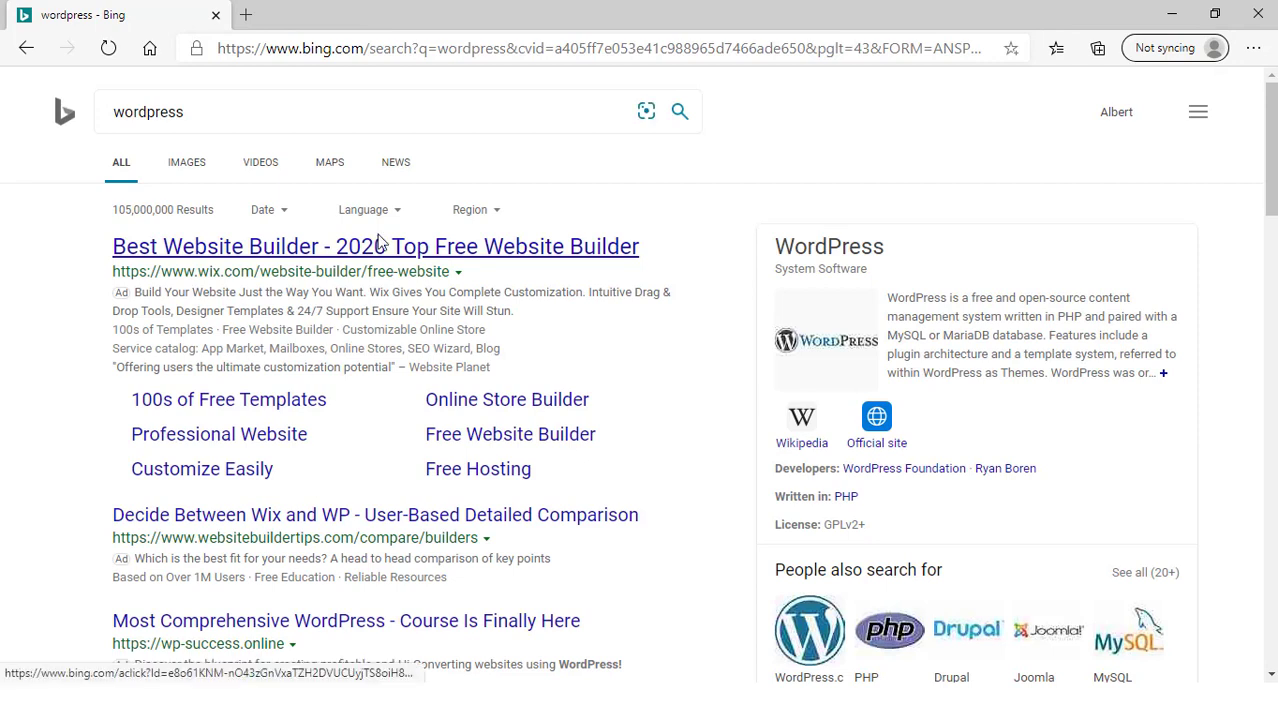
- Search Bing for 'wordpress download' and open the WordPress.com (Official Site) result
click(257, 105)
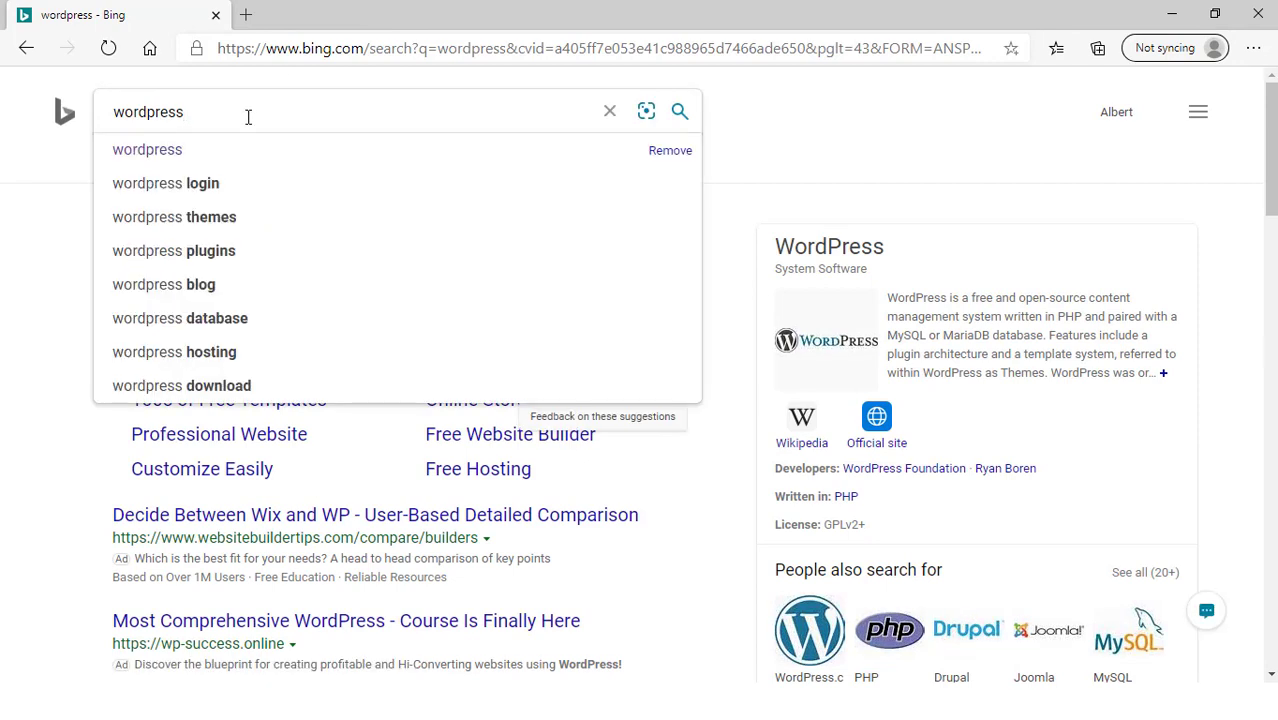
text(do)
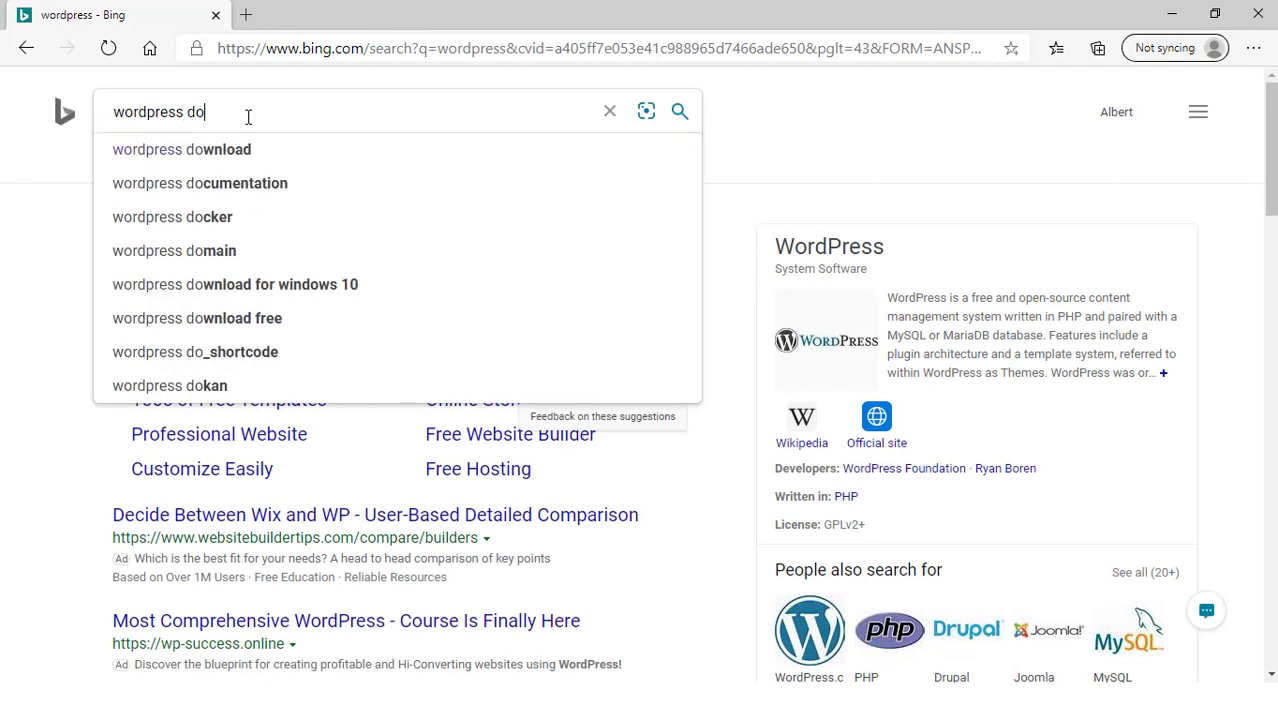
text(wnload)
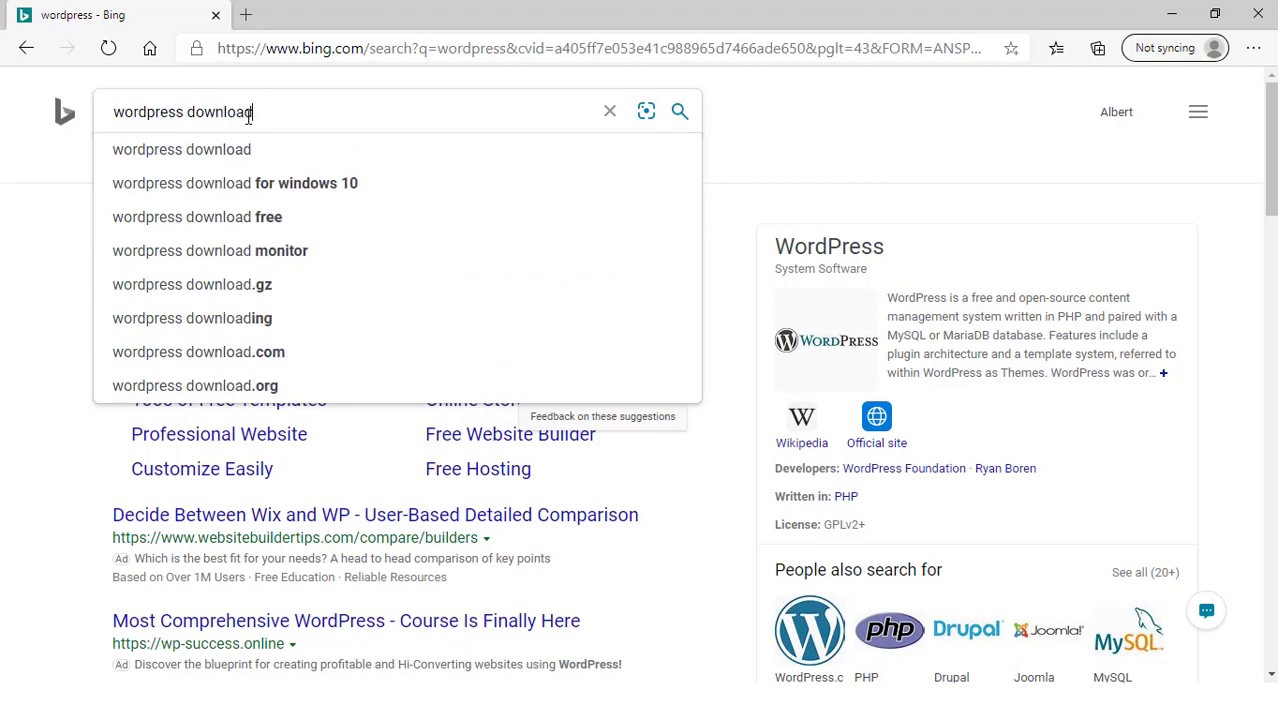
key(Return)
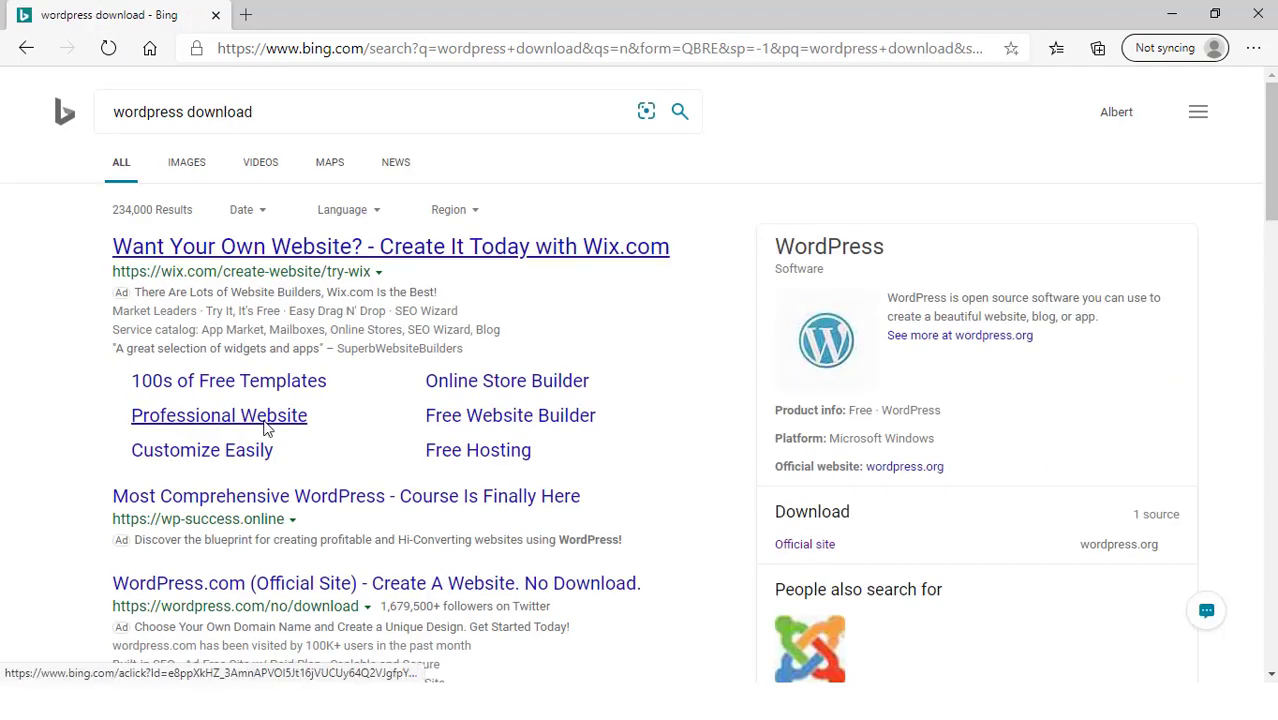
scroll(266, 427, down, 1)
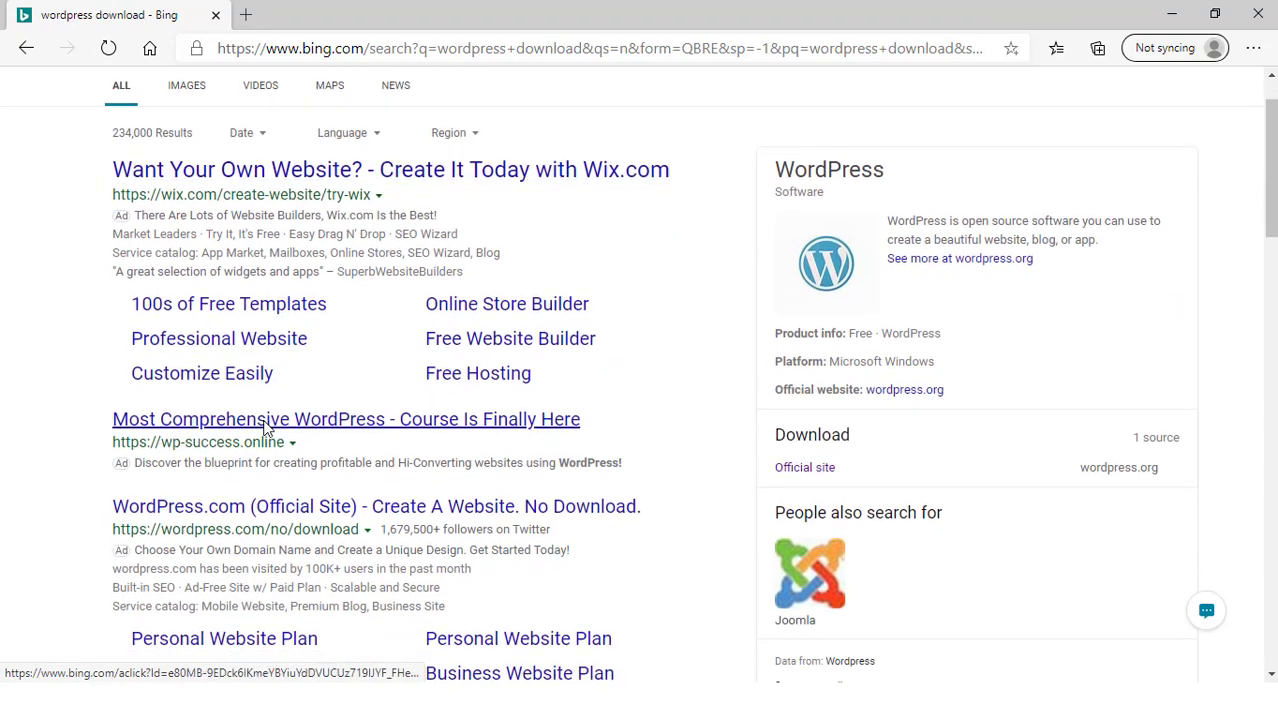
click(367, 510)
scroll(367, 510, down, 4)
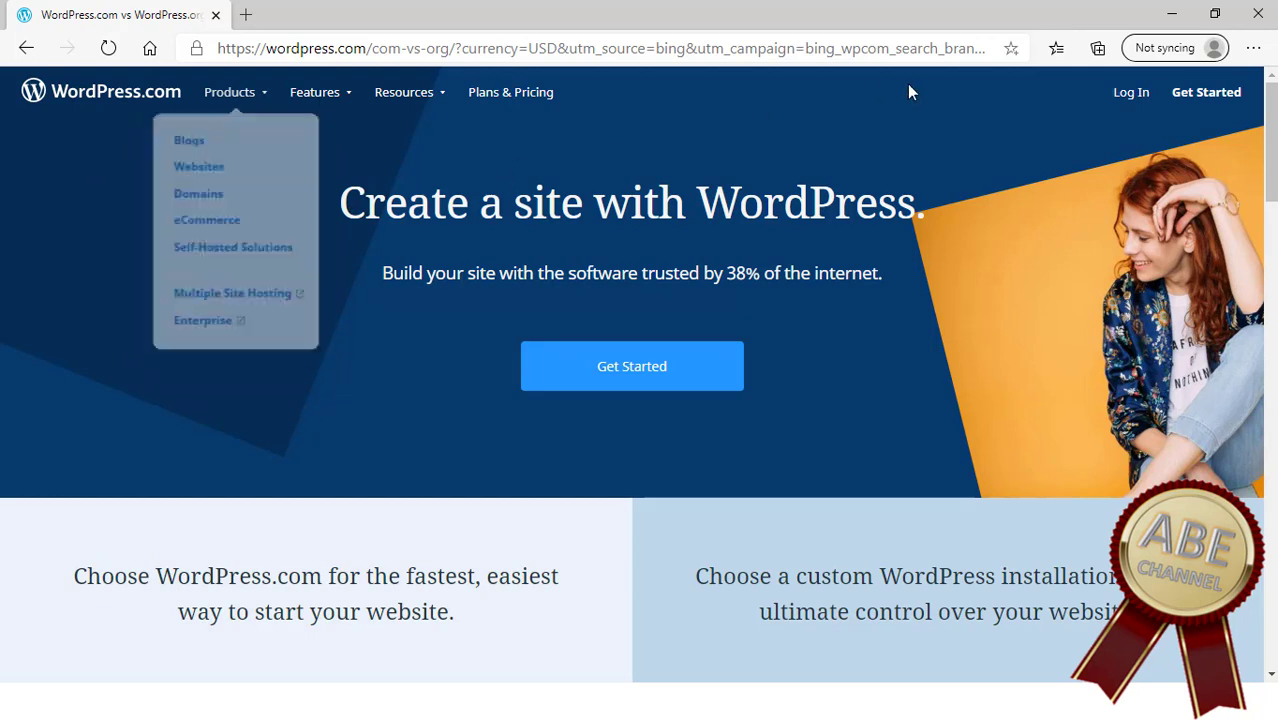
- Load wordpress.org in a new browser tab
click(247, 20)
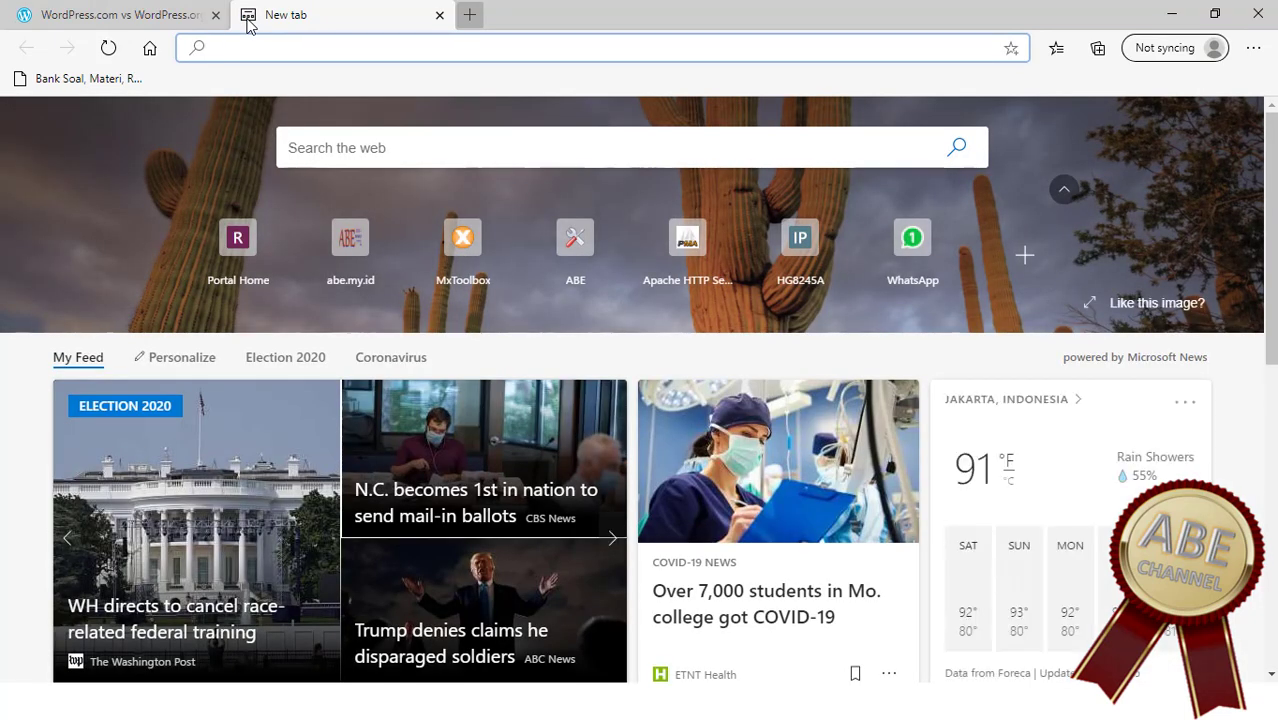
text(wo)
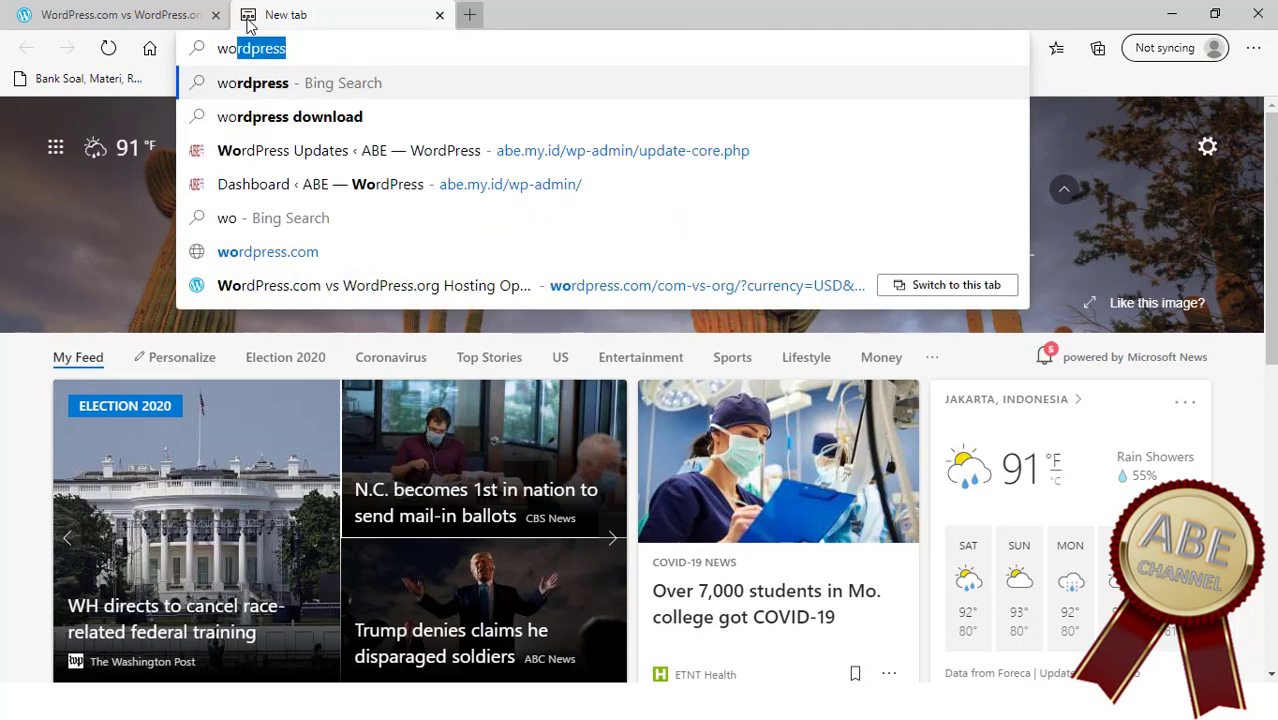
text(rdpress)
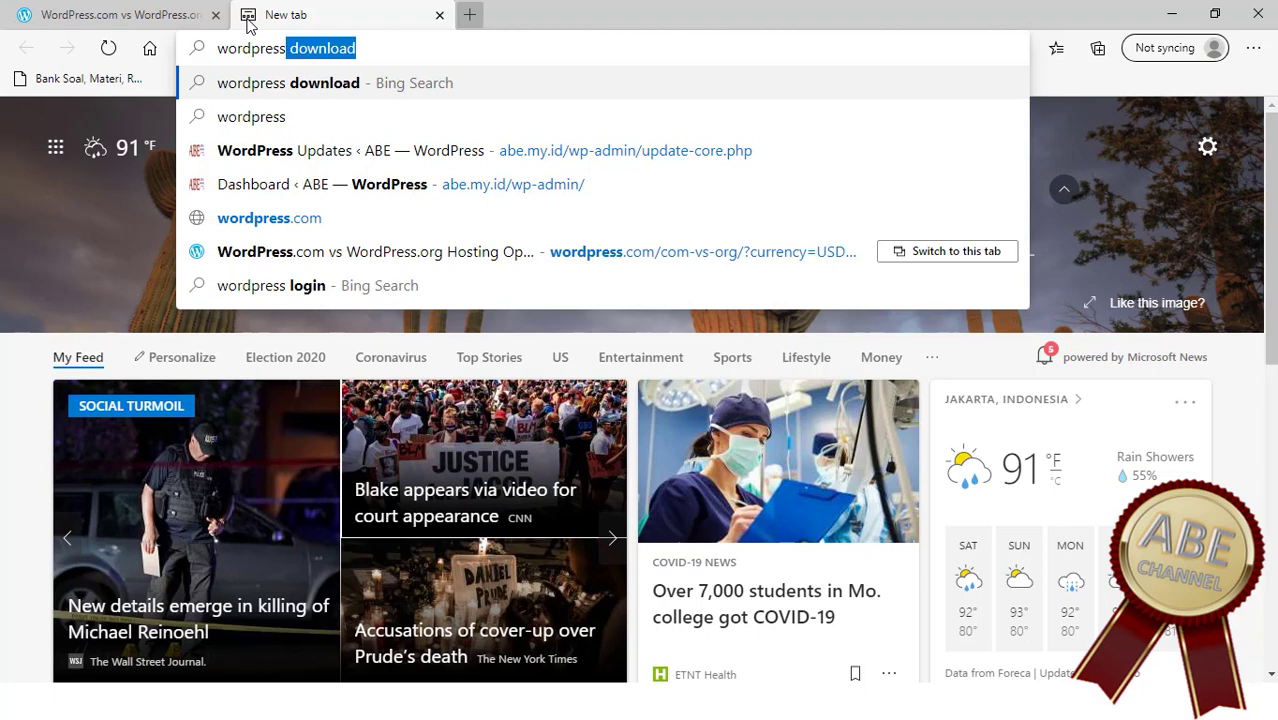
key(BackSpace)
key(BackSpace)
text(.org)
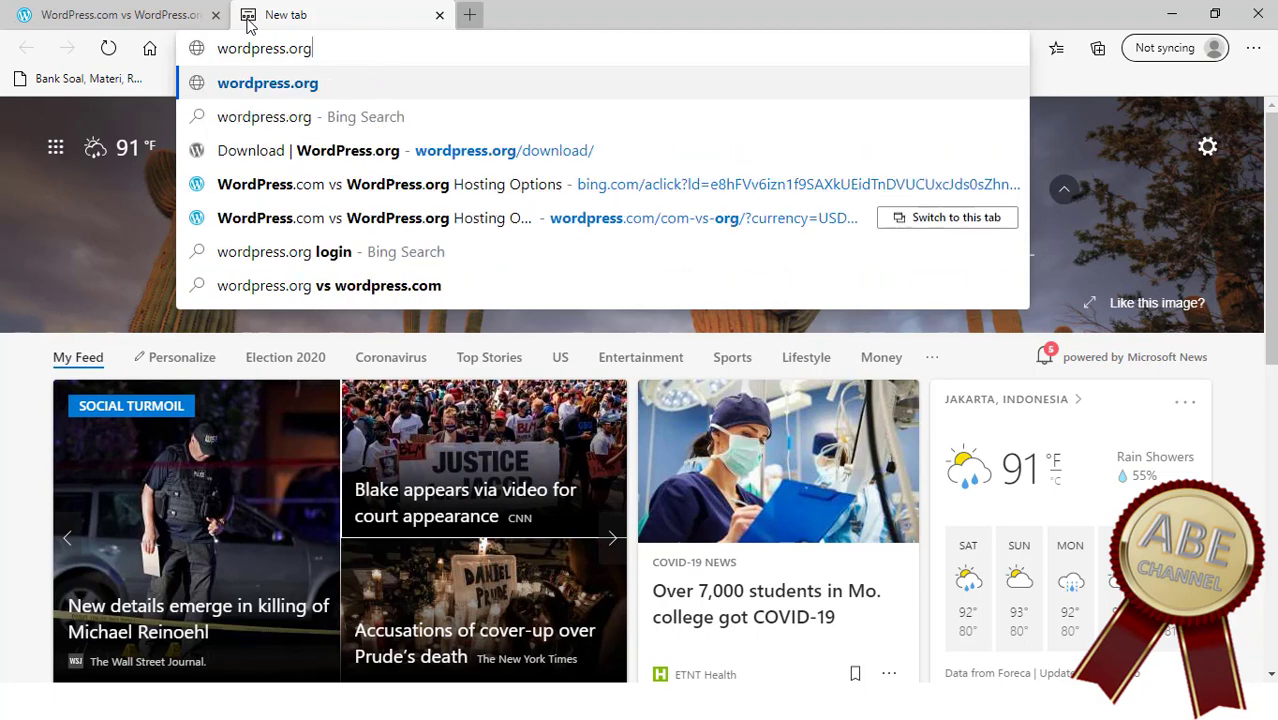
key(Return)
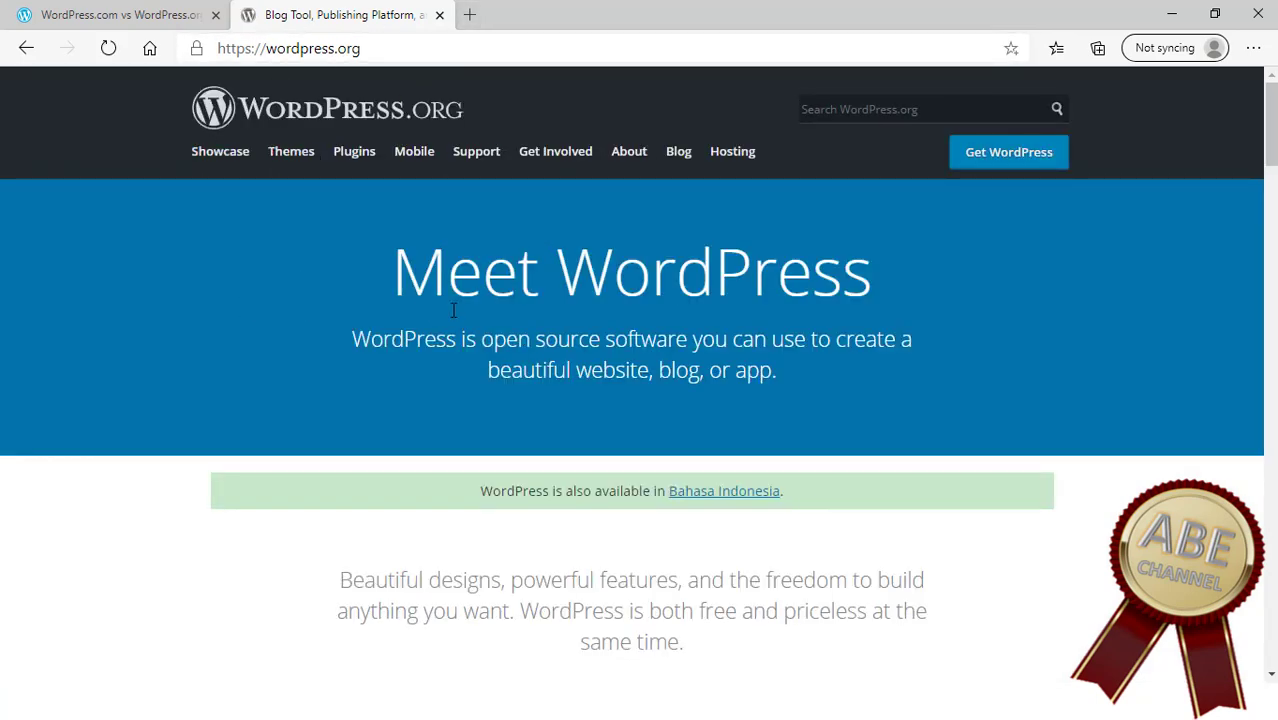
- View the Download WordPress 5.5.1 page, then add a blank new tab
click(1010, 156)
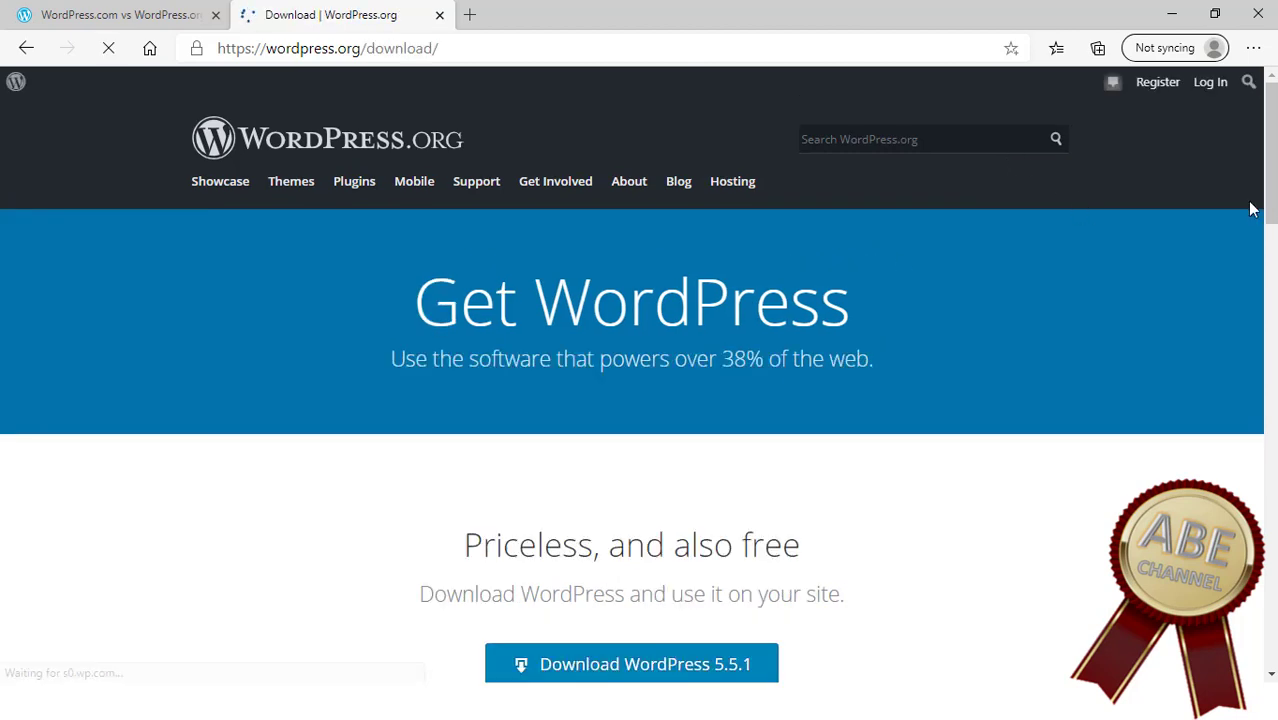
scroll(926, 322, down, 3)
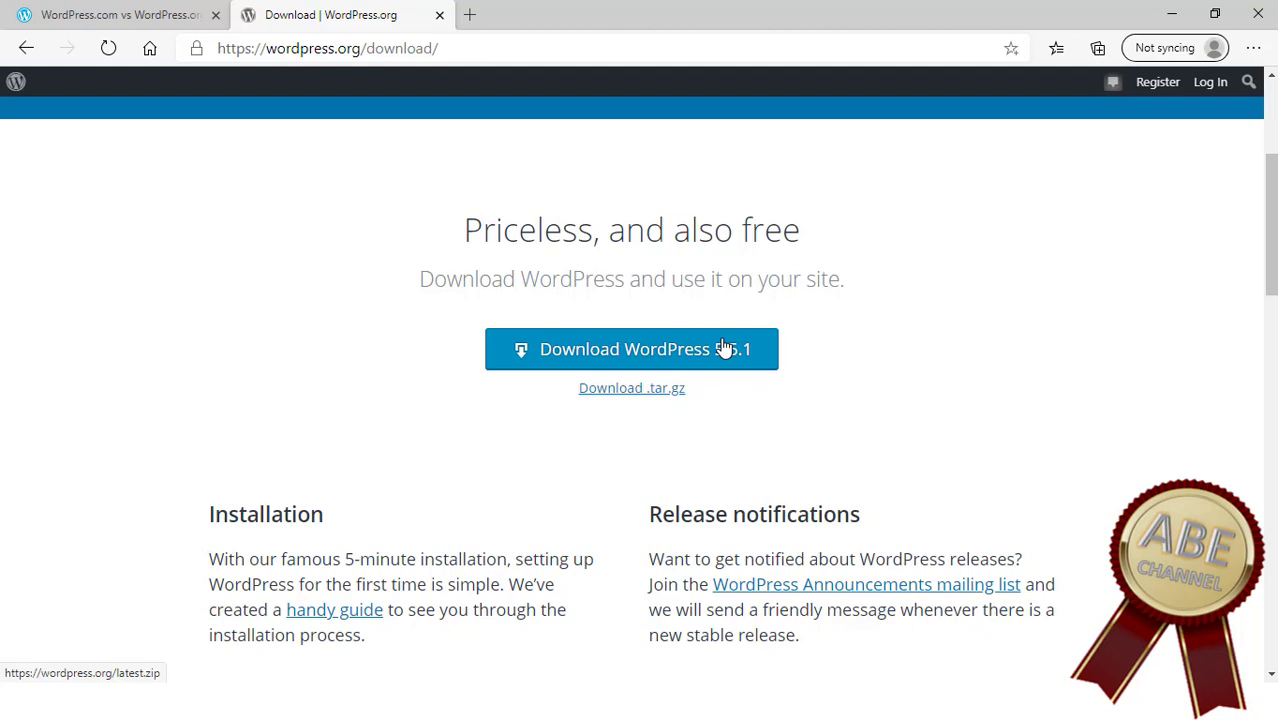
click(470, 15)
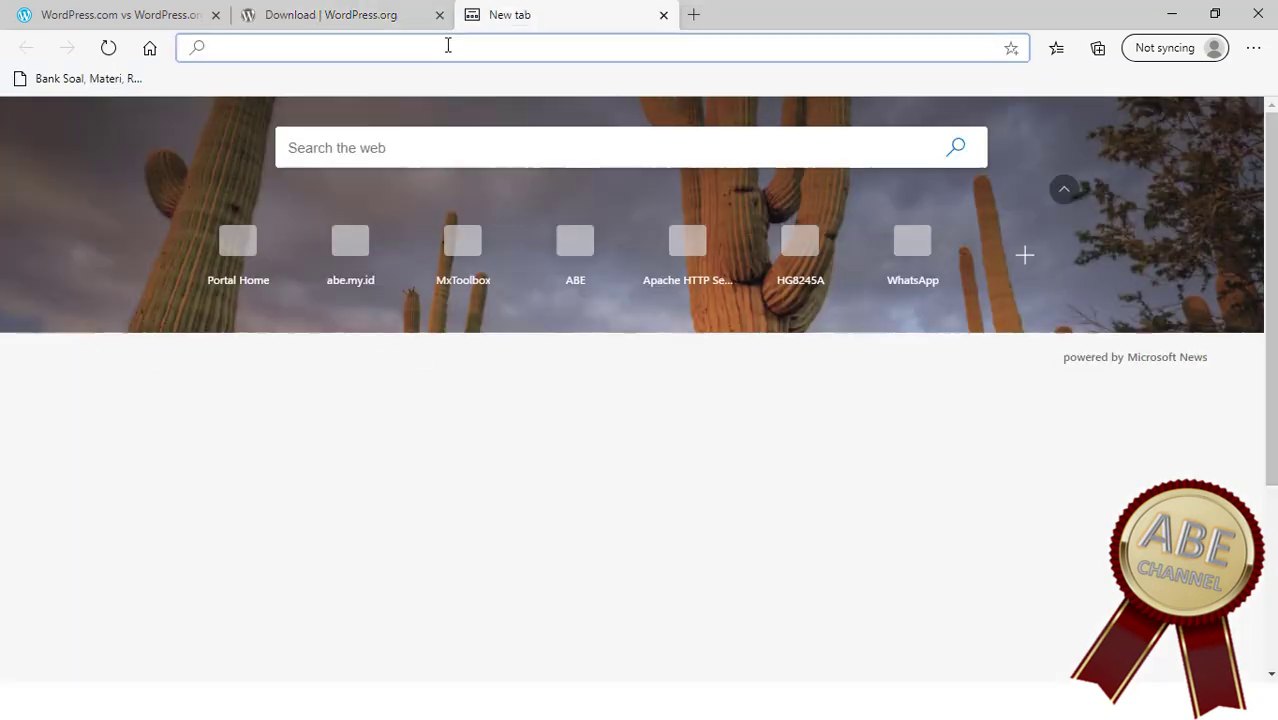
- Load mausharing.com/wordpress to reach the WordPress setup language list
text(d)
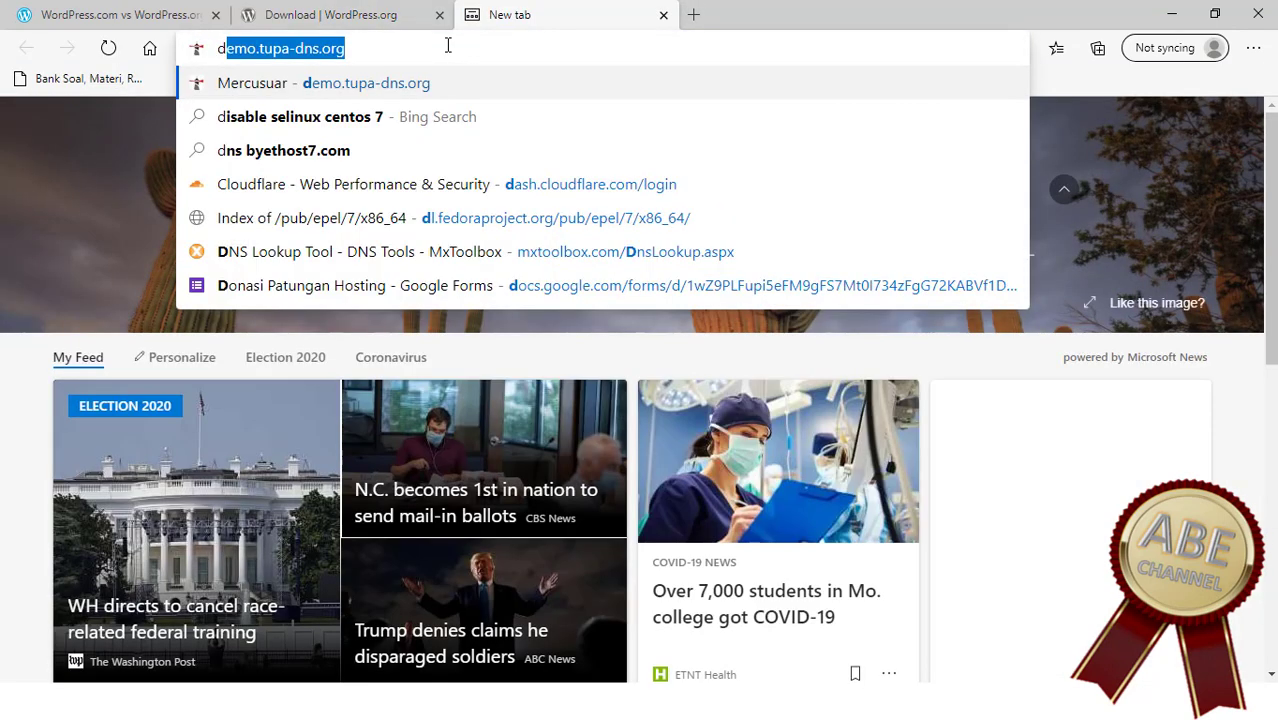
key(BackSpace)
key(BackSpace)
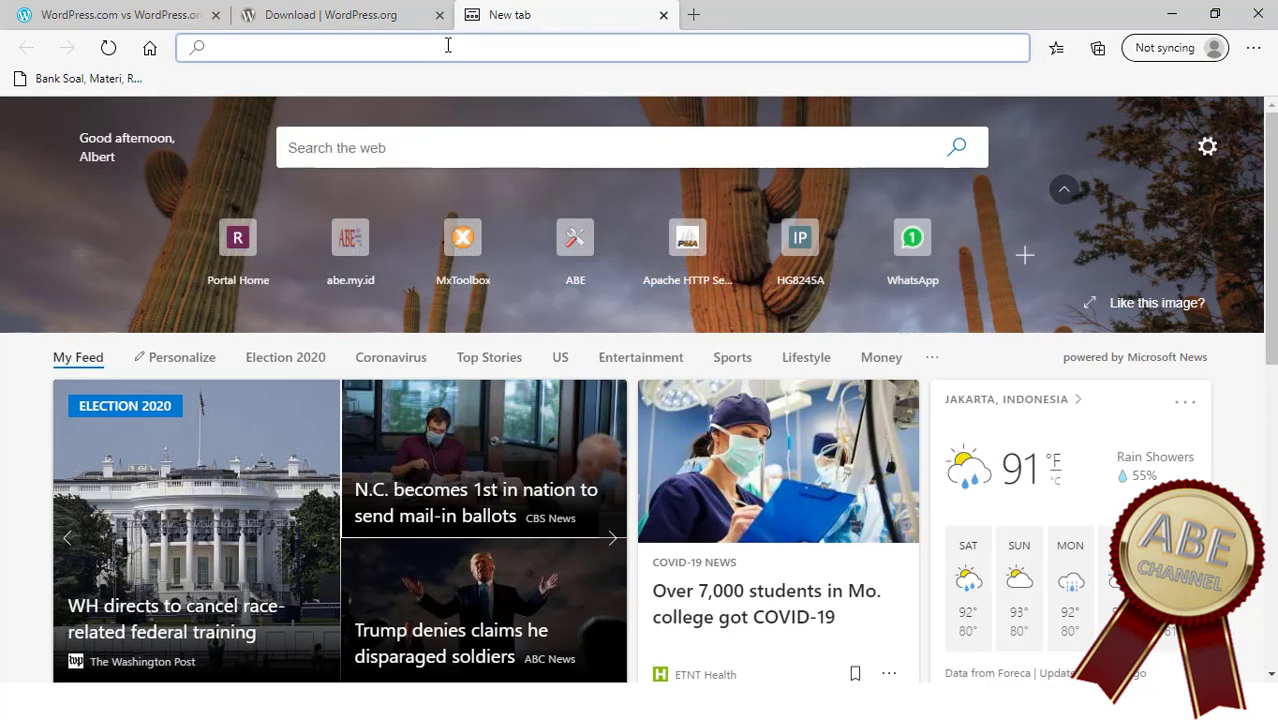
text(w)
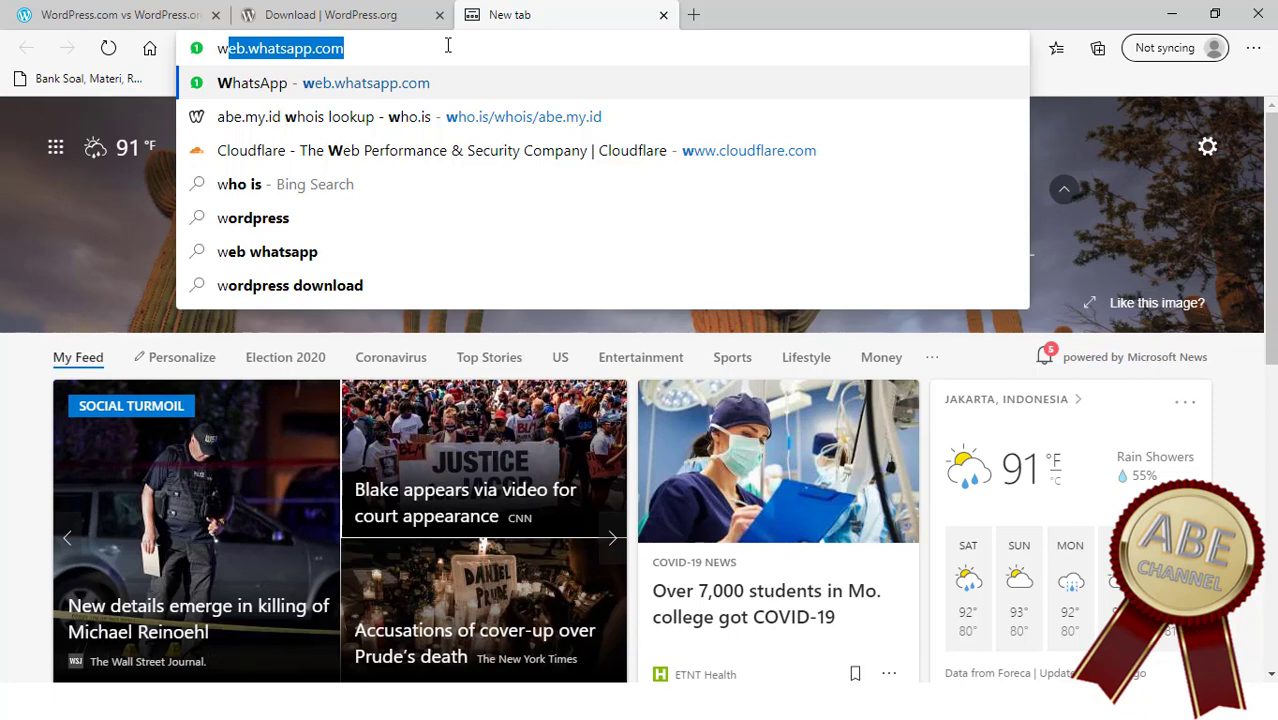
key(BackSpace)
key(BackSpace)
text(mau)
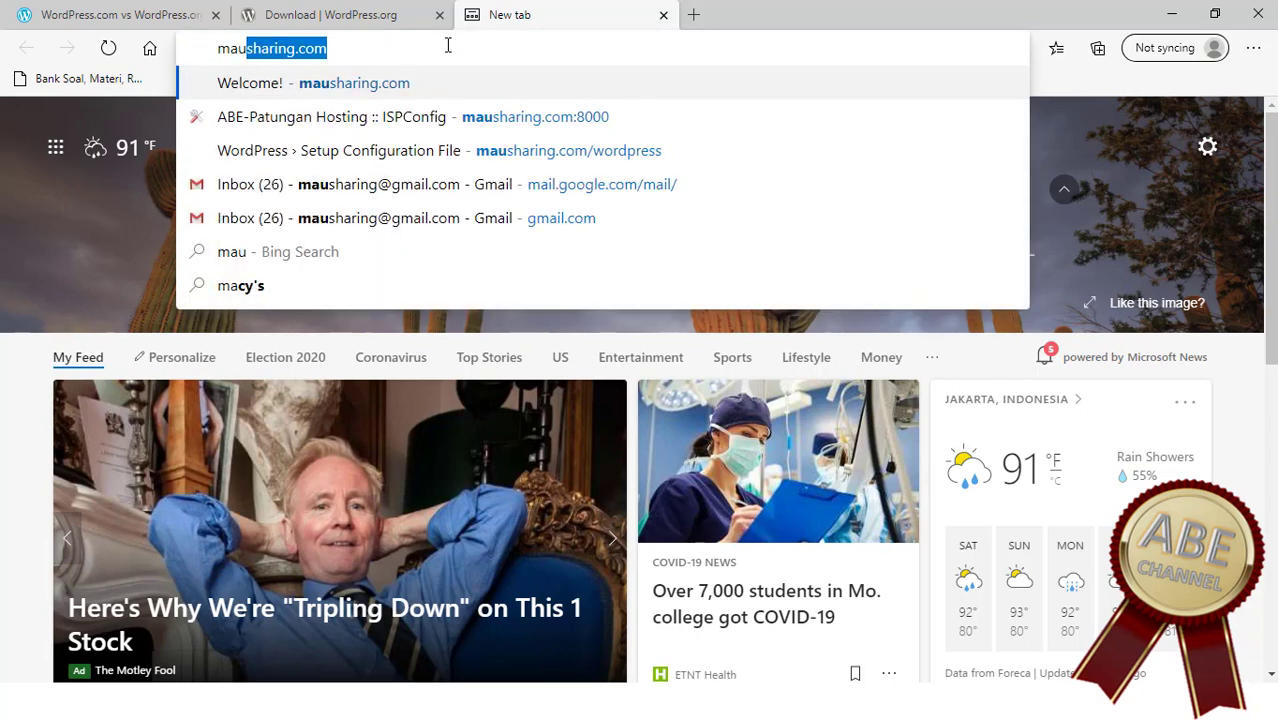
text(s)
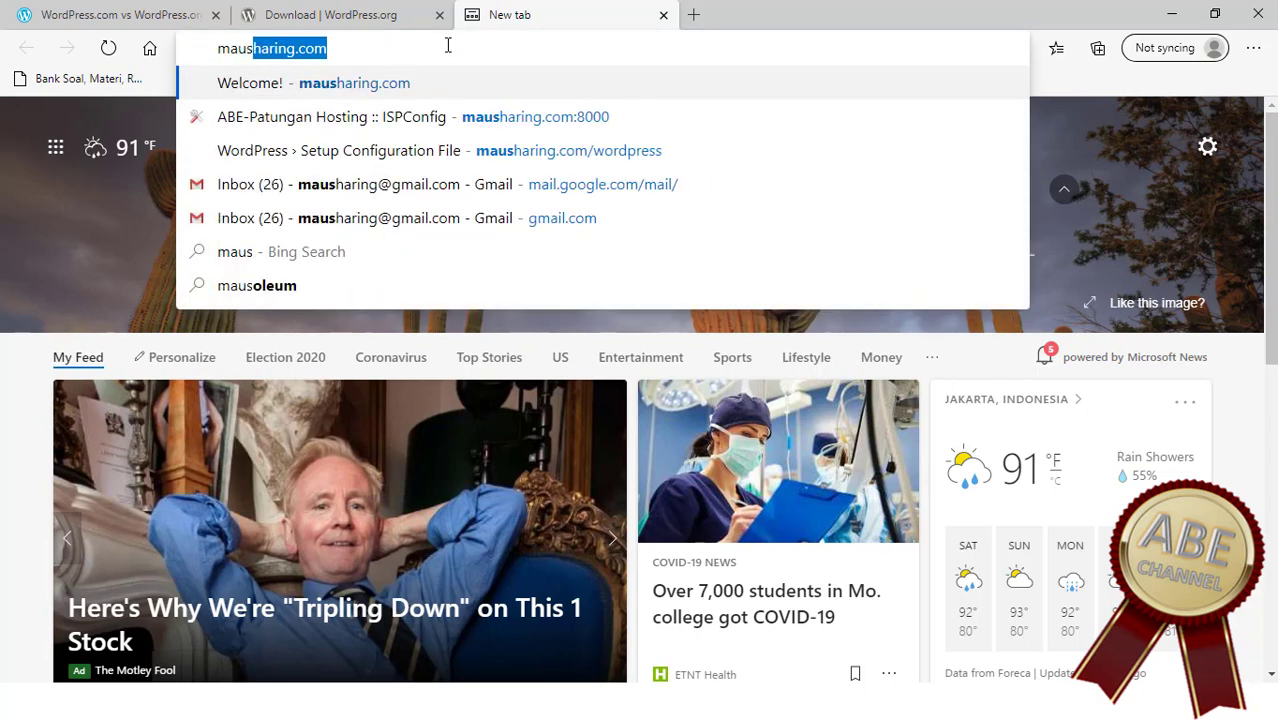
key(End)
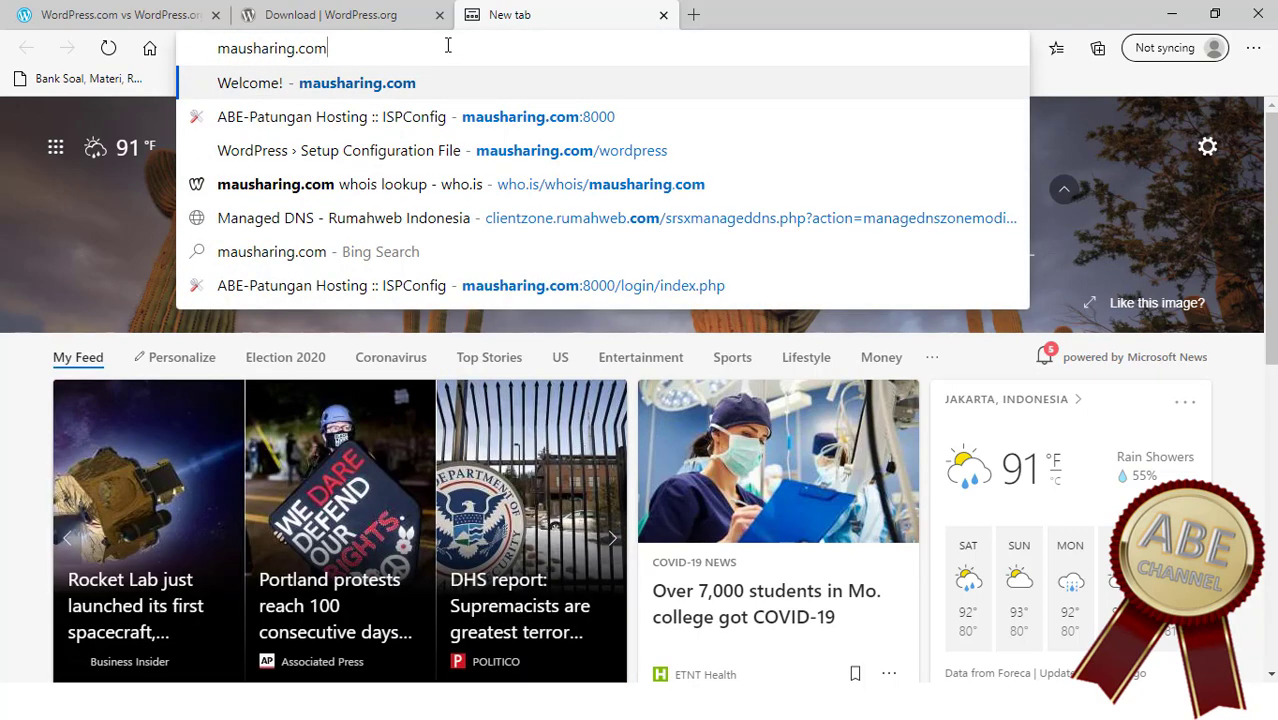
text(/wor)
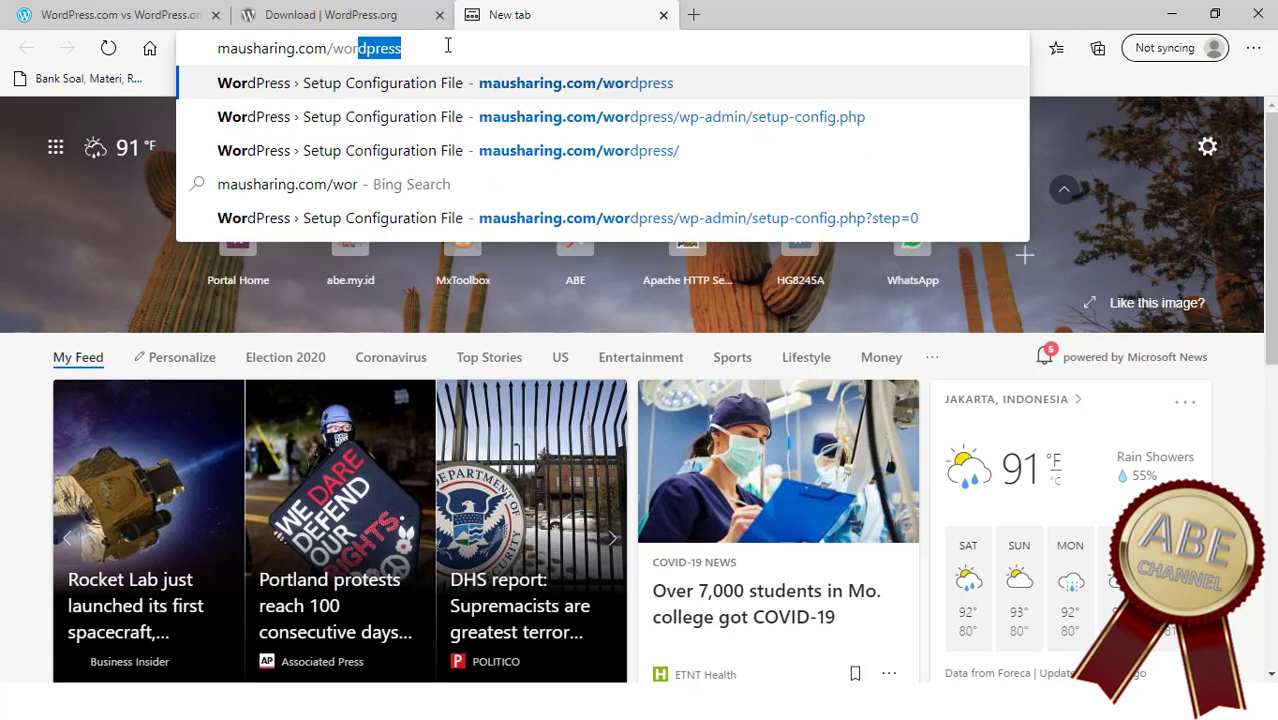
text(d)
key(Return)
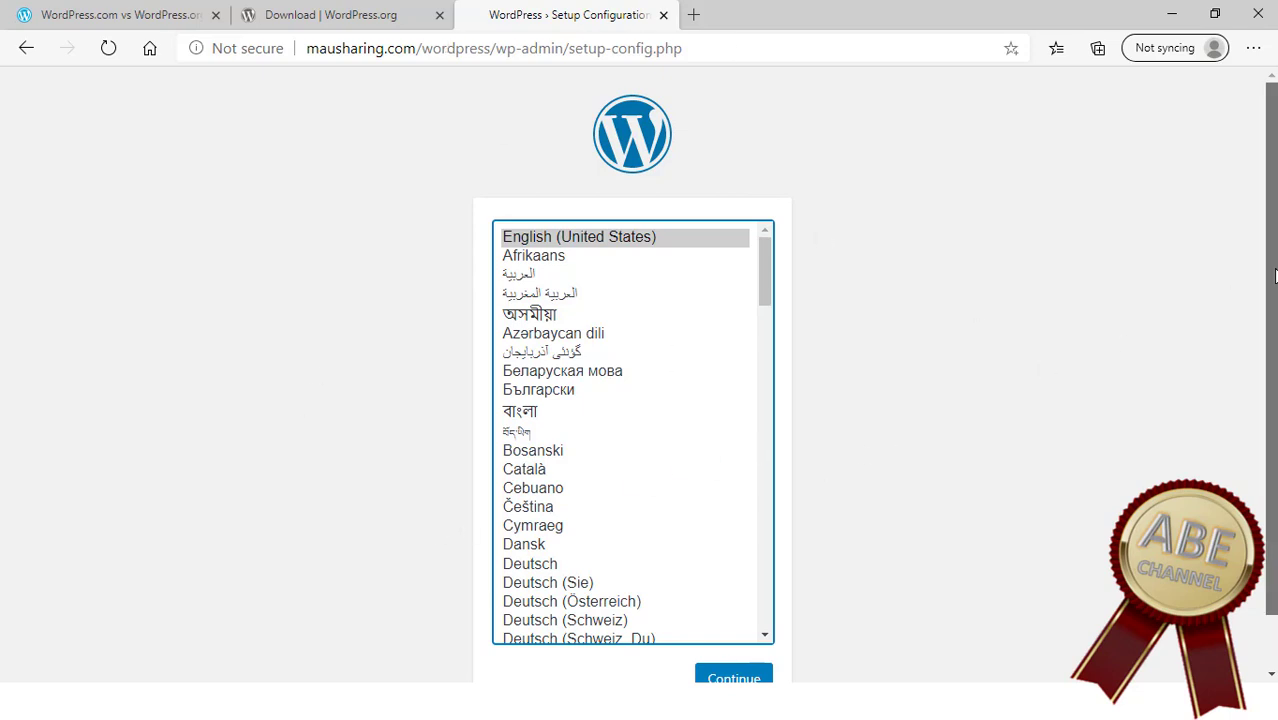
- Keep English (United States) as the setup language and continue to the welcome page
drag(1271, 278, 1274, 310)
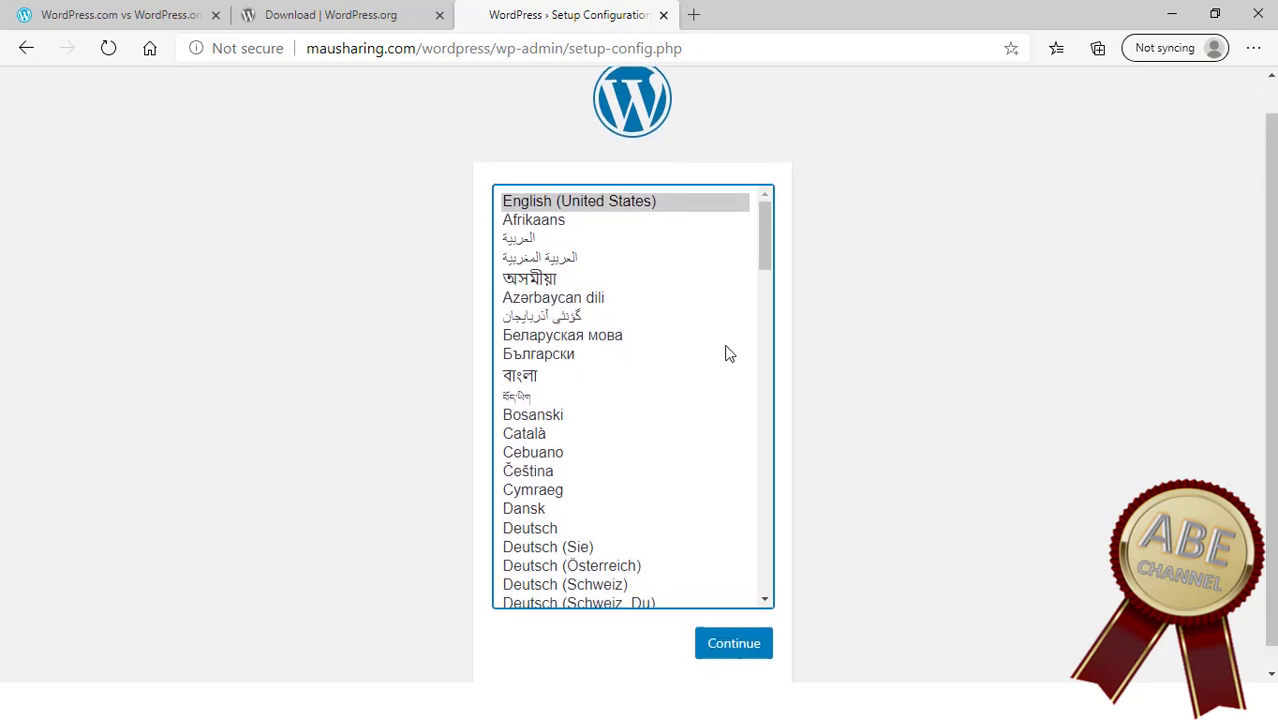
drag(760, 250, 791, 406)
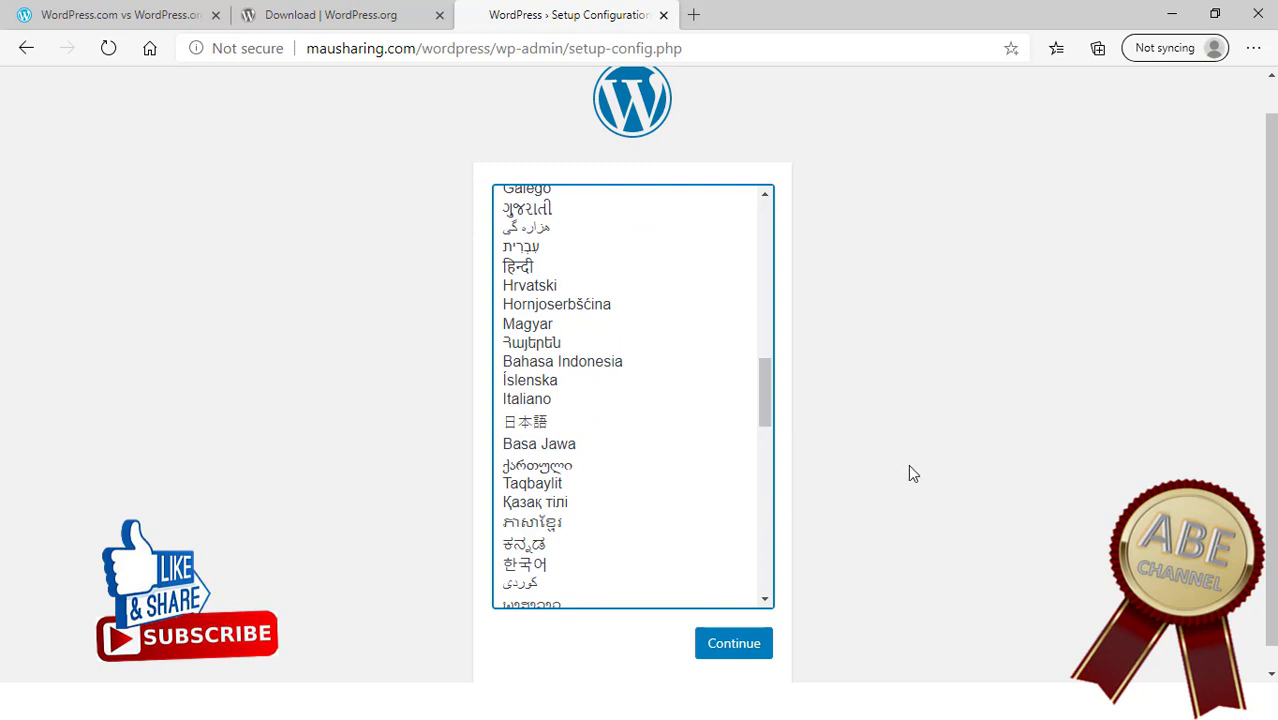
click(750, 645)
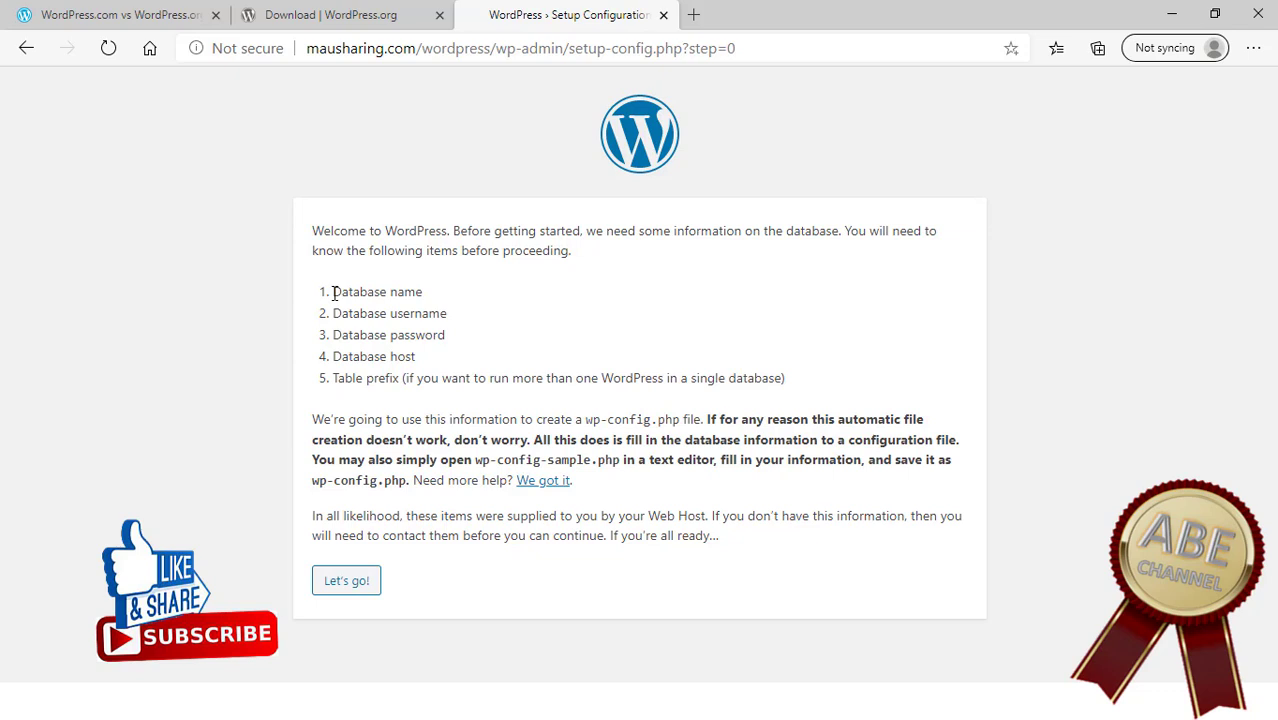
- Review the required database name, password and table prefix details, then proceed to the connection form
drag(333, 292, 433, 293)
drag(348, 335, 446, 335)
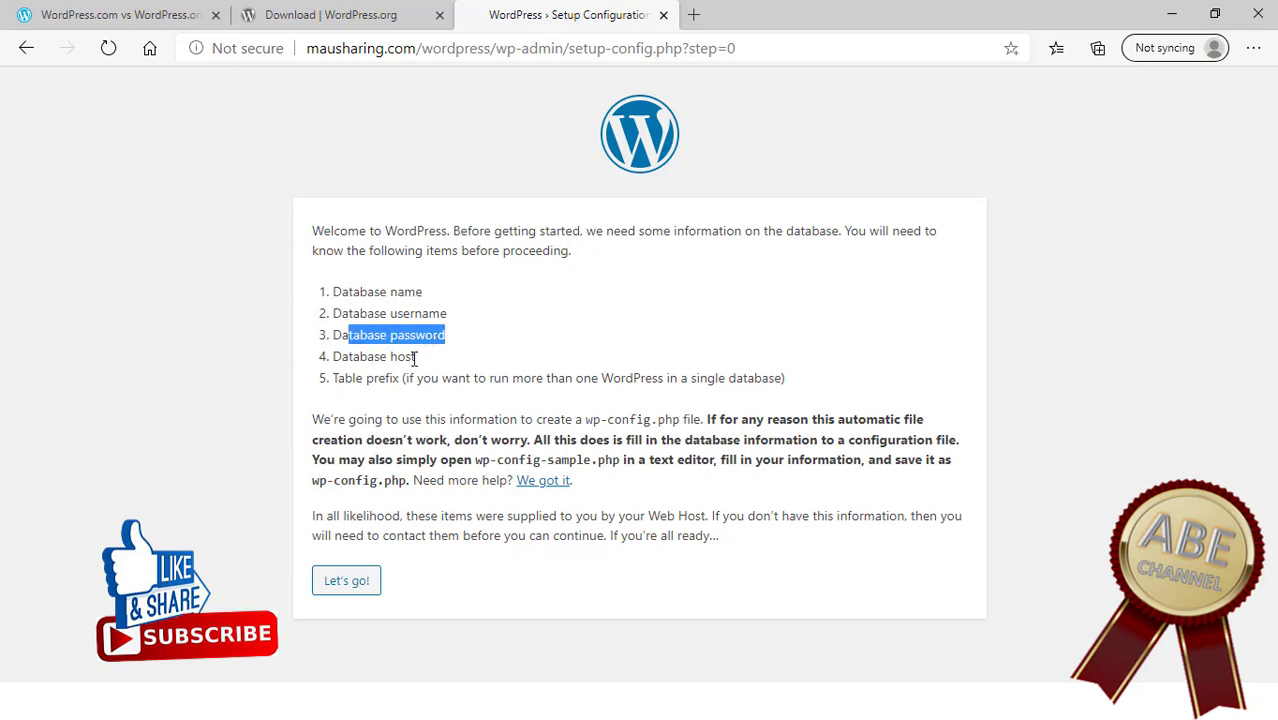
drag(395, 378, 572, 378)
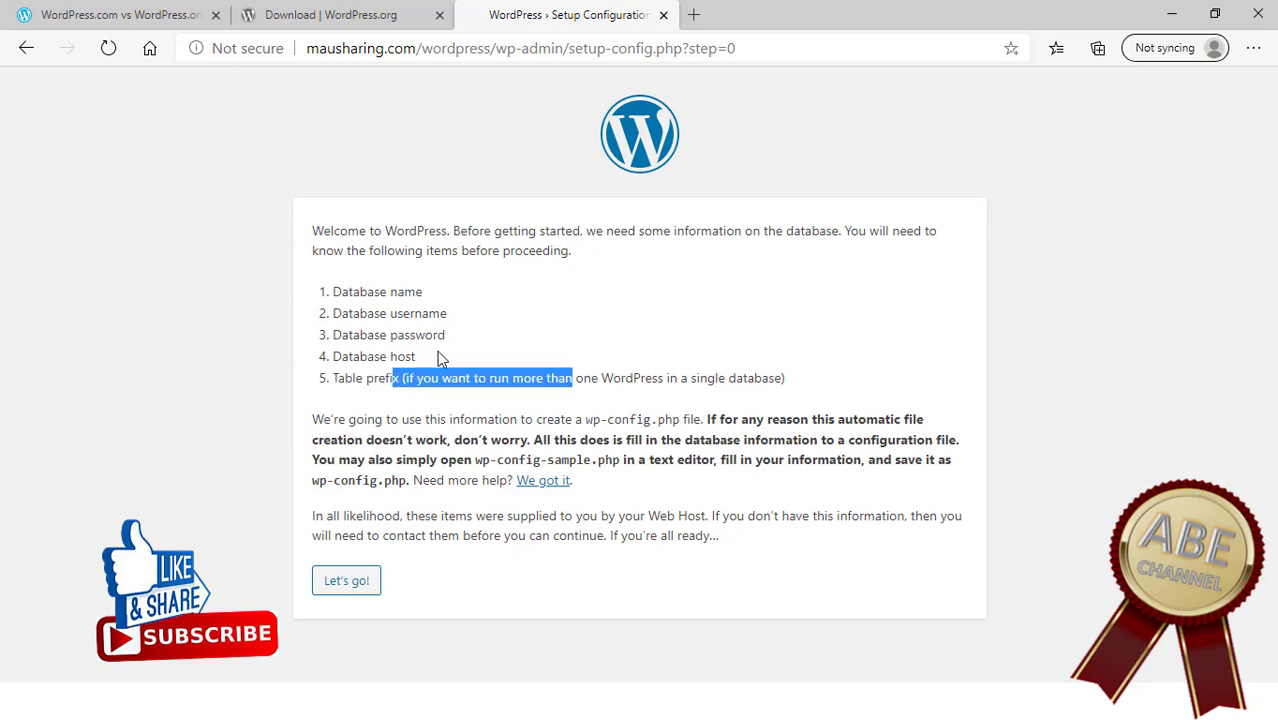
click(398, 352)
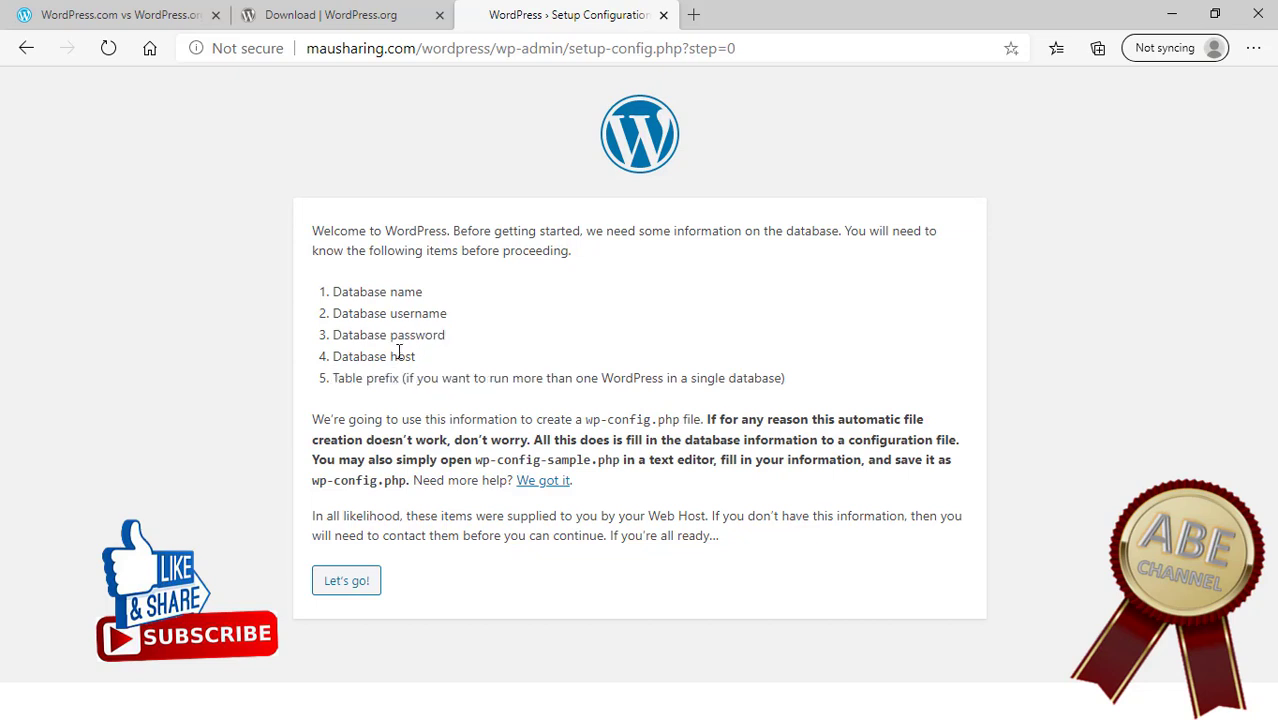
click(342, 586)
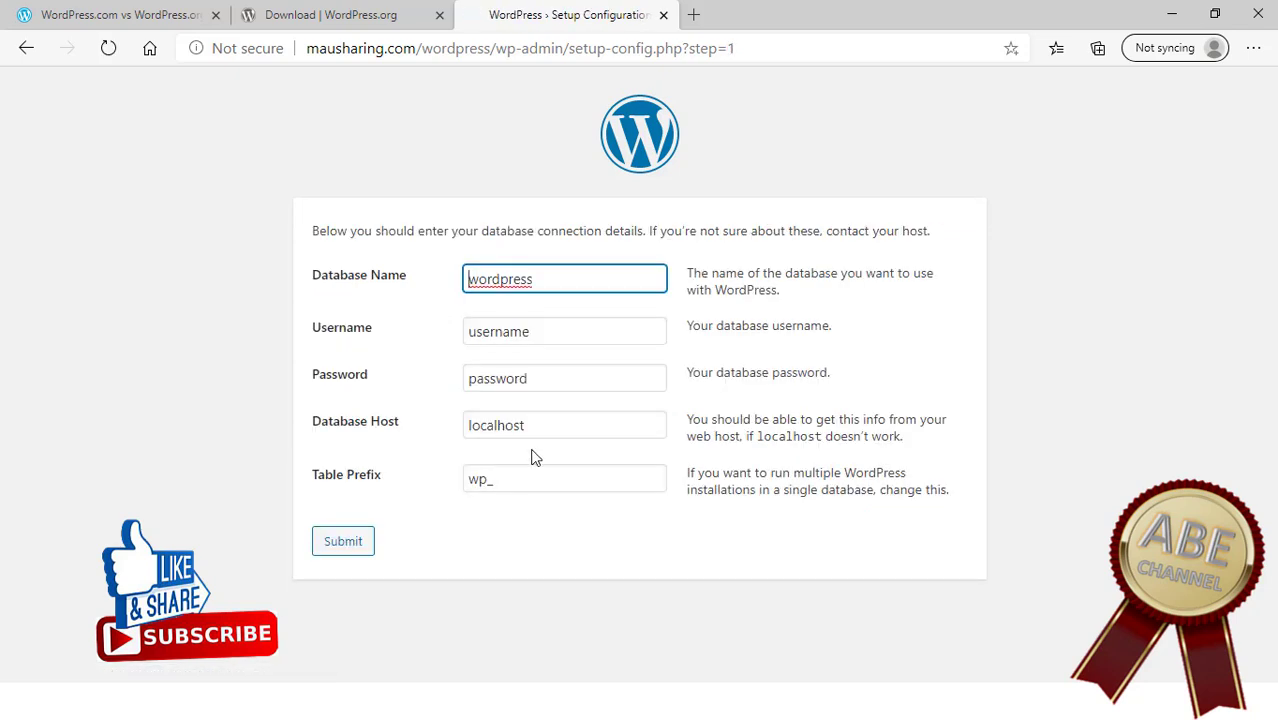
- Select the default 'wordpress' database name and open a fresh blank tab
click(536, 281)
drag(537, 282, 383, 295)
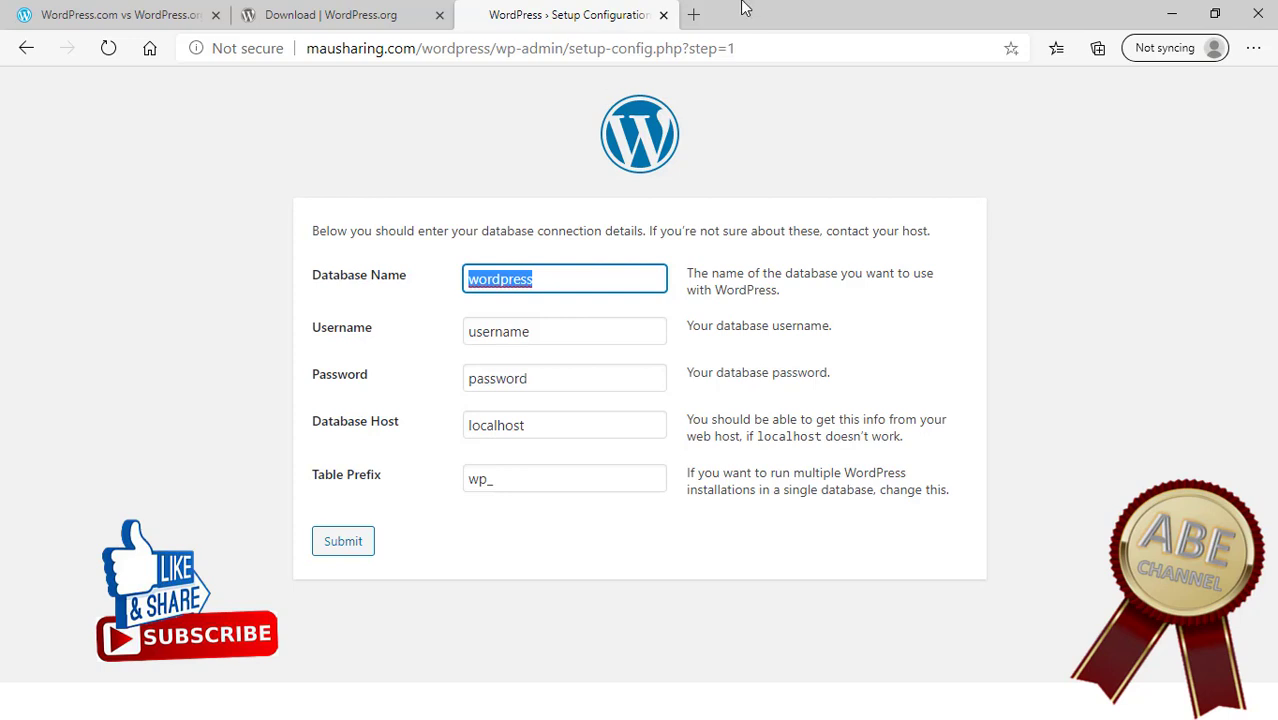
click(693, 14)
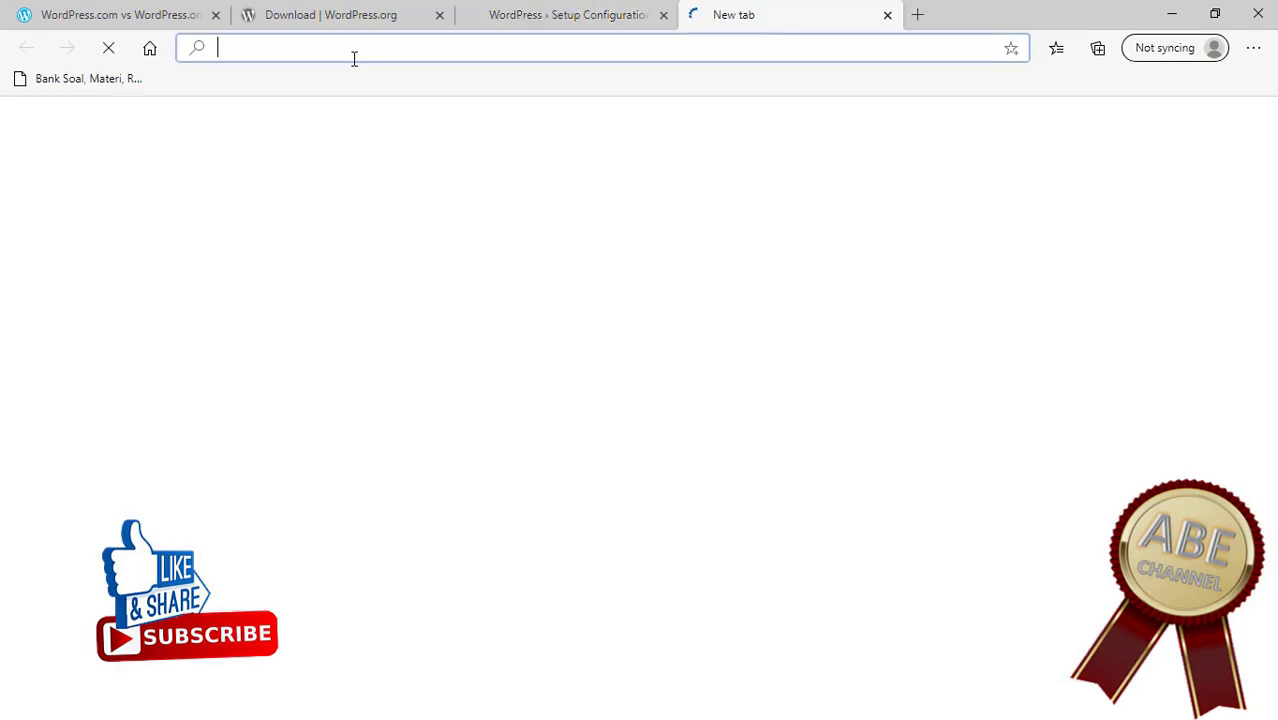
- Sign in to the ISPConfig hosting panel at mausharing.com:8000 with the panel username and password
text(mausharing.com)
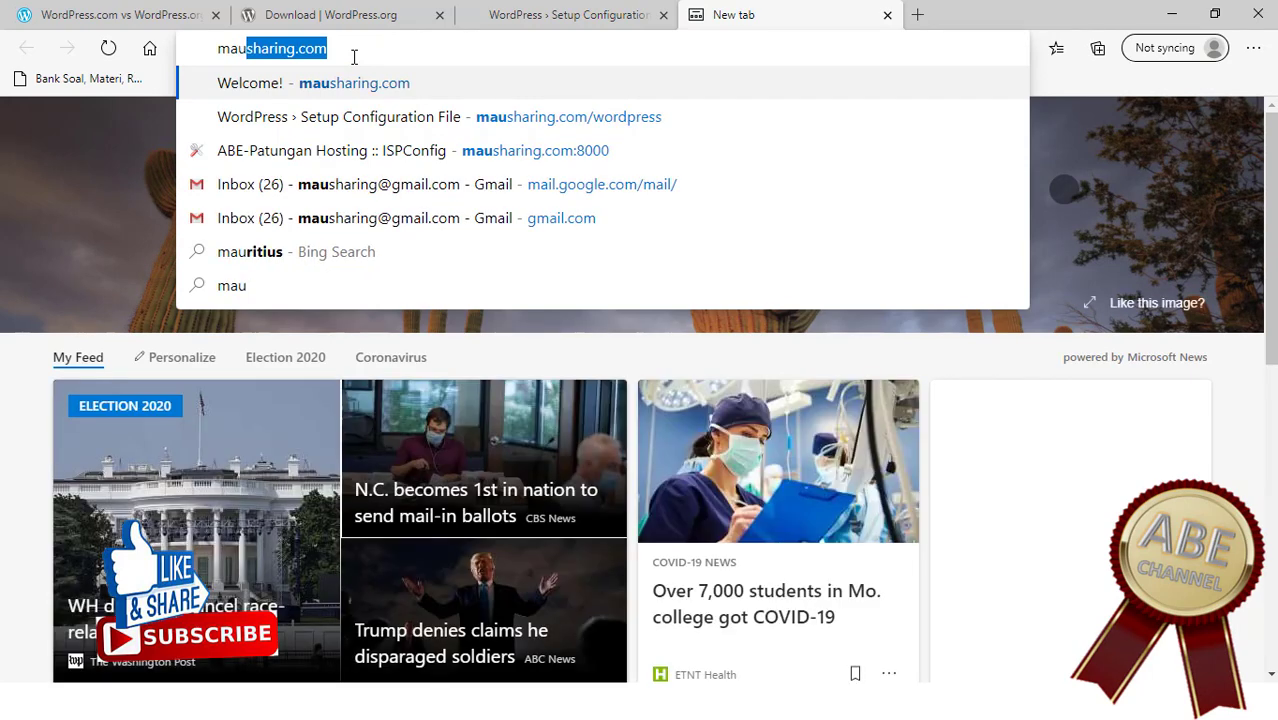
key(Right)
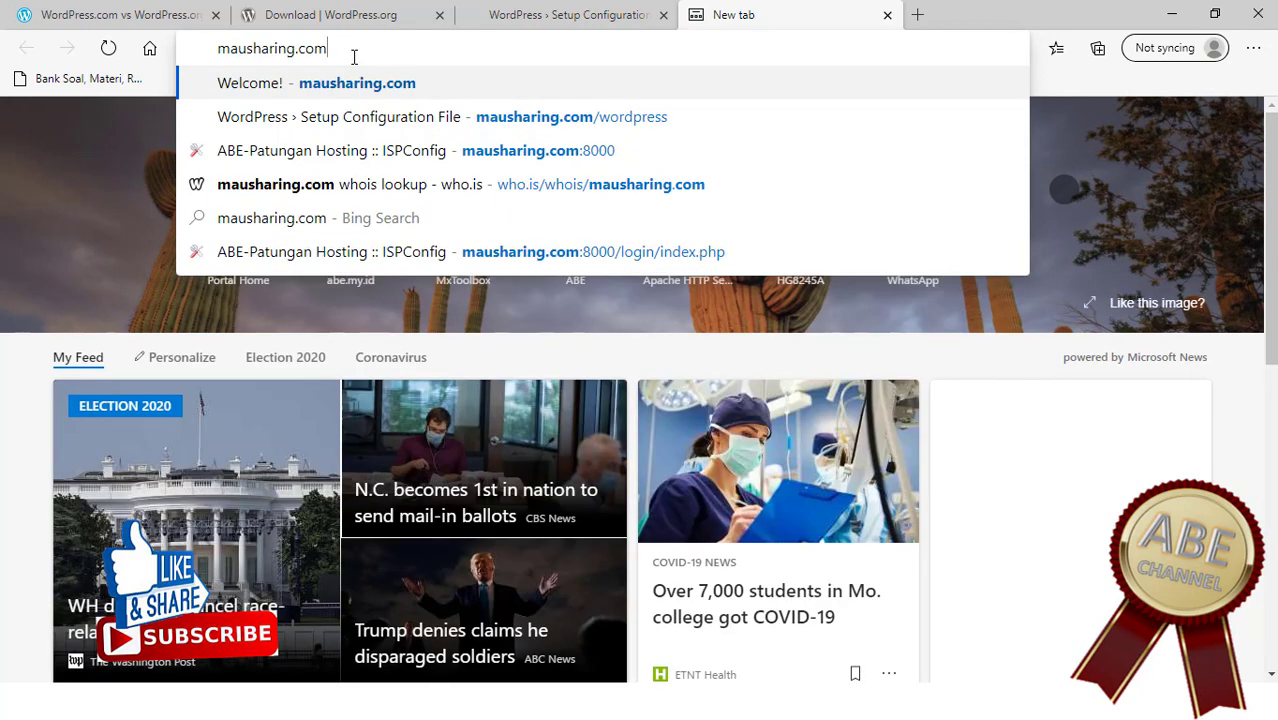
text(:8000)
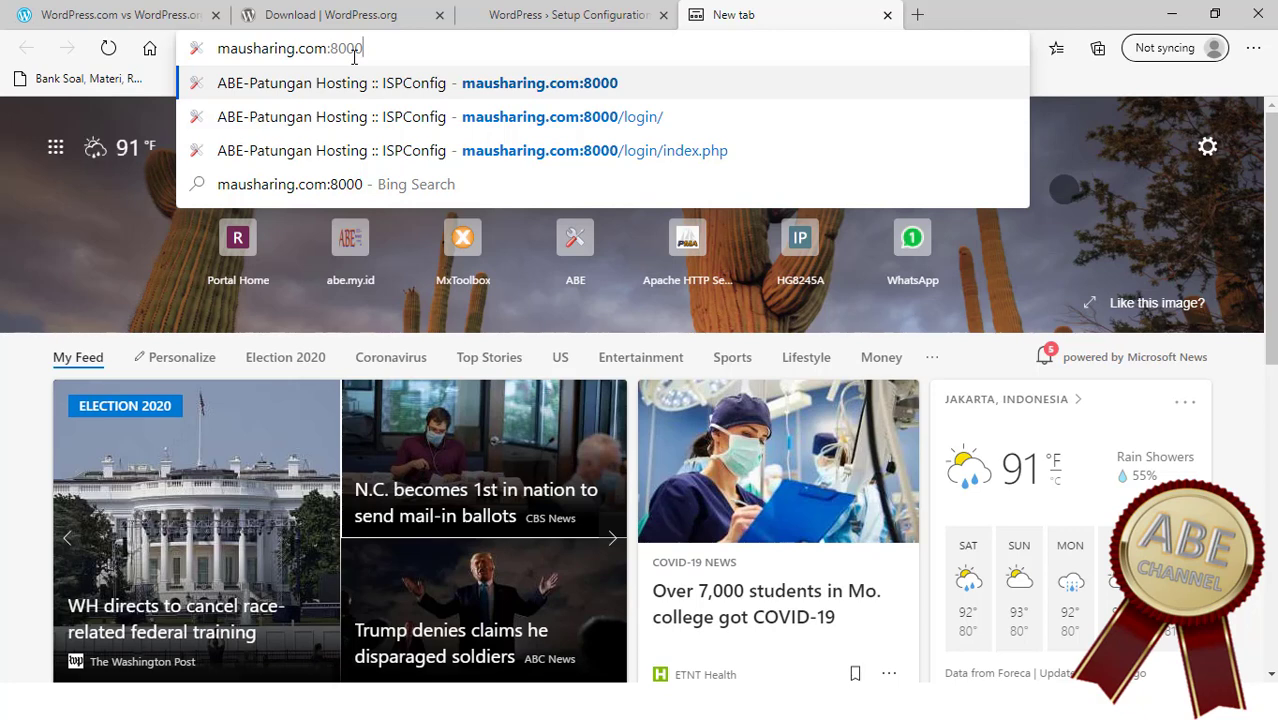
key(Return)
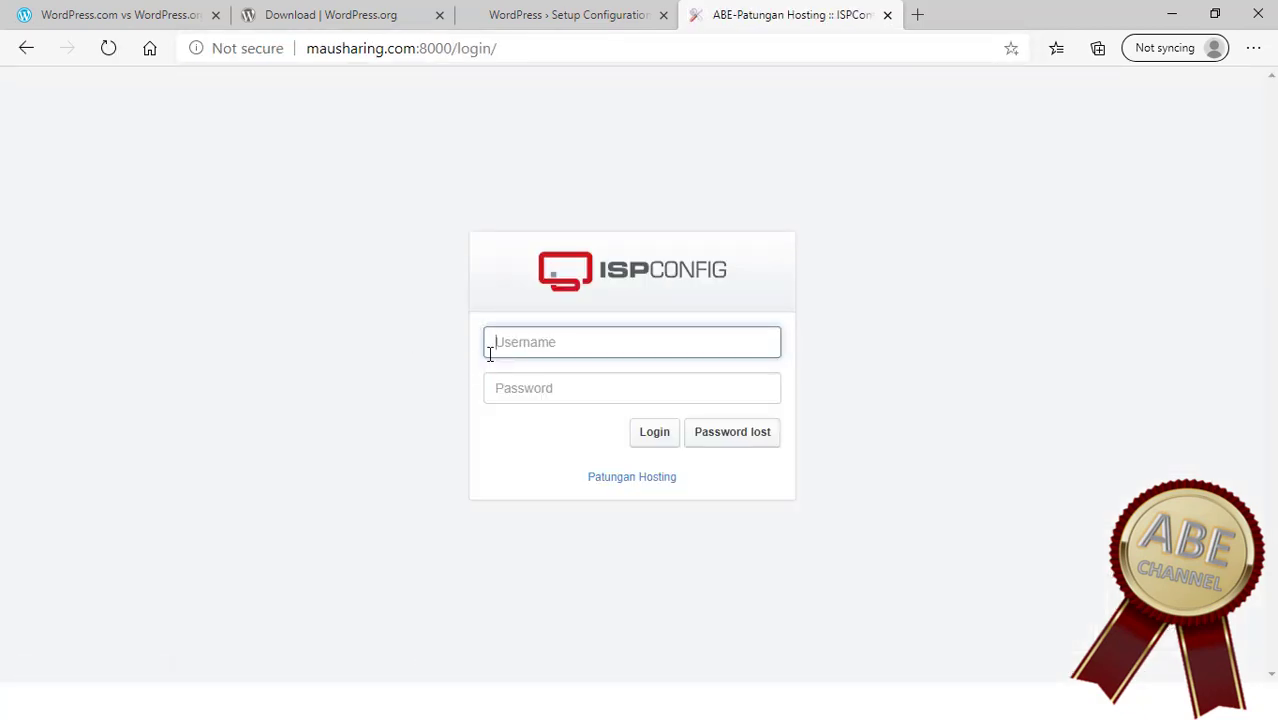
text(abe)
key(Tab)
text(ab)
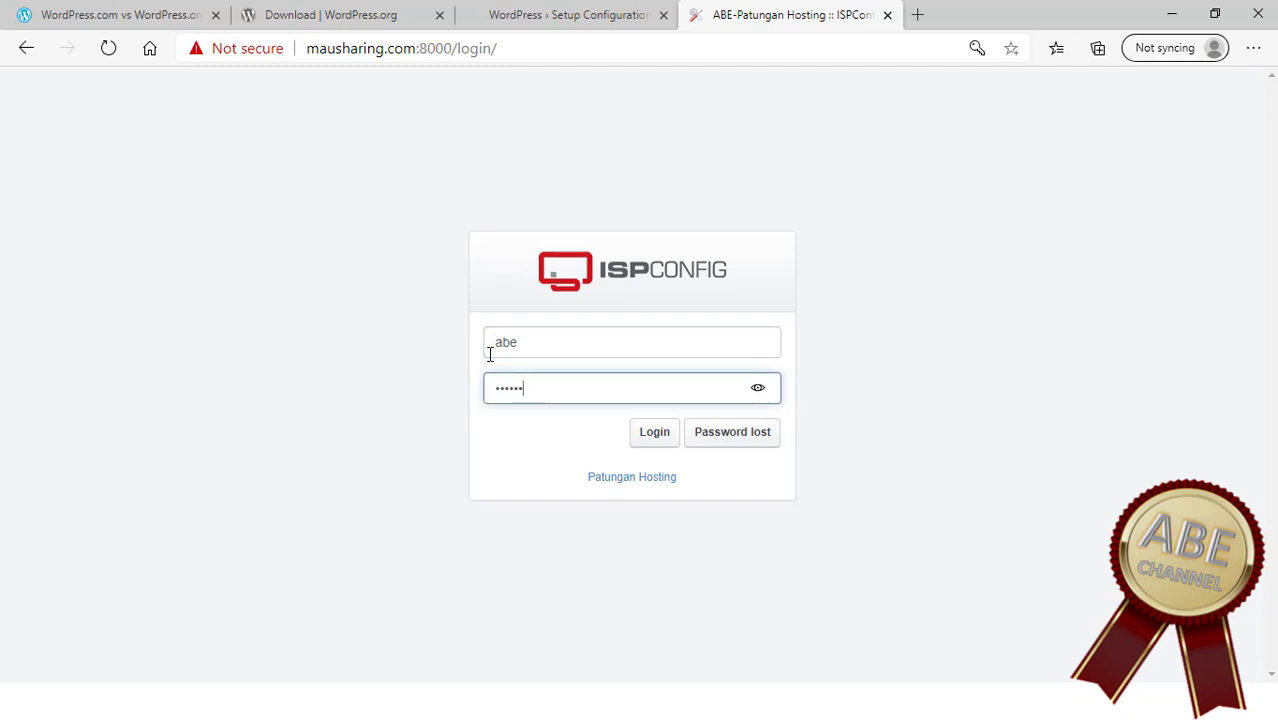
text(•••••••)
key(Return)
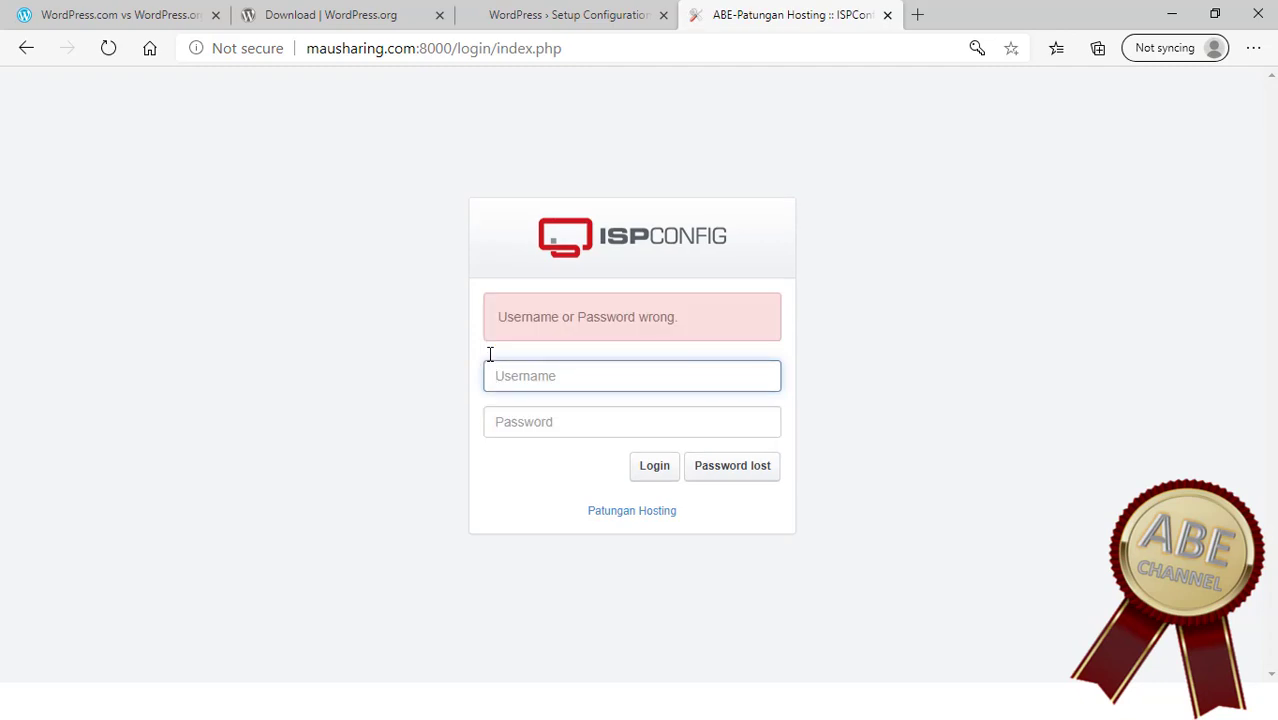
text(abe)
key(Tab)
text(•)
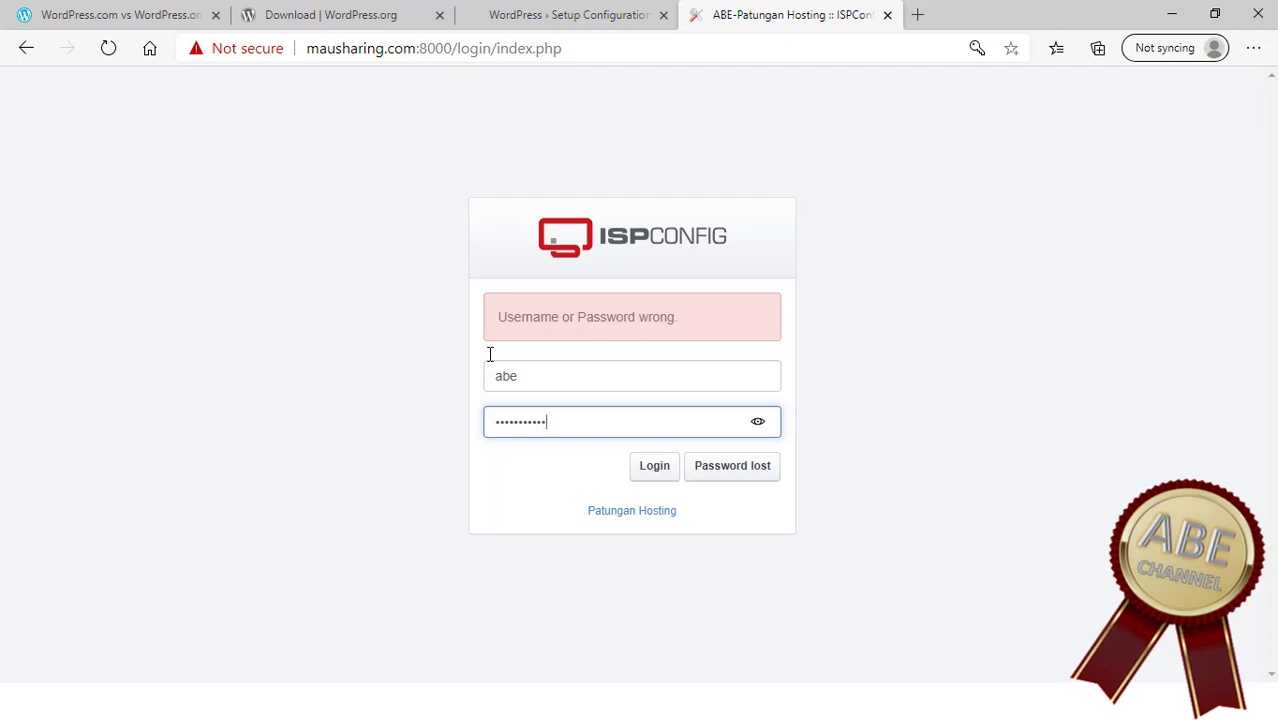
key(Return)
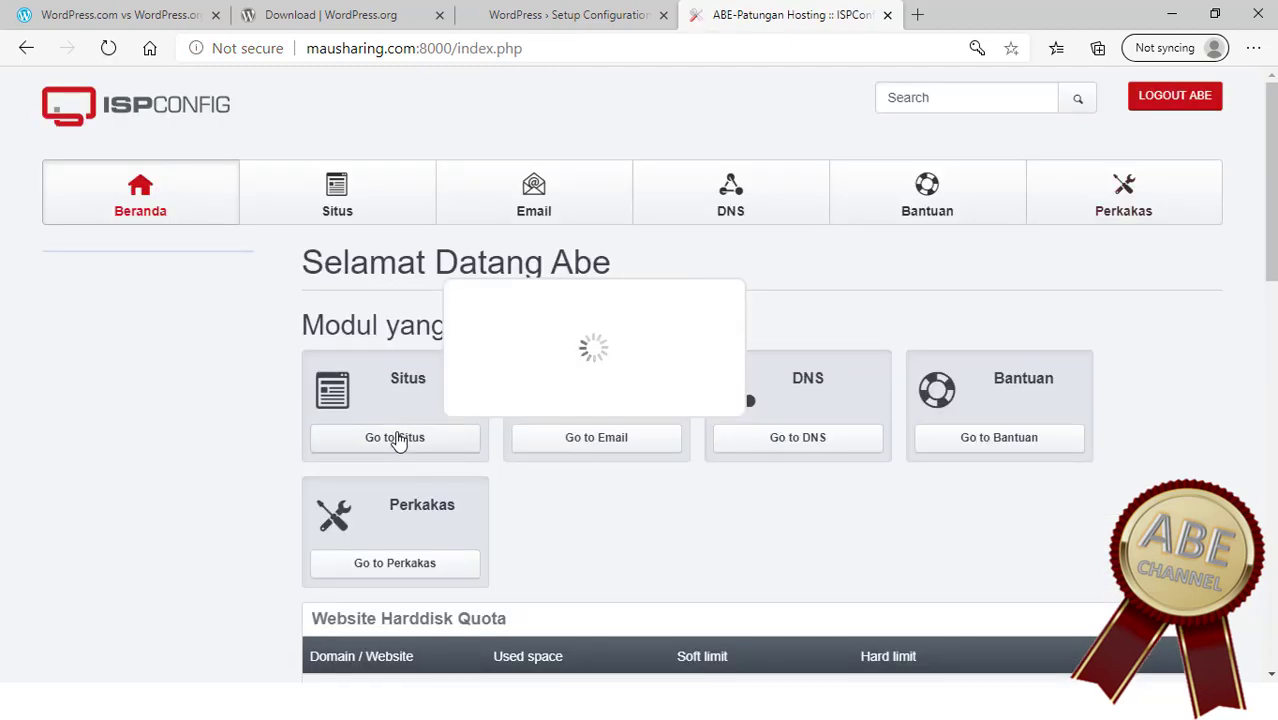
- Select the ph_c2mausharing database name in the Situs > Databases list
click(395, 438)
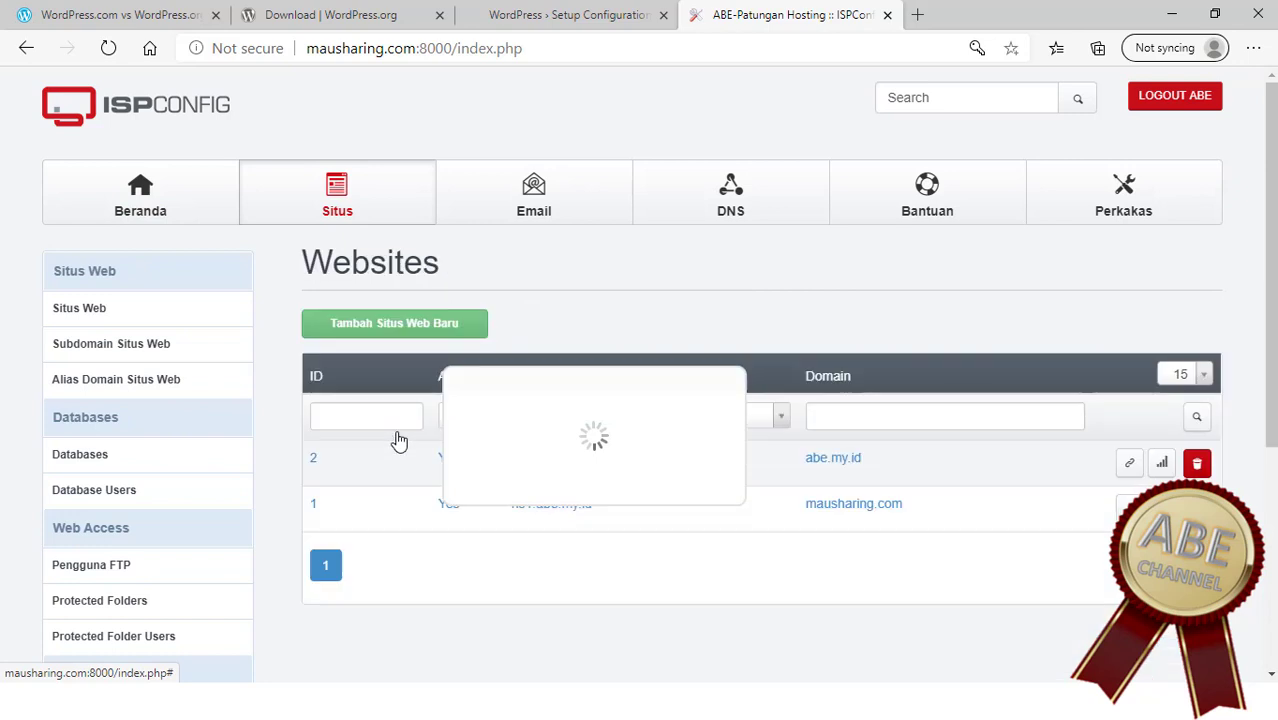
click(104, 458)
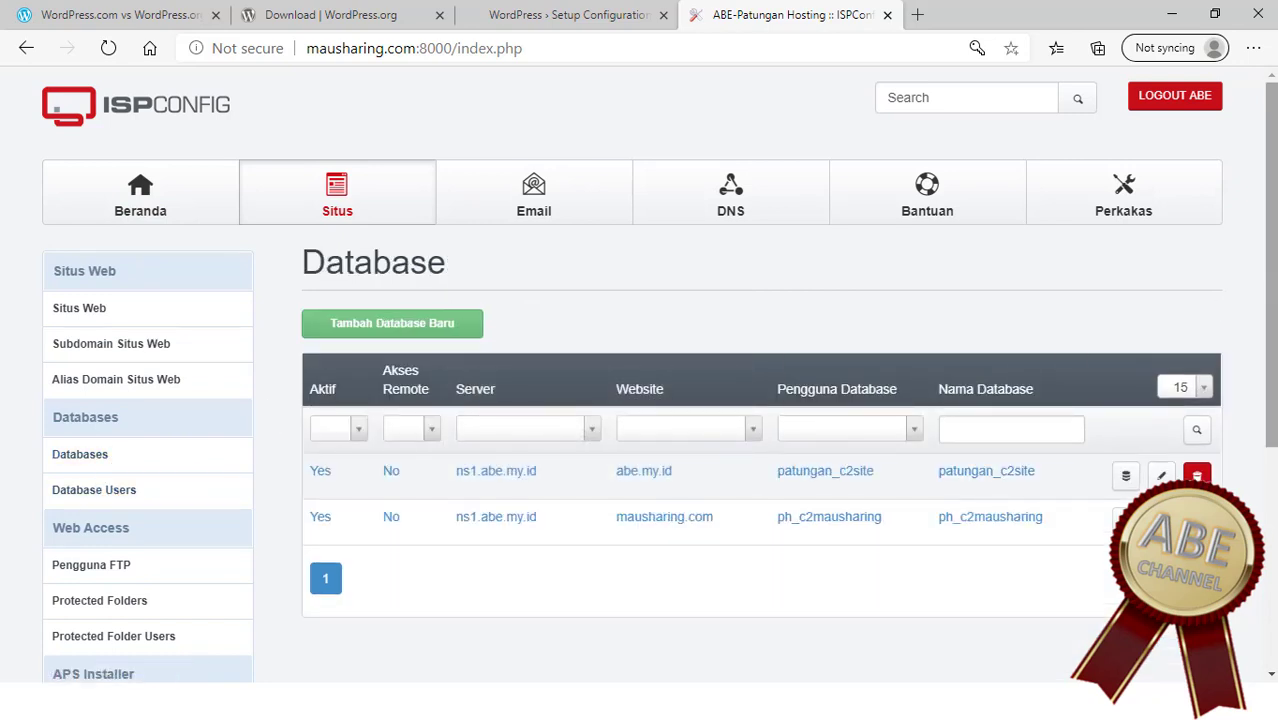
scroll(950, 403, down, 2)
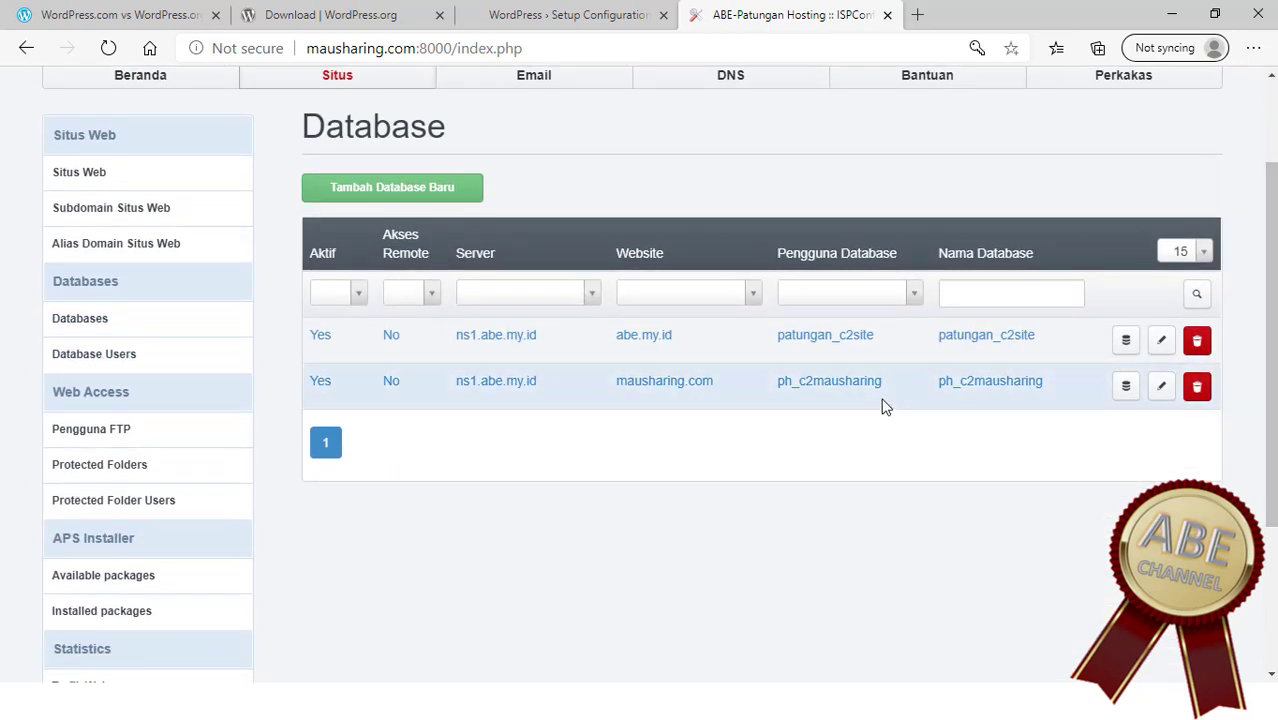
drag(941, 381, 1047, 386)
key(ctrl+c)
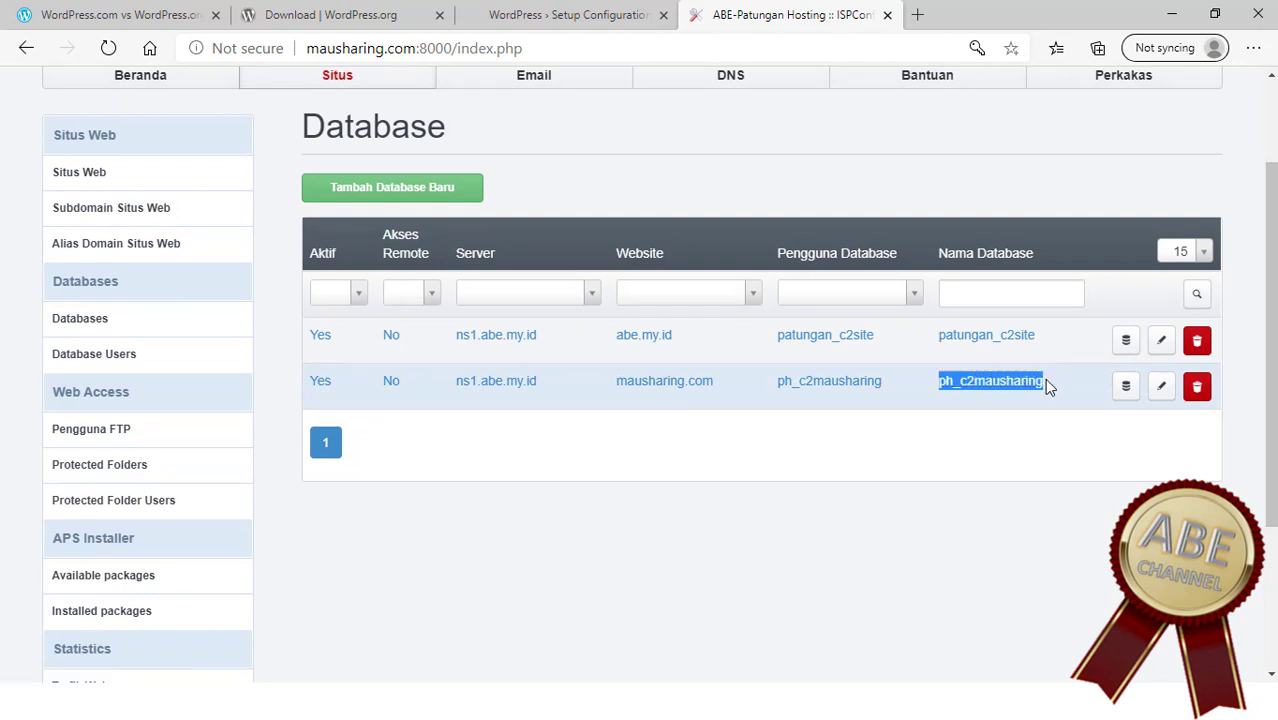
- Enter ph_c2mausharing as database name and username, type the database password, keep host localhost
click(524, 14)
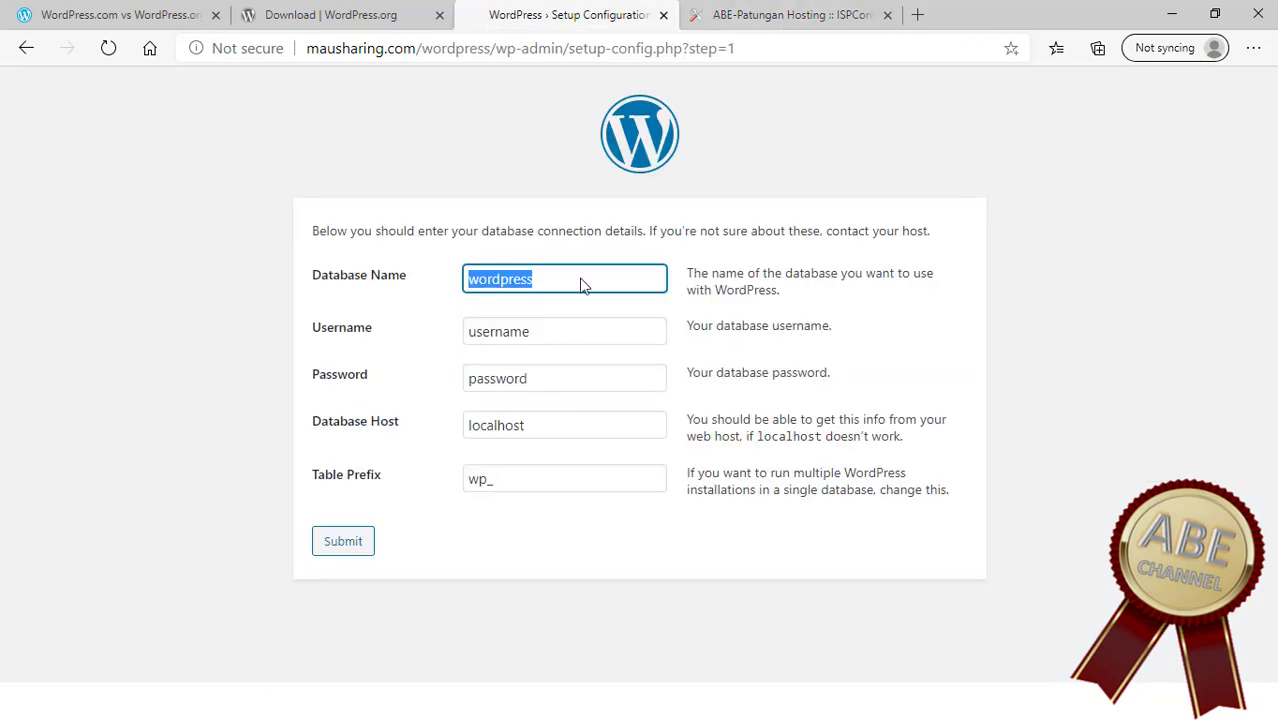
key(ctrl+v)
double_click(553, 330)
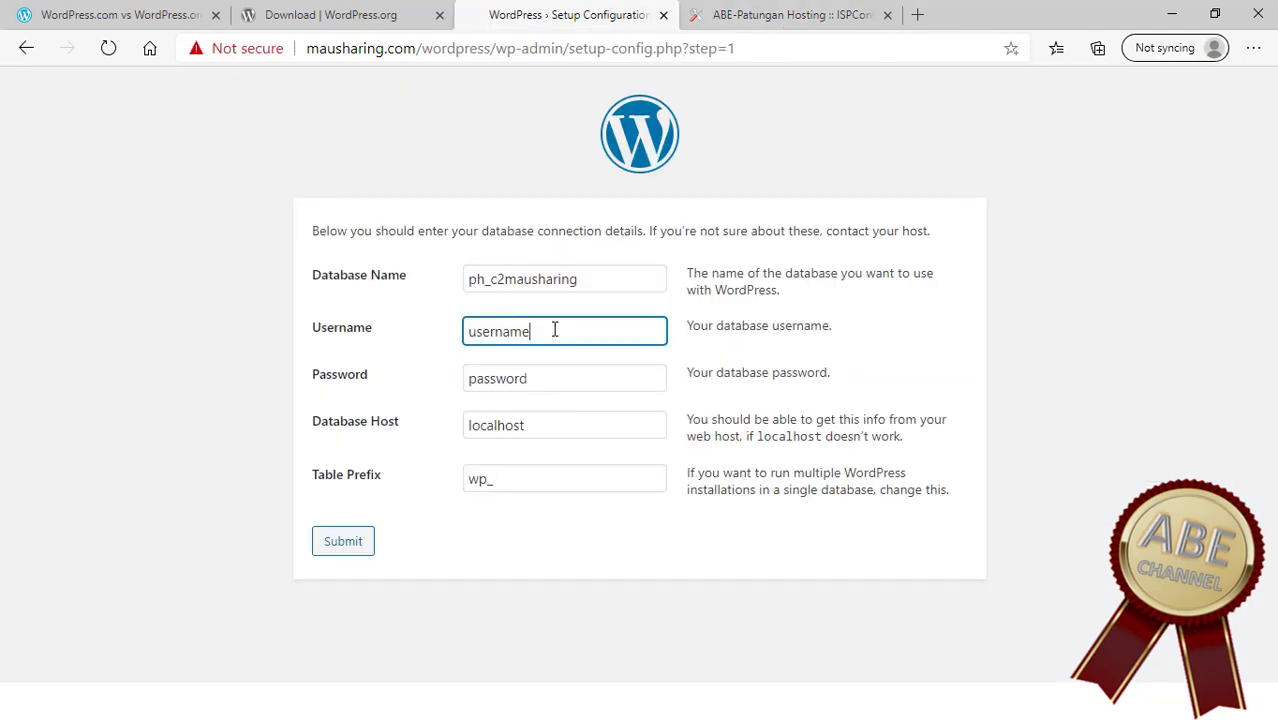
key(ctrl+v)
click(560, 382)
drag(560, 382, 285, 392)
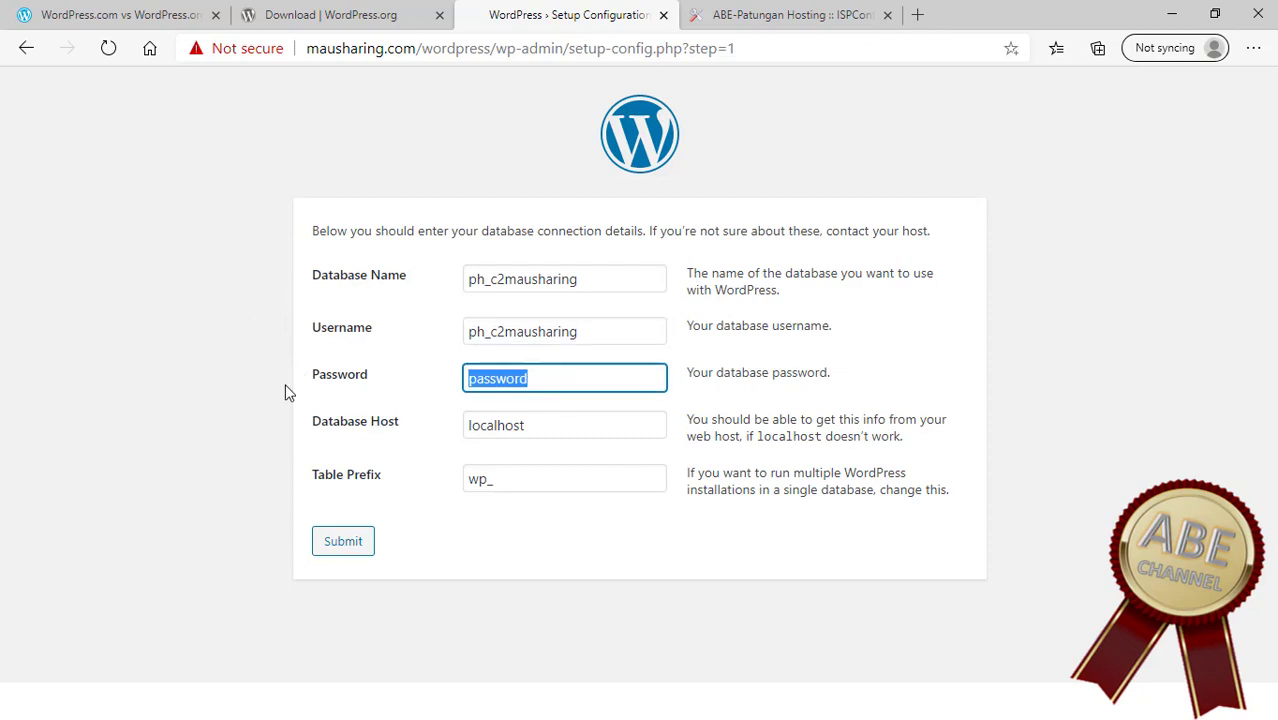
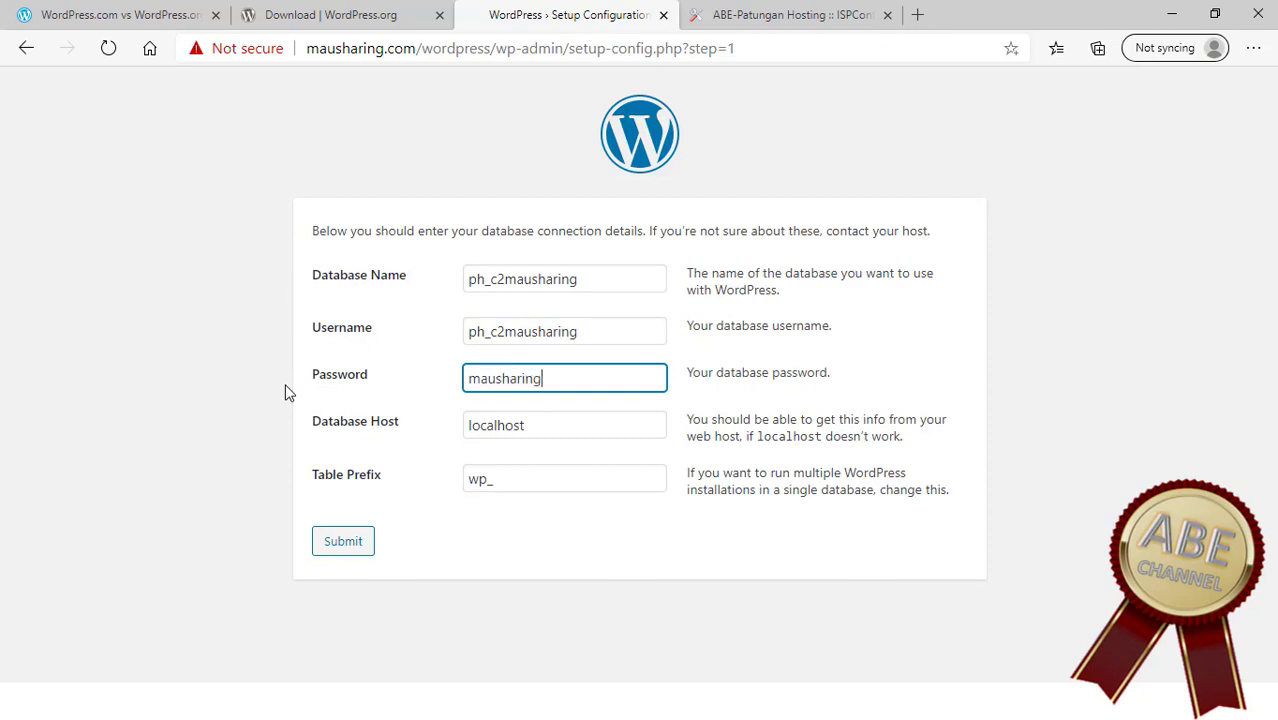
click(583, 425)
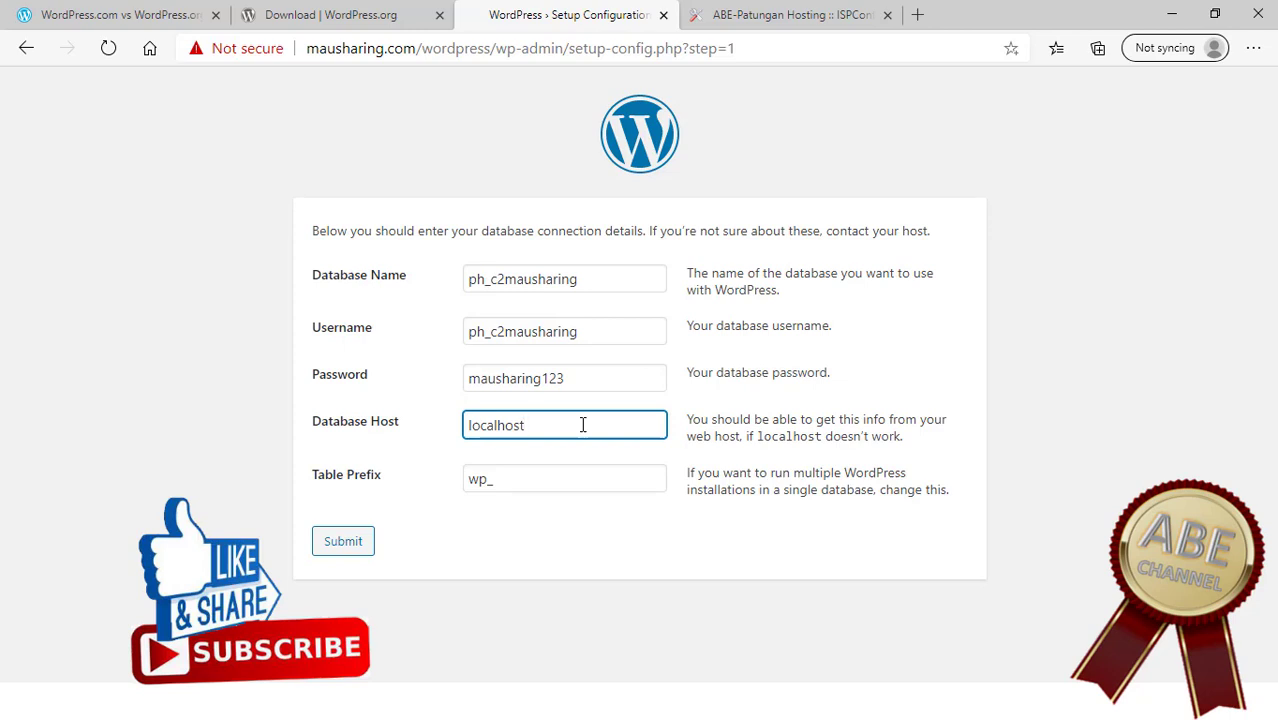
- Open the mausharing database user for editing under Database Users
click(808, 16)
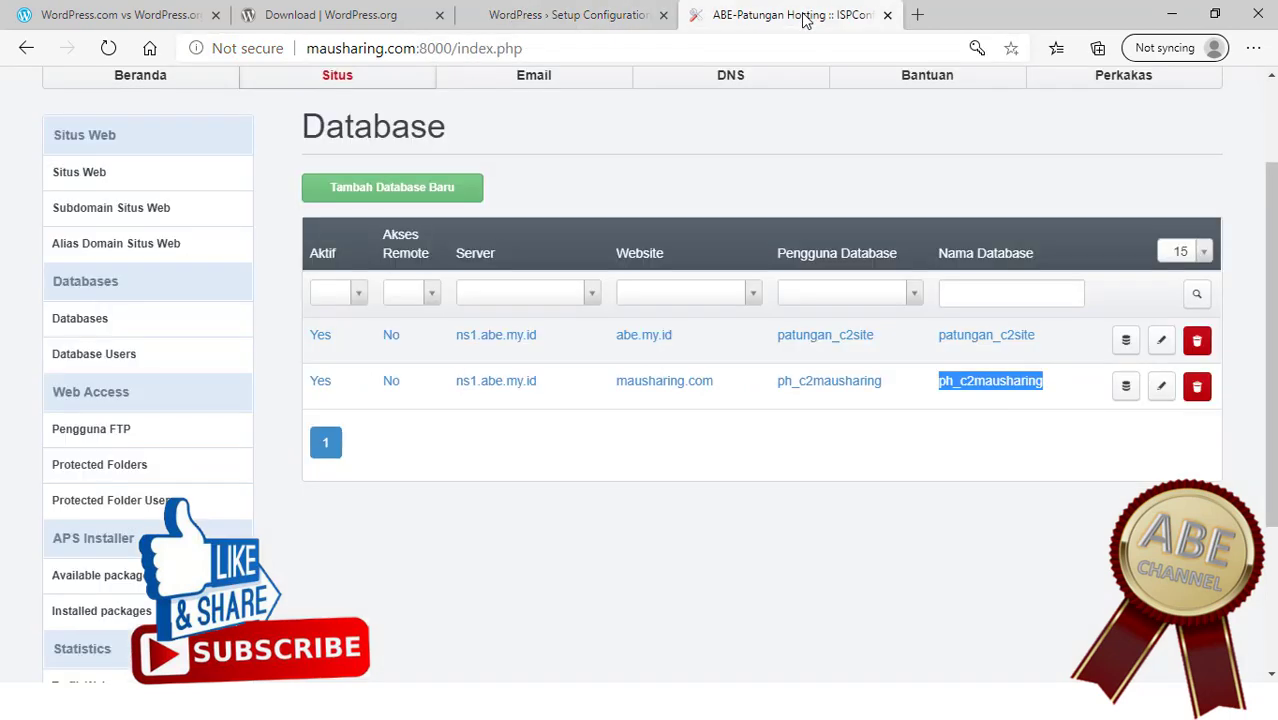
click(94, 355)
scroll(376, 405, up, 1)
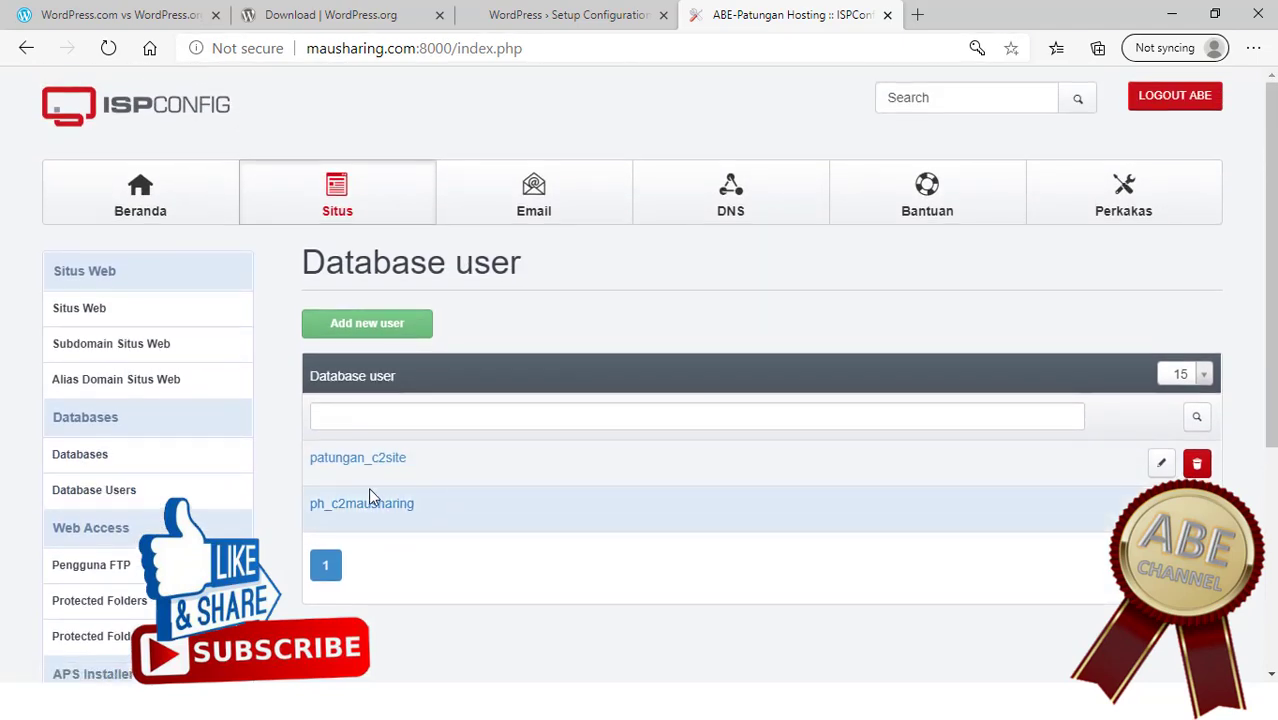
click(384, 508)
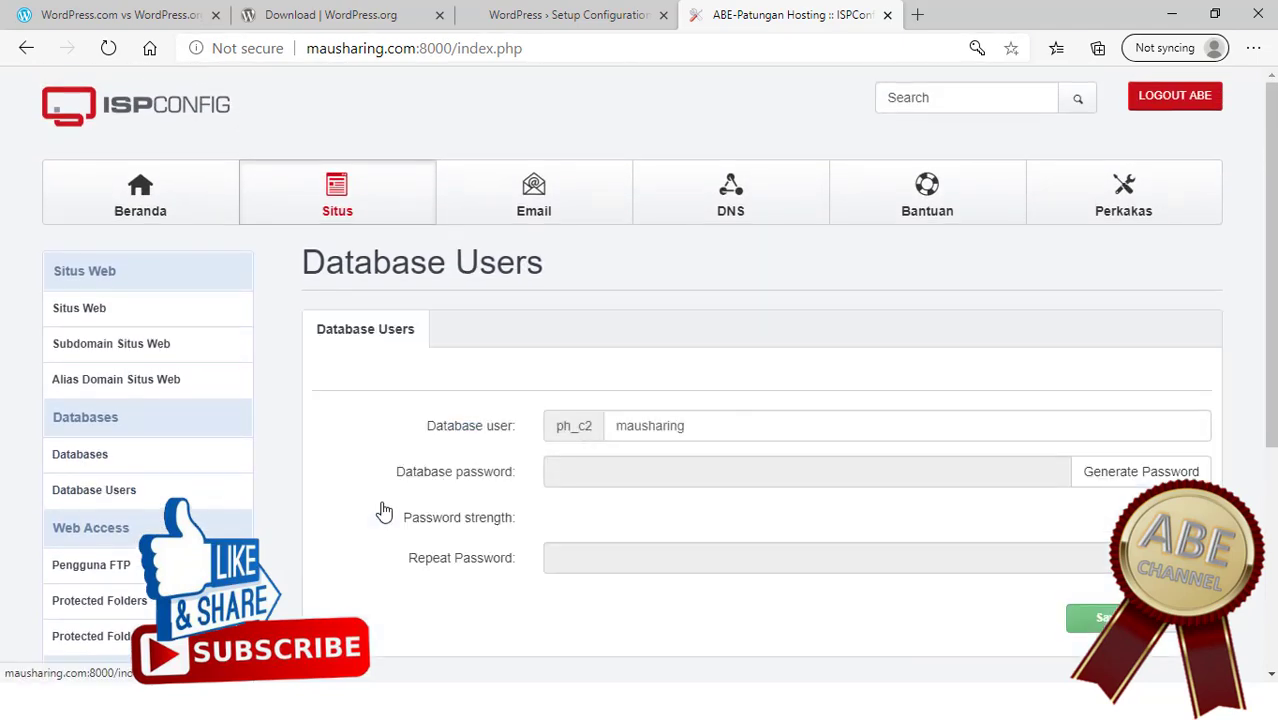
- Enter and repeat a new database password, save it, and return to the WordPress form
click(657, 463)
text(•••••••••)
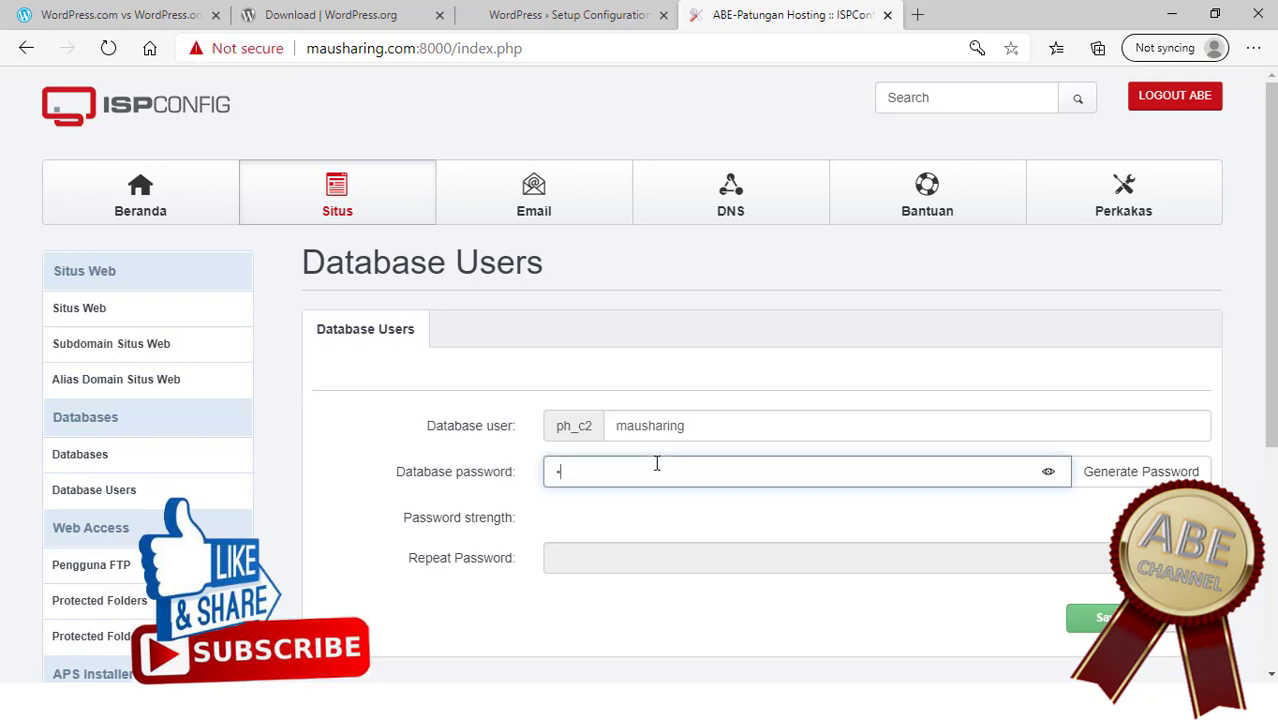
text(••••)
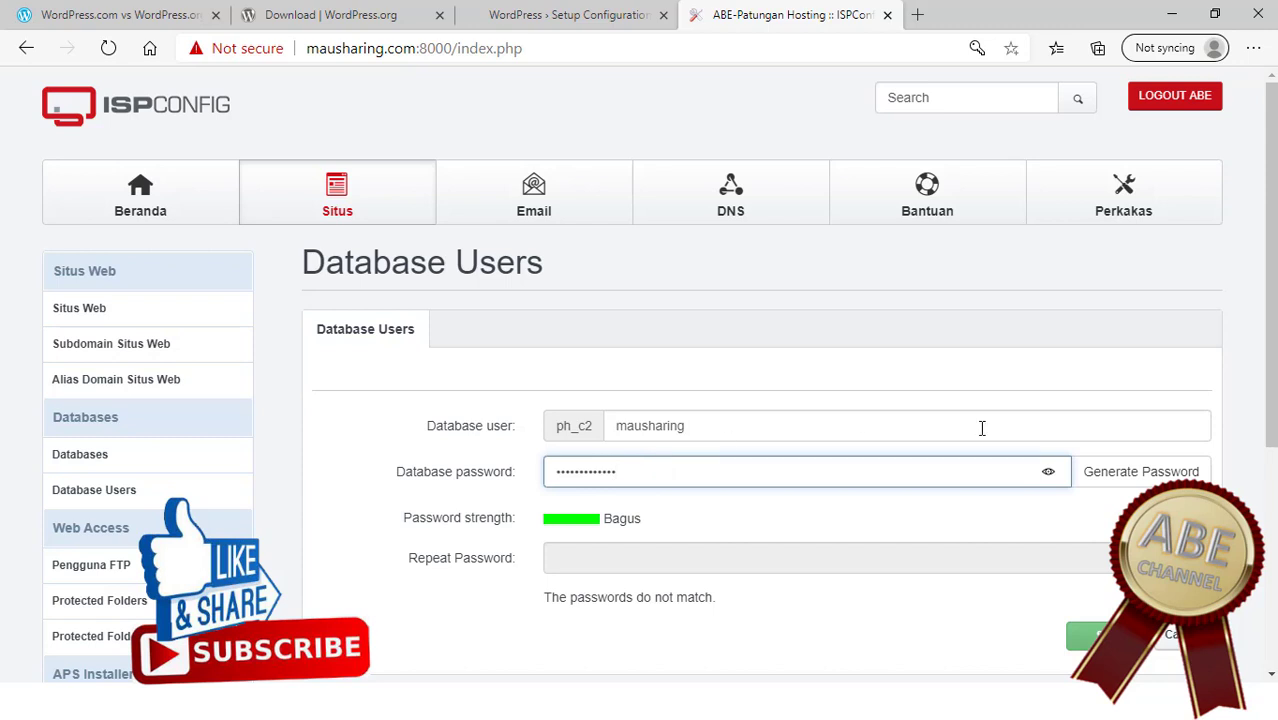
click(1049, 476)
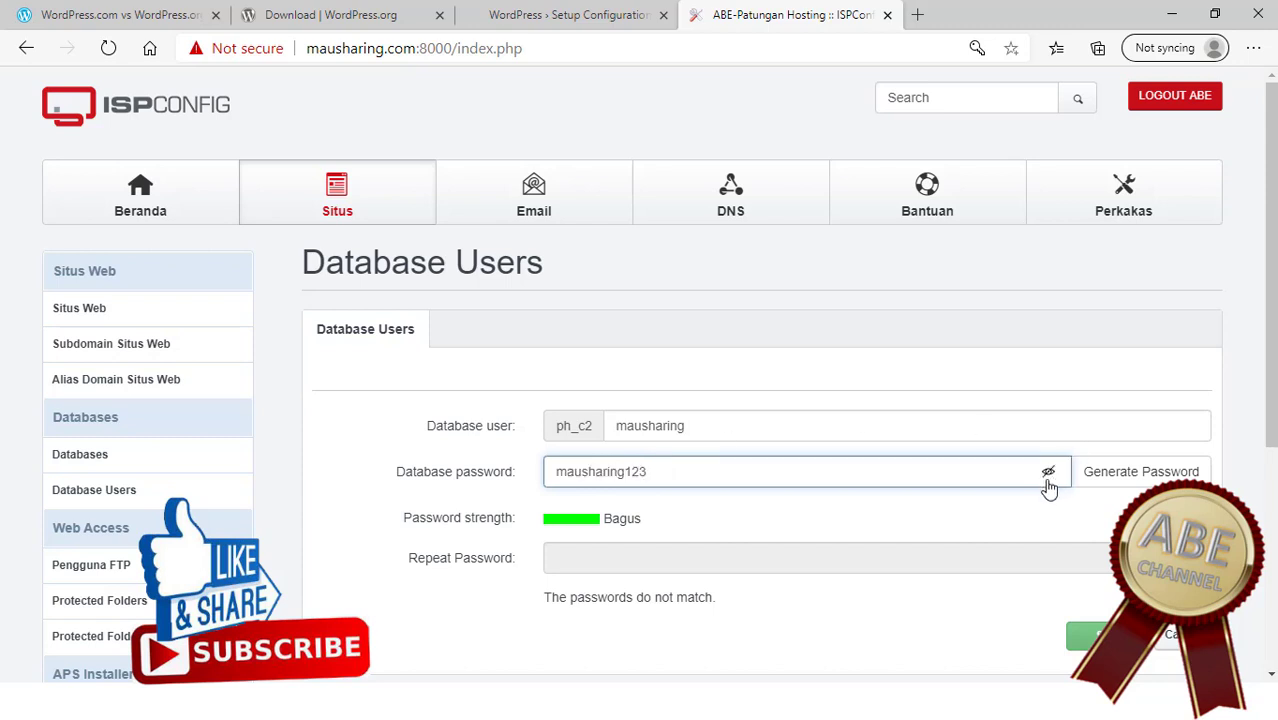
click(961, 545)
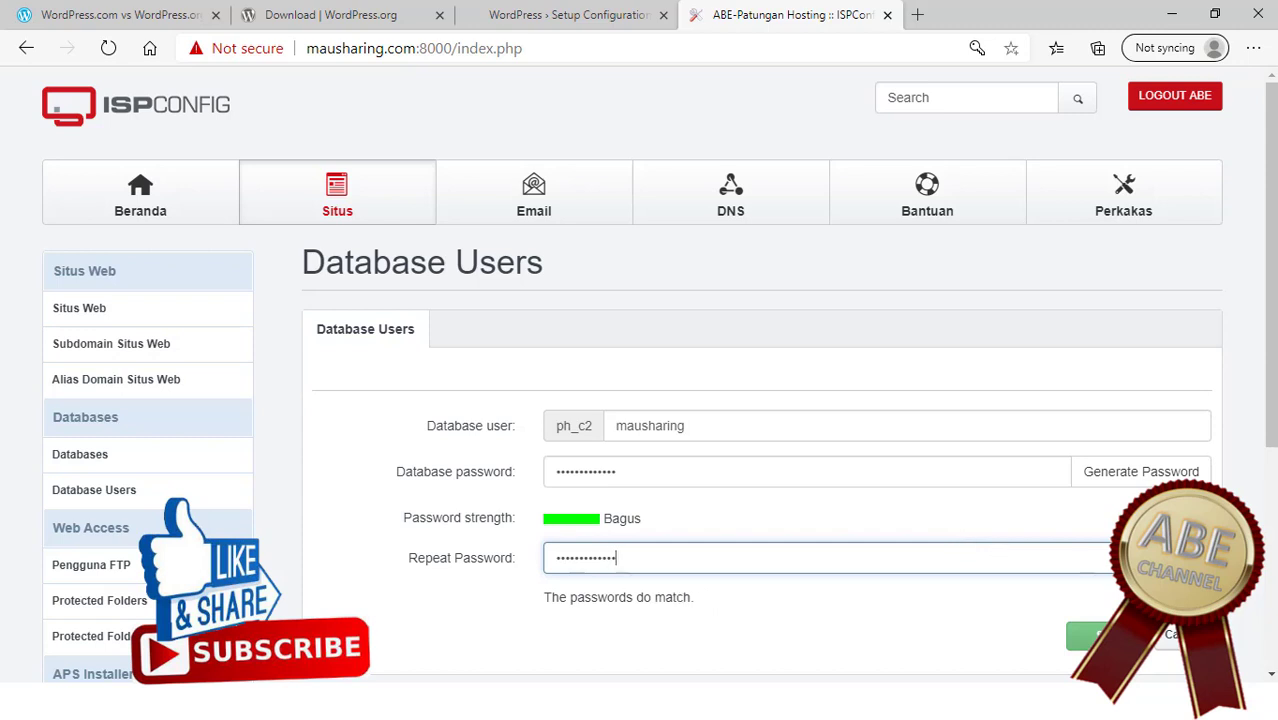
click(1090, 636)
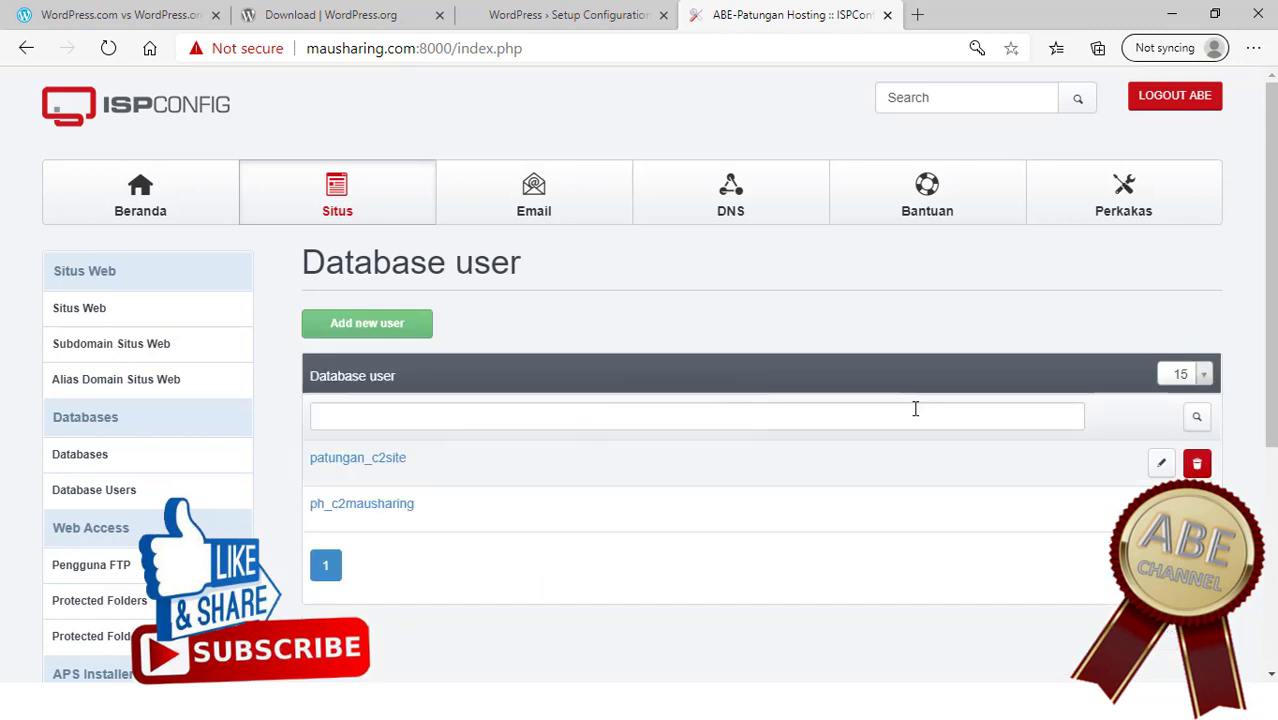
click(517, 17)
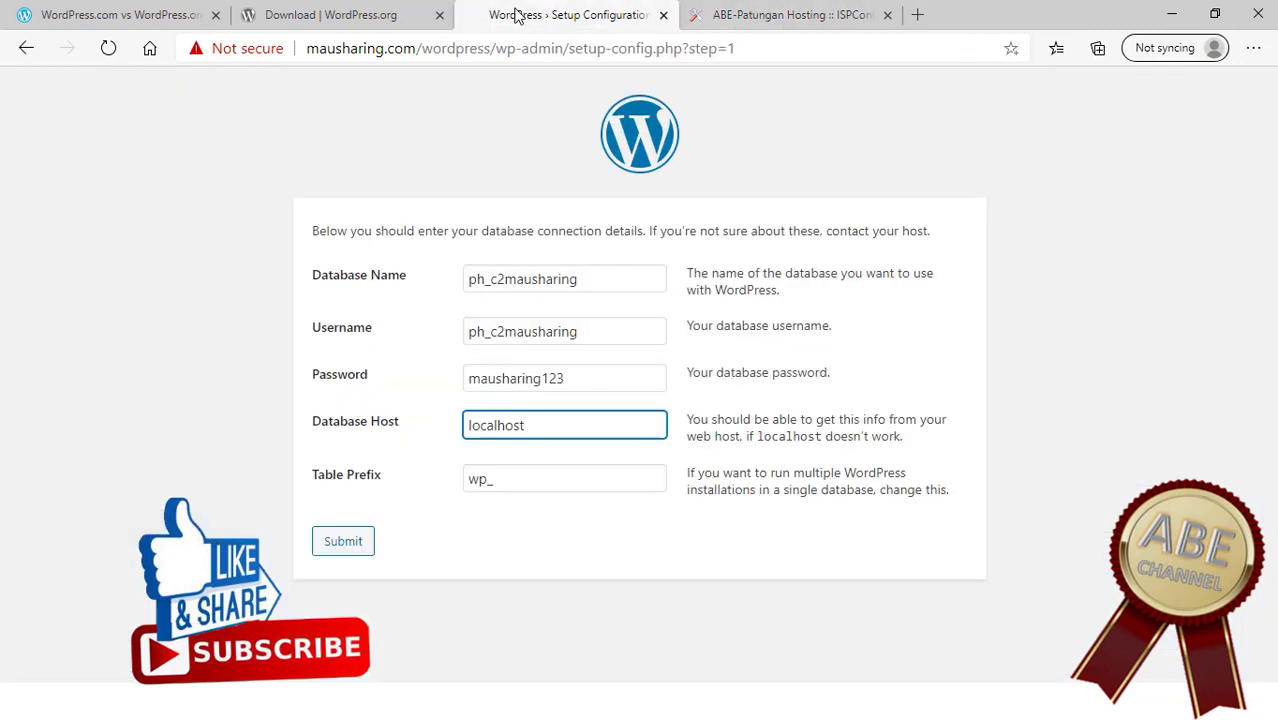
- Check the table prefix and database host values, then submit the connection details
click(531, 479)
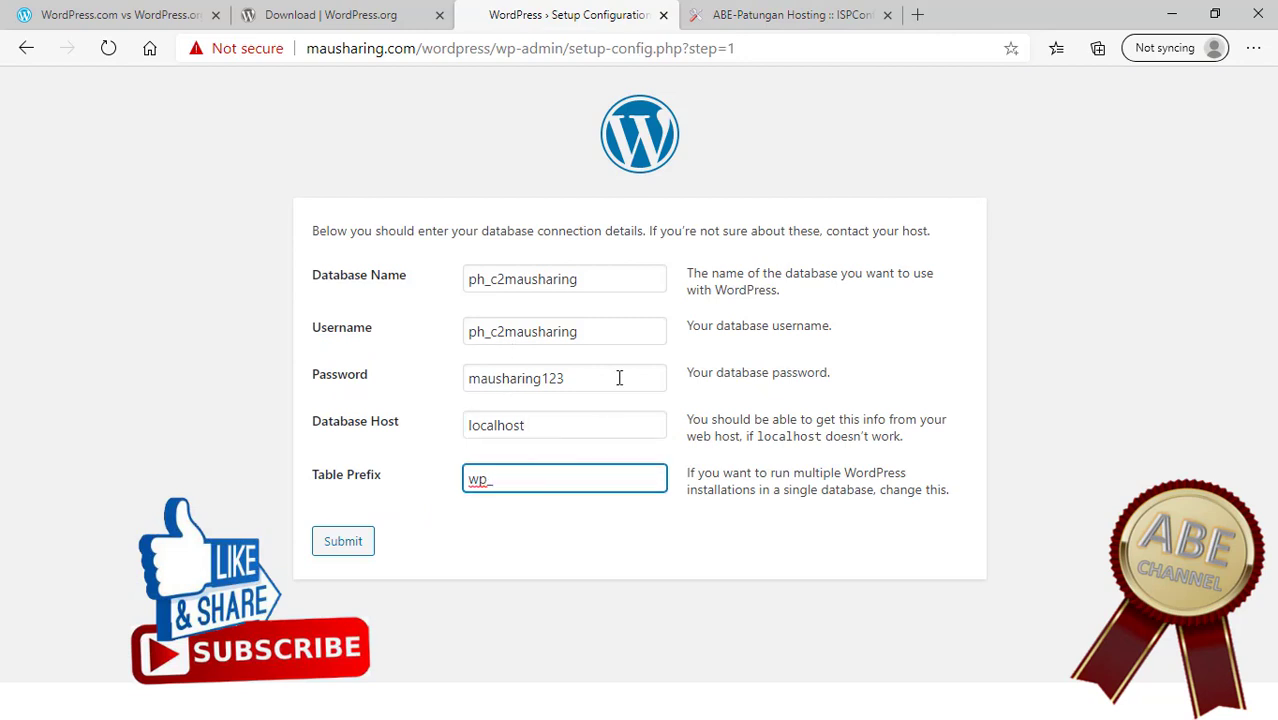
click(592, 419)
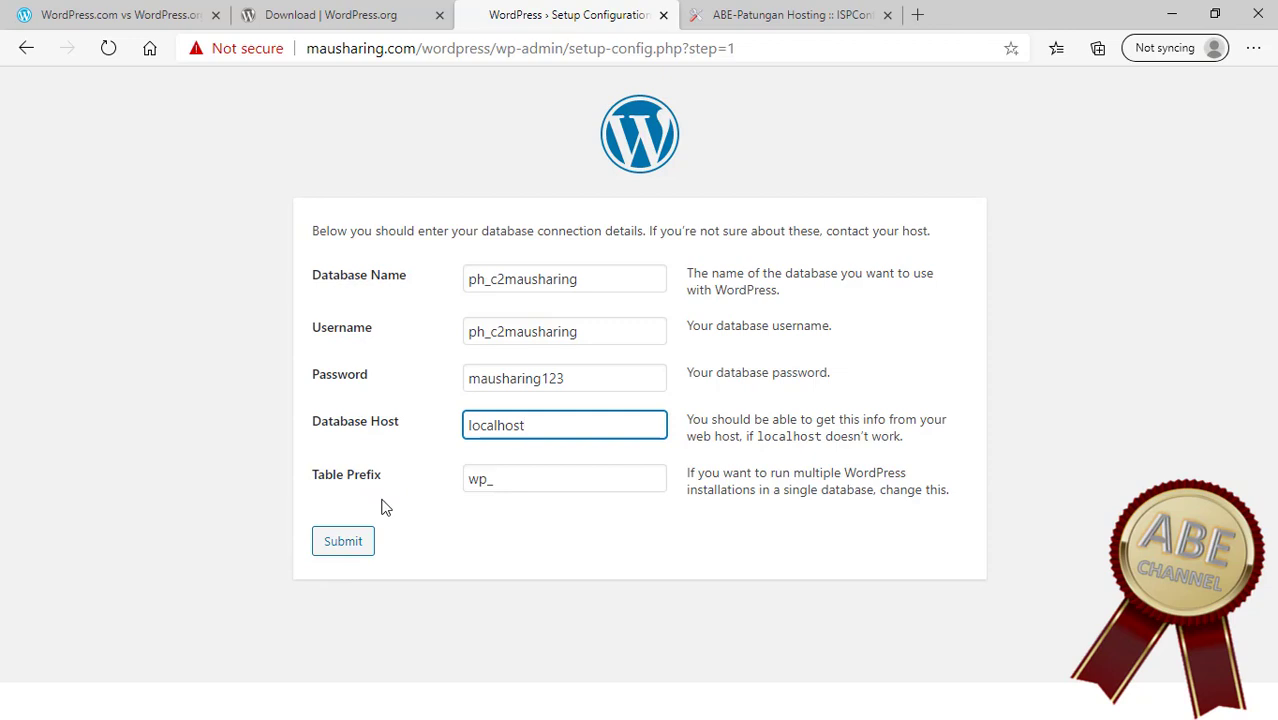
click(334, 553)
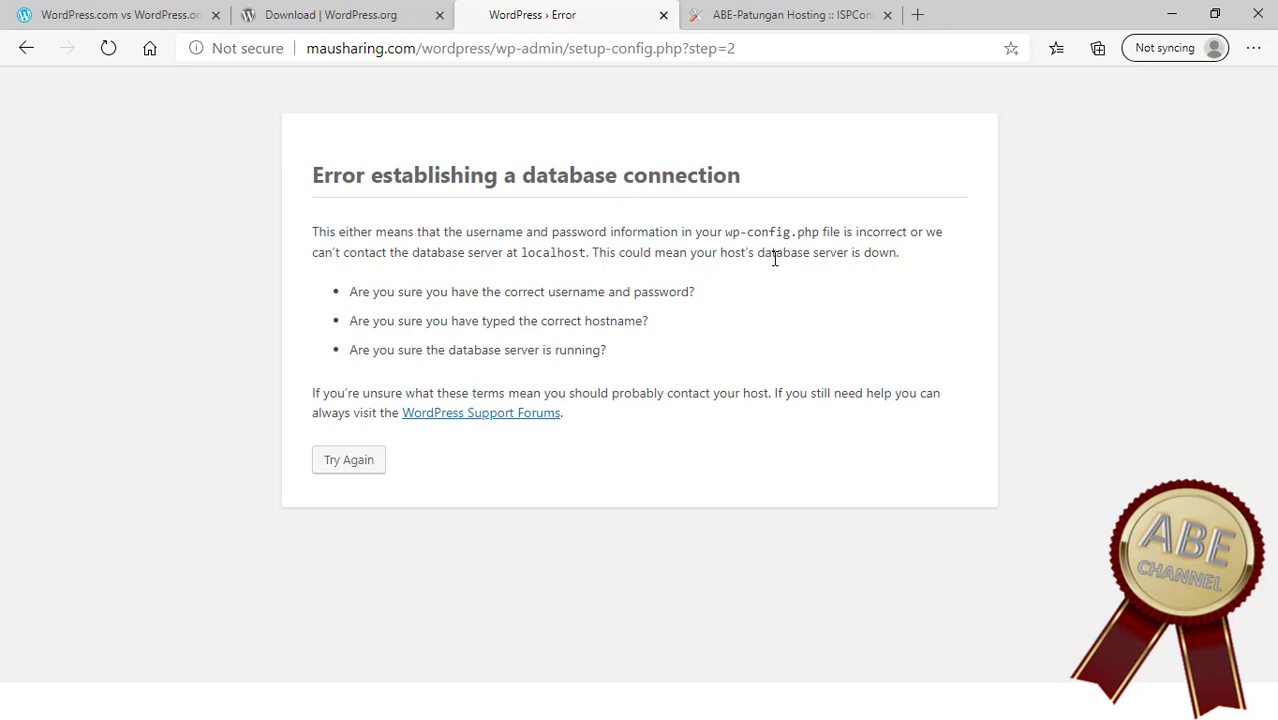
click(350, 460)
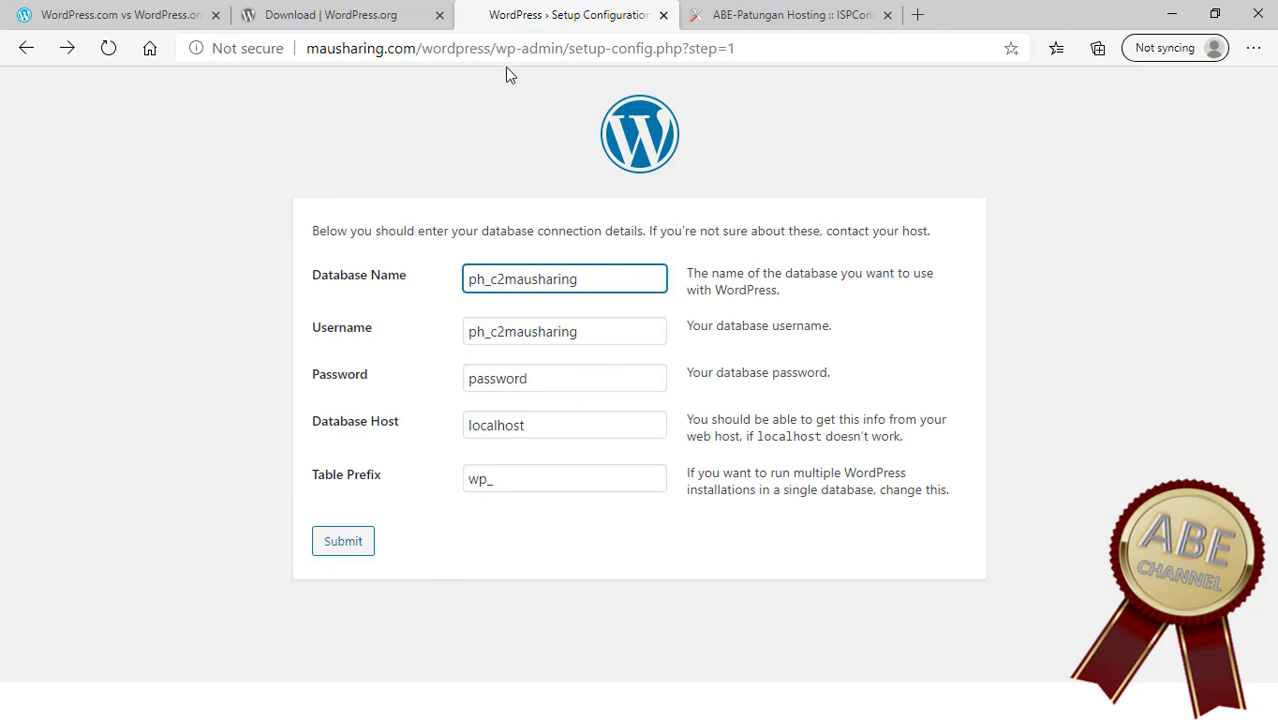
click(724, 20)
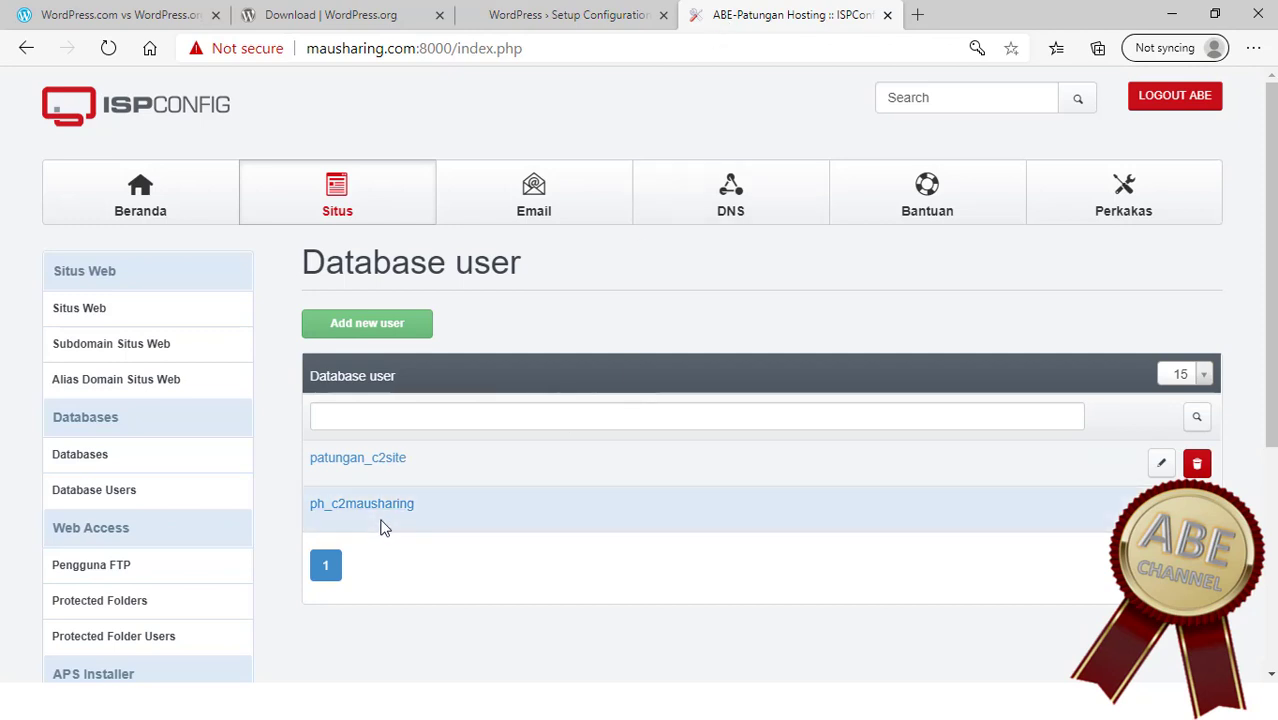
click(80, 456)
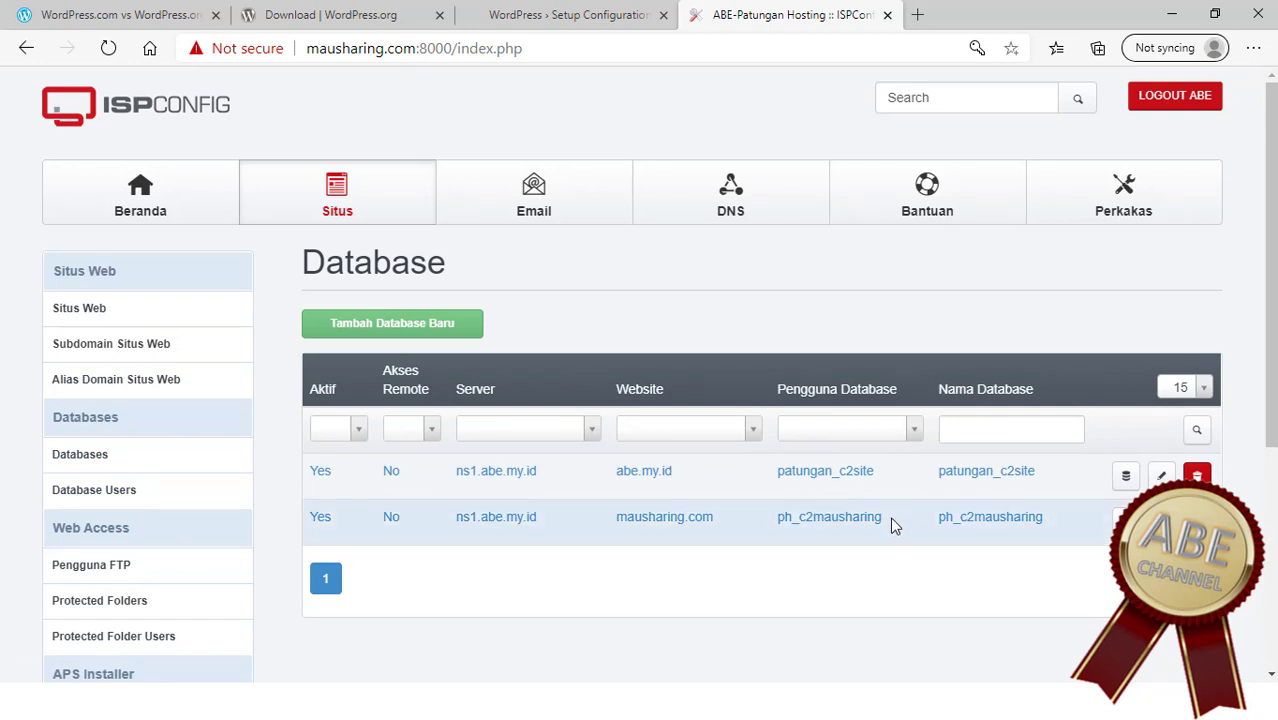
drag(890, 516, 776, 530)
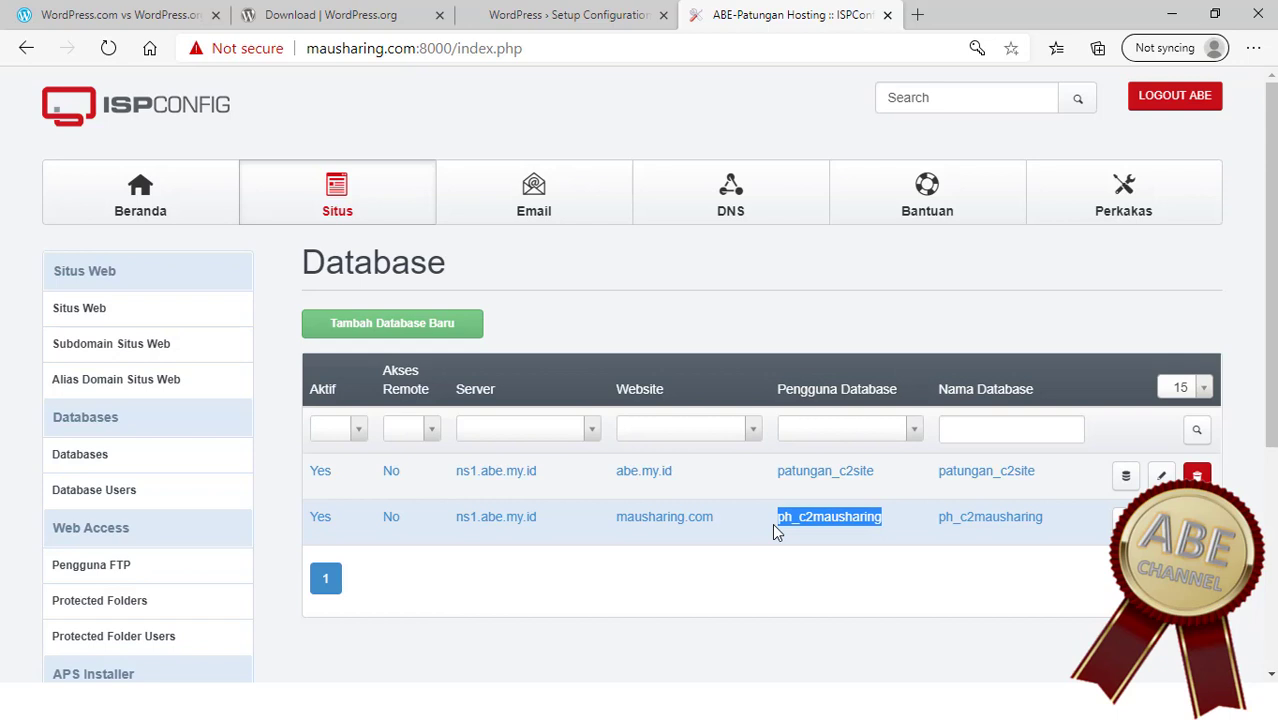
click(565, 12)
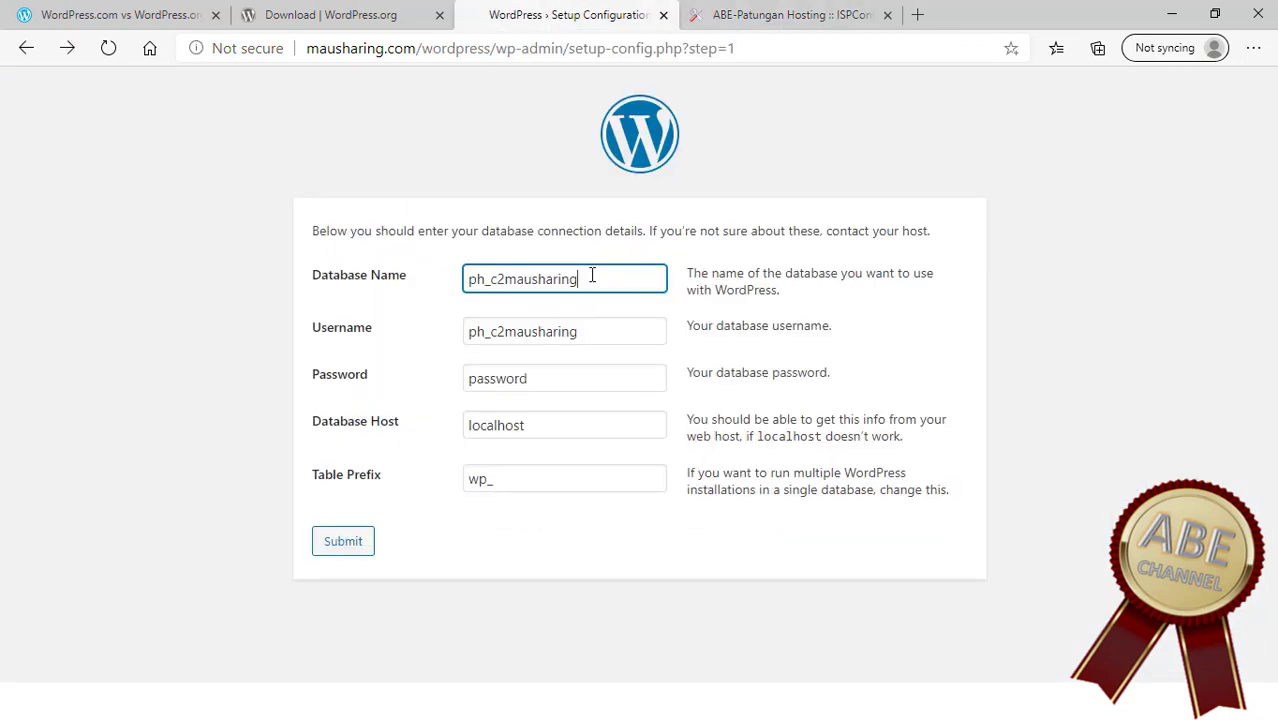
drag(592, 275, 268, 307)
click(343, 541)
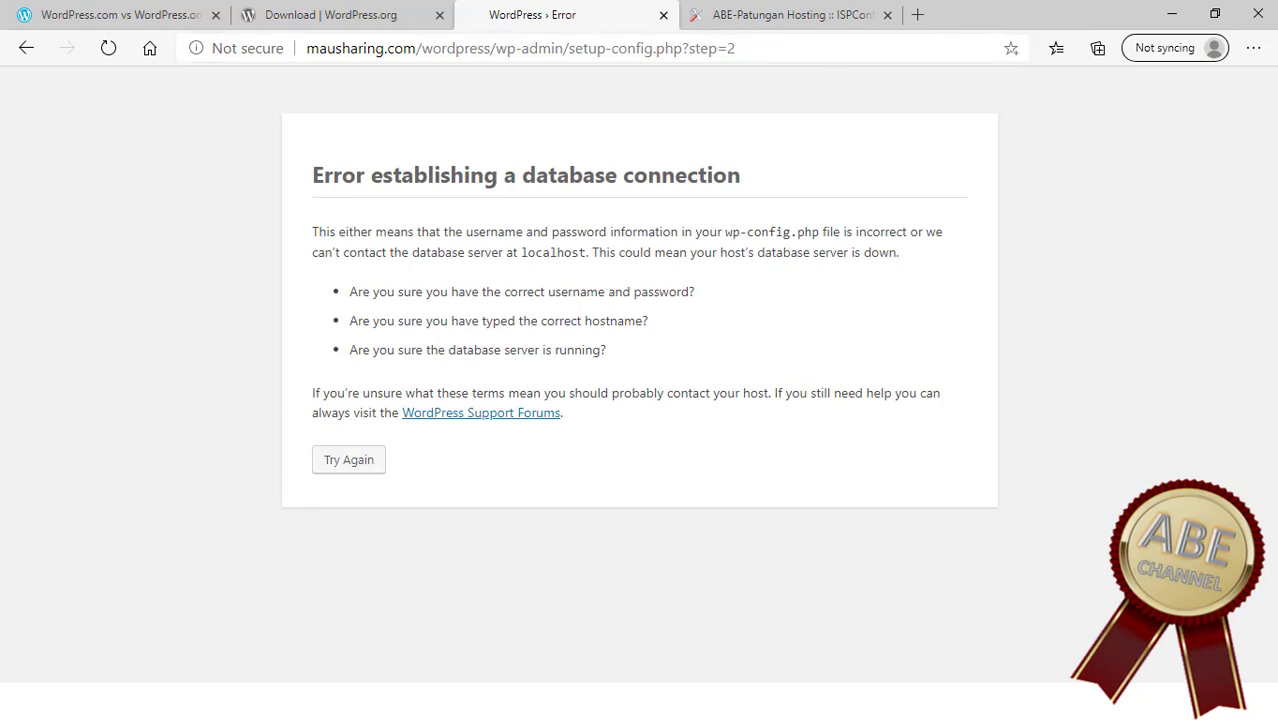
- Close the Bing results window from the mistaken Start-menu search for 'root'
click(22, 700)
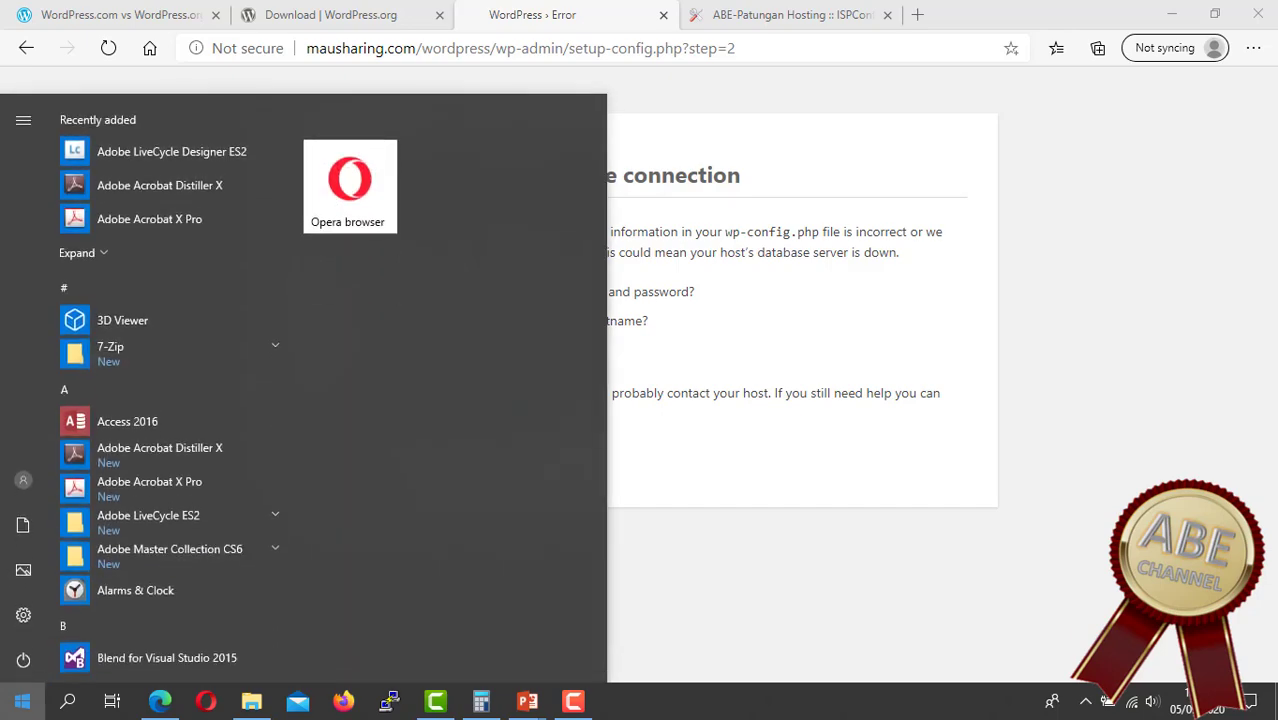
text(root)
key(Return)
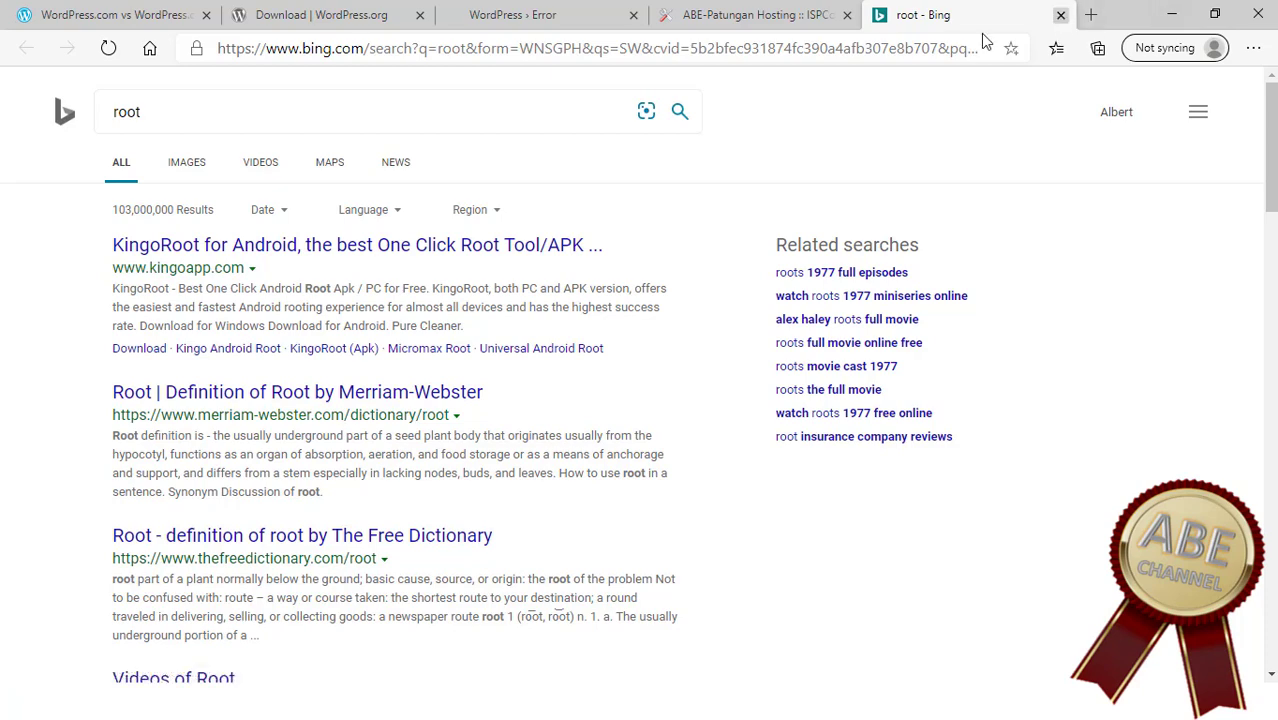
click(1061, 15)
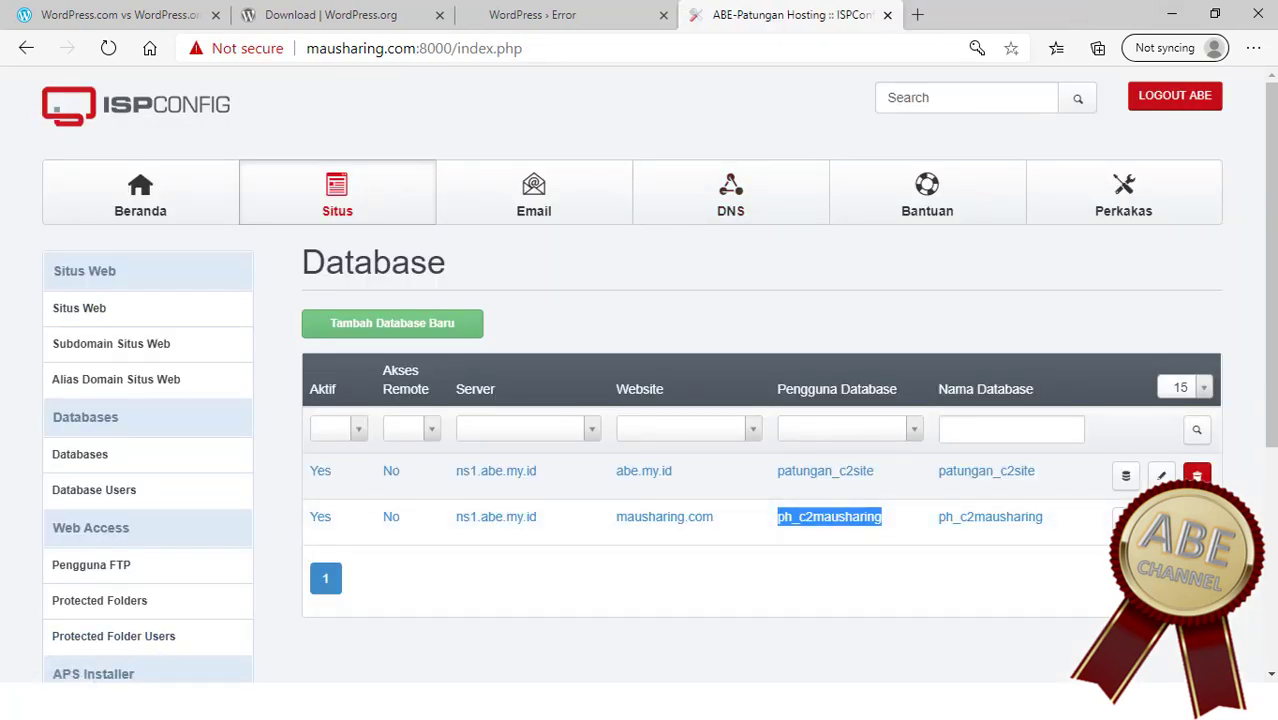
- Launch PuTTY, connect to the saved cent7 session, and enter root at the login prompt
key(super)
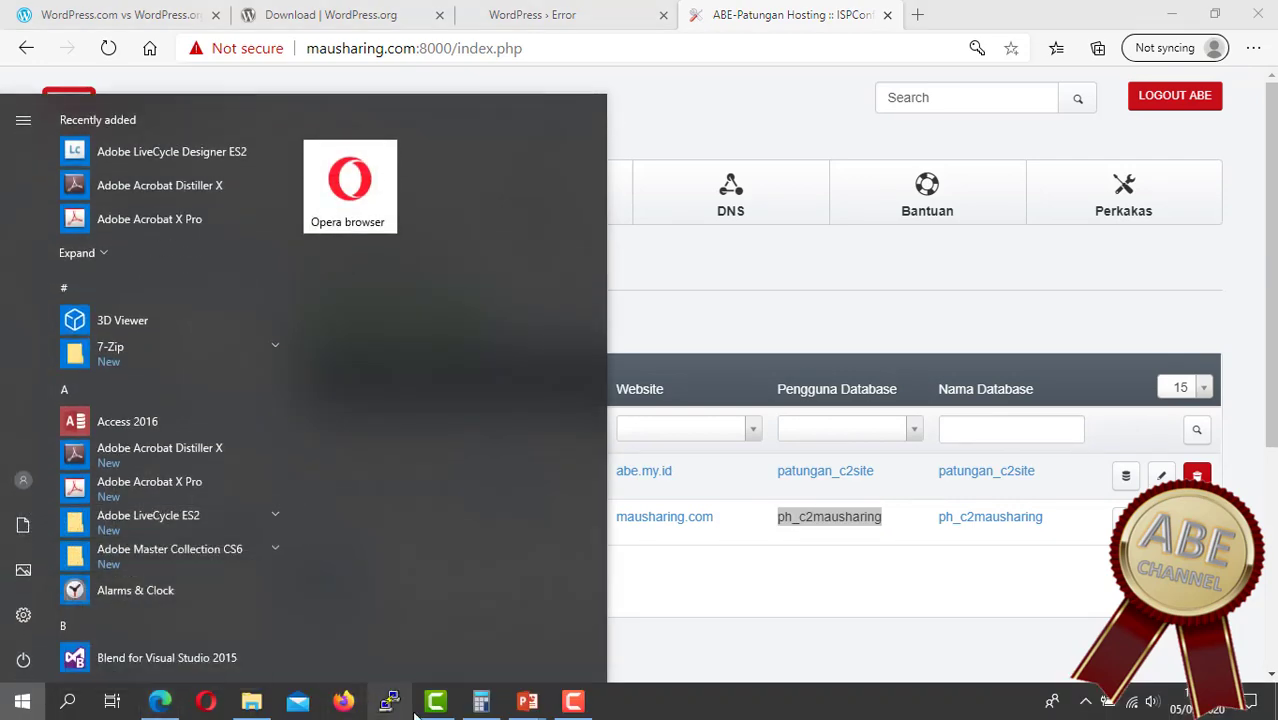
click(395, 704)
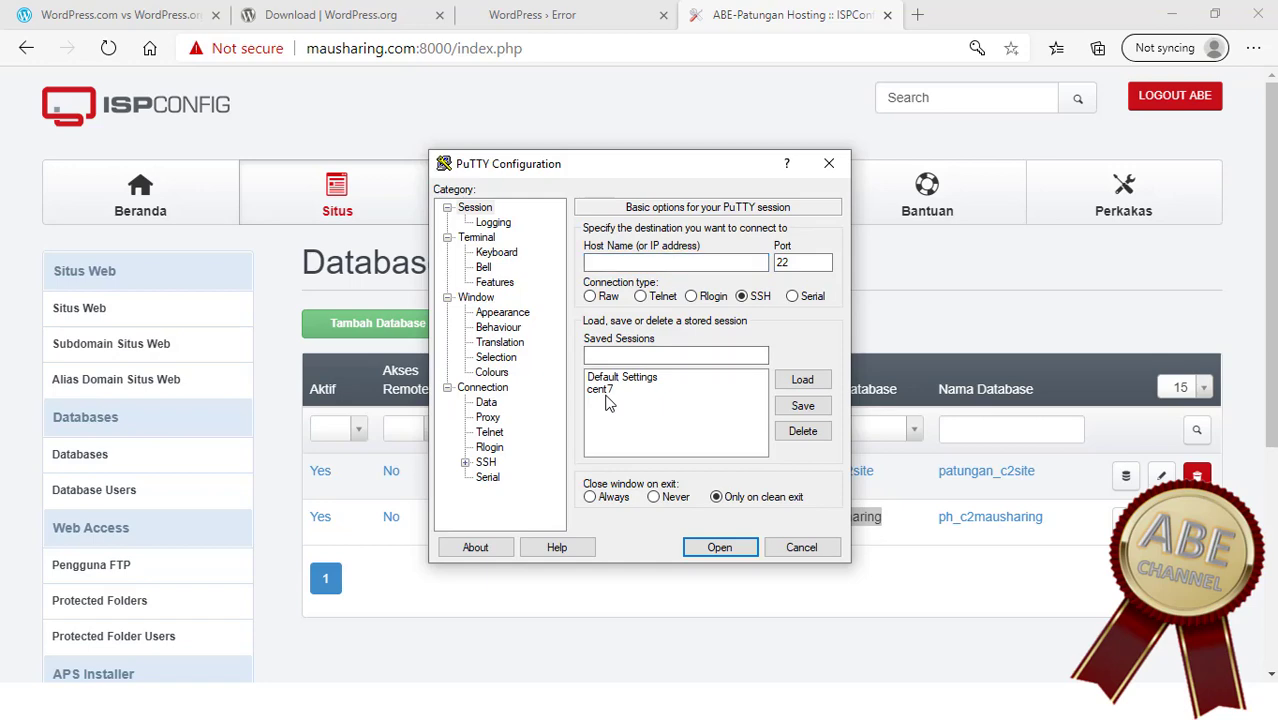
click(606, 394)
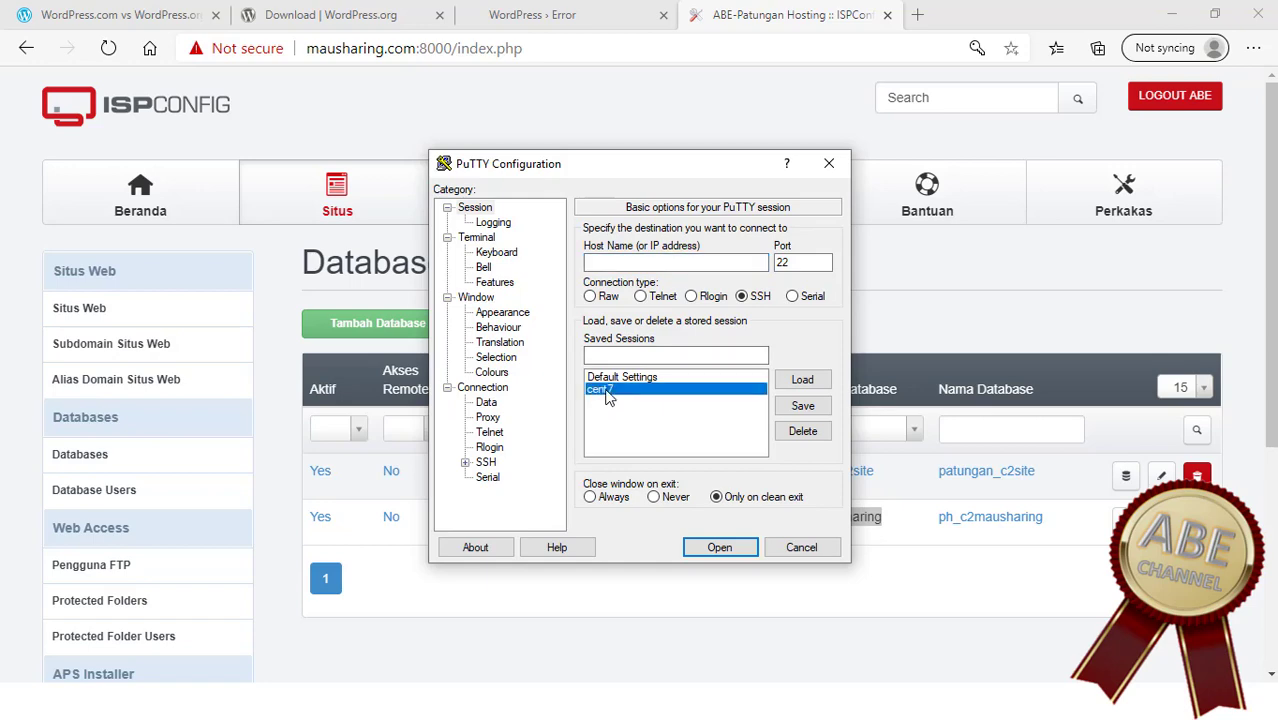
double_click(606, 394)
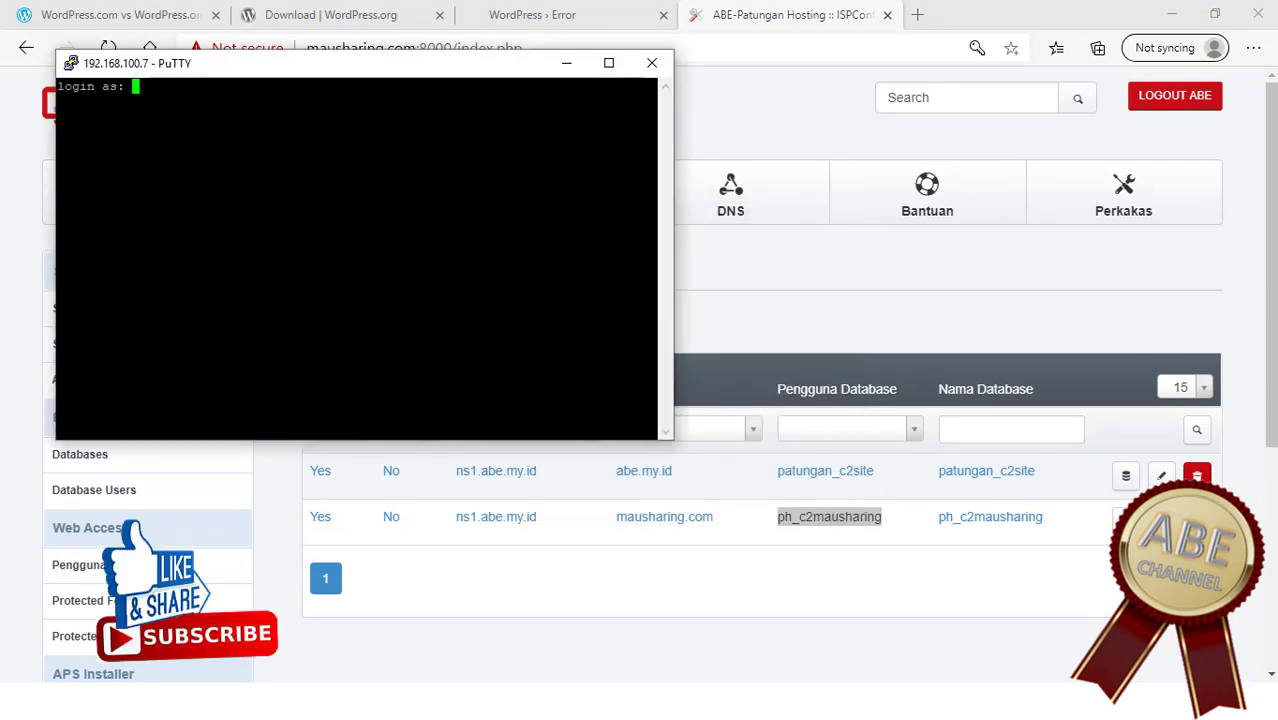
text(root)
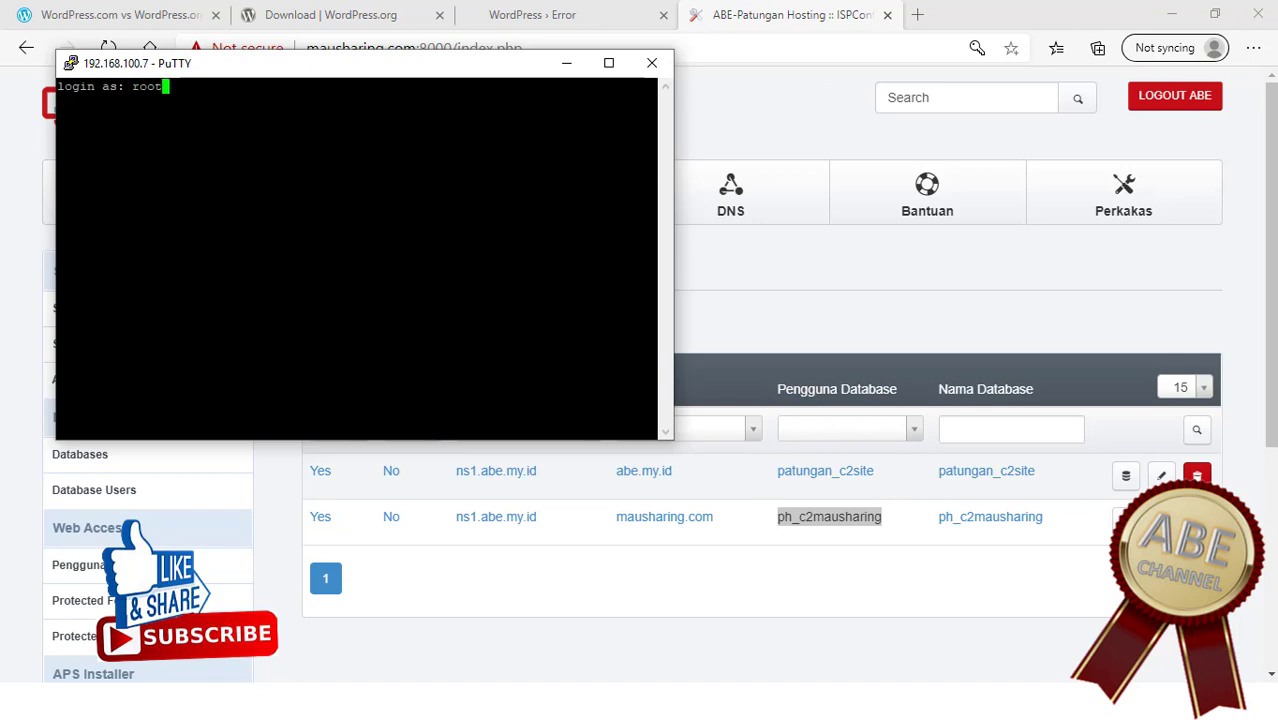
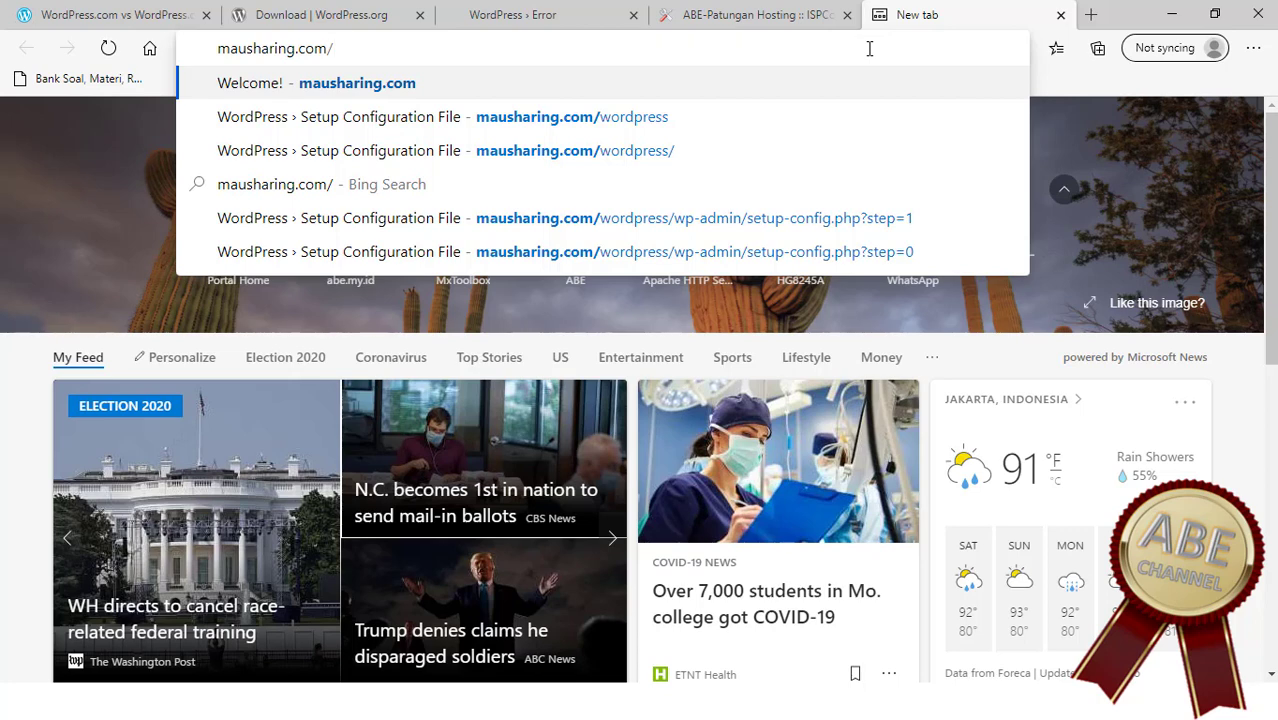
- Sign in to mausharing.com/phpmyadmin with the database username and password, declining to save the password
text(php)
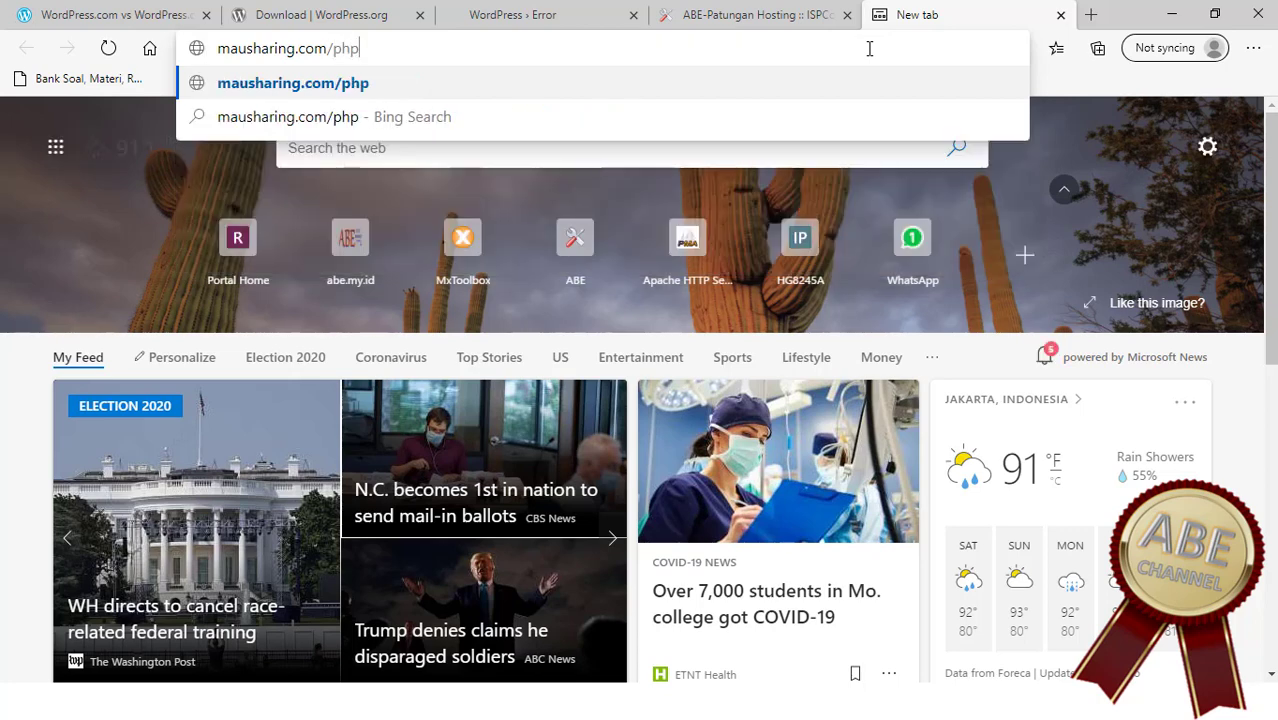
text(m)
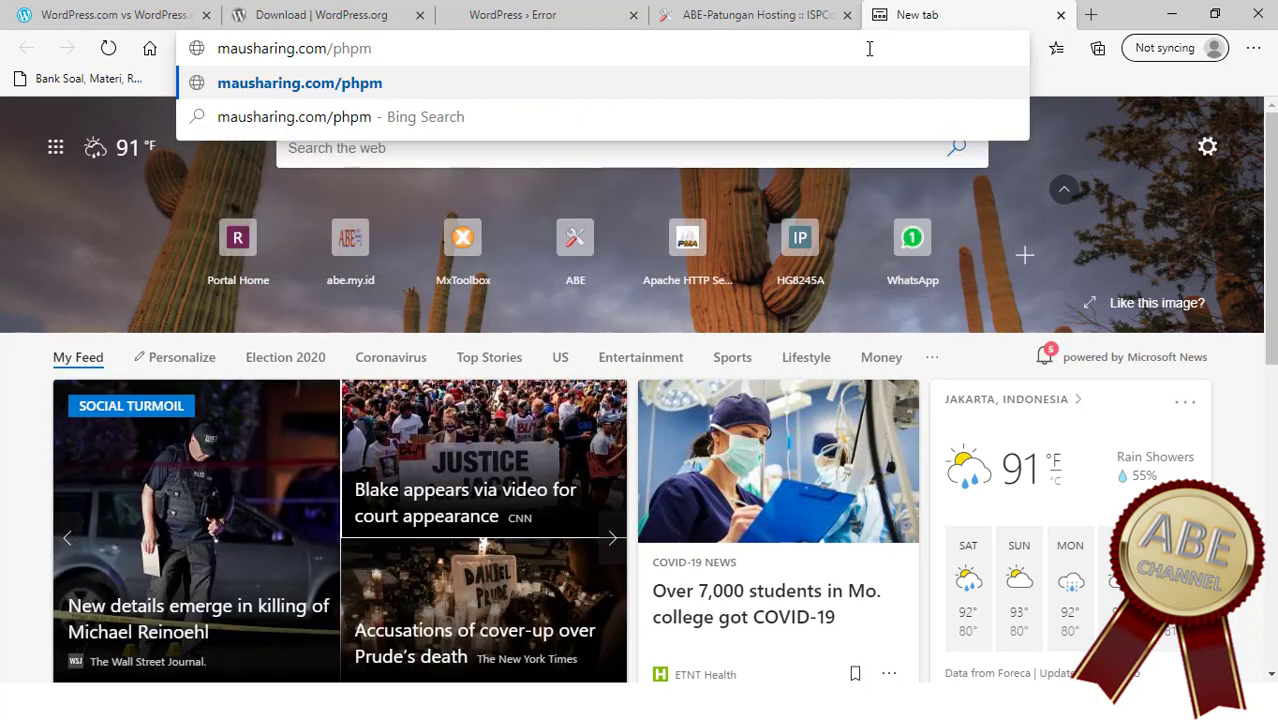
text(y)
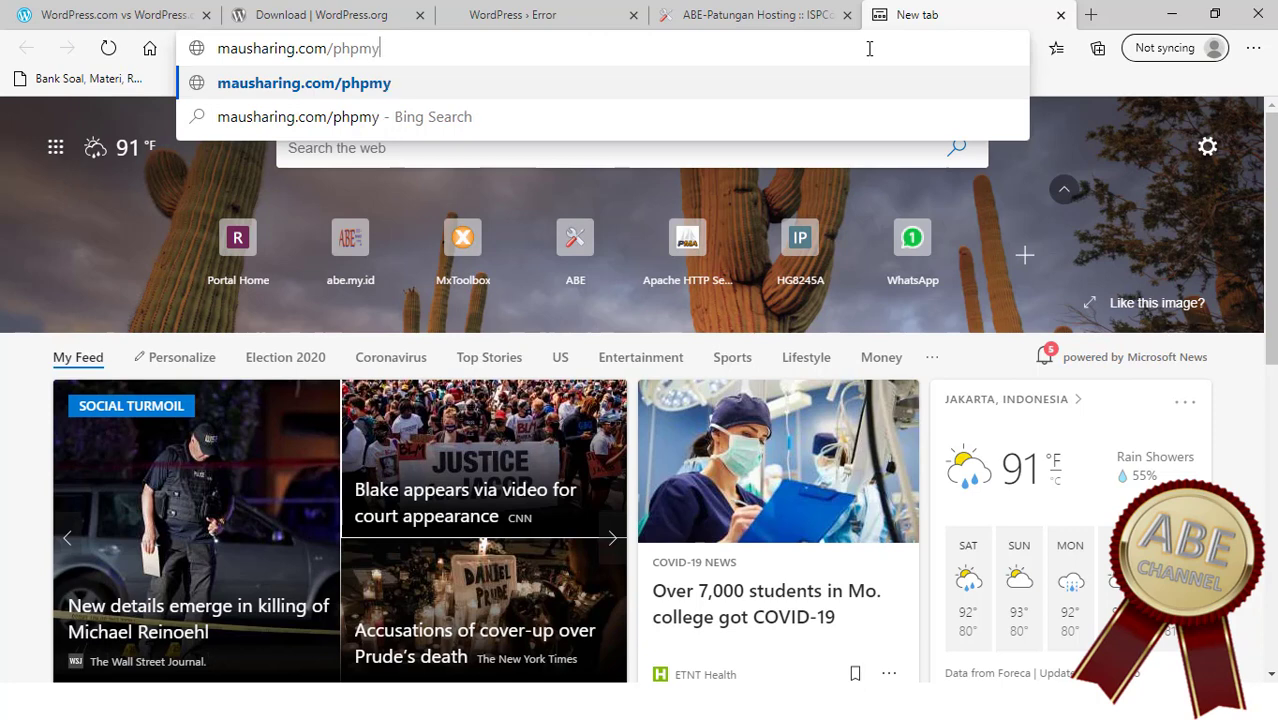
text(admin)
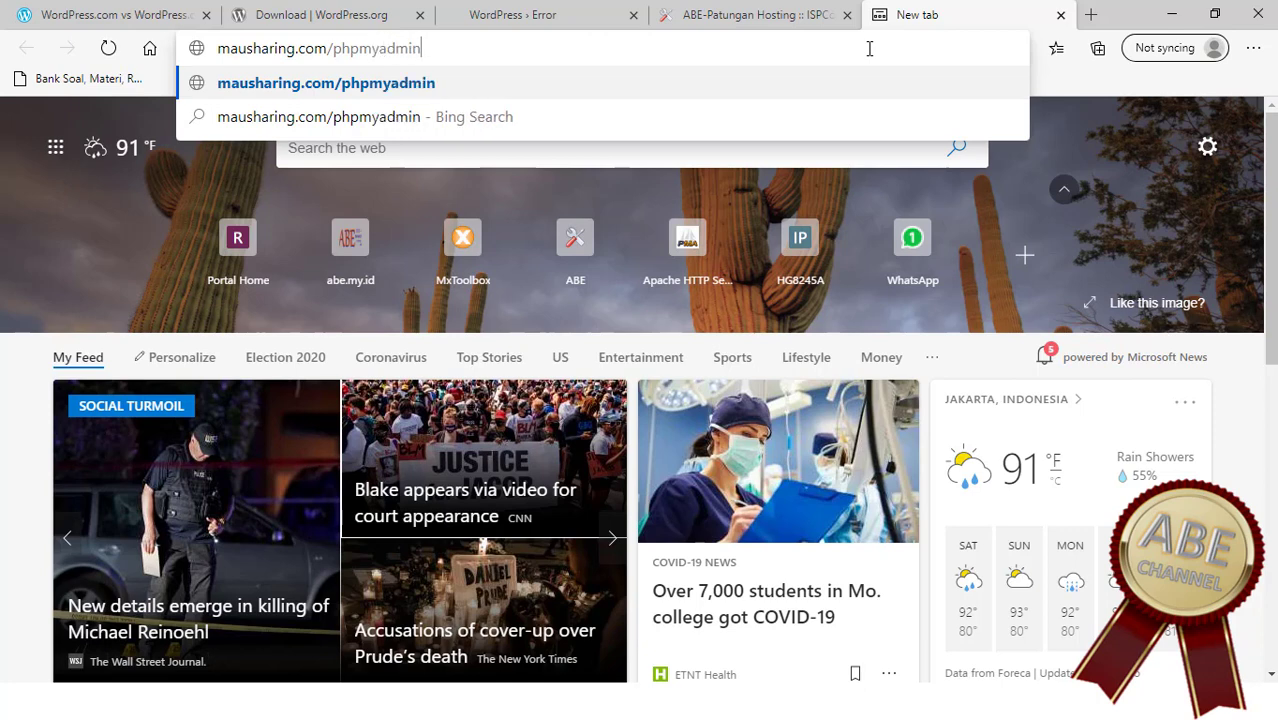
key(Return)
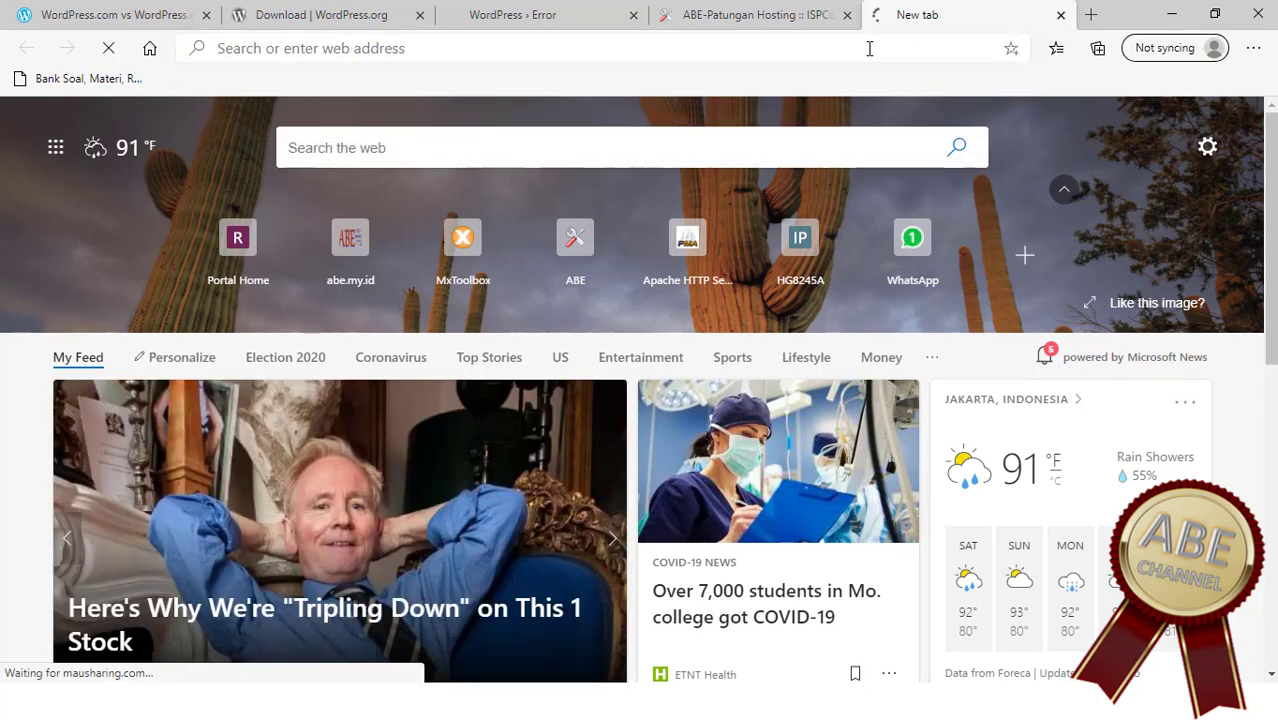
key(ctrl+v)
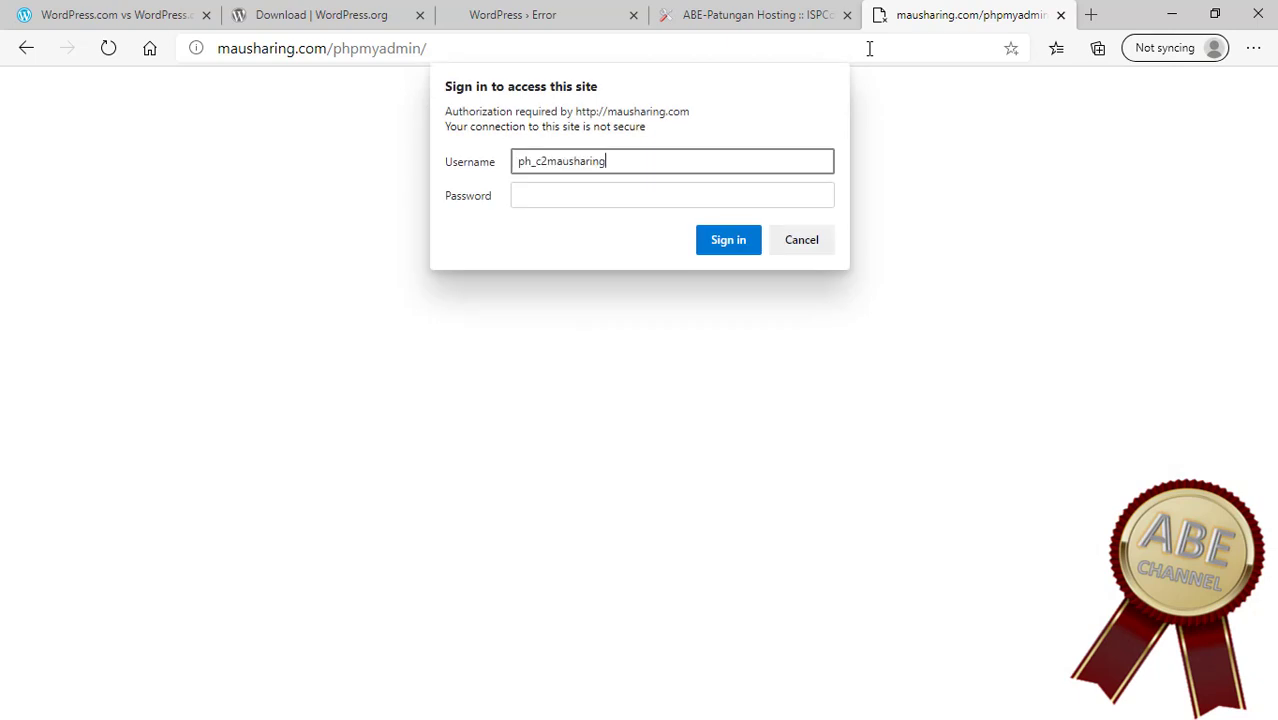
click(633, 197)
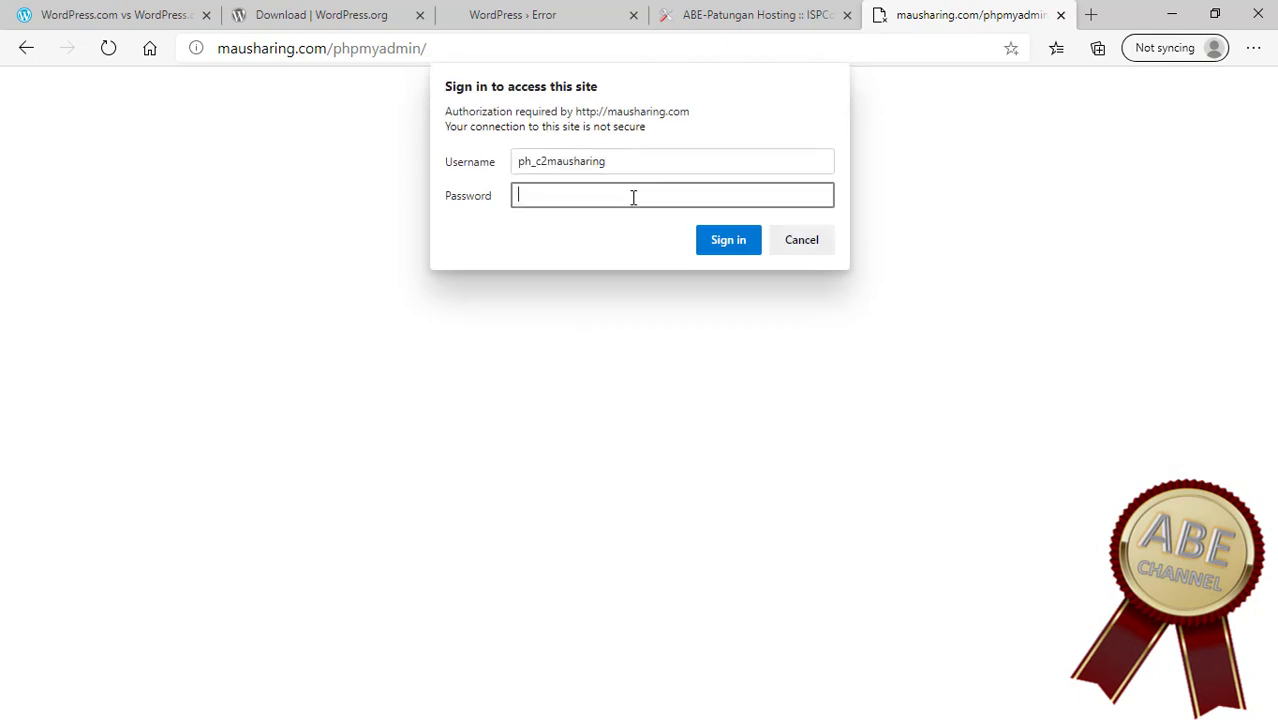
text(••)
key(BackSpace)
key(BackSpace)
text(••••••••••)
key(Return)
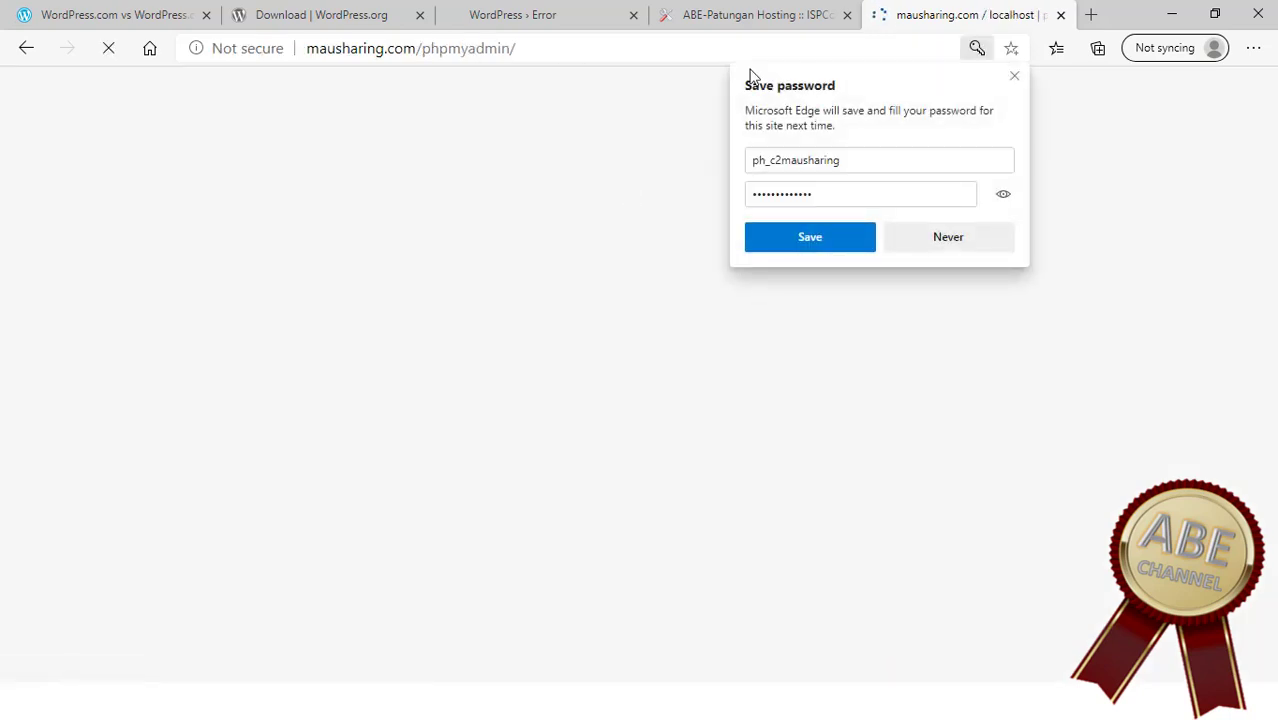
click(926, 239)
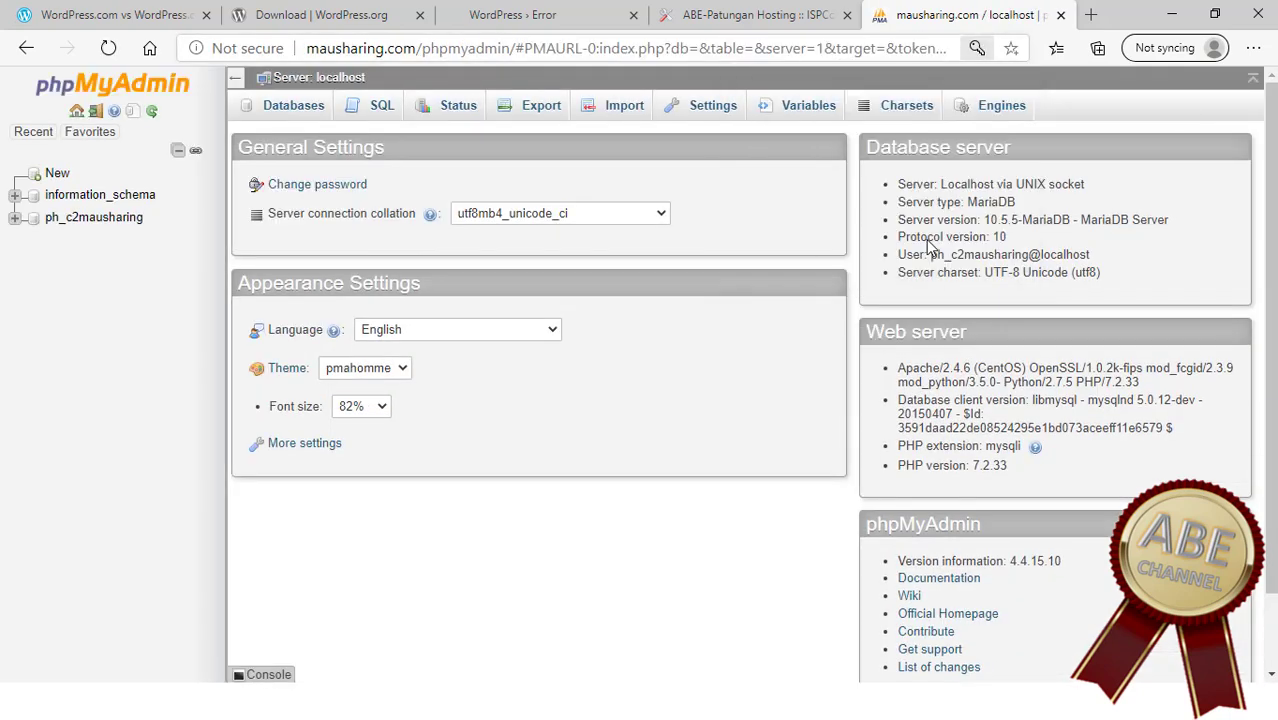
- Open the site's empty database and select its name for copying
click(97, 228)
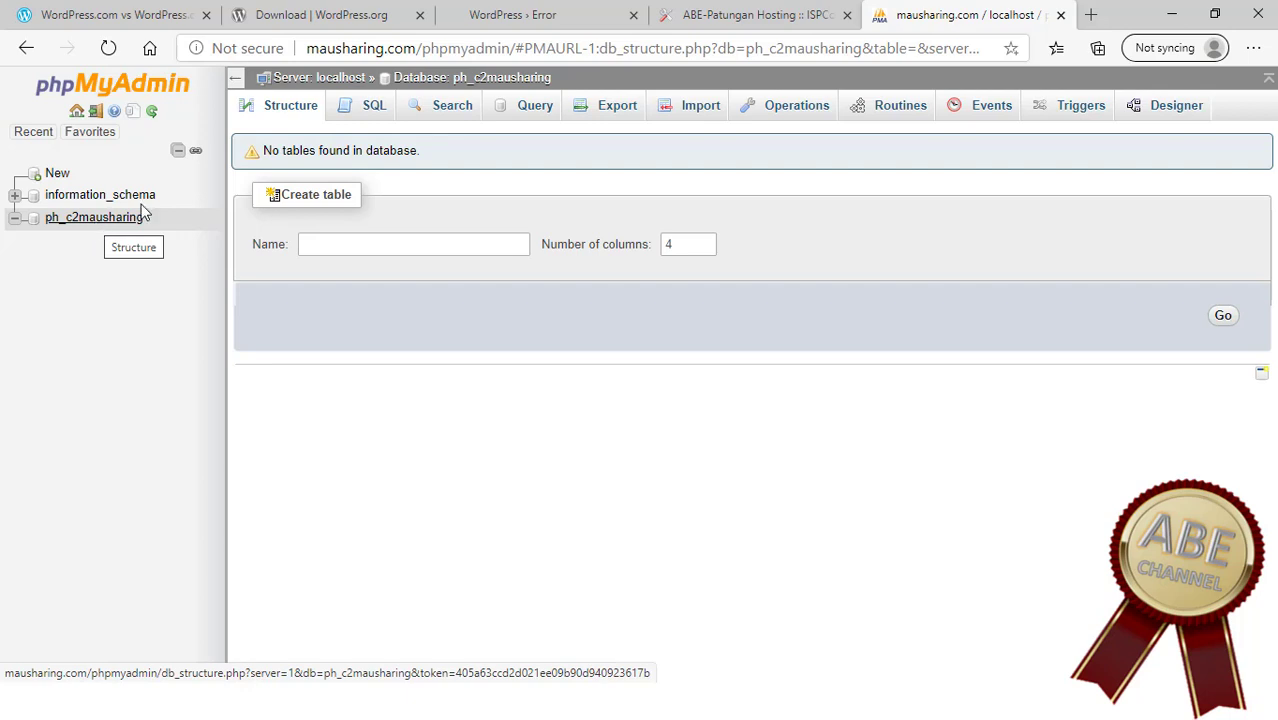
click(143, 226)
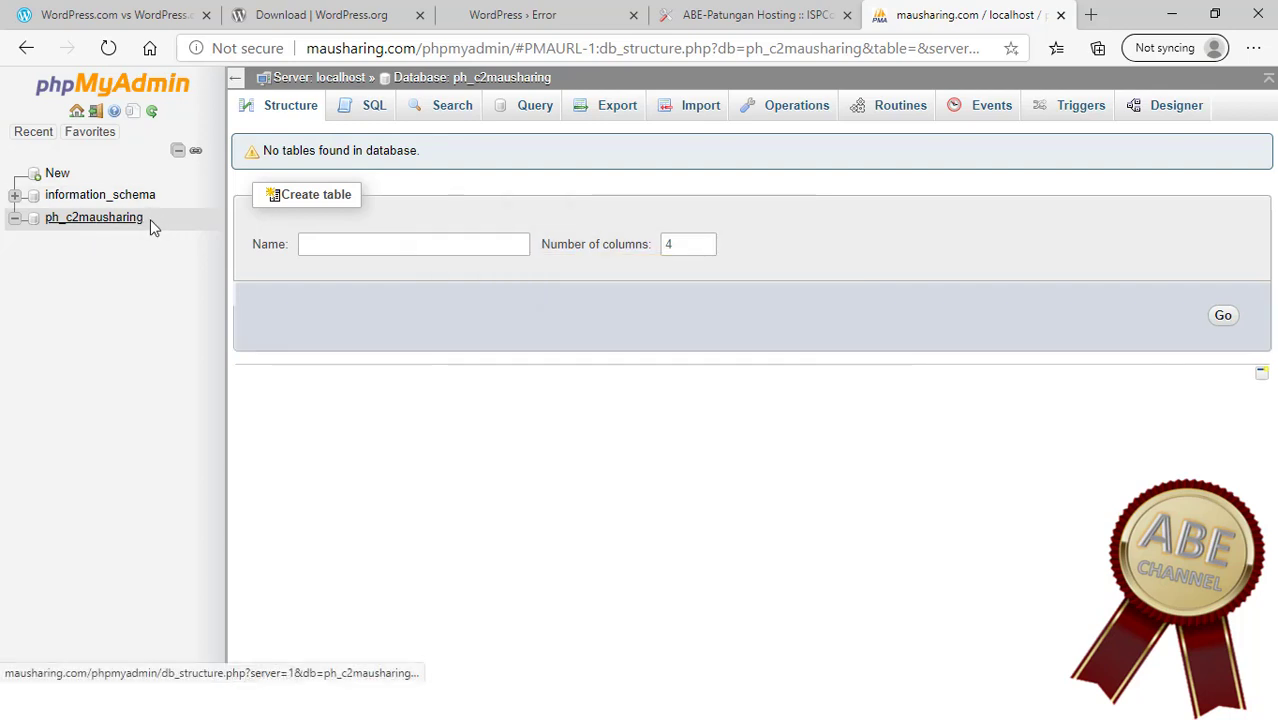
drag(152, 222, 43, 232)
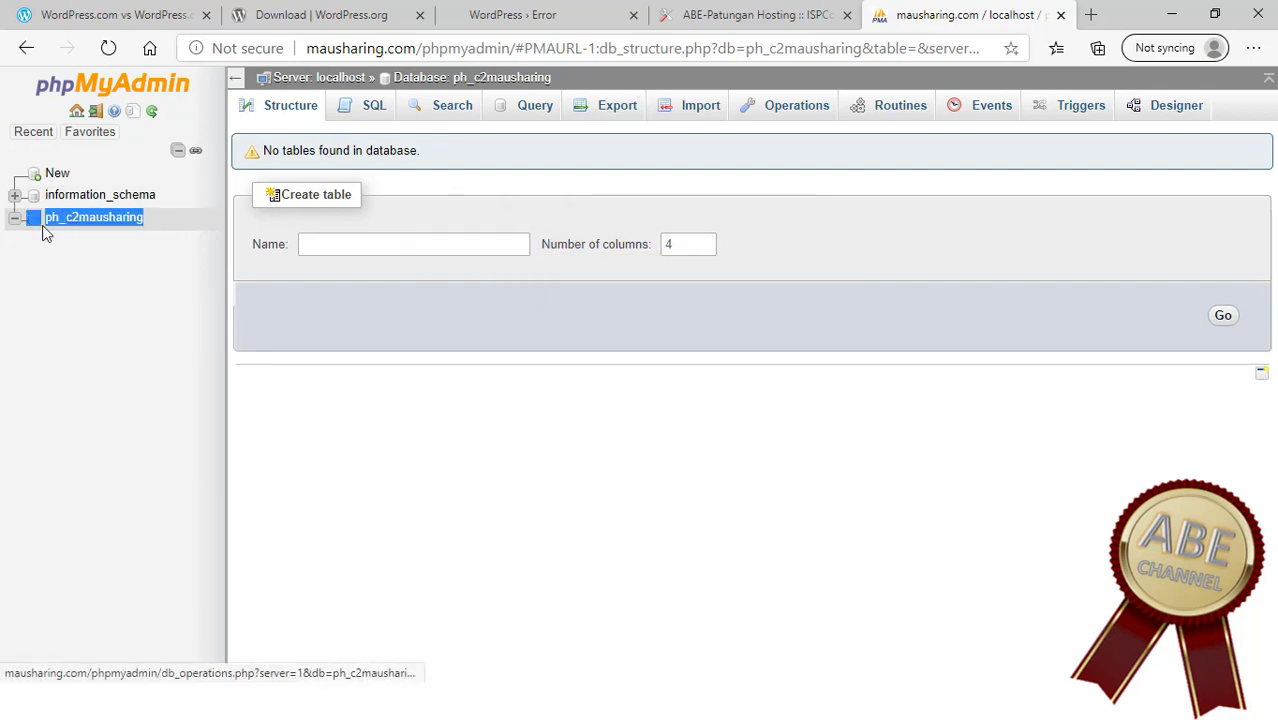
- Retry the WordPress database setup with the password field corrected, and resubmit the connection details
click(556, 15)
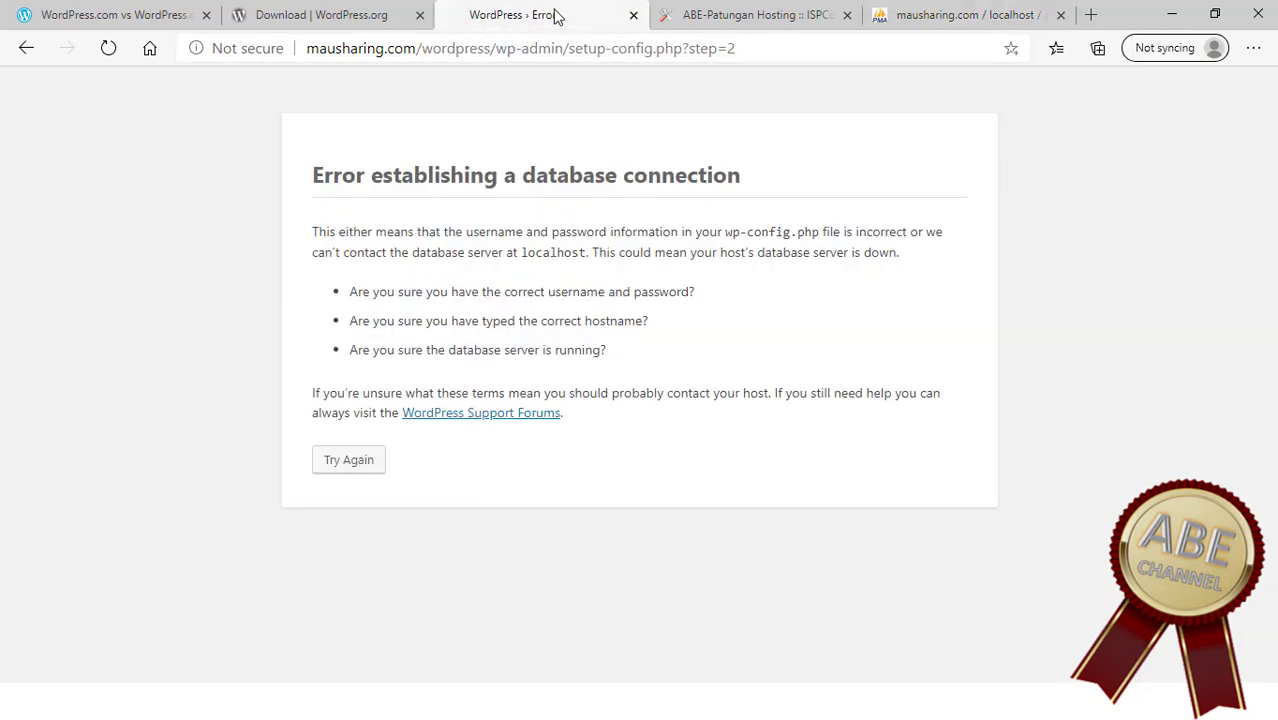
click(362, 470)
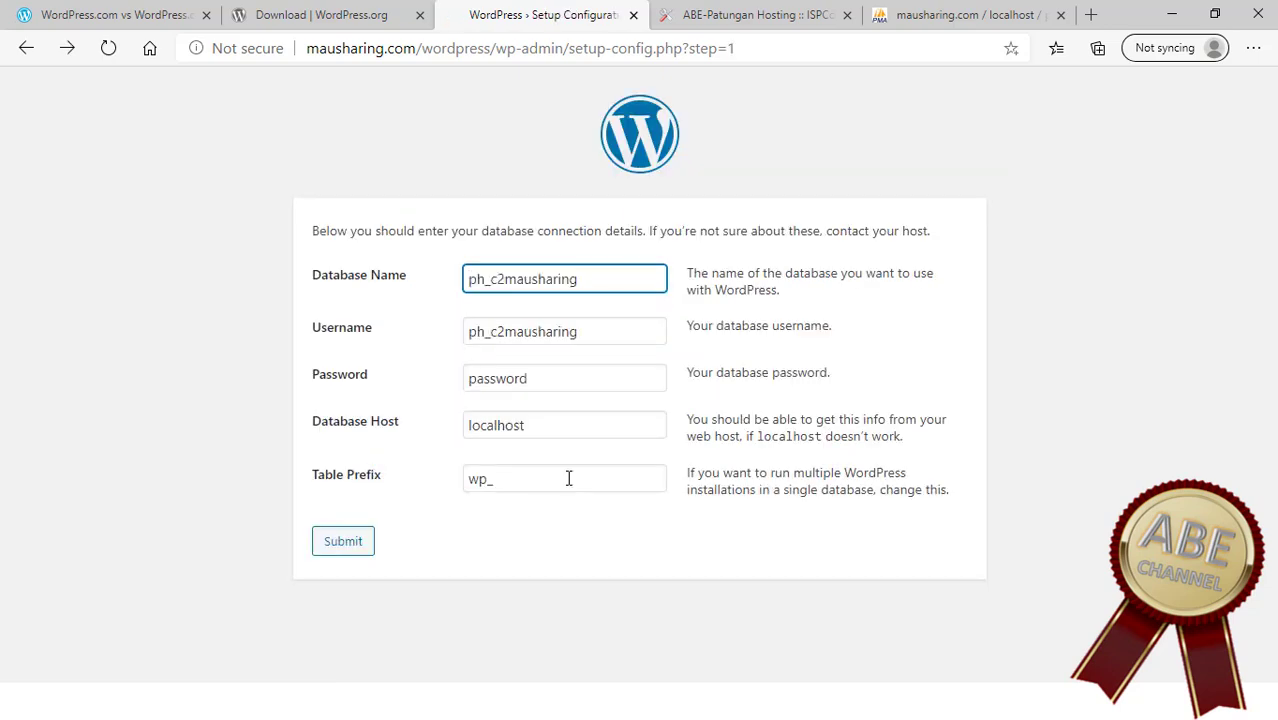
click(581, 322)
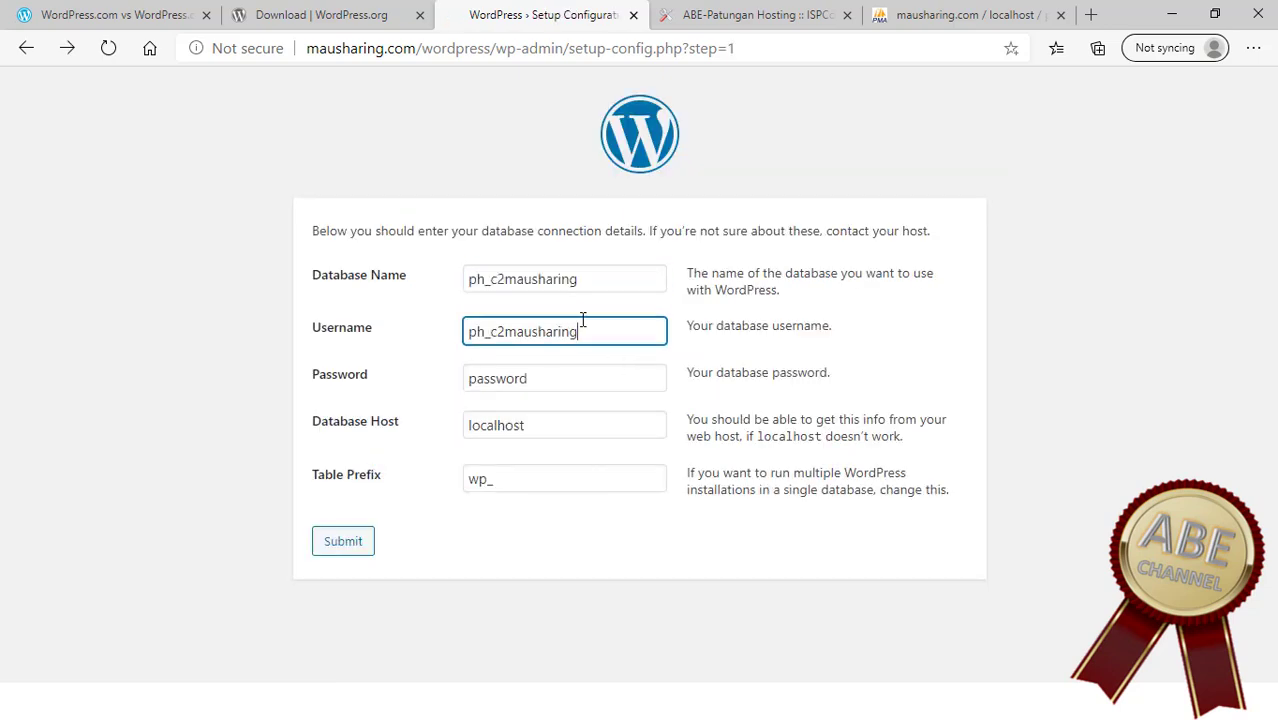
click(575, 380)
key(BackSpace)
key(BackSpace)
key(BackSpace)
key(BackSpace)
key(BackSpace)
key(BackSpace)
key(BackSpace)
key(BackSpace)
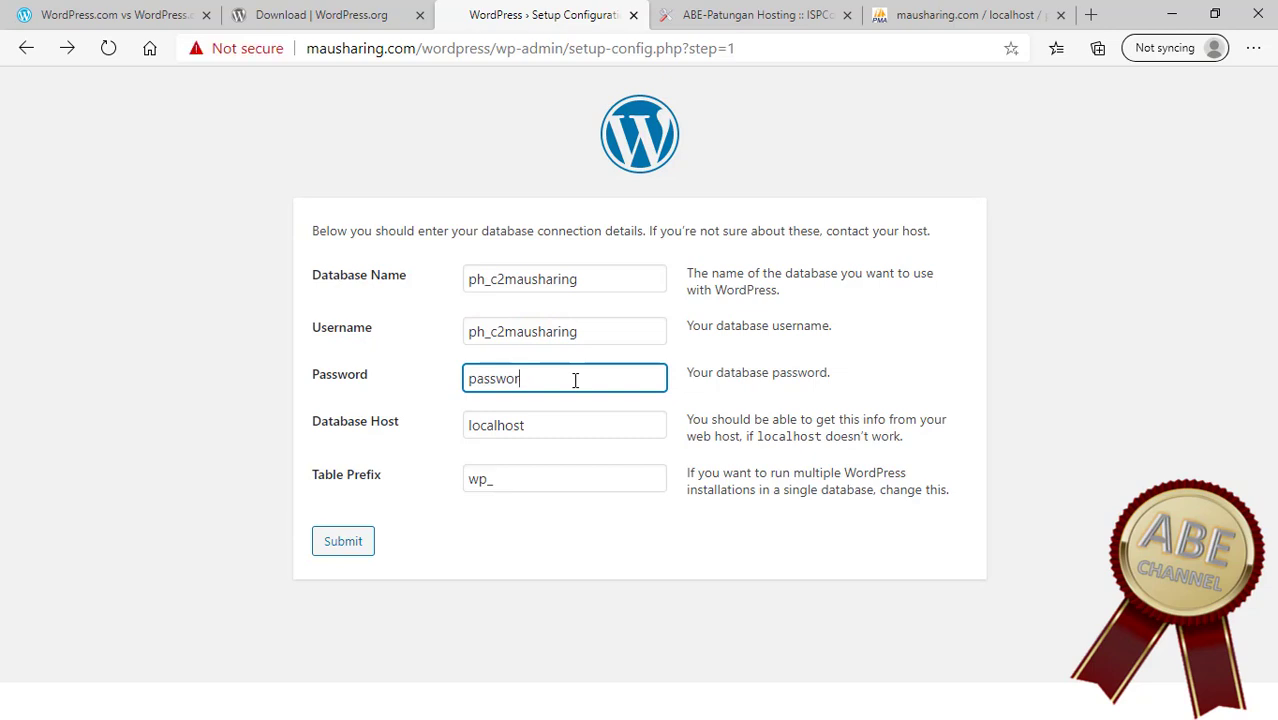
click(322, 549)
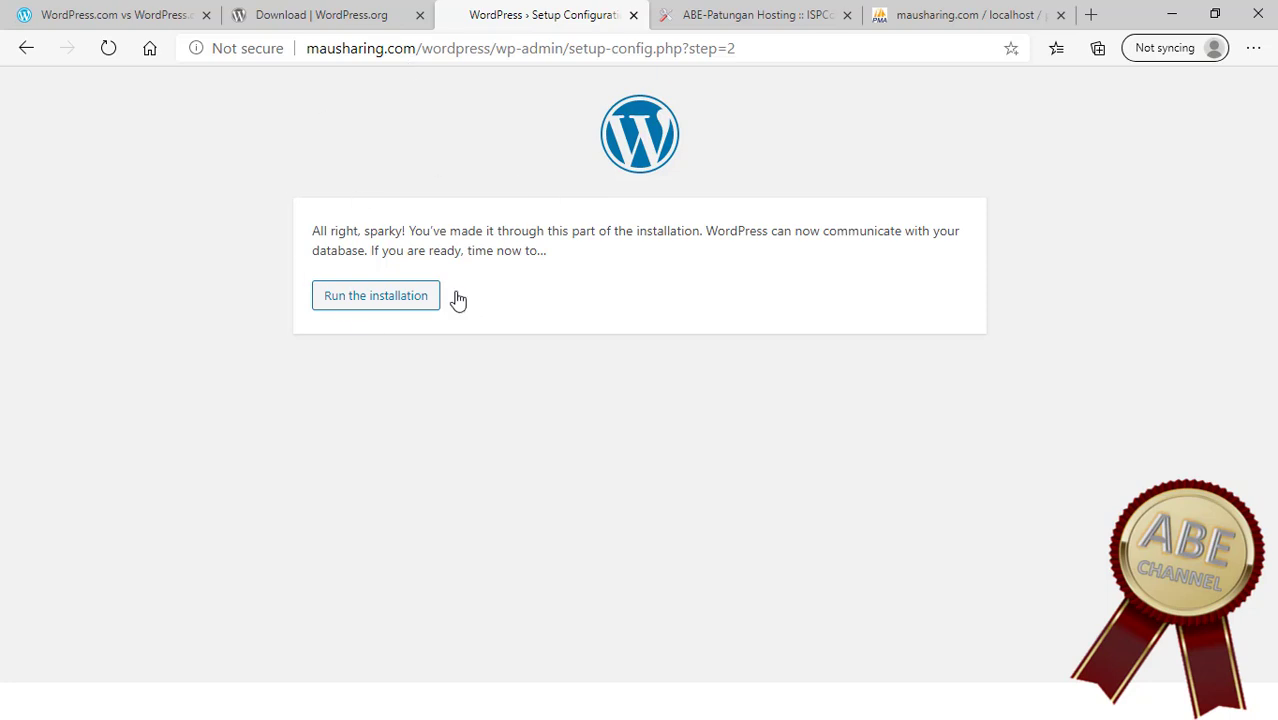
- Enter site title mausharing.com, the admin username and a new admin password
click(376, 302)
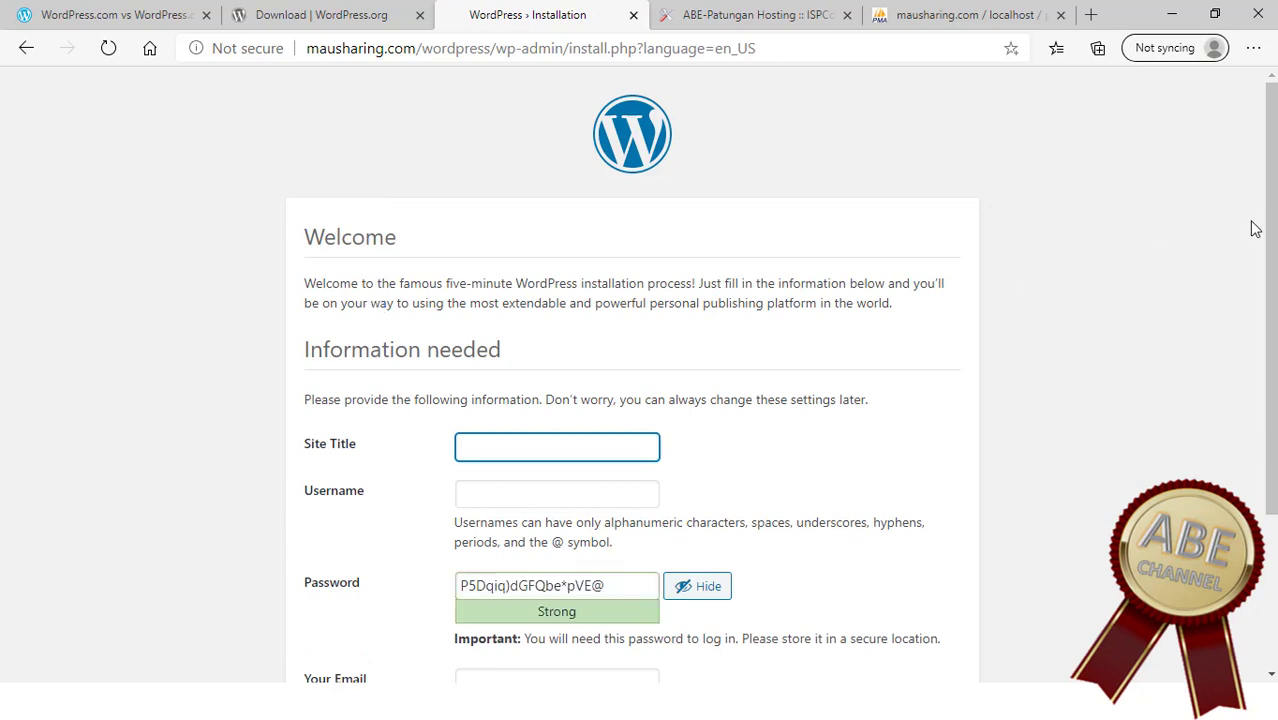
drag(1270, 231, 1270, 327)
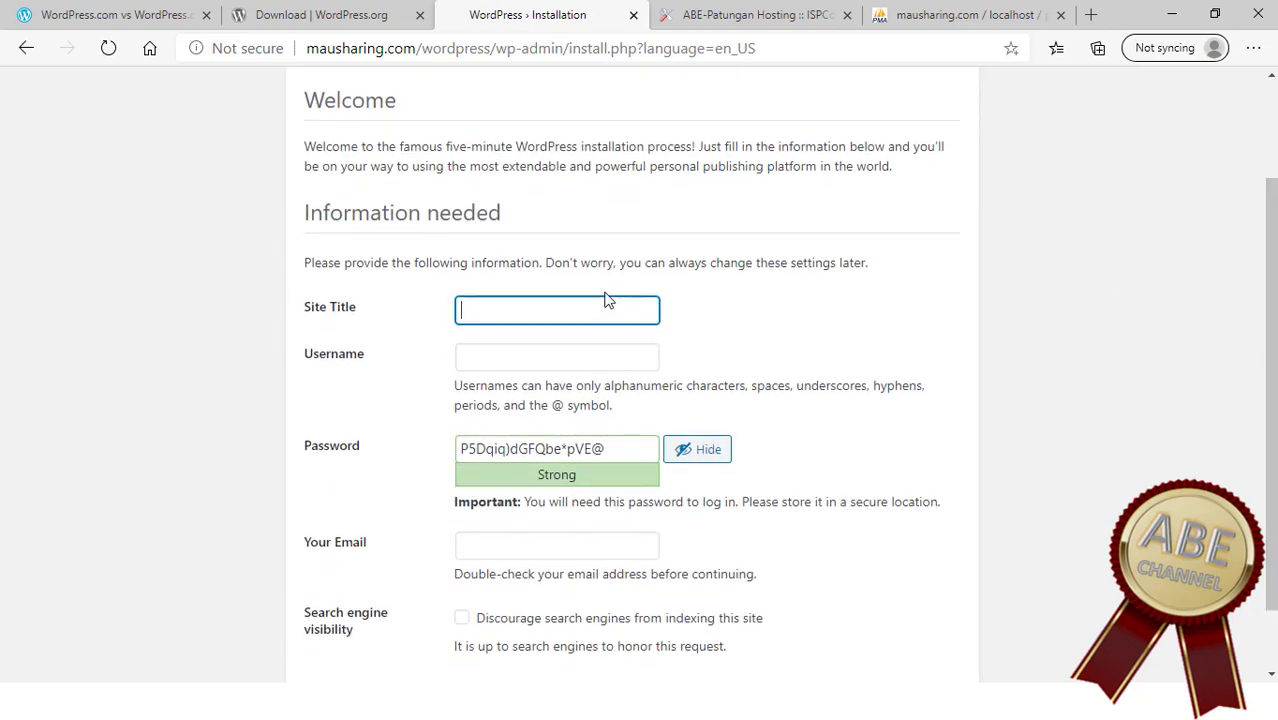
text(mausharing.)
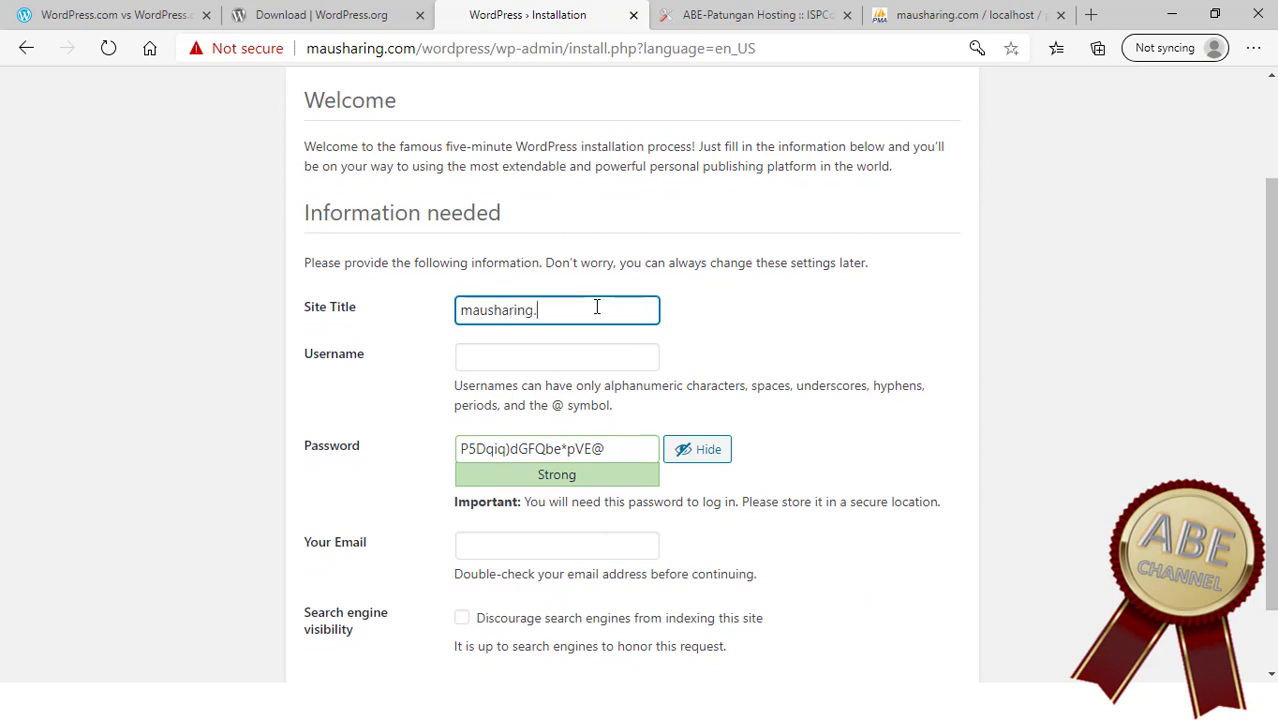
text(com)
click(556, 355)
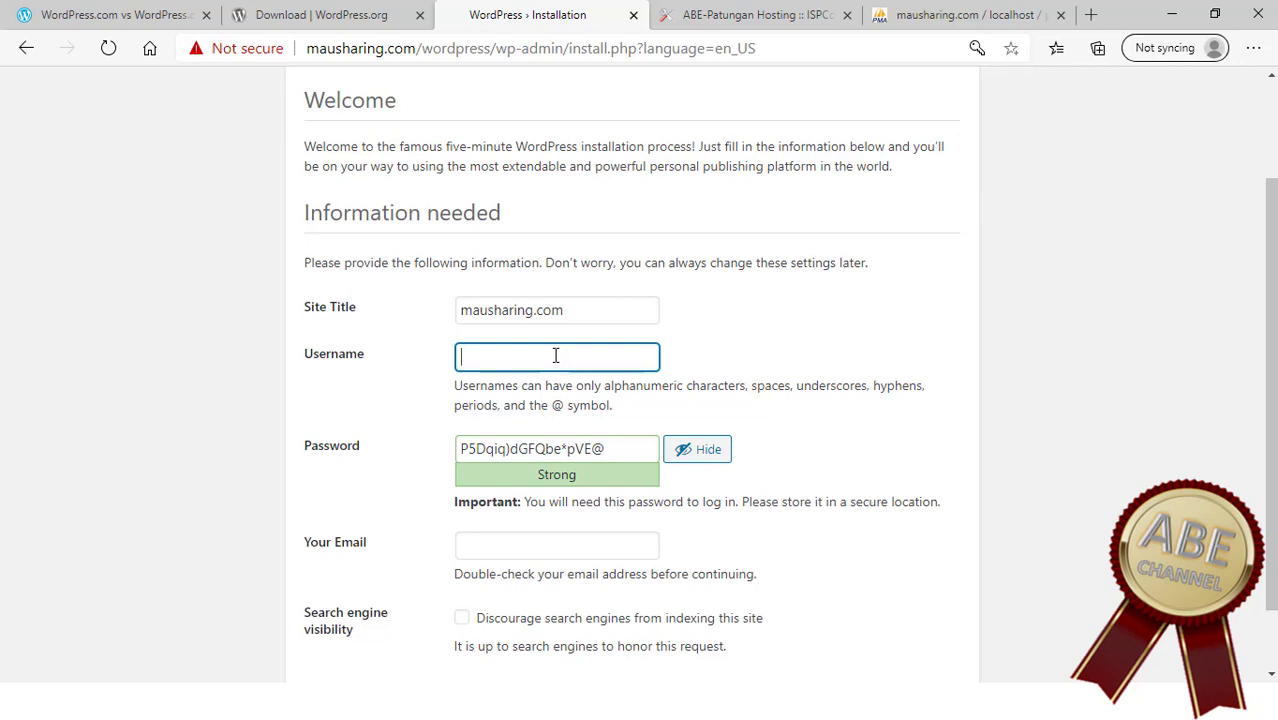
text(albert)
drag(637, 449, 225, 454)
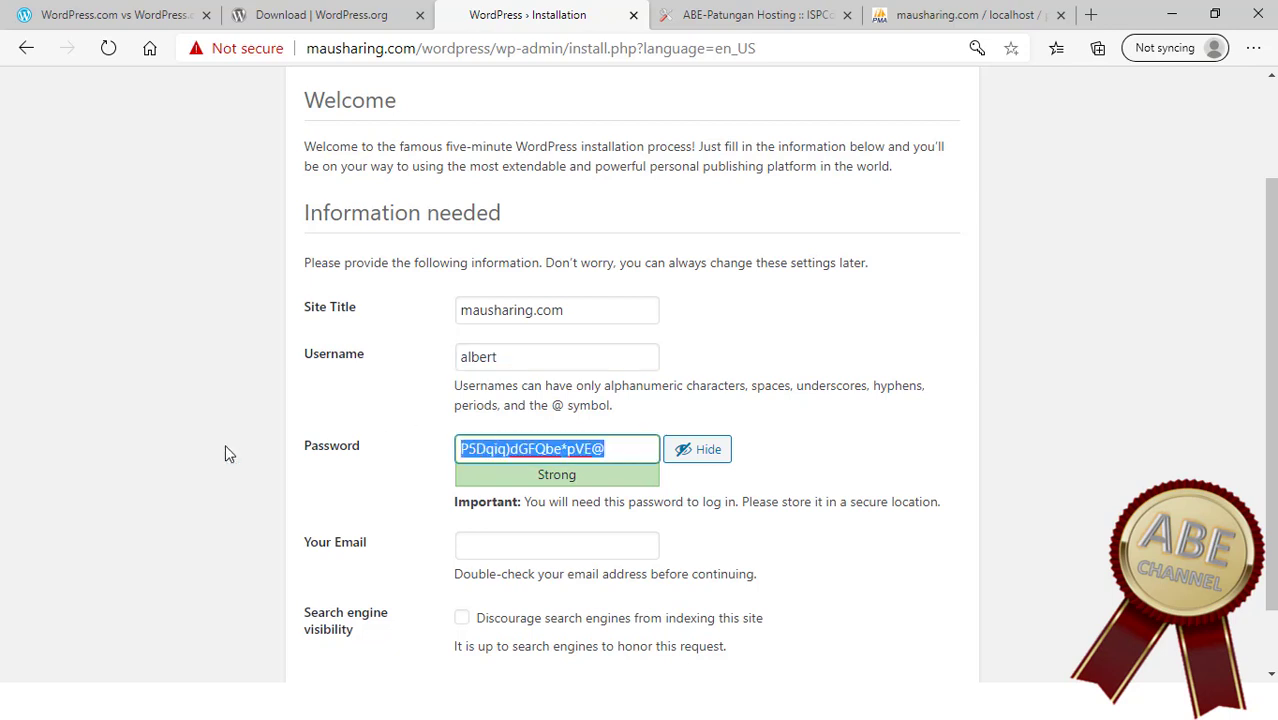
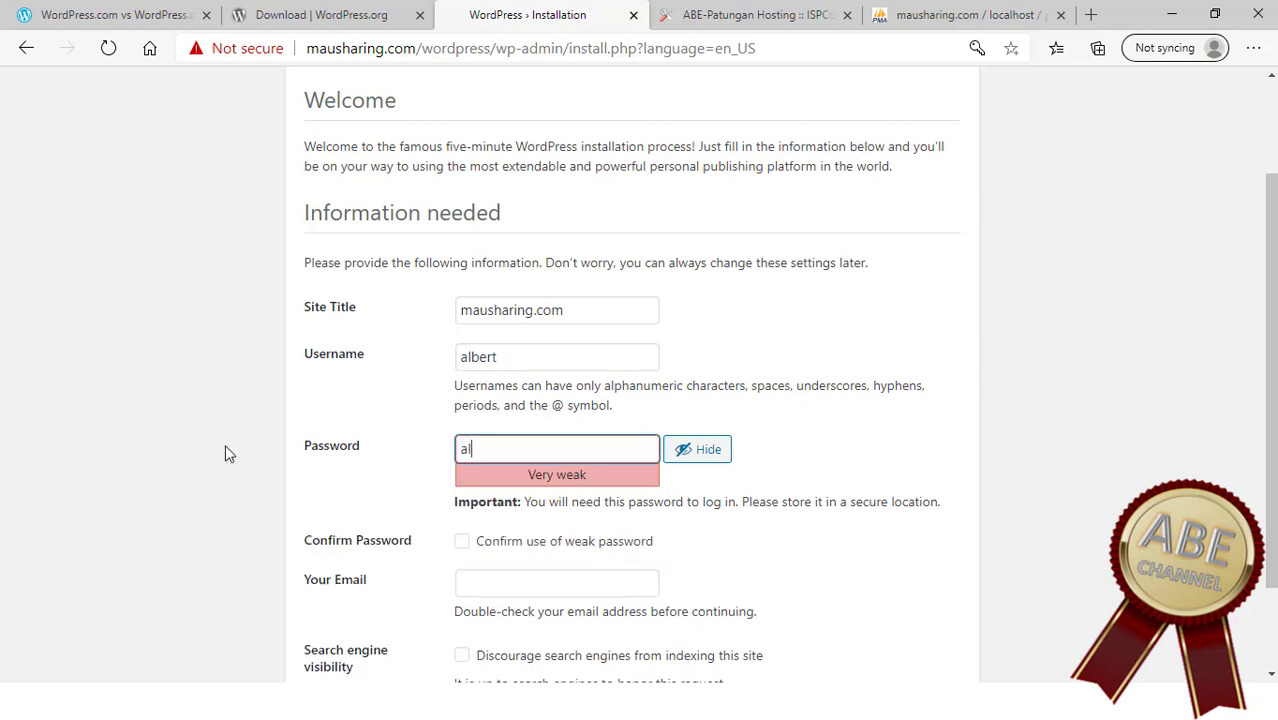
double_click(519, 356)
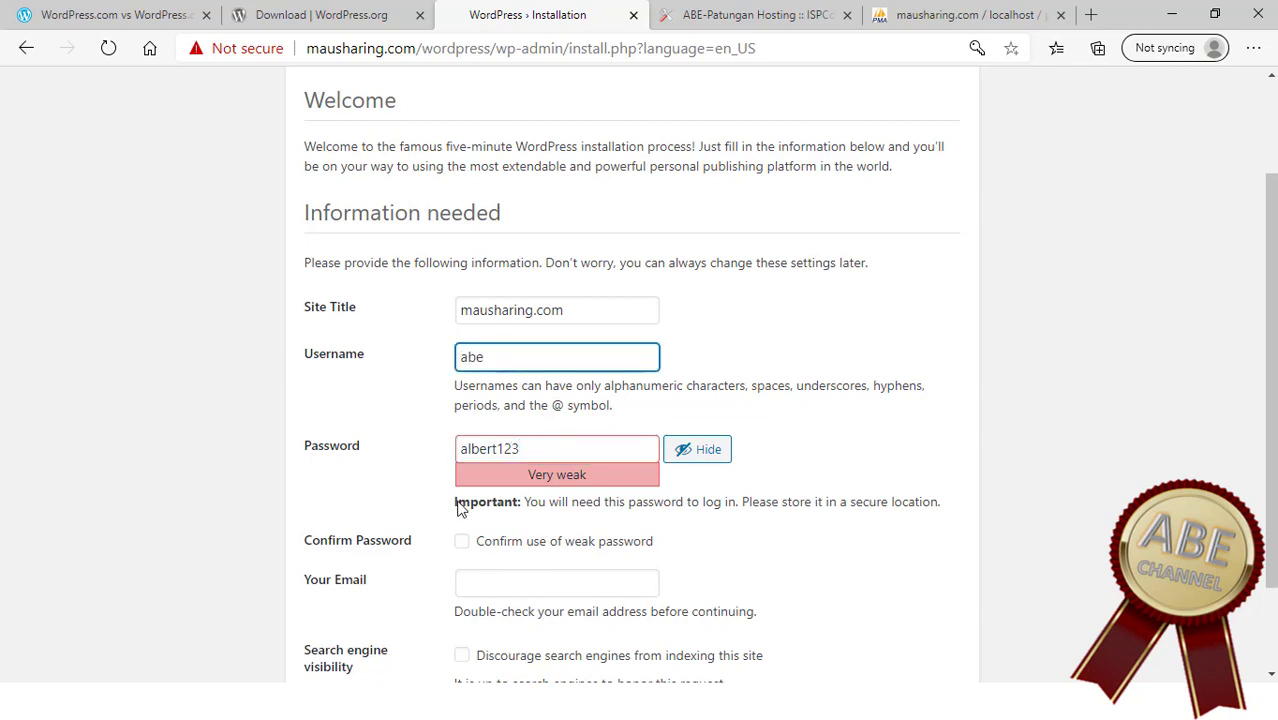
- Confirm the weak password, enter the admin e-mail address, and install WordPress
click(463, 541)
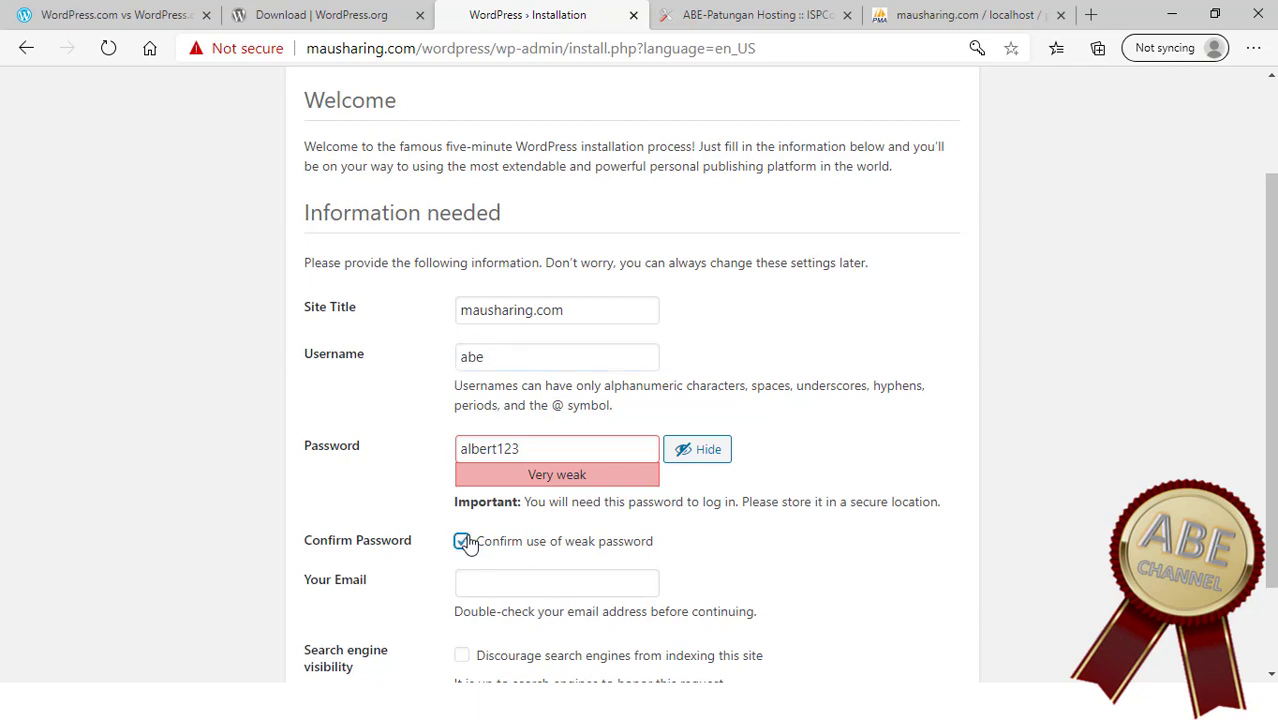
drag(1272, 500, 1272, 579)
click(620, 466)
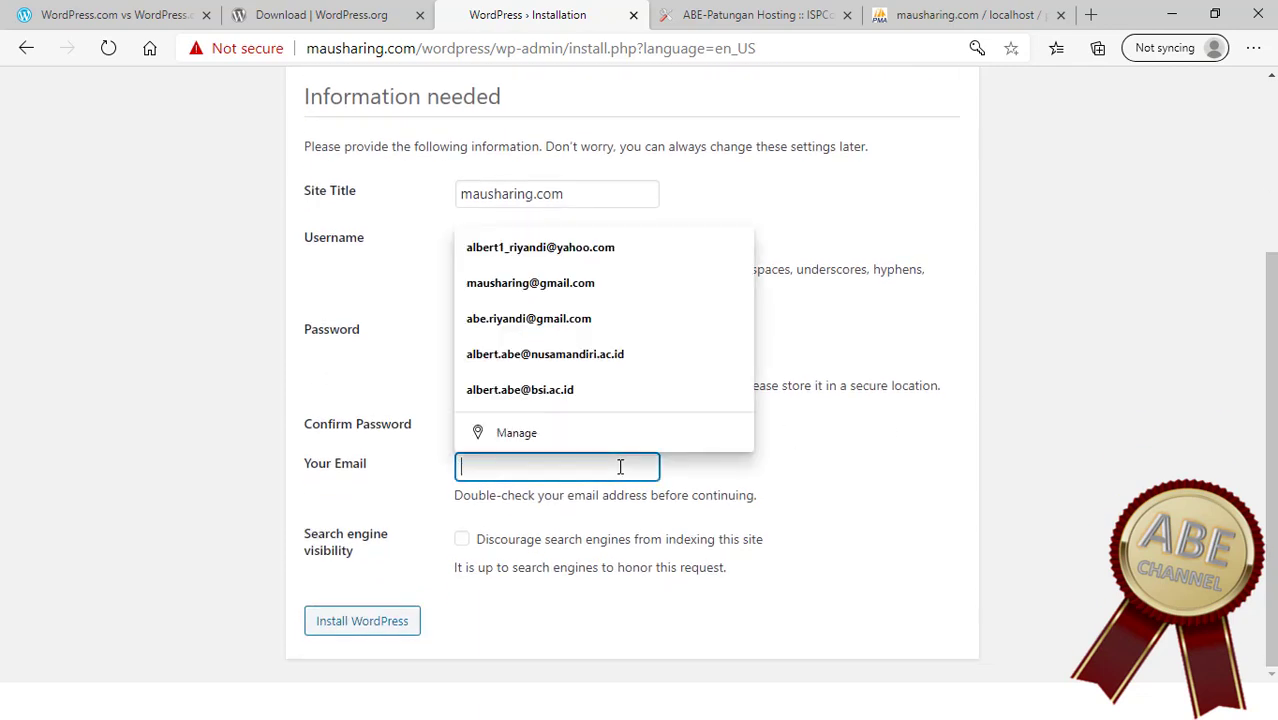
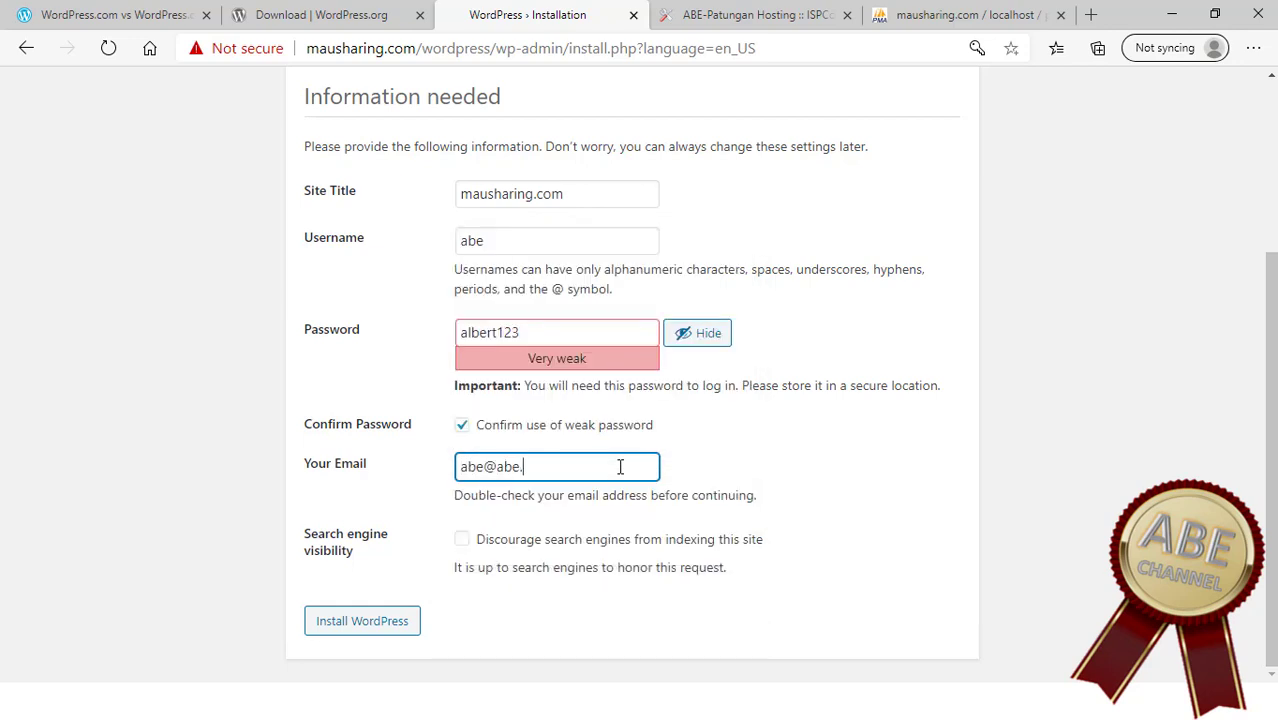
drag(306, 539, 365, 557)
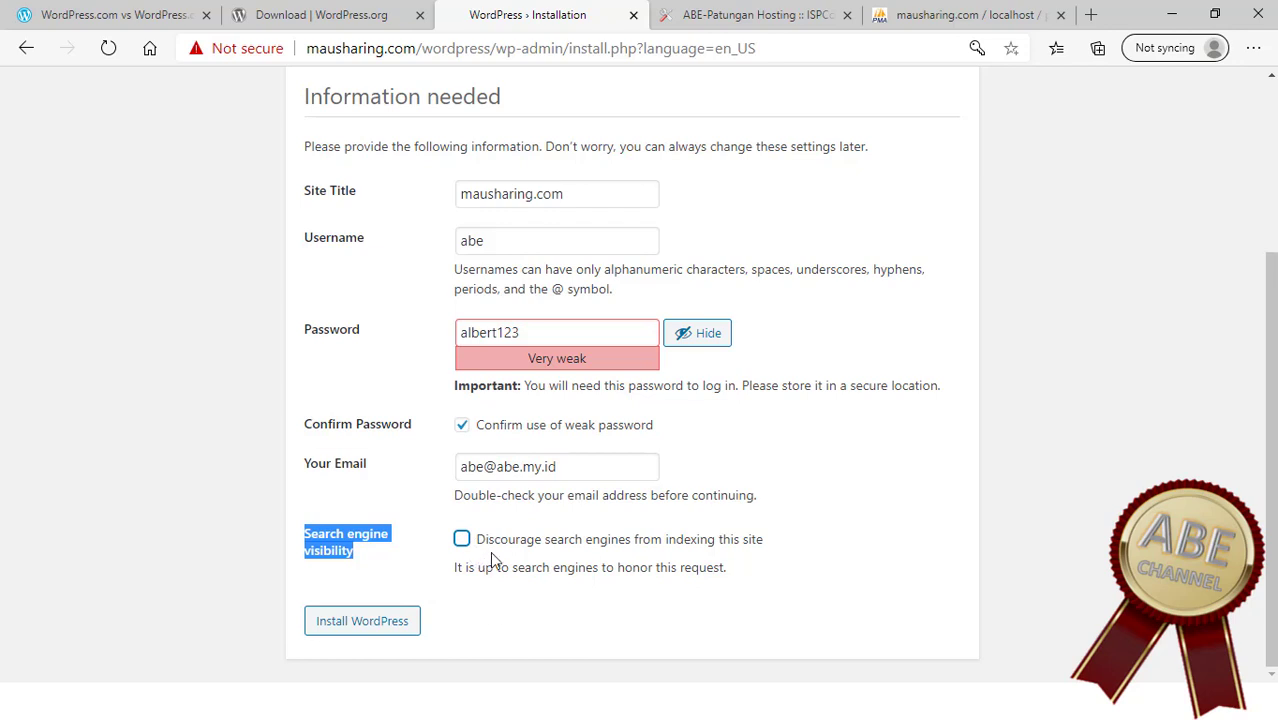
click(373, 597)
click(363, 635)
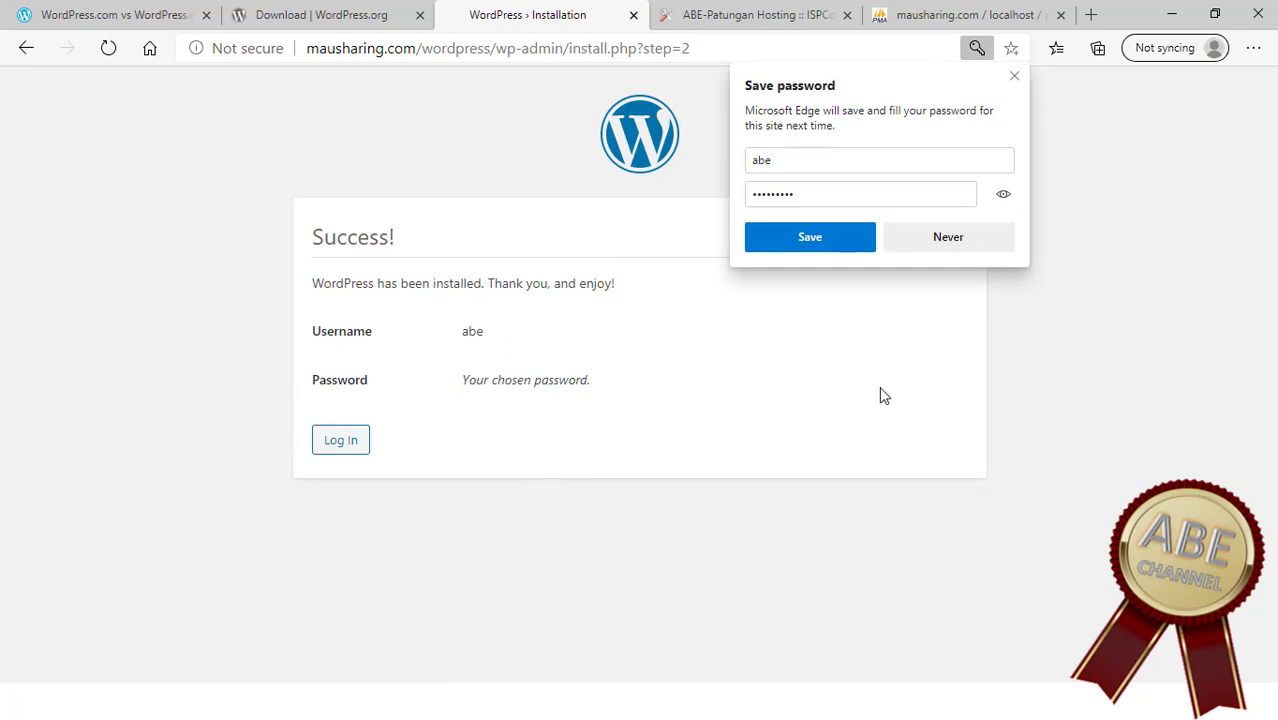
- Decline saving the password in the browser, then log in with the admin username and password
click(976, 246)
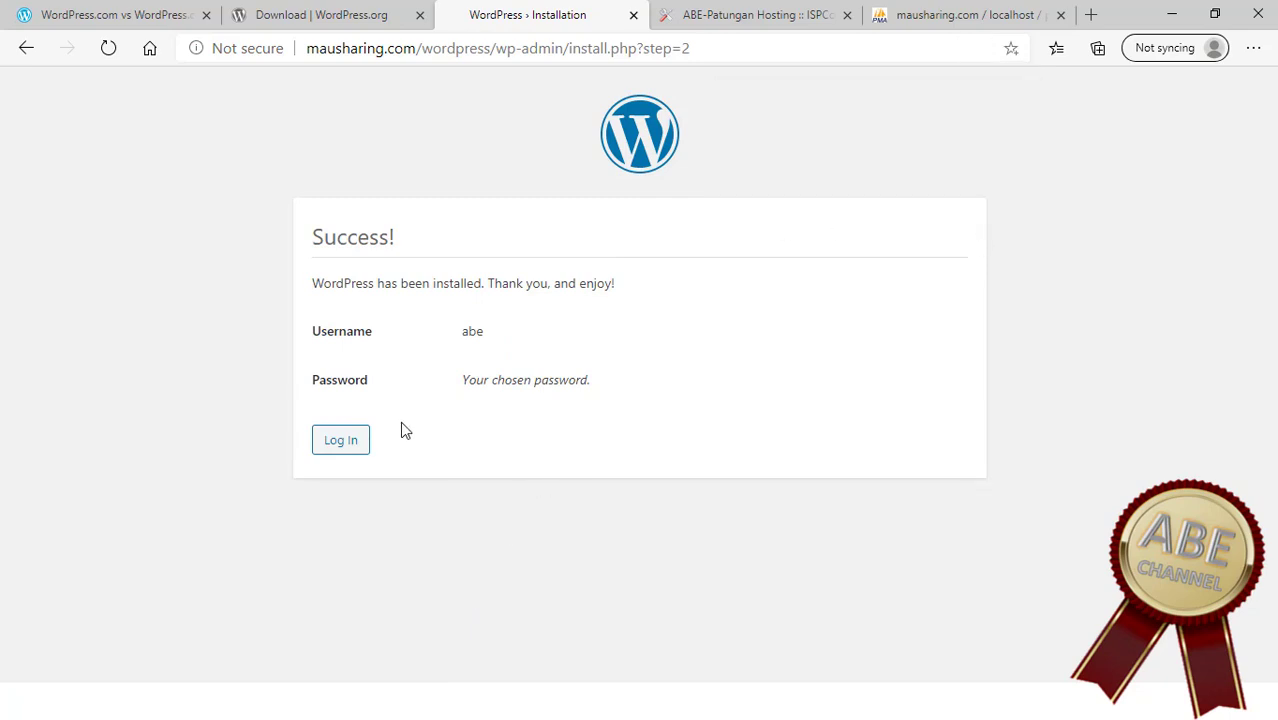
click(340, 441)
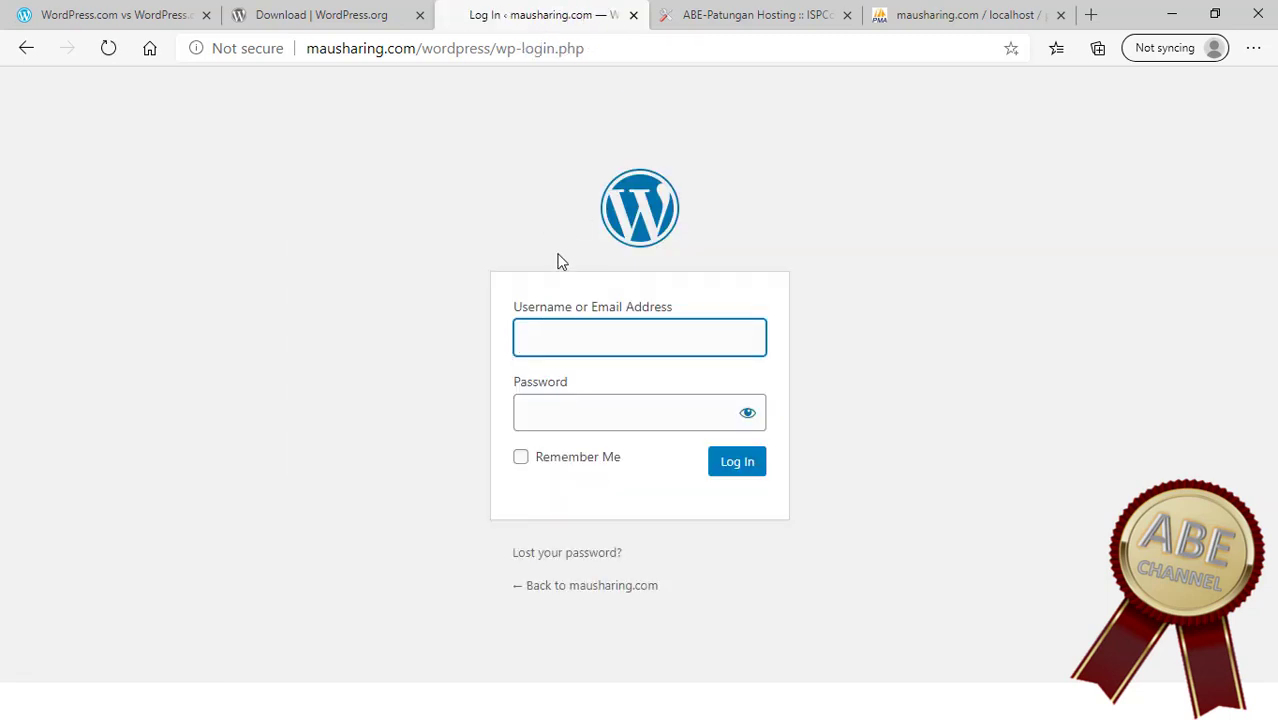
click(588, 346)
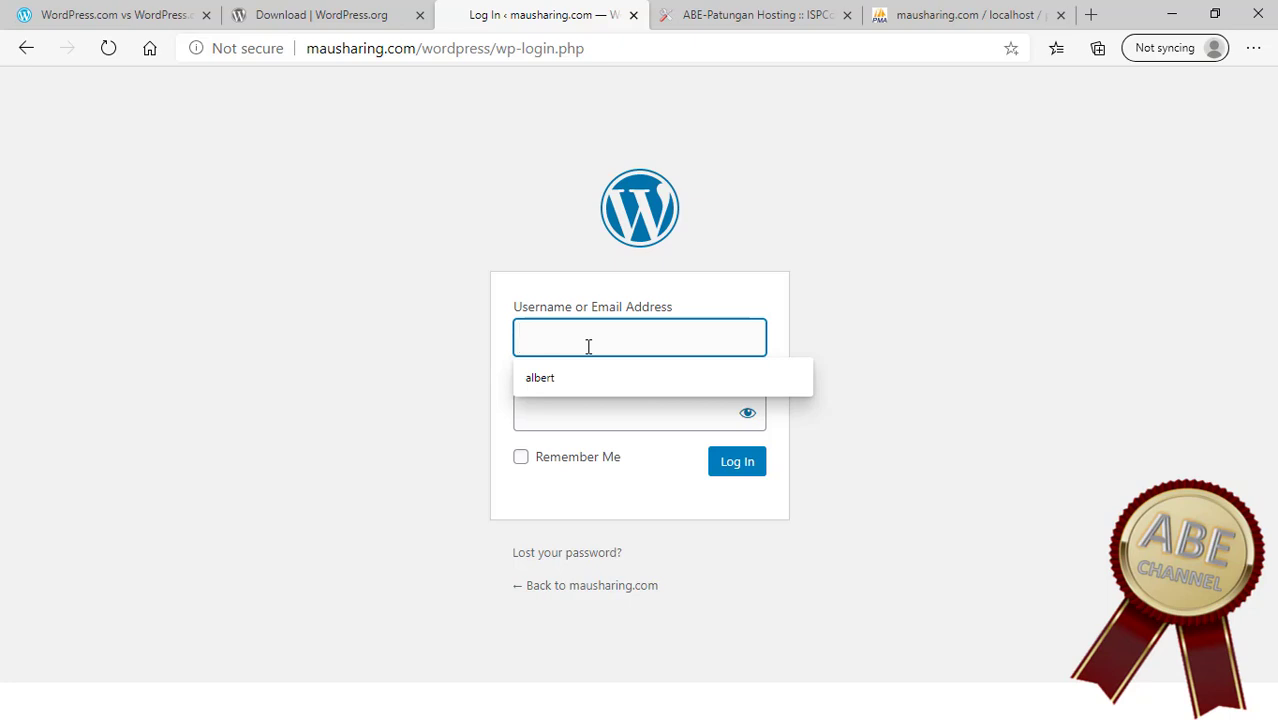
text(abe)
key(Tab)
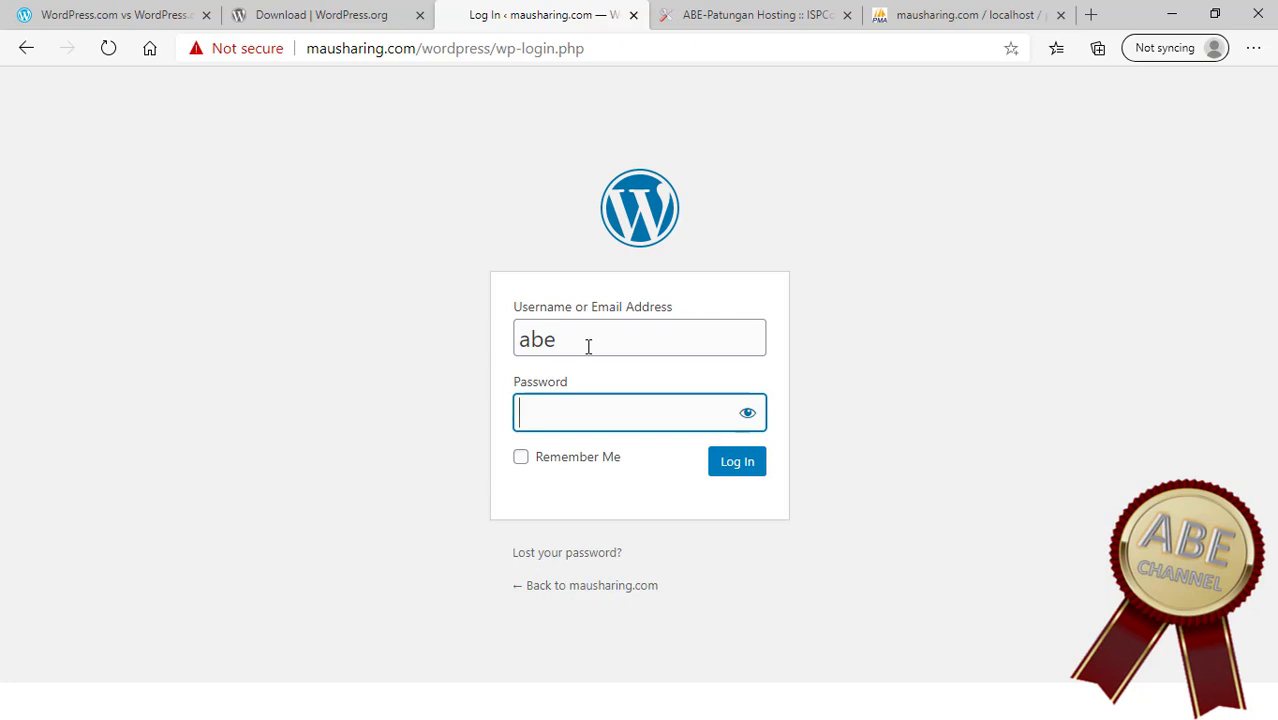
text(*********)
key(Return)
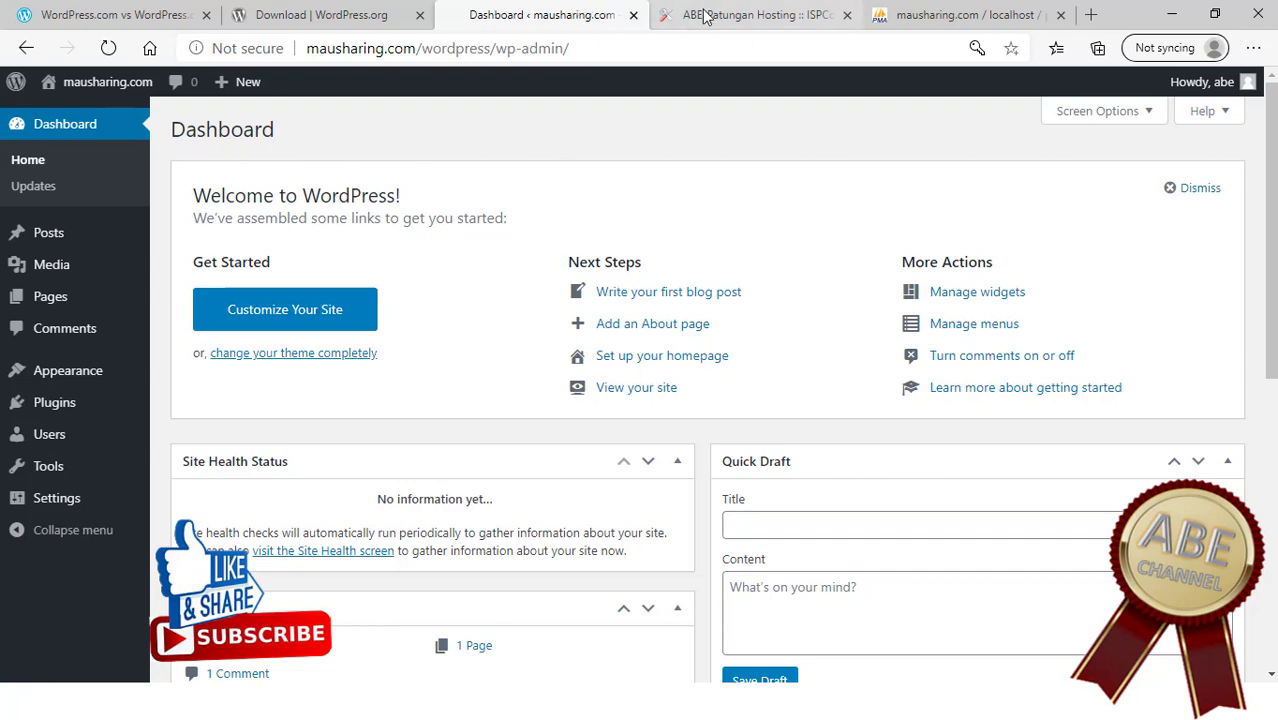
- Load mausharing.com and scroll down its front page to the Hello world! post
click(662, 14)
click(663, 39)
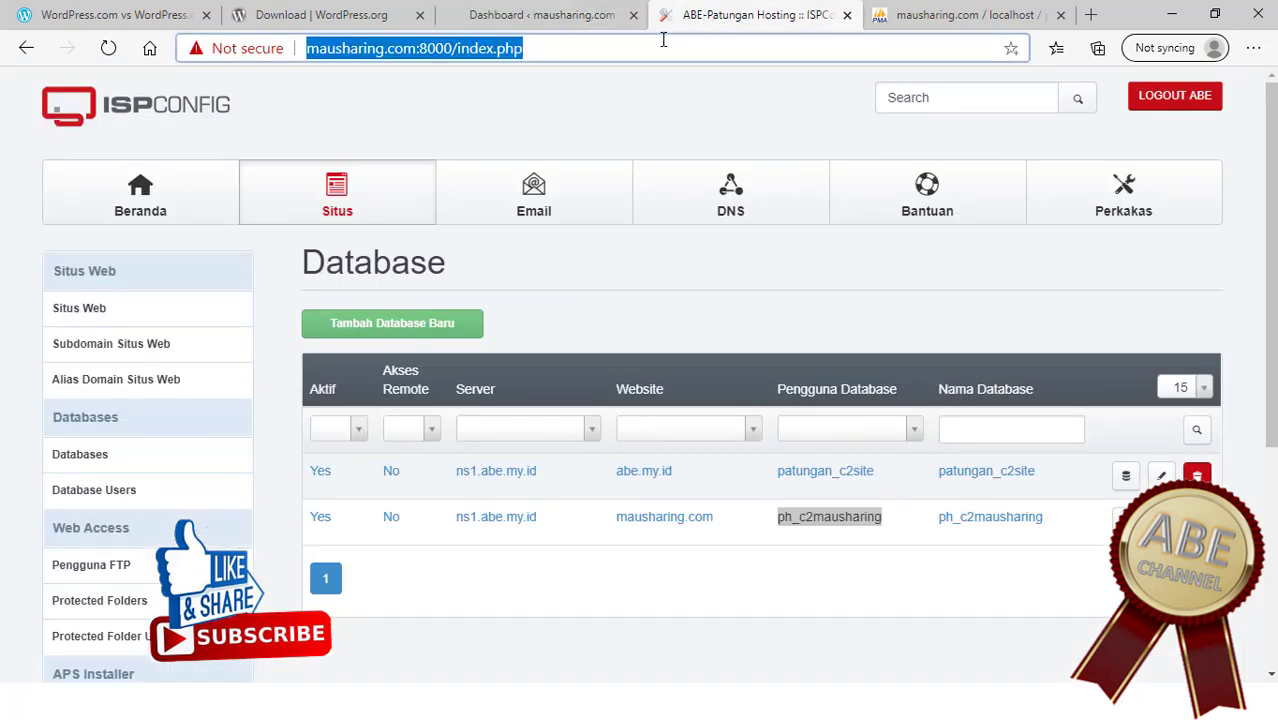
text(mausharing.com)
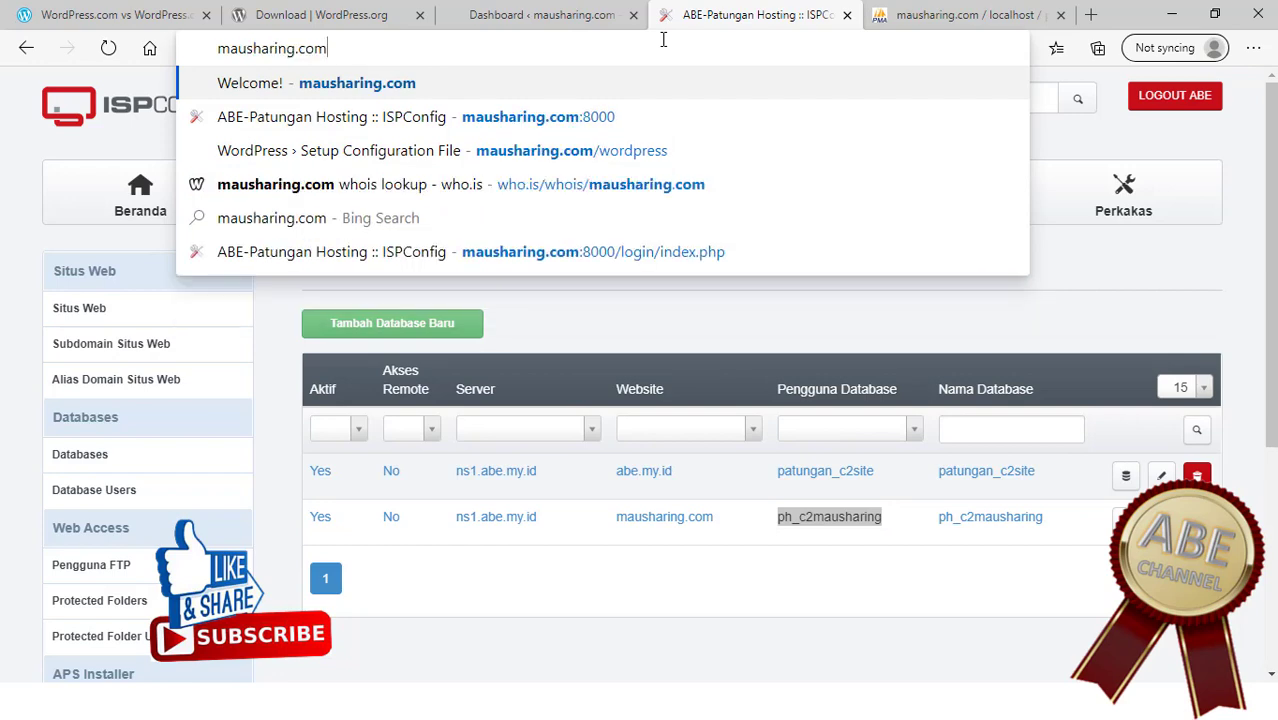
key(Return)
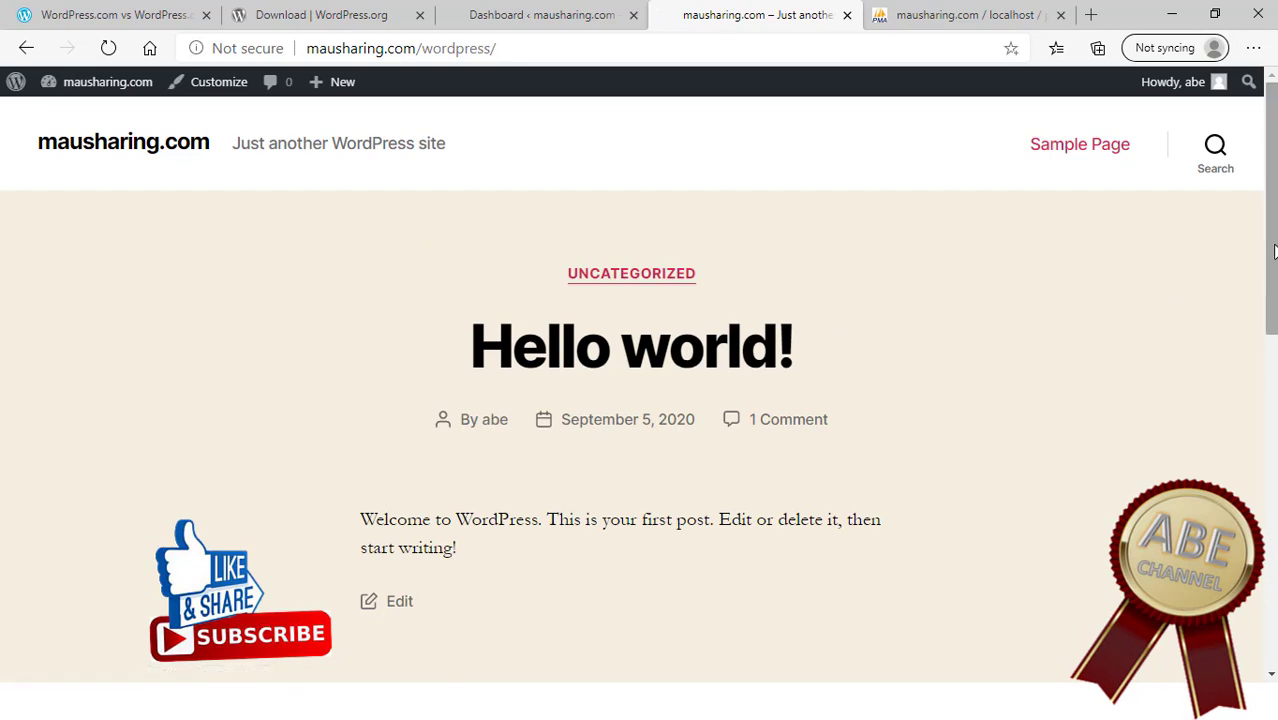
drag(1272, 252, 1268, 430)
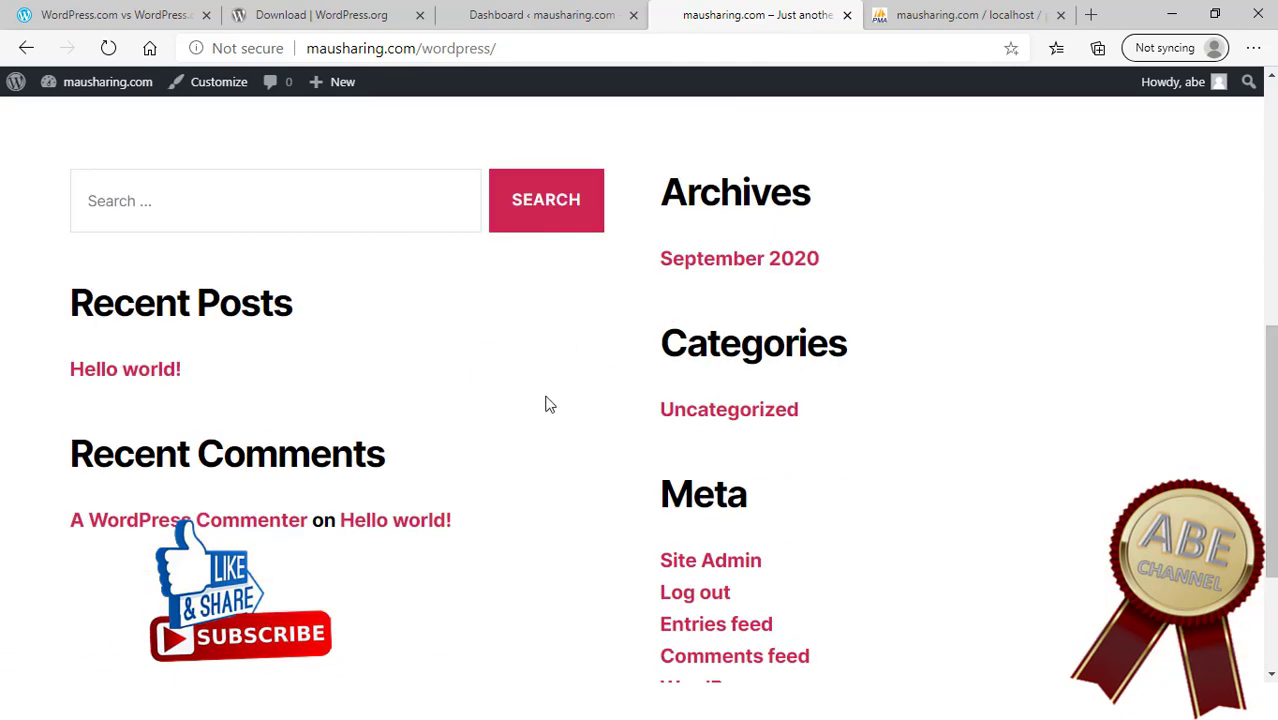
- Open the admin Pages list showing Privacy Policy and Sample Page
click(529, 13)
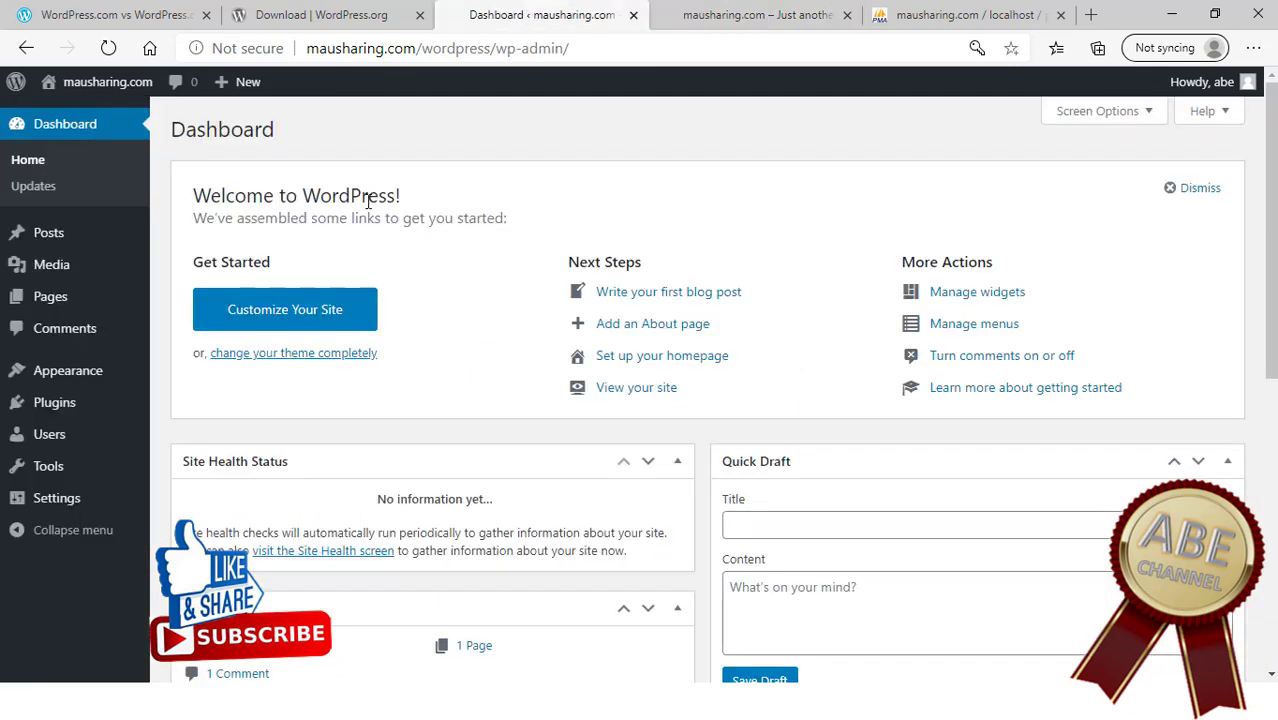
mouse_move(88, 230)
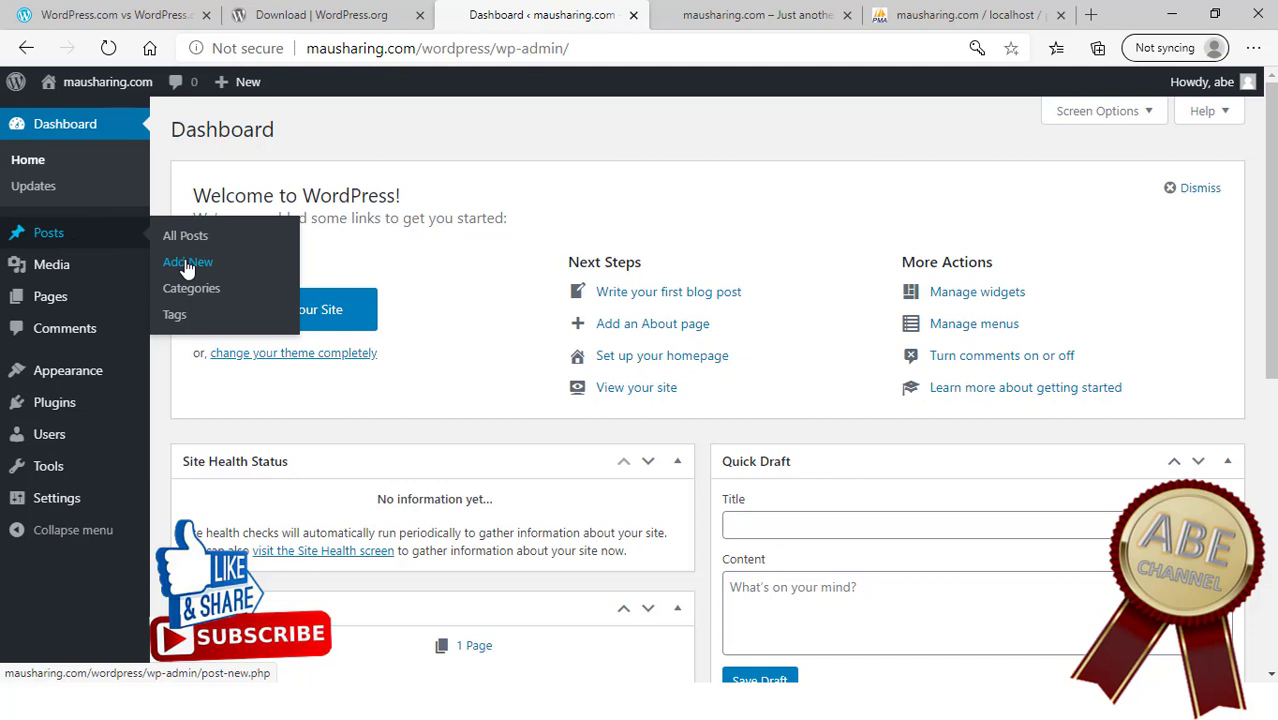
click(53, 296)
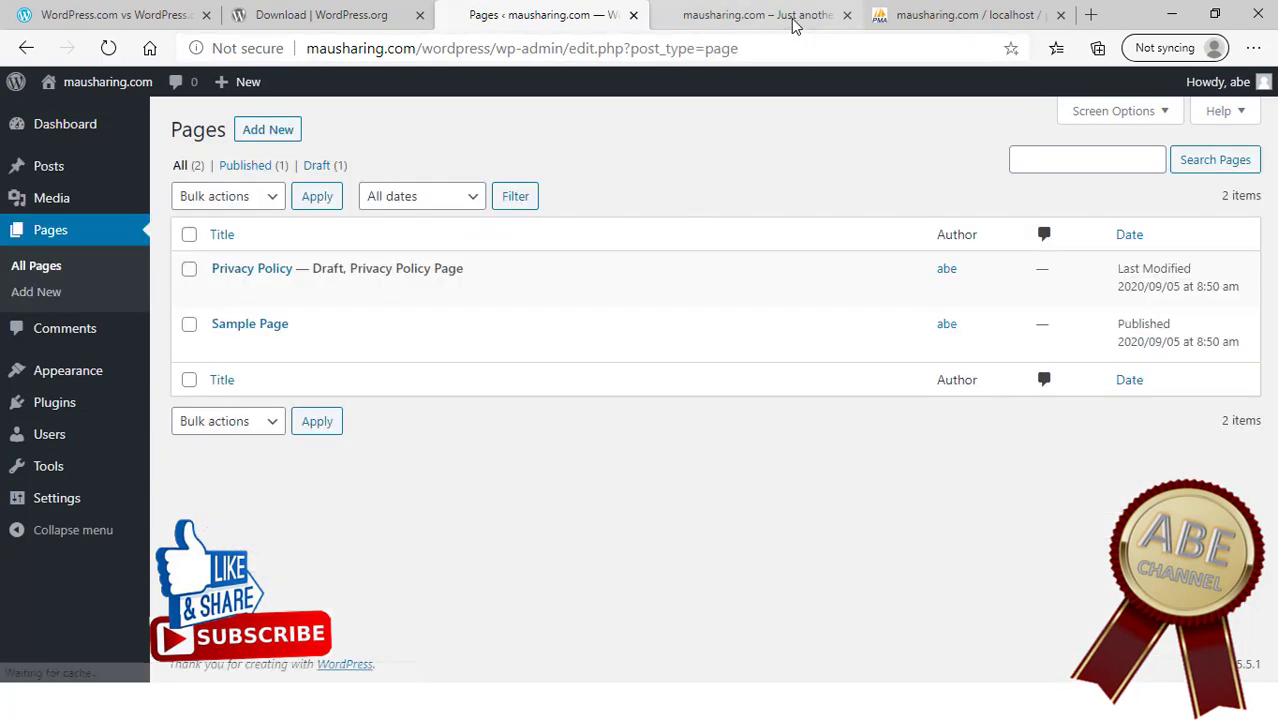
- On the live site, open the Hello world! post on its own page, then return to admin
click(793, 15)
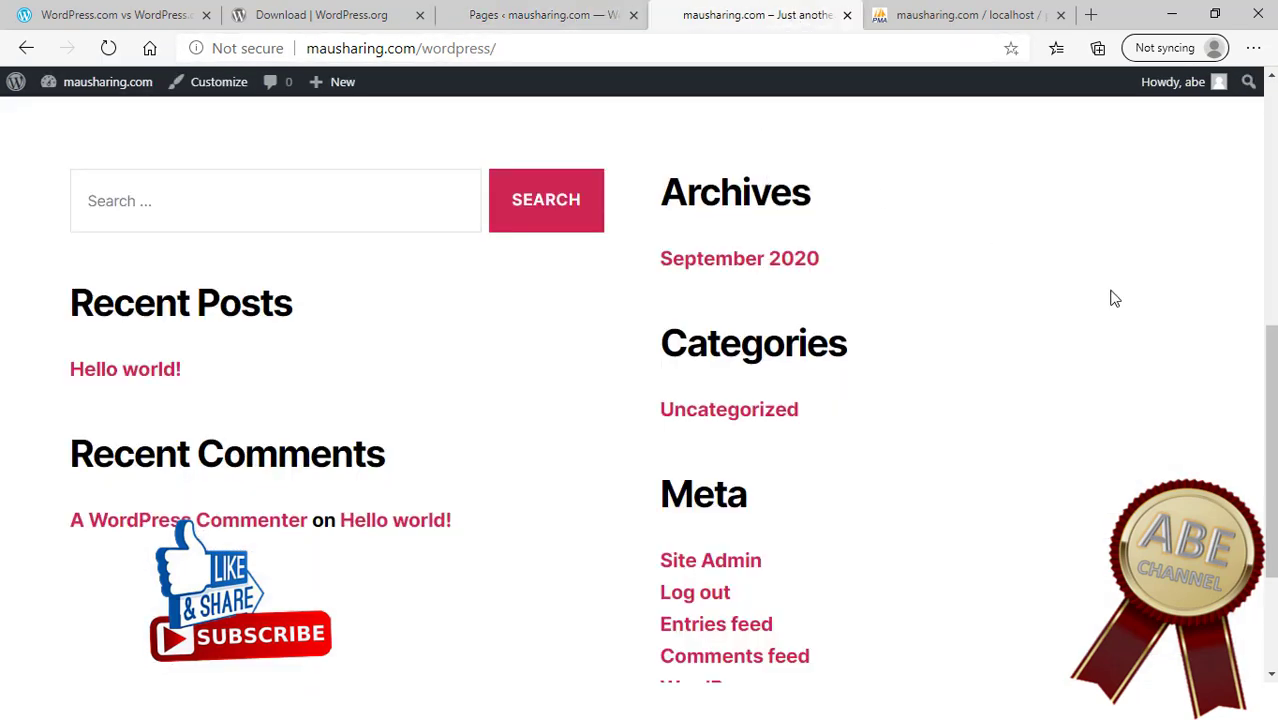
drag(1270, 370, 1272, 90)
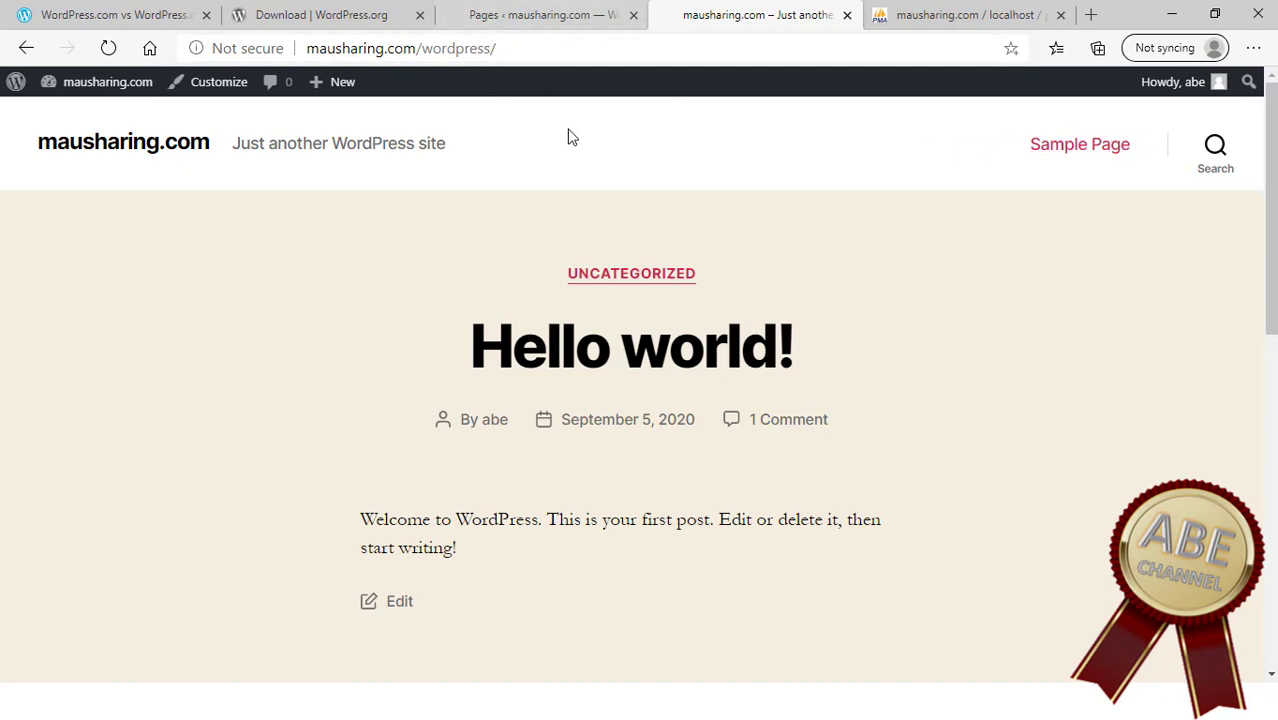
scroll(584, 414, down, 5)
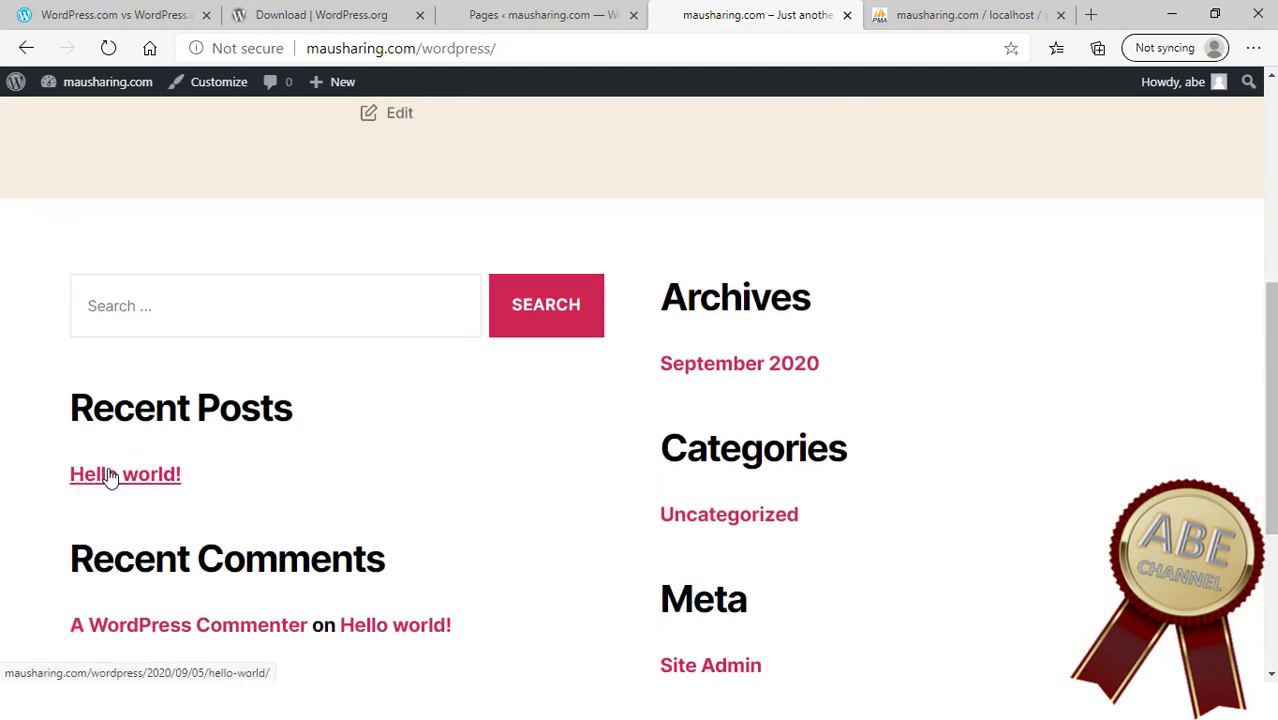
click(111, 477)
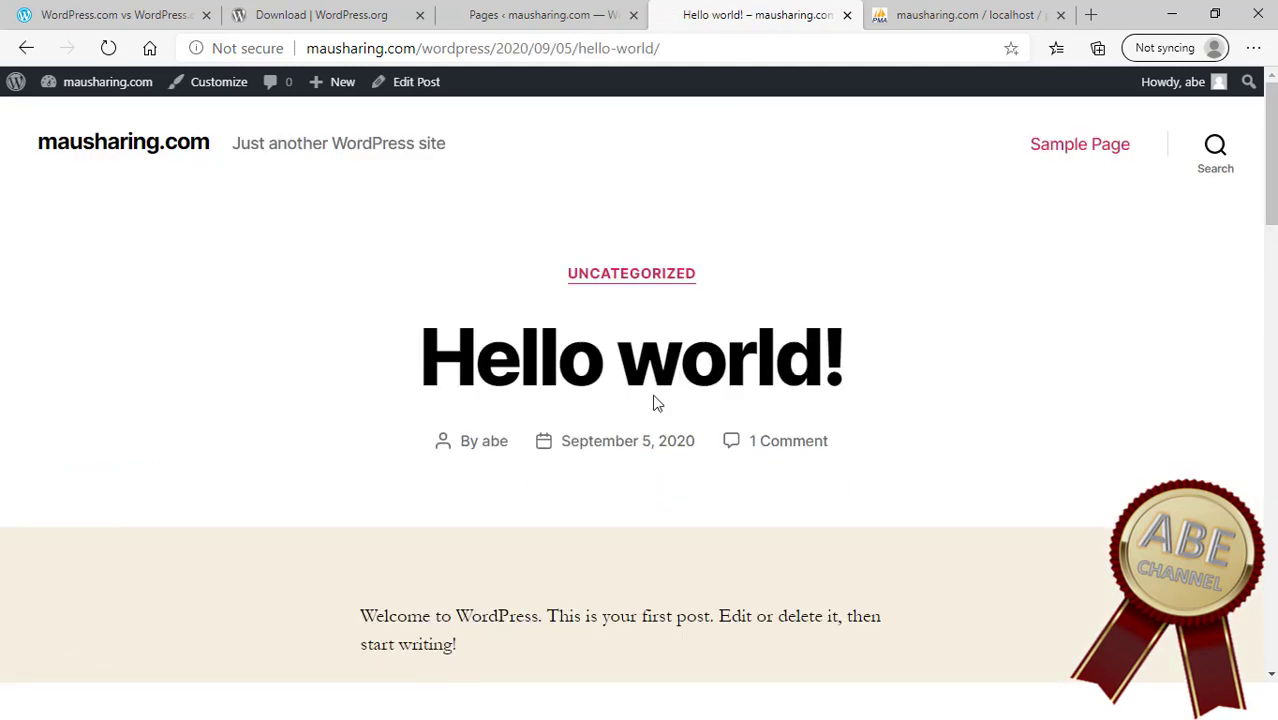
click(505, 14)
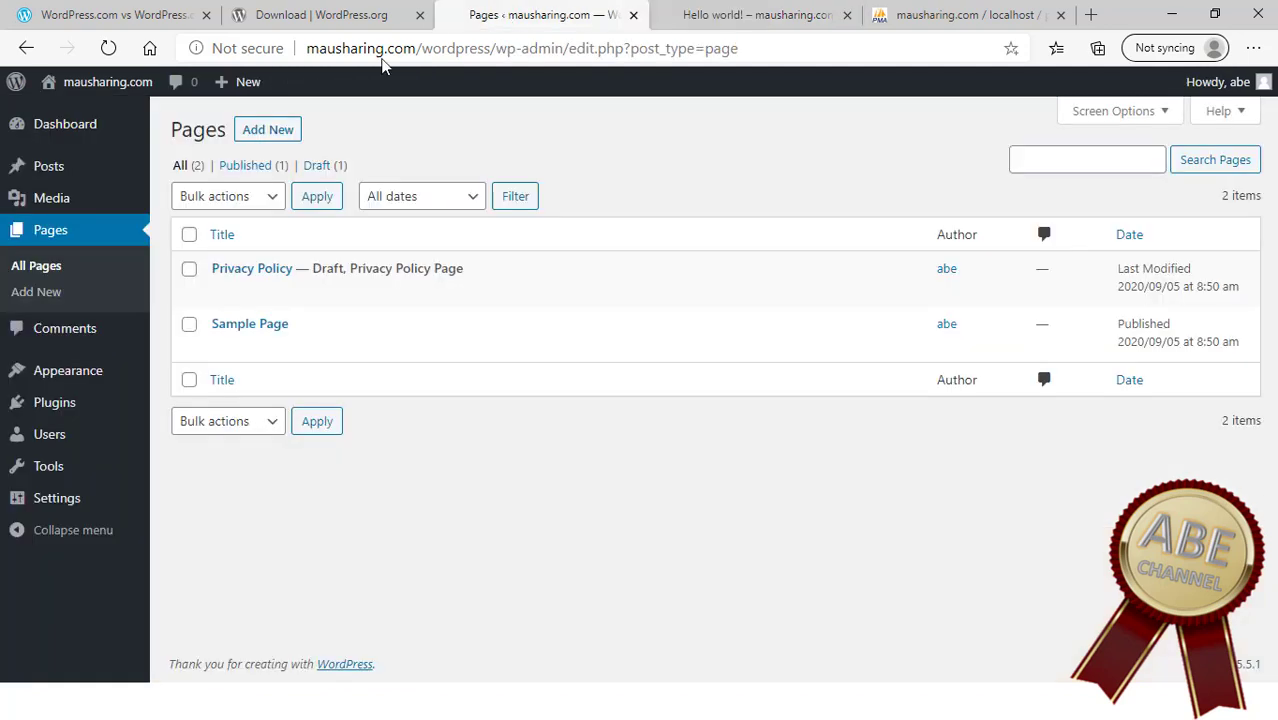
mouse_move(76, 178)
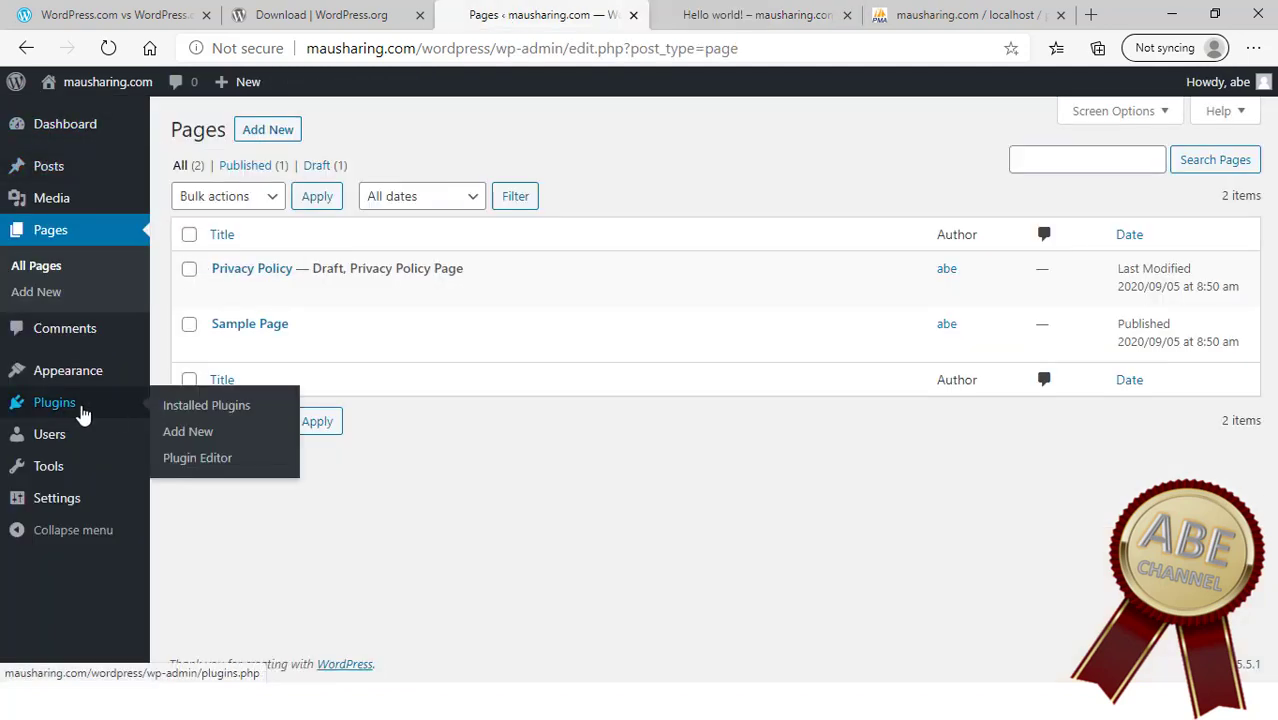
- Open the Themes page and activate Twenty Nineteen
mouse_move(87, 381)
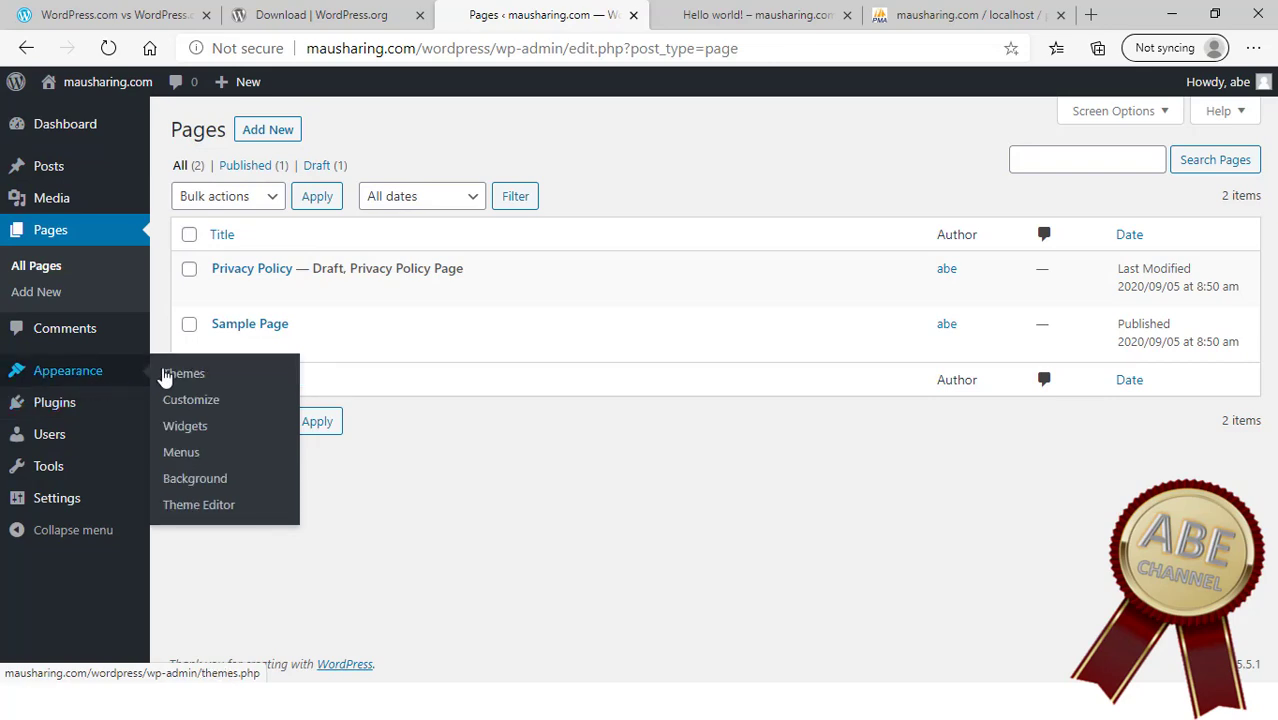
click(173, 375)
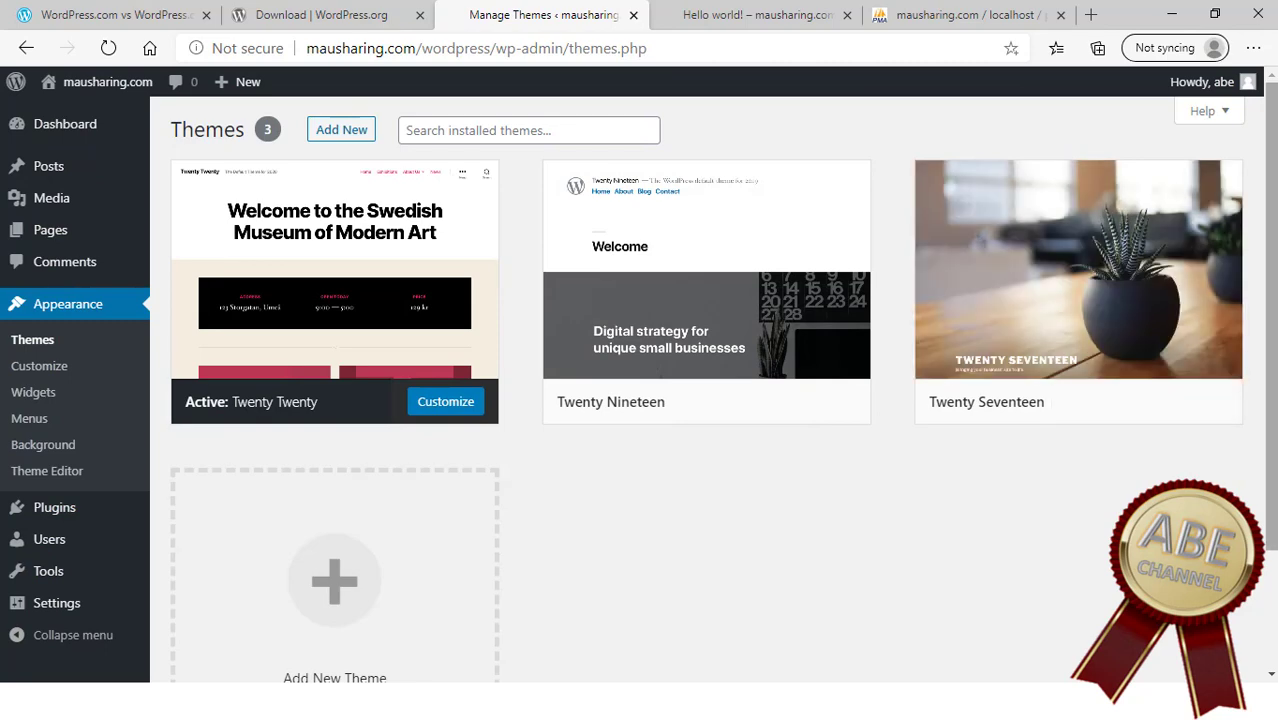
mouse_move(1275, 302)
mouse_down()
mouse_move(1276, 380)
mouse_move(1276, 300)
mouse_up()
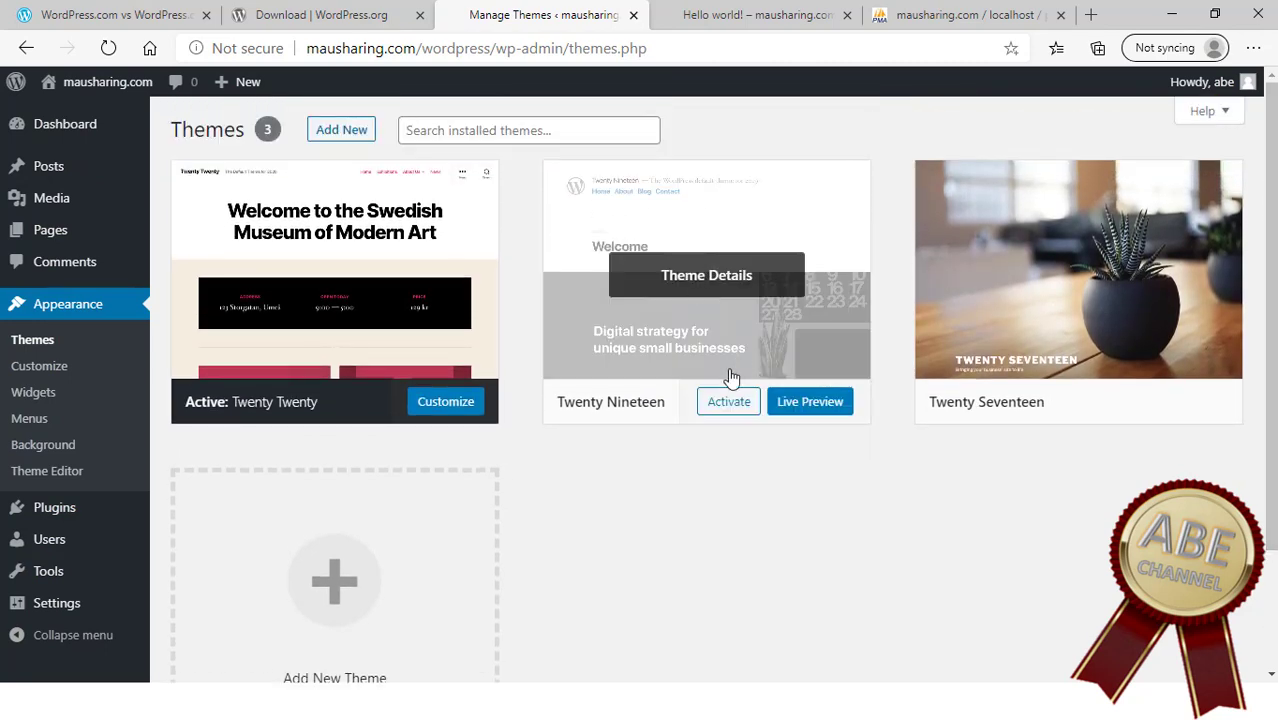
click(721, 403)
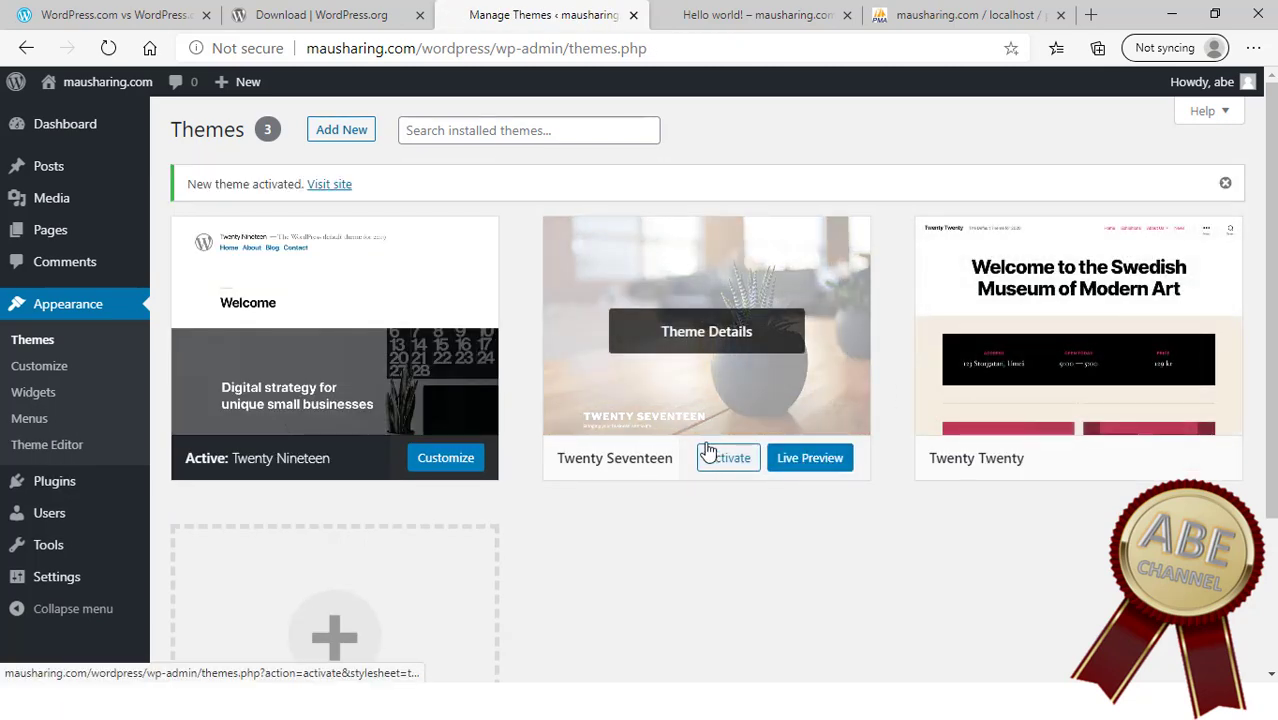
- Reload the live post and home page to check the theme, then activate Twenty Seventeen
click(728, 17)
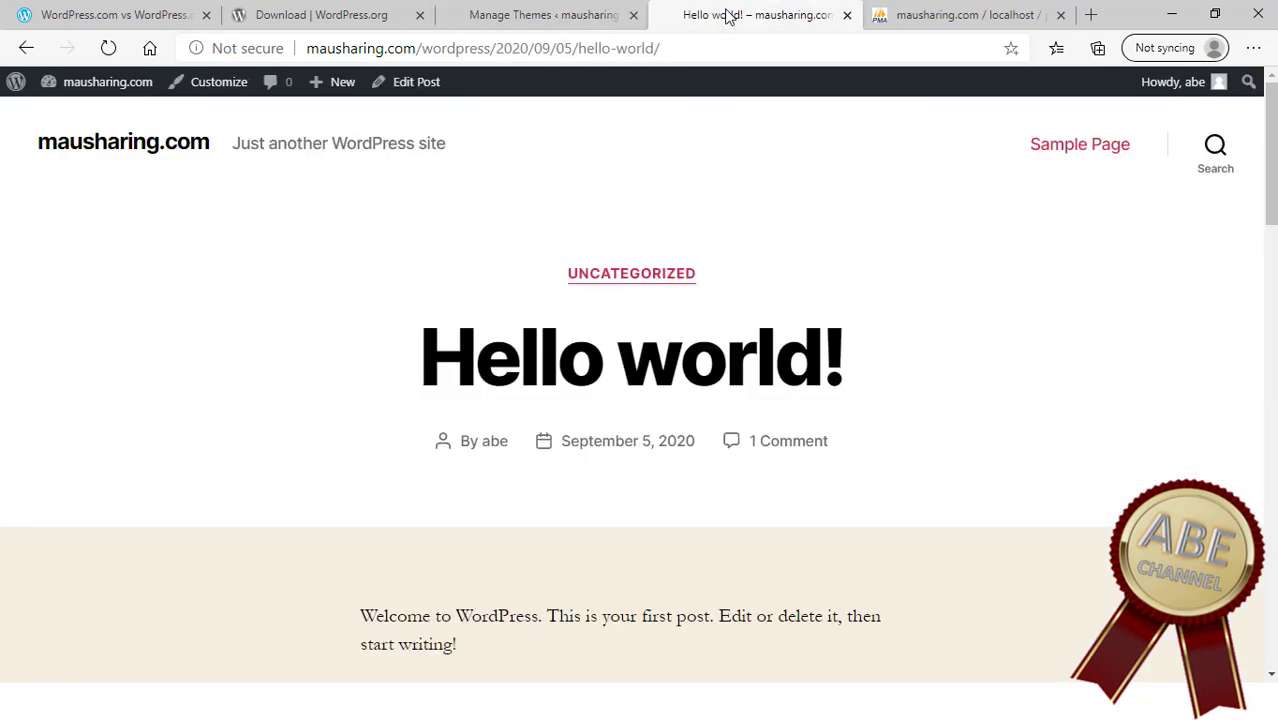
click(716, 49)
key(Return)
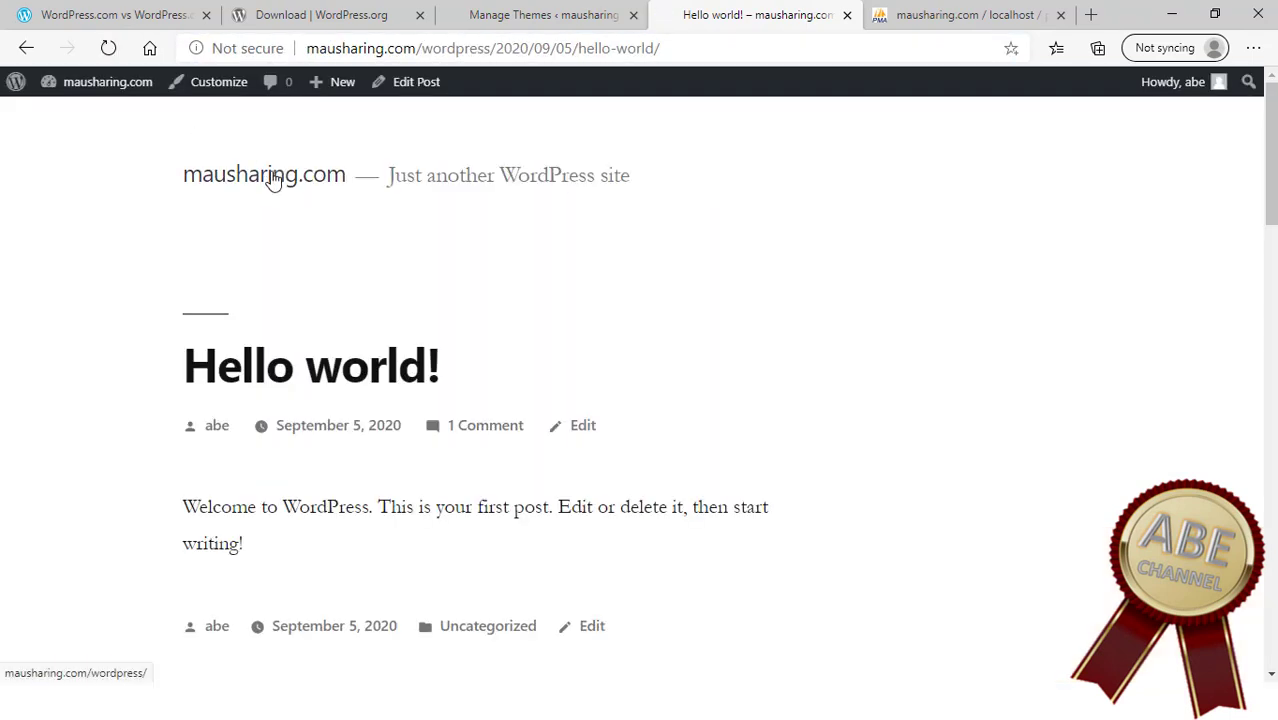
click(272, 175)
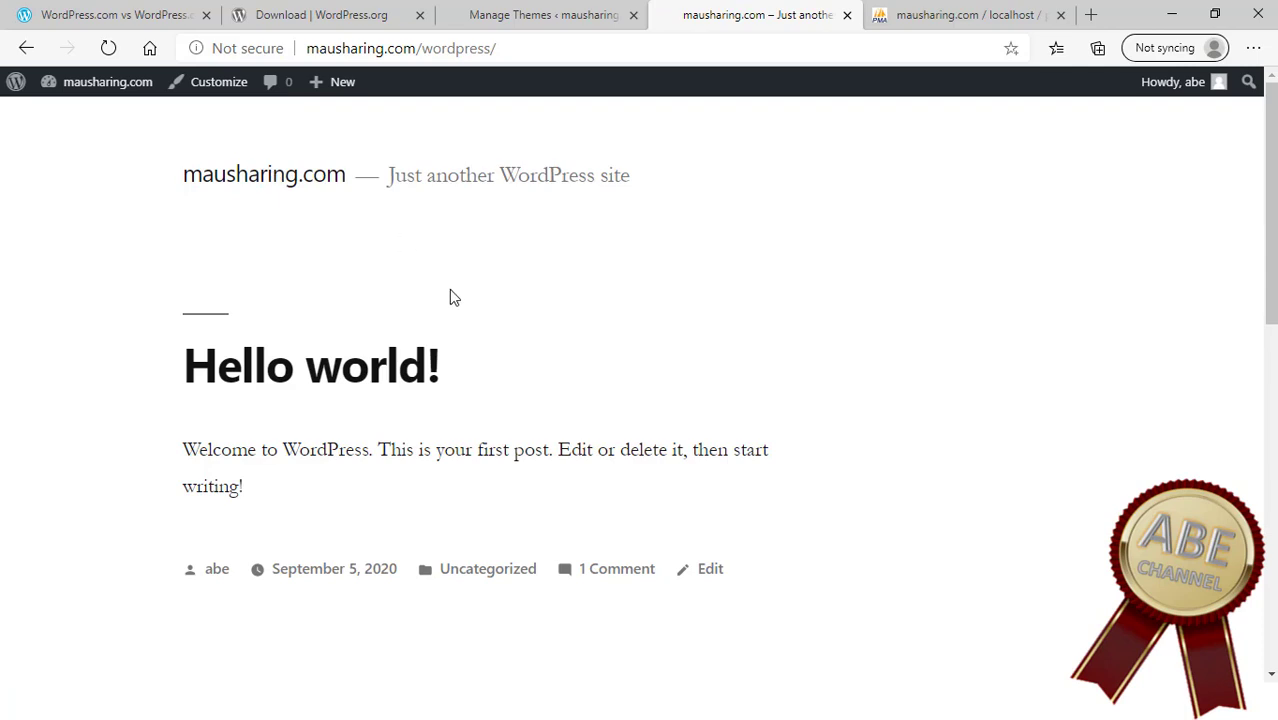
mouse_move(1272, 200)
mouse_down()
mouse_move(1272, 349)
mouse_move(1272, 200)
mouse_up()
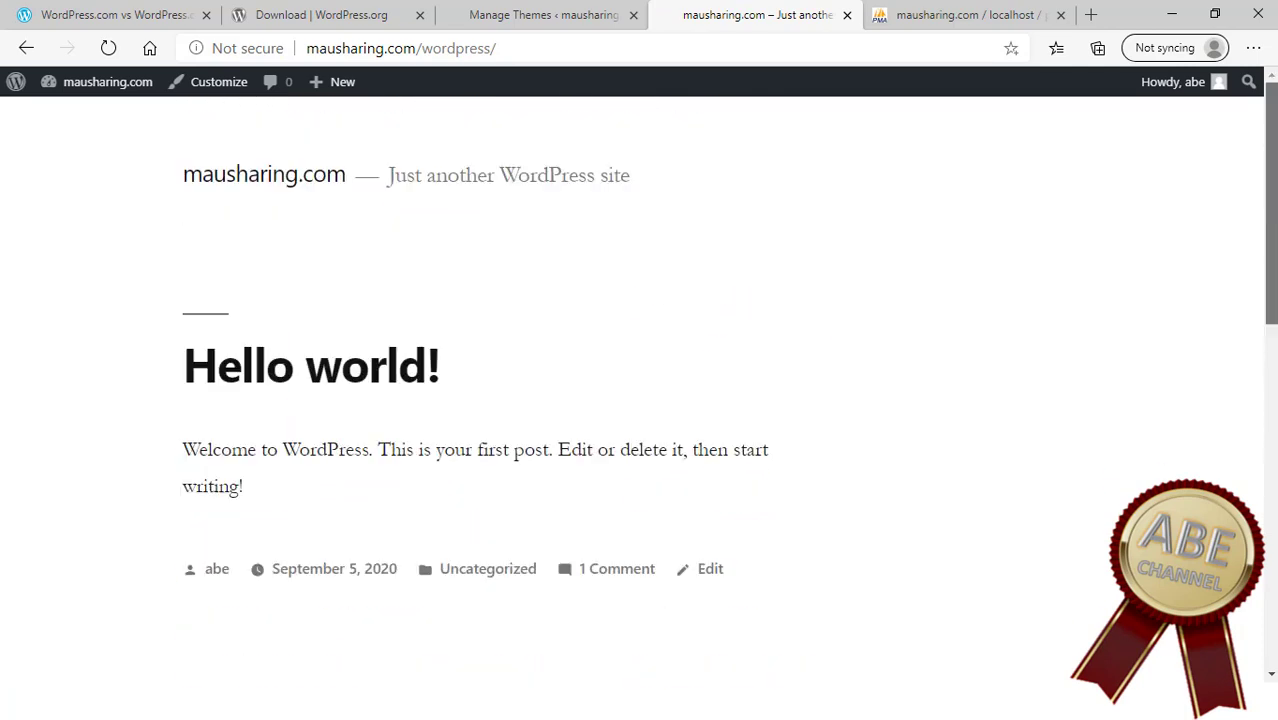
click(512, 10)
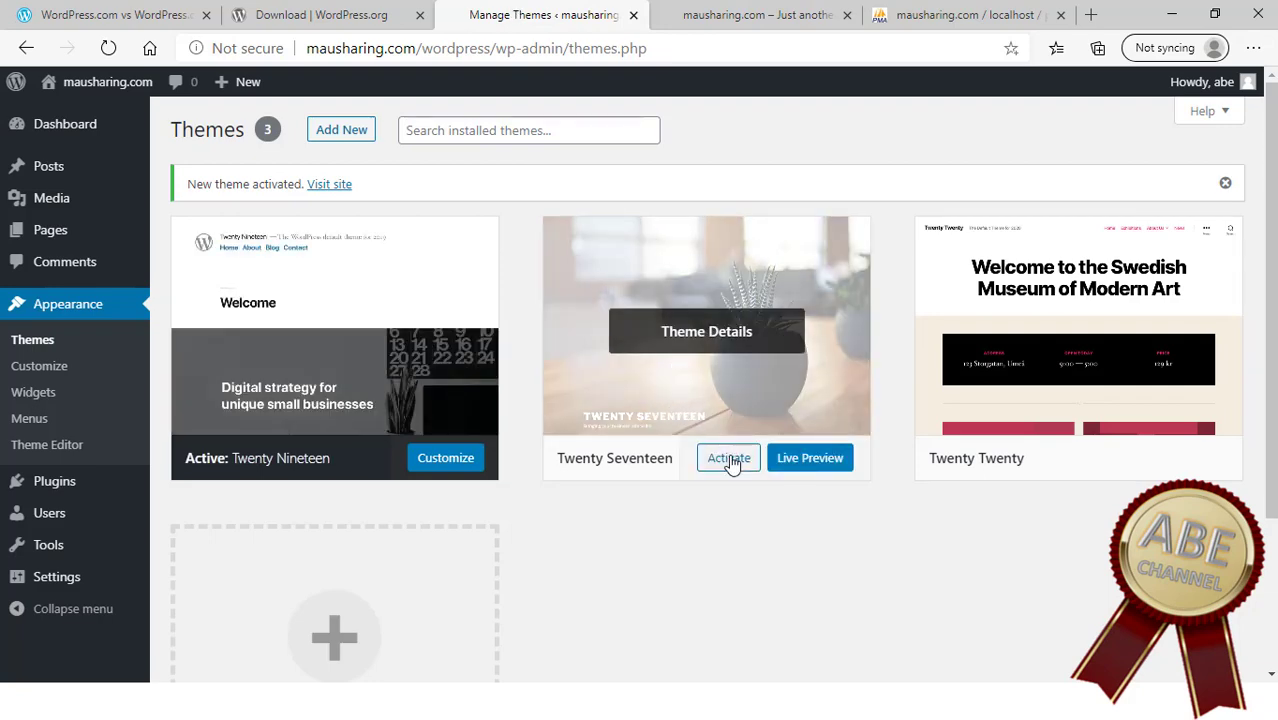
click(729, 459)
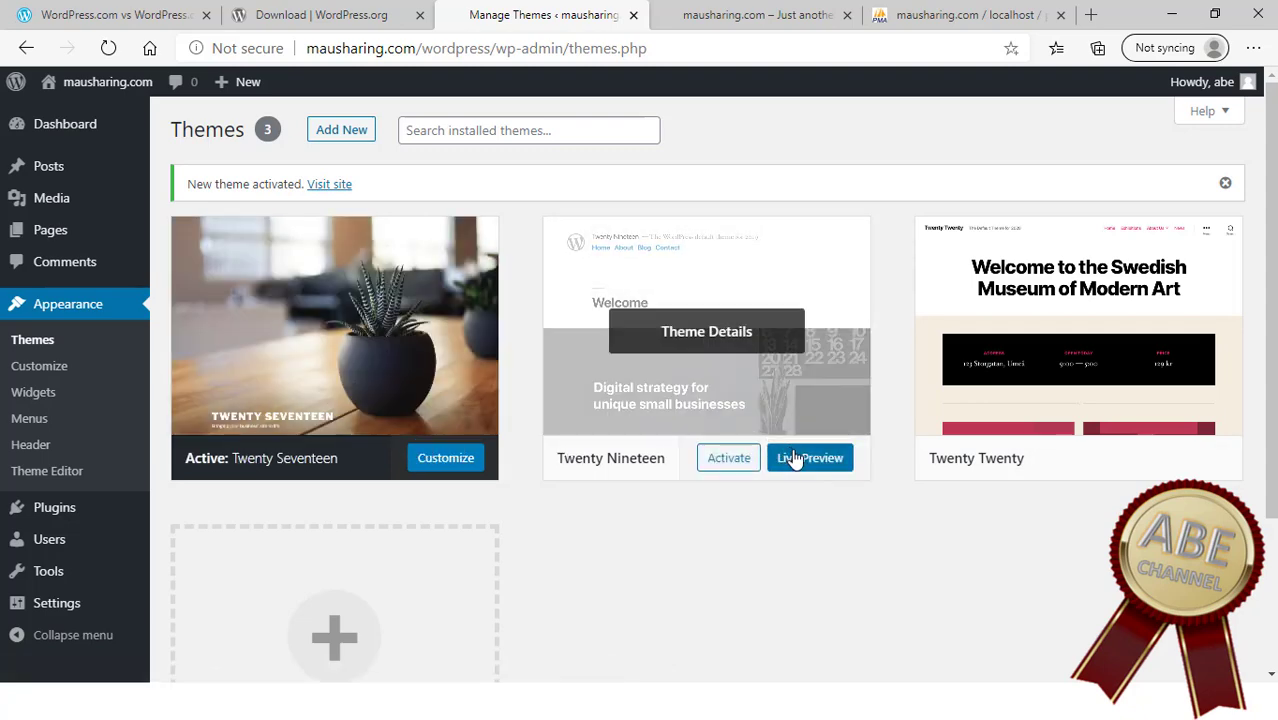
- Live-preview Twenty Nineteen, activate and publish it, and close the Customizer
right_click(793, 458)
key(Escape)
click(791, 462)
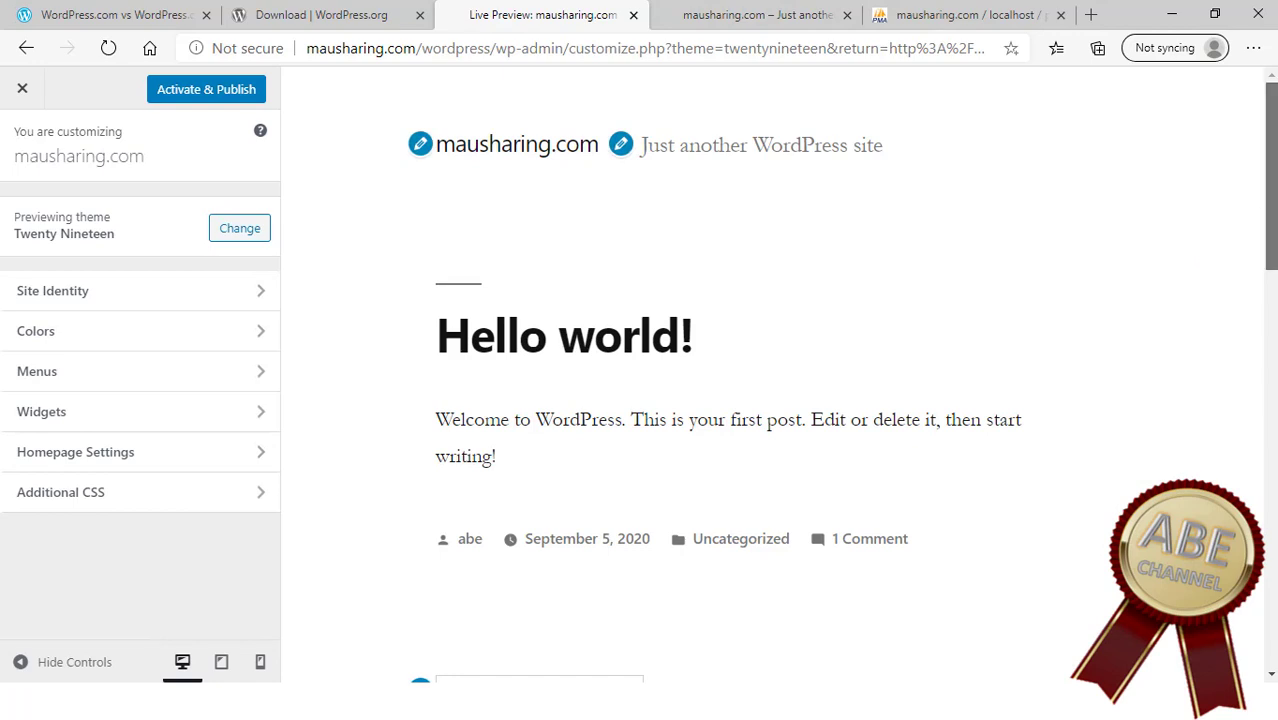
drag(1270, 230, 1270, 190)
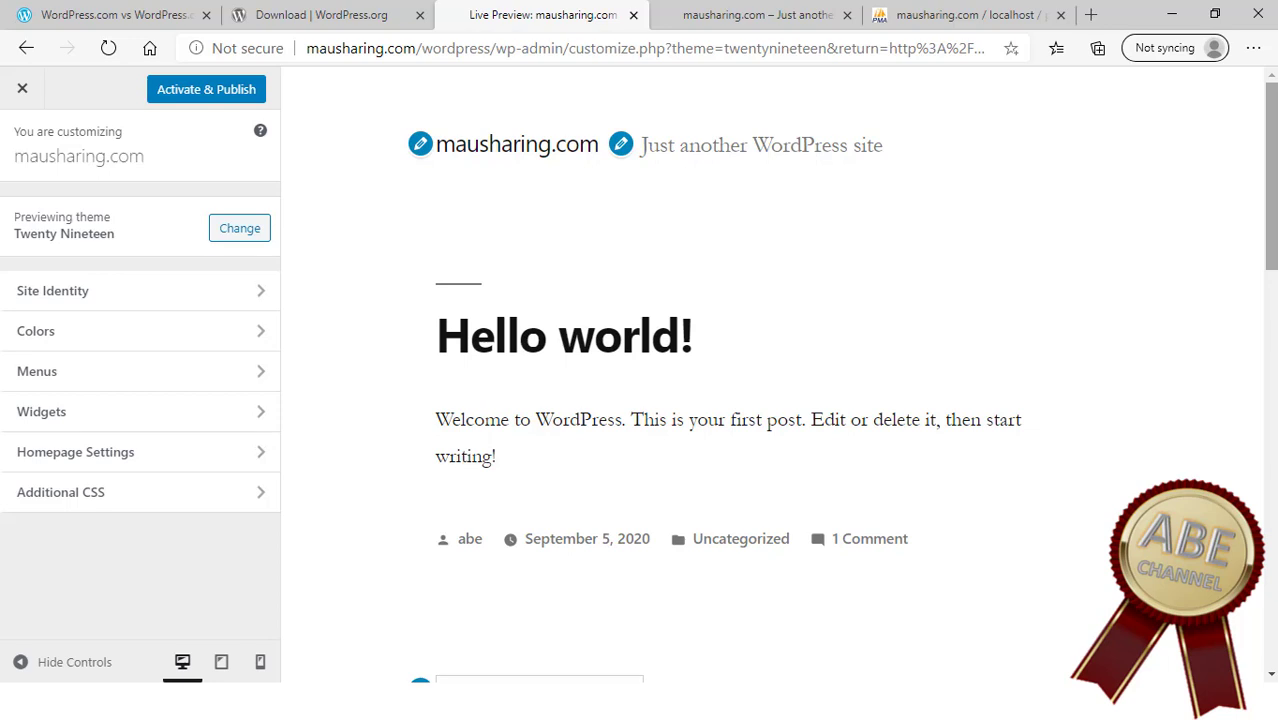
click(215, 92)
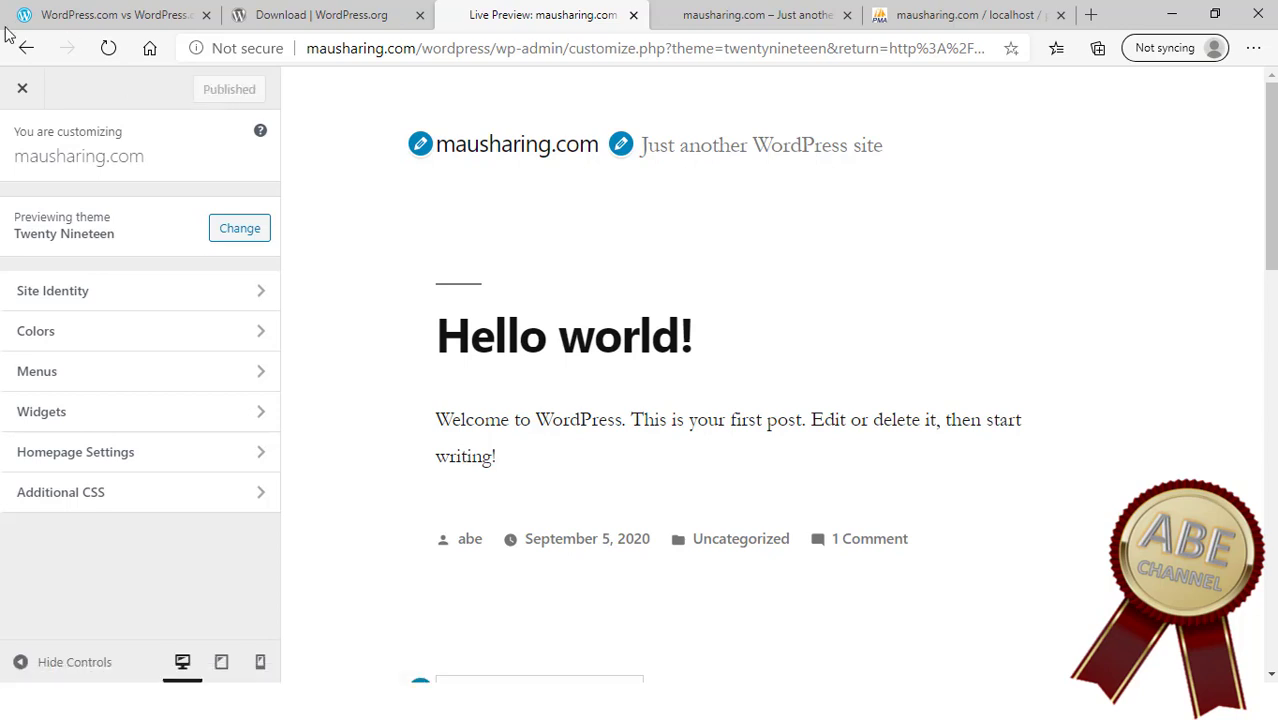
click(22, 90)
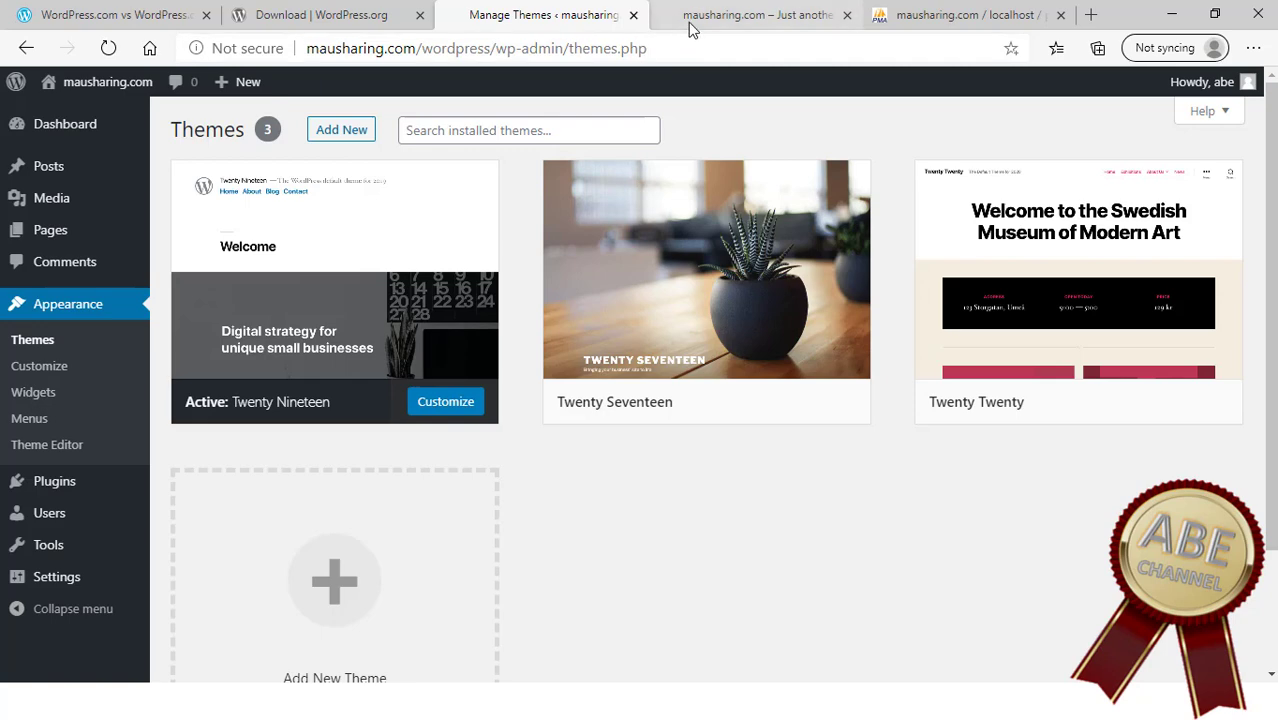
- Reload the live site to see it with Twenty Nineteen
click(688, 24)
click(678, 46)
key(Return)
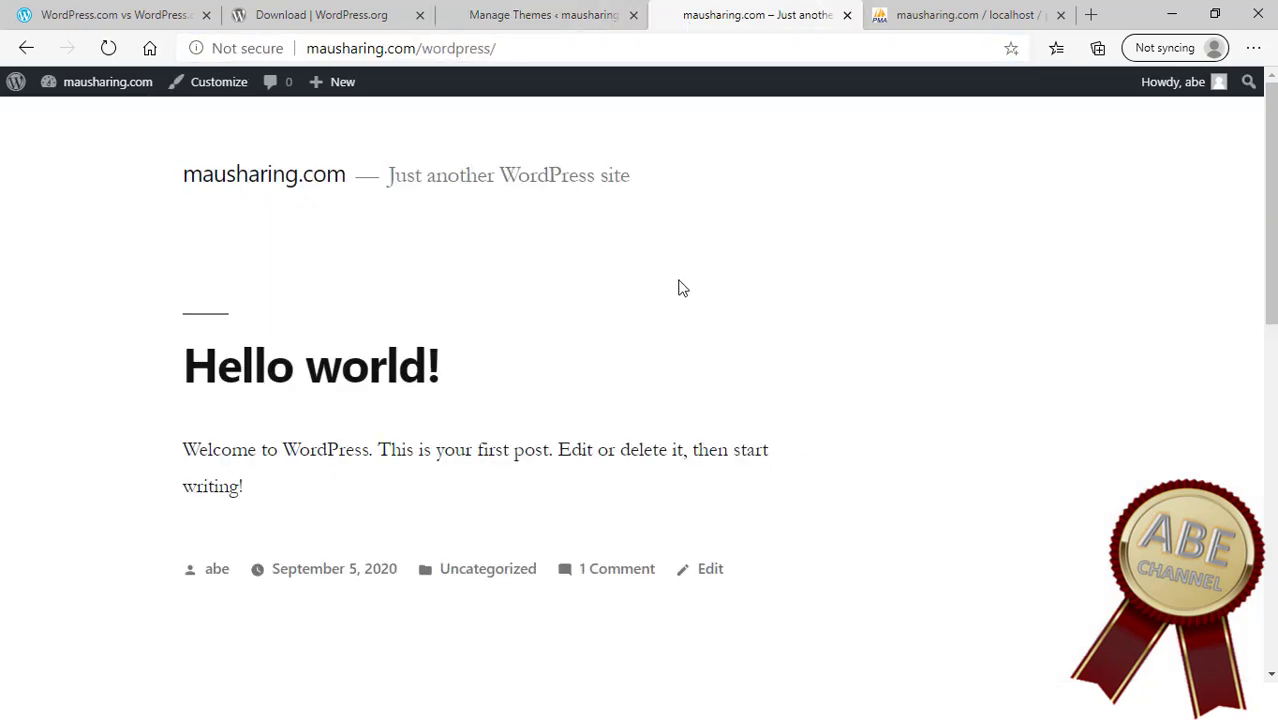
click(519, 46)
key(Return)
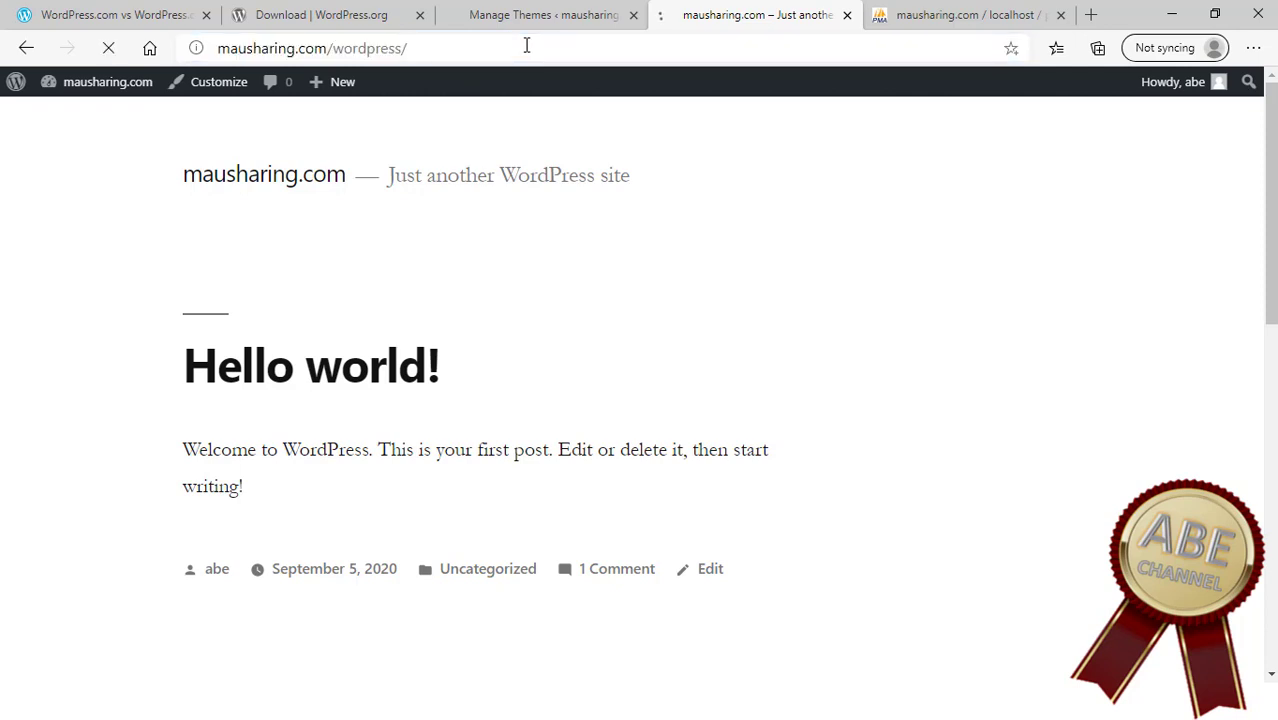
click(1273, 490)
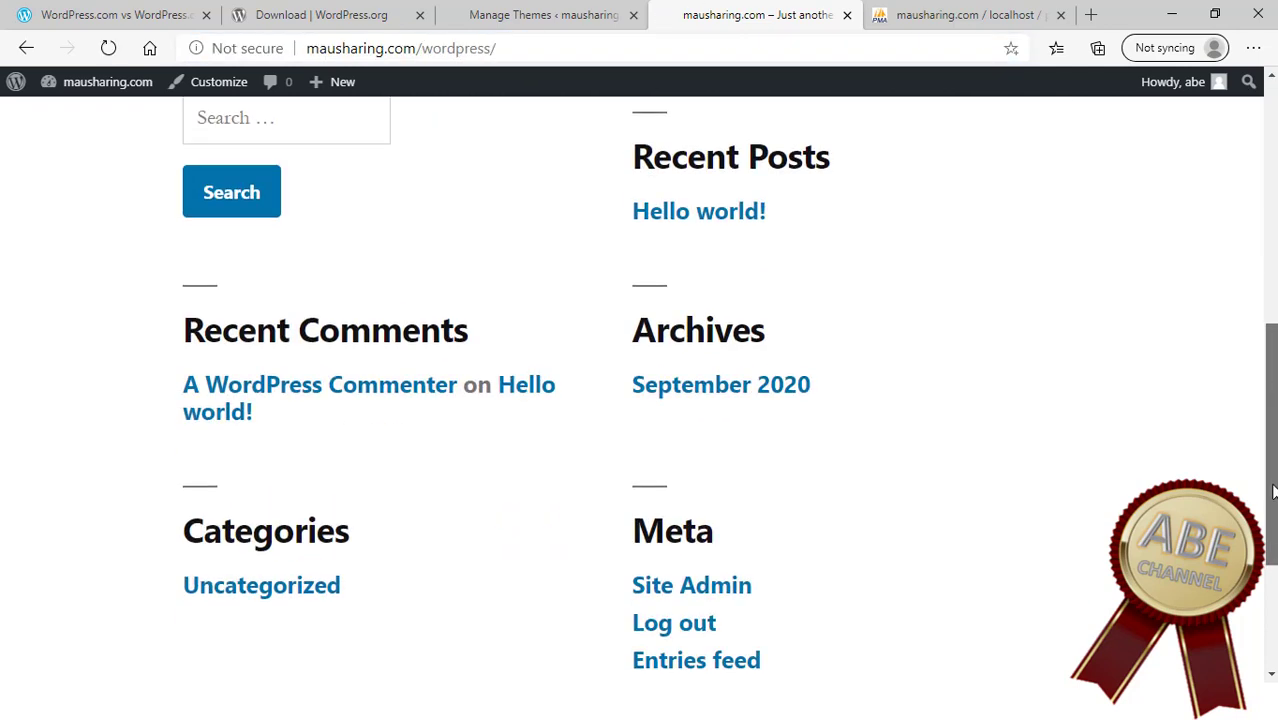
- Activate Twenty Seventeen, reload the live site to view the plant header, and return to Themes
click(527, 9)
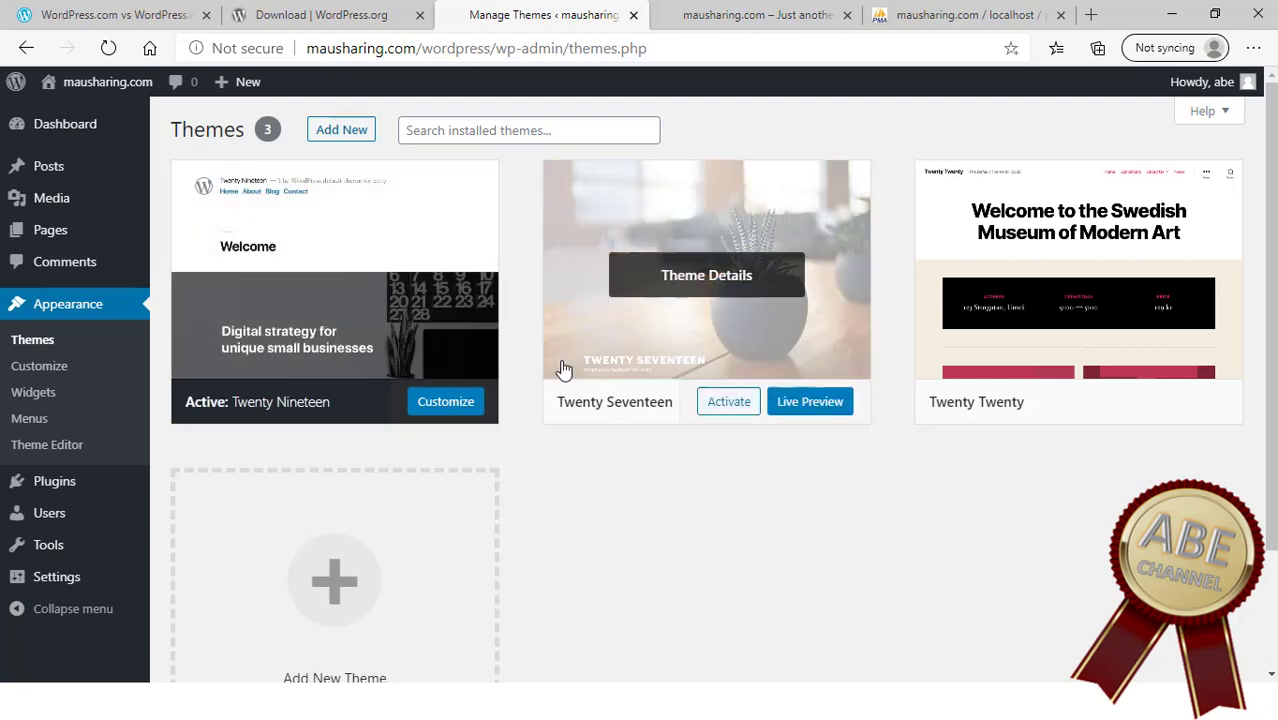
click(733, 406)
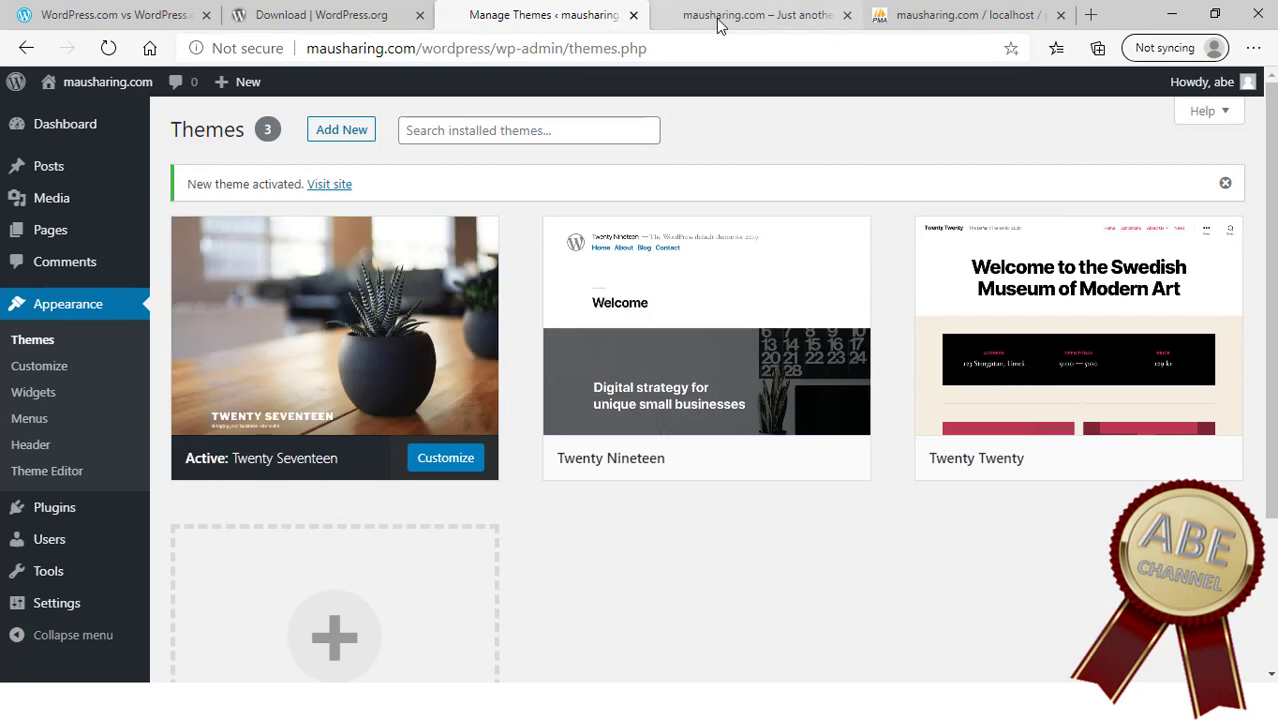
click(752, 14)
click(731, 38)
key(Return)
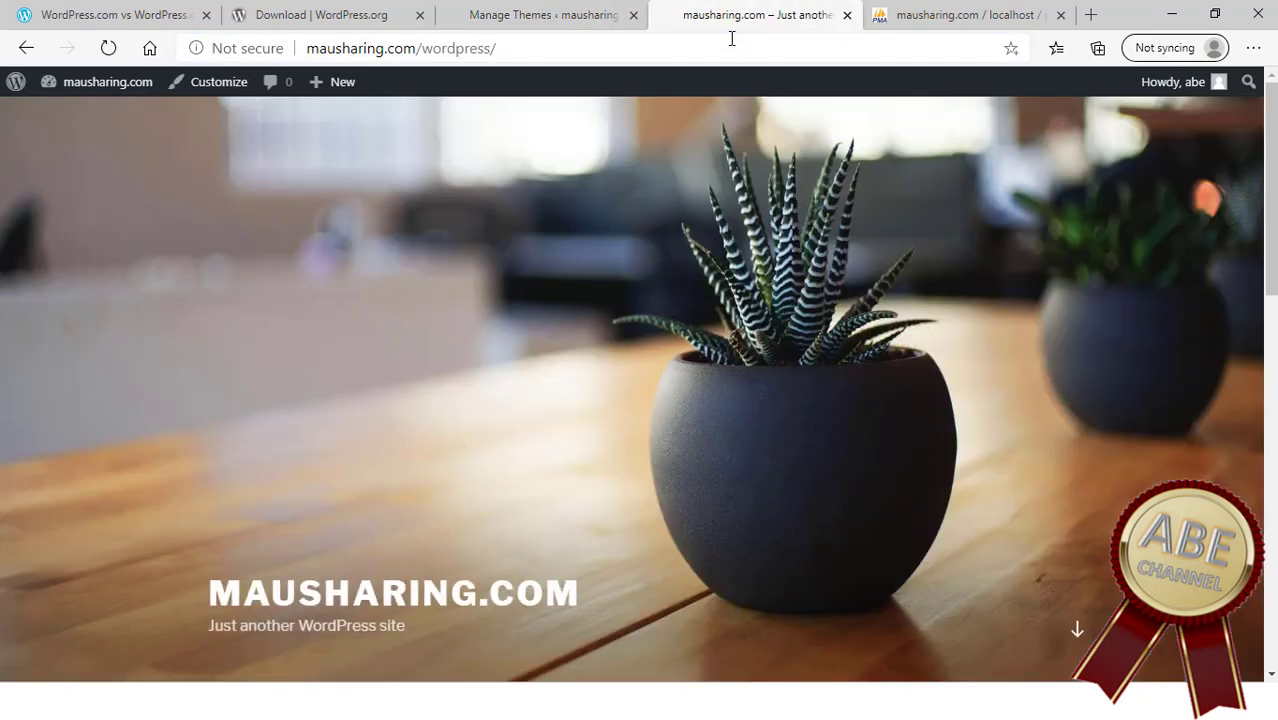
scroll(732, 38, down, 3)
scroll(732, 38, up, 3)
scroll(731, 38, down, 6)
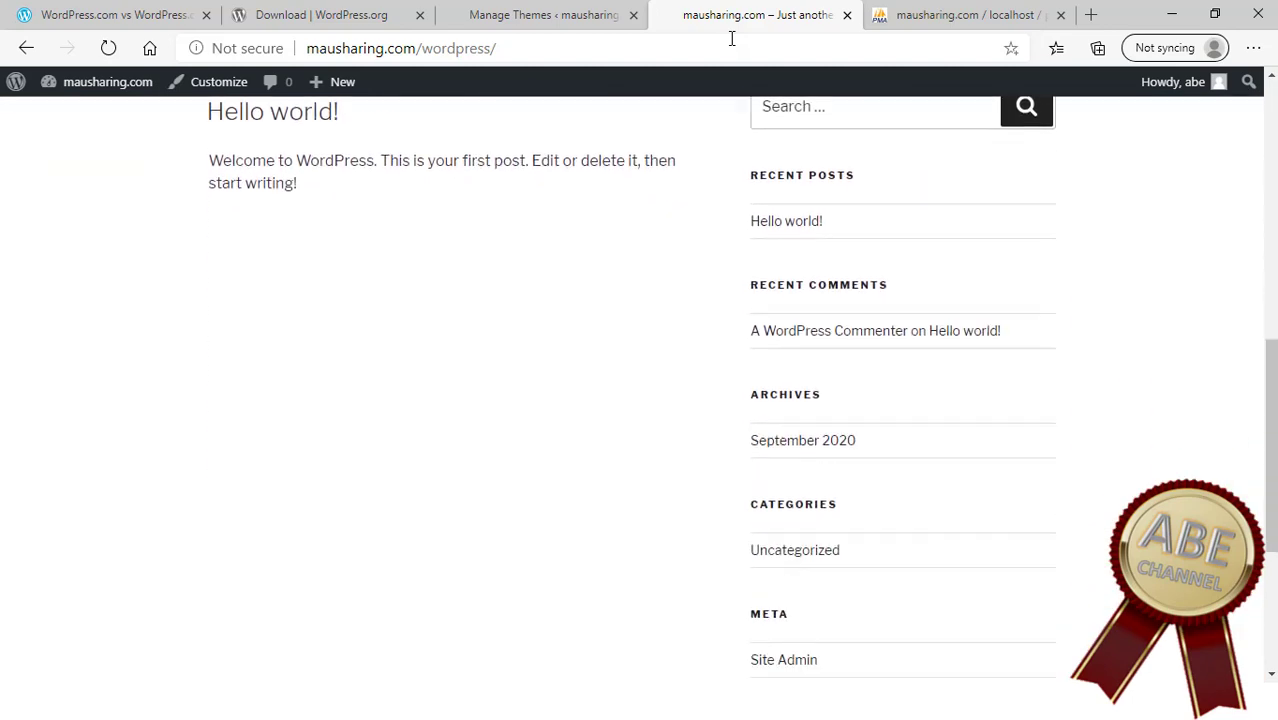
scroll(732, 38, down, 3)
scroll(732, 38, up, 10)
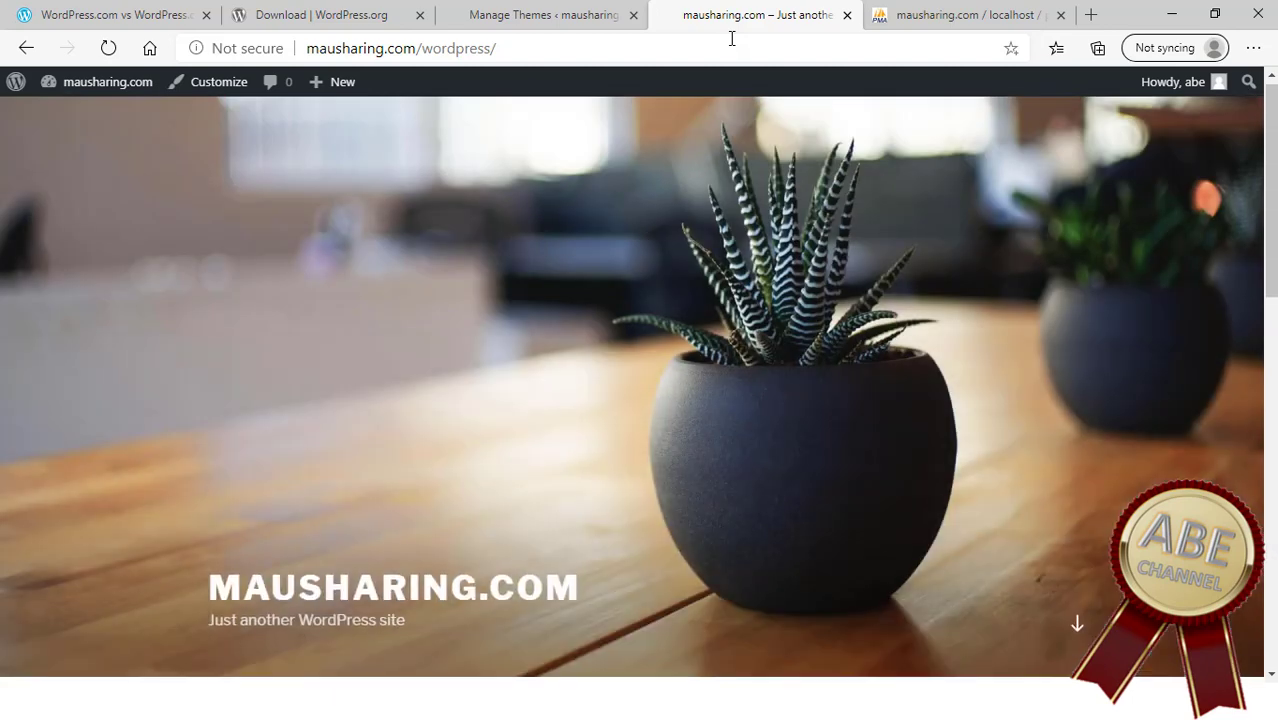
click(312, 24)
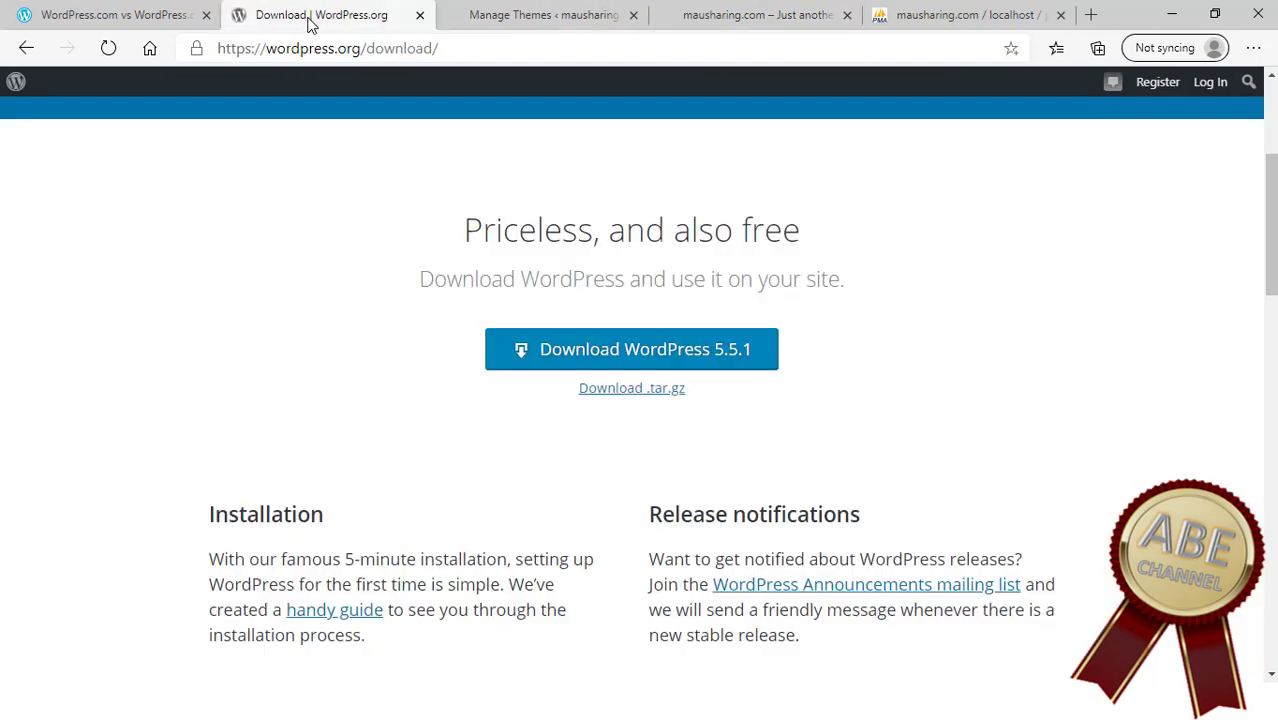
click(463, 20)
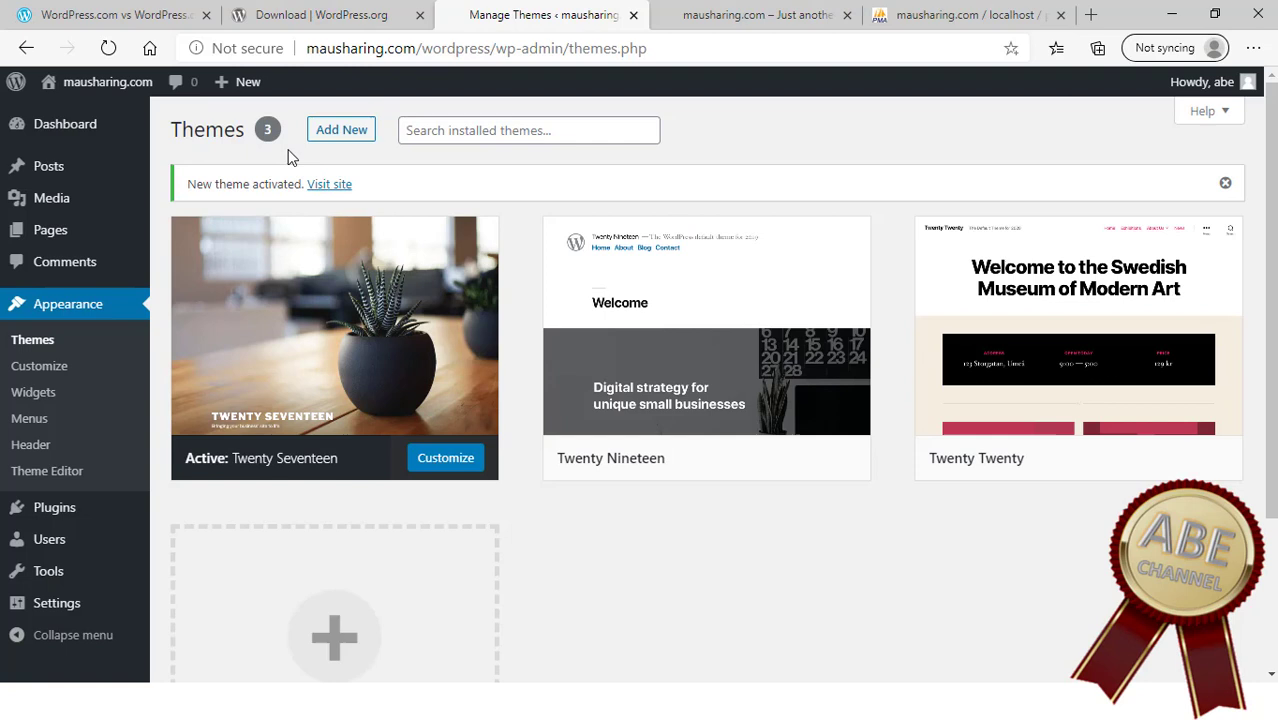
click(40, 370)
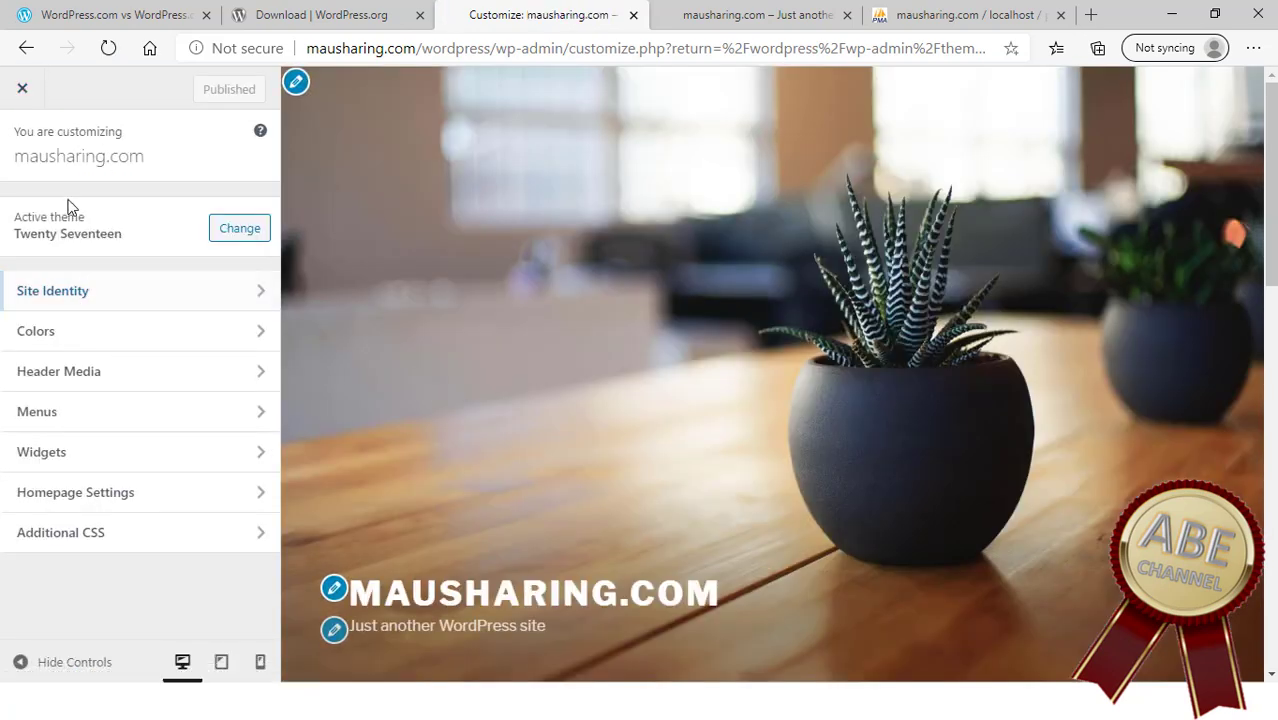
click(26, 89)
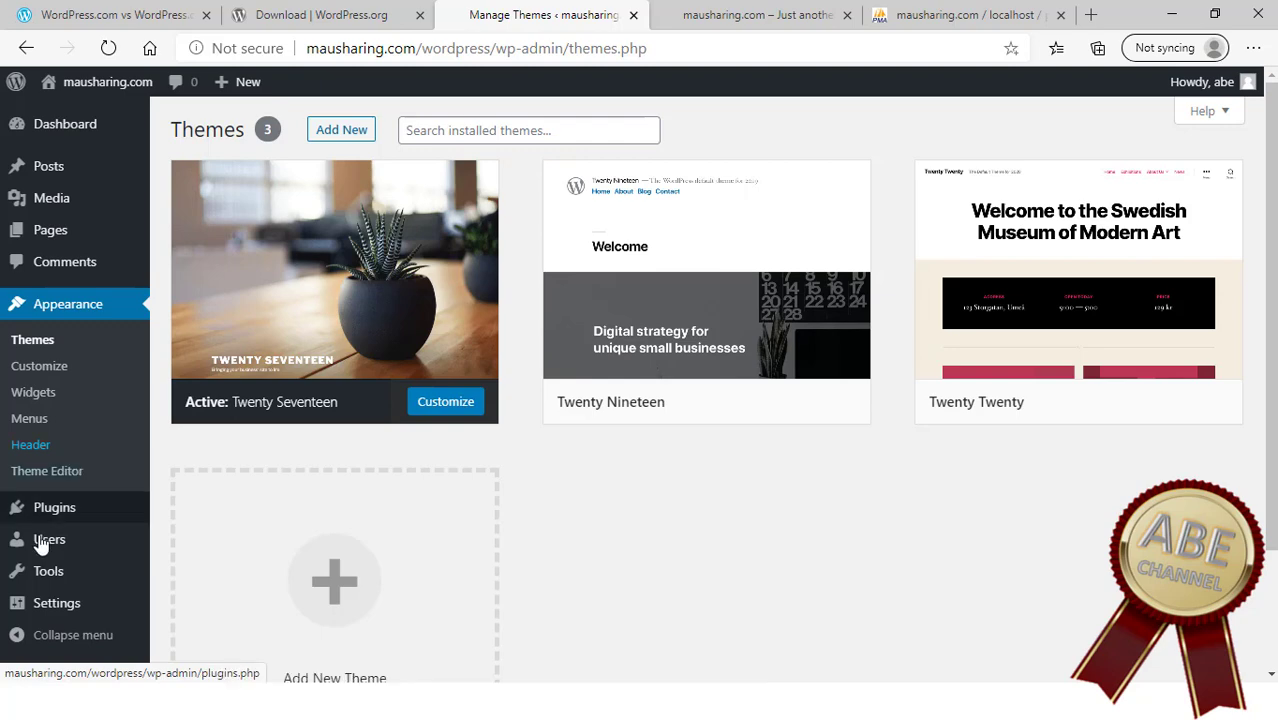
- Review the installed plugins, Akismet Anti-Spam and Hello Dolly, then go to Add New plugins
click(76, 516)
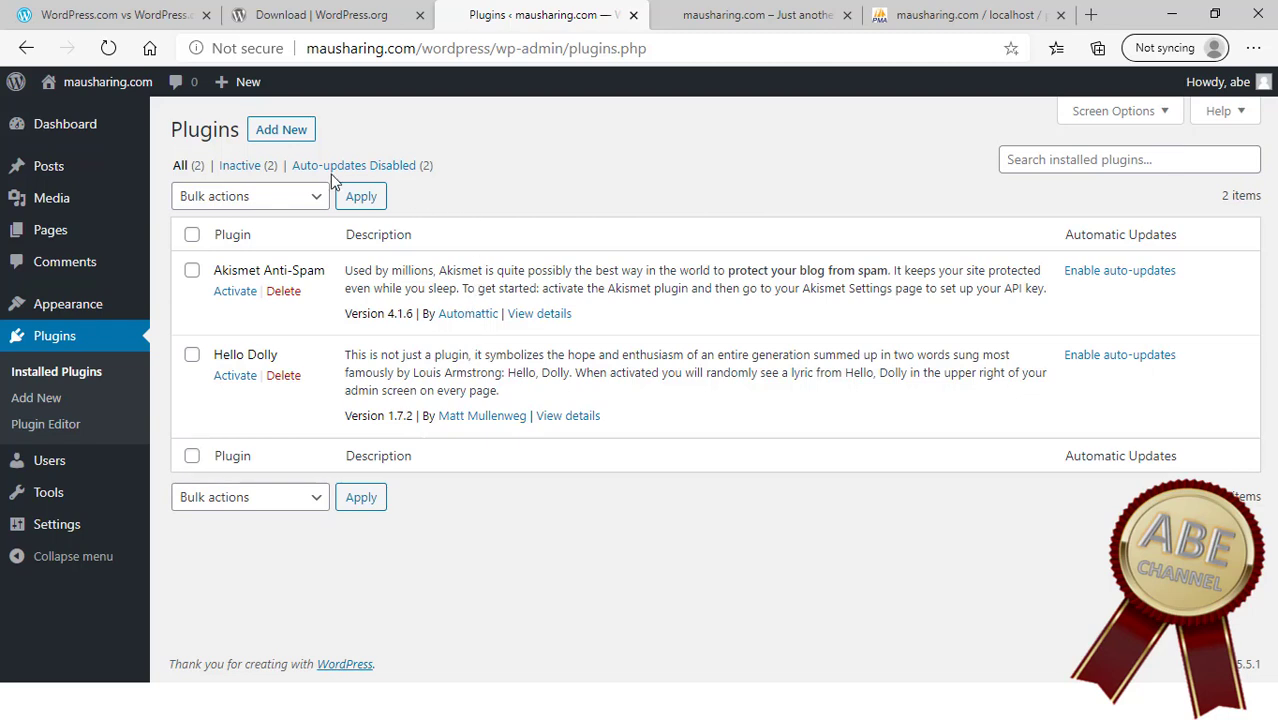
drag(339, 380, 399, 337)
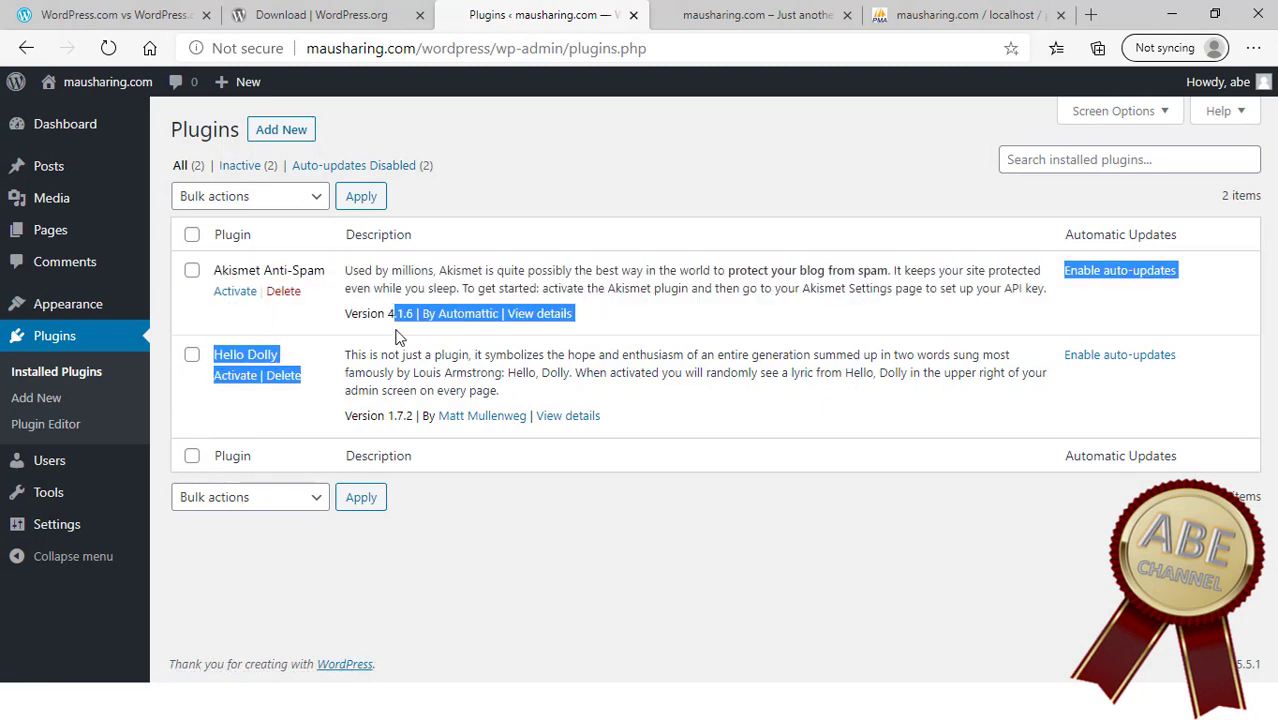
click(541, 212)
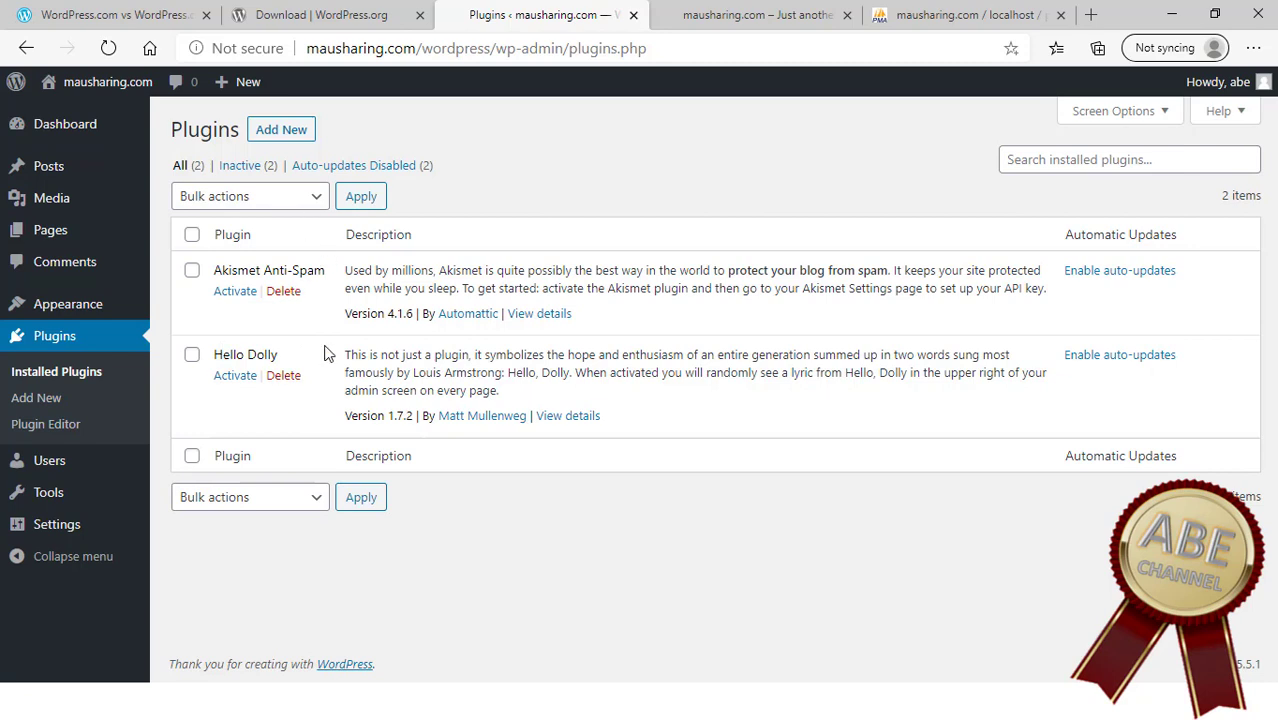
click(268, 141)
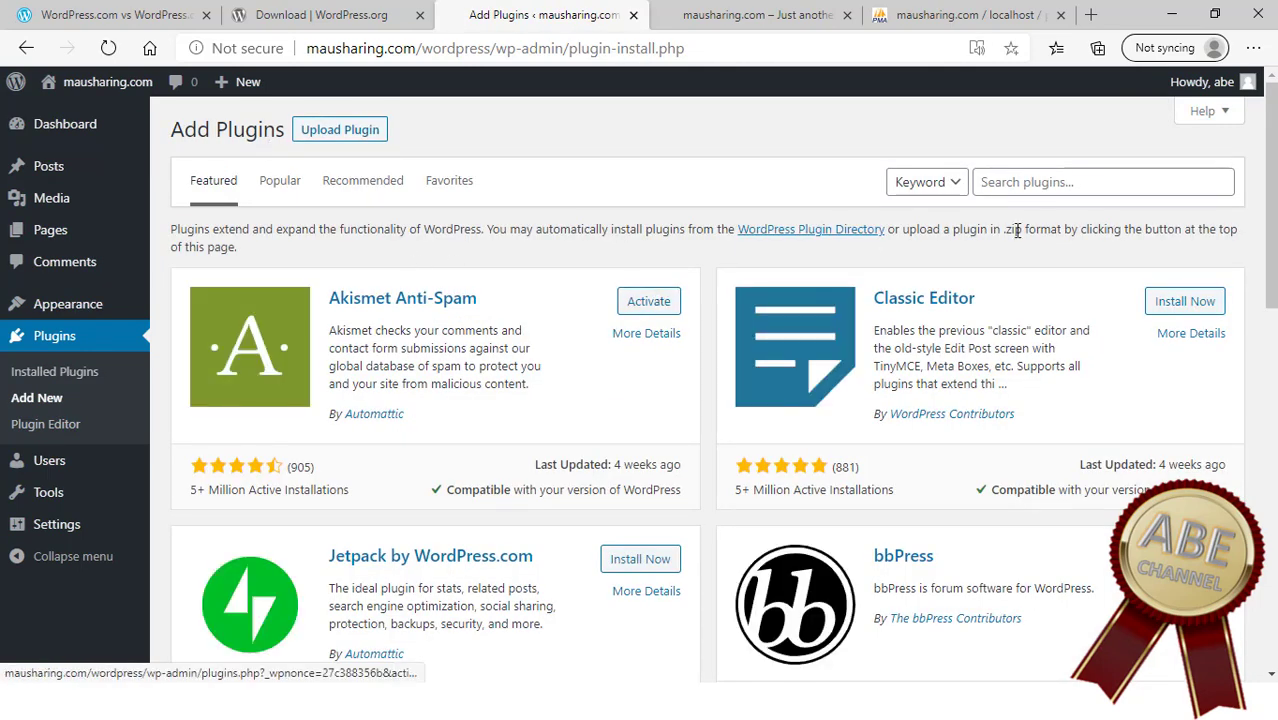
- Open Posts > Add New in a new browser tab, leaving Add Plugins open
drag(1271, 163, 1158, 48)
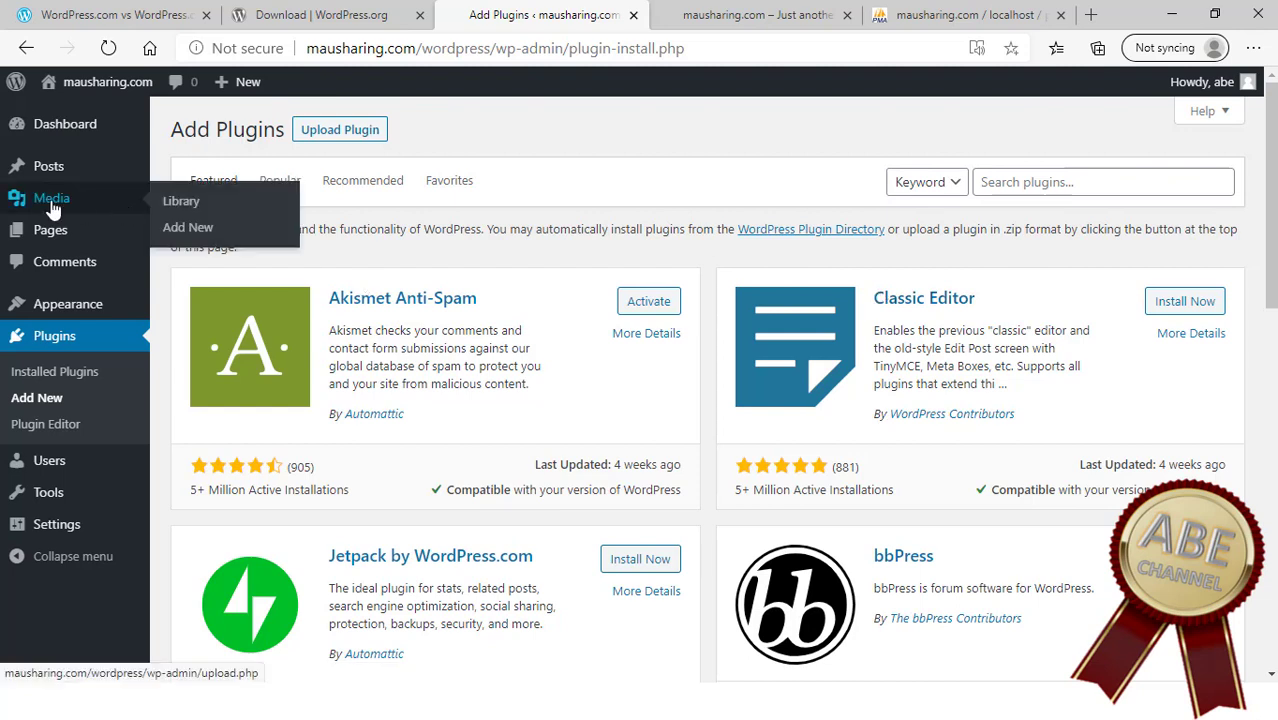
mouse_move(57, 178)
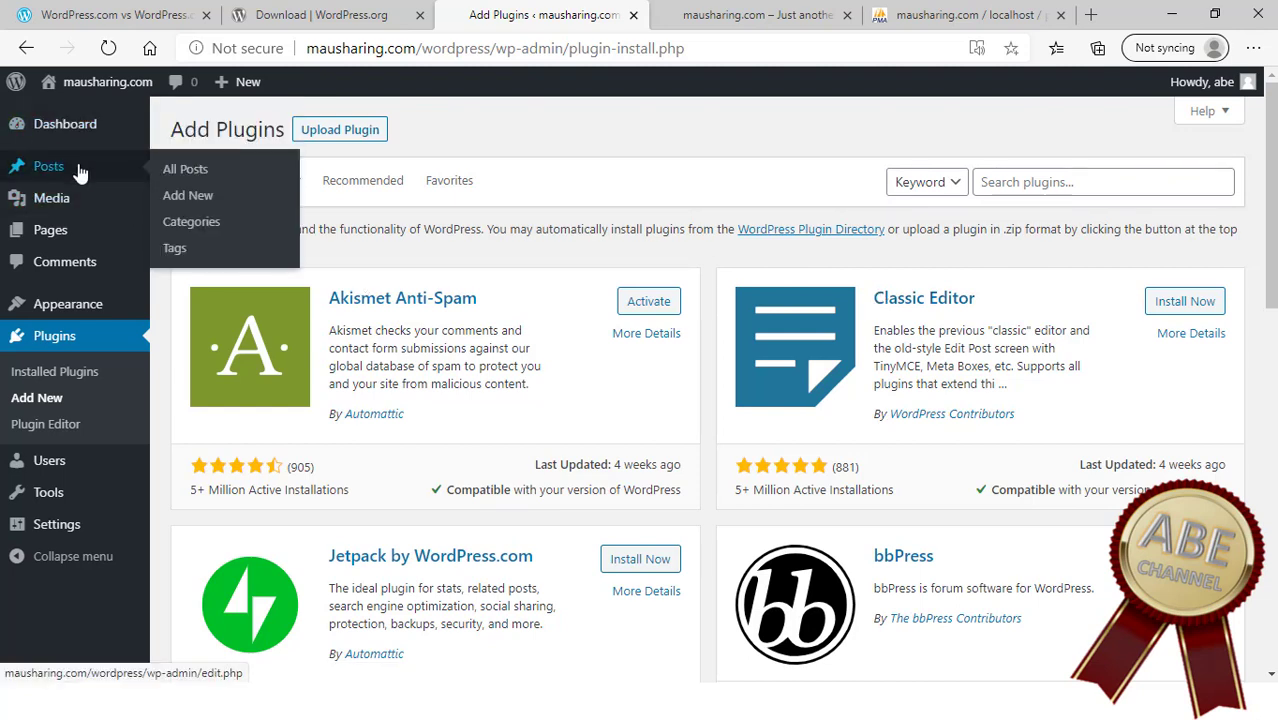
right_click(211, 200)
click(233, 215)
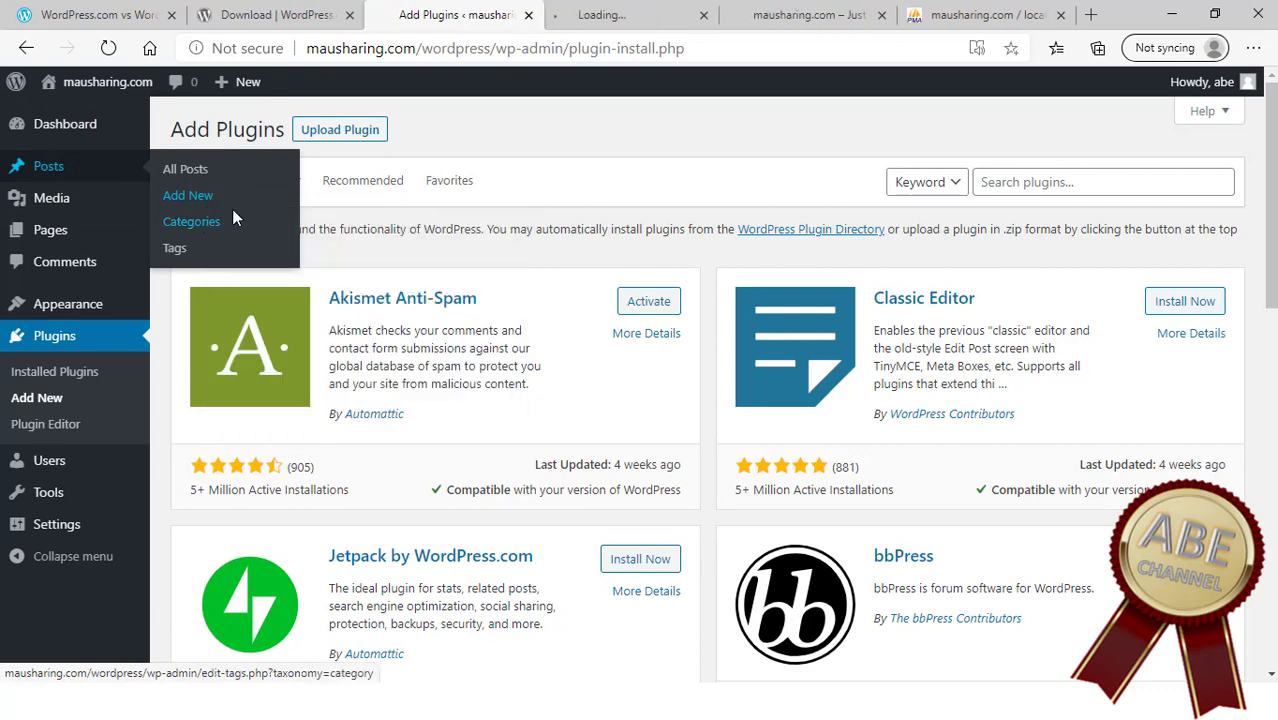
- In the new post tab, dismiss the welcome tour and show the Document settings panel
click(640, 18)
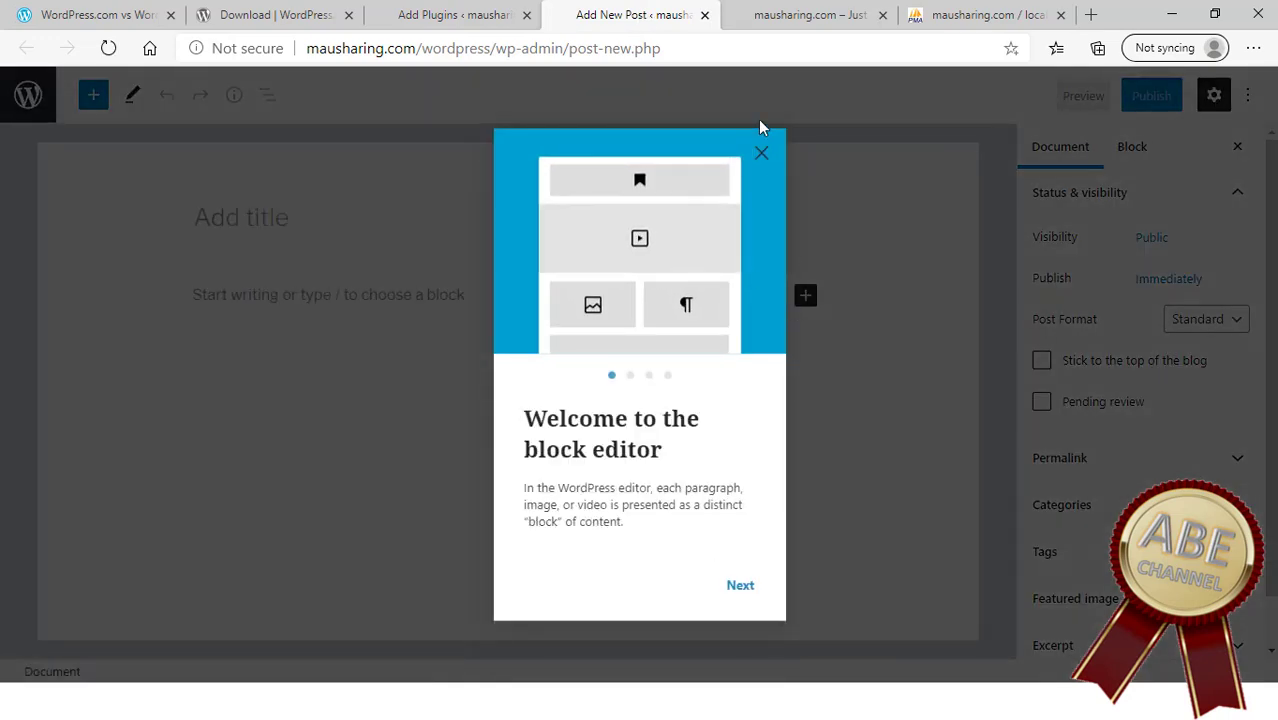
click(762, 155)
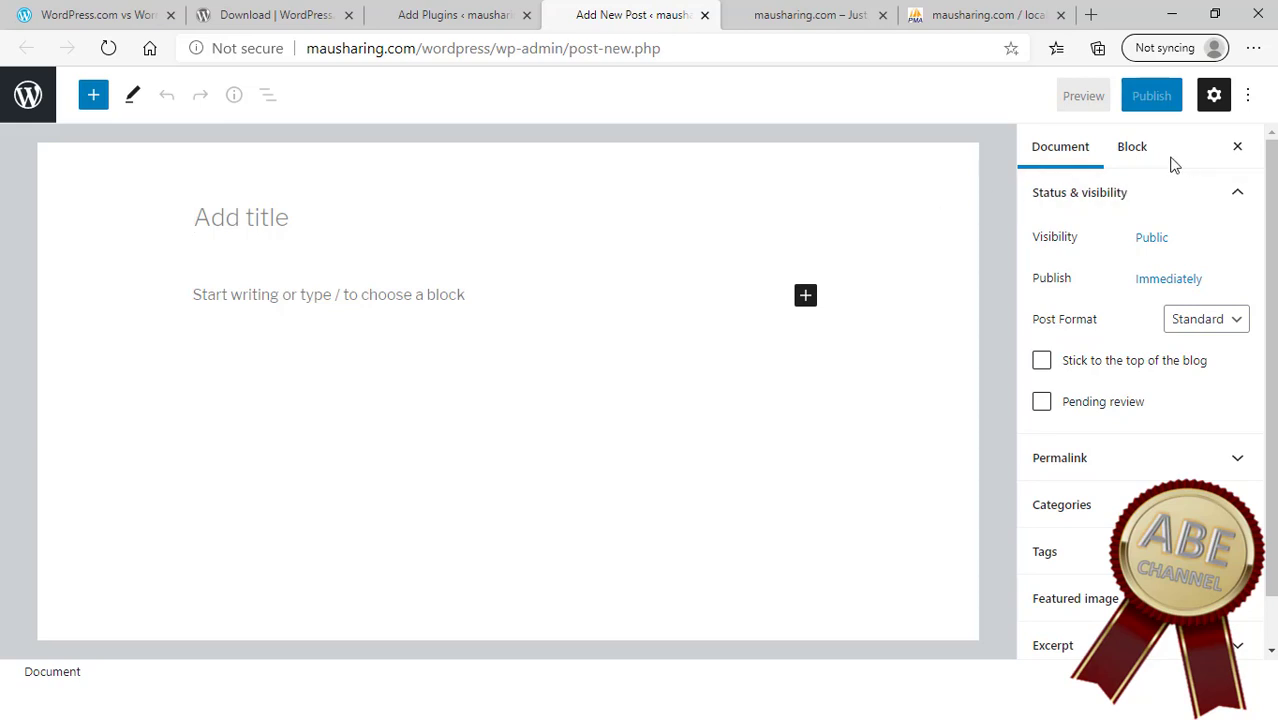
click(1136, 160)
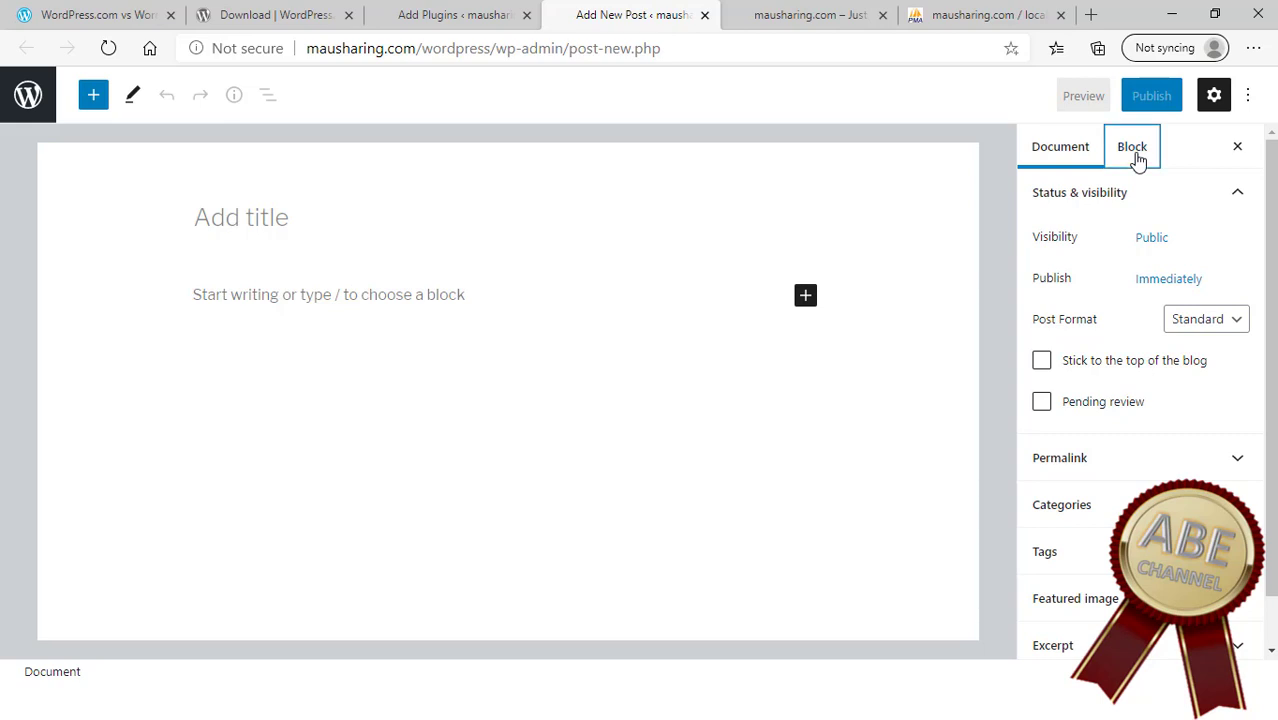
click(1058, 158)
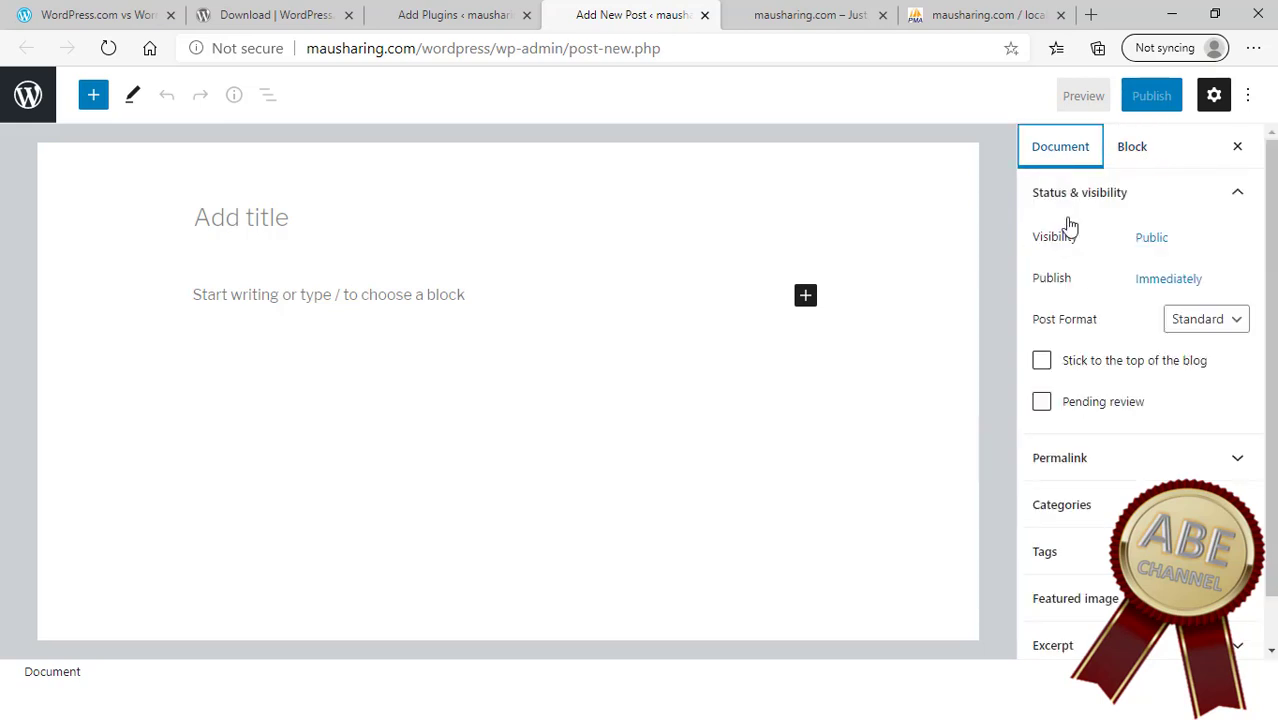
- Install the Classic Editor plugin from Add Plugins, then browse the featured plugins
click(444, 18)
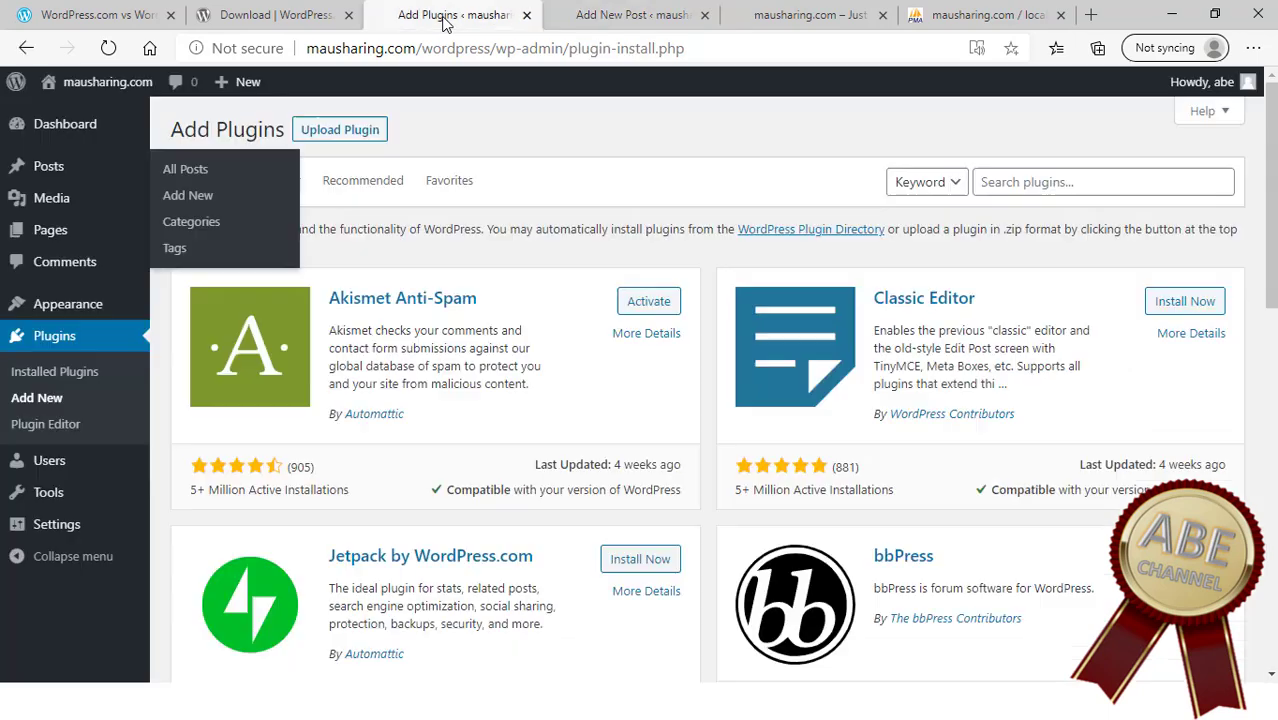
click(1172, 306)
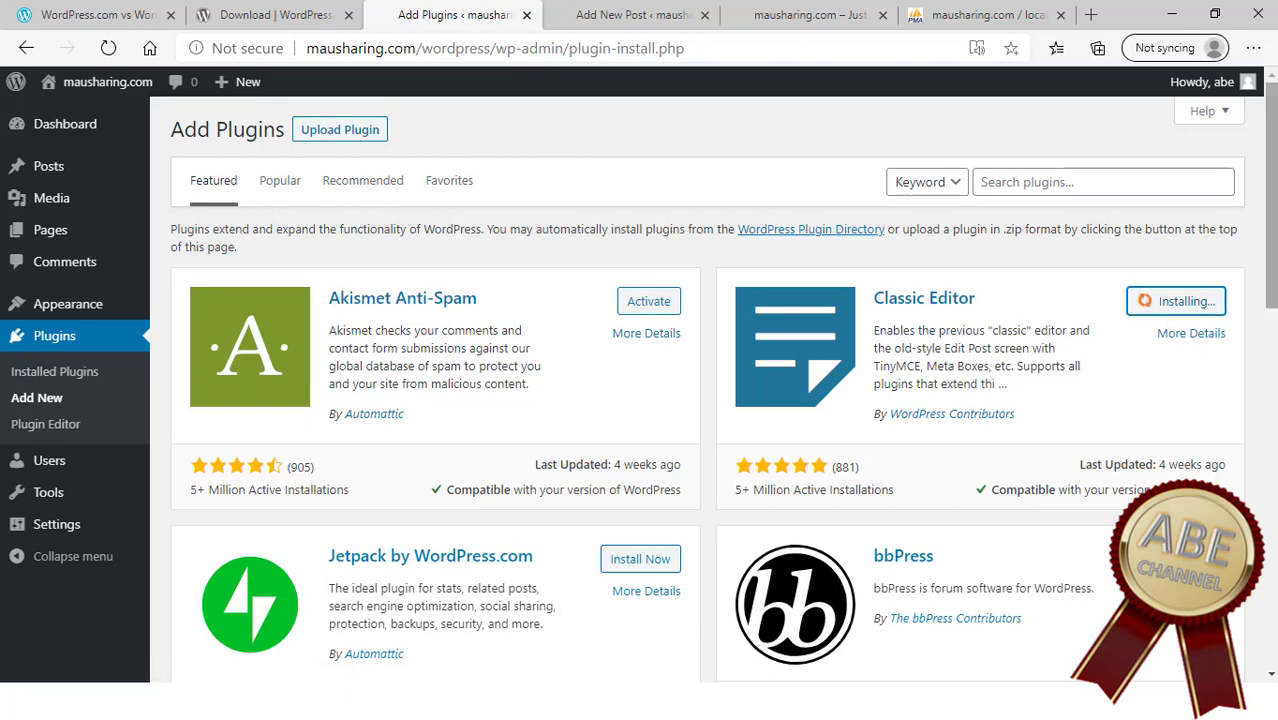
drag(1274, 247, 1273, 294)
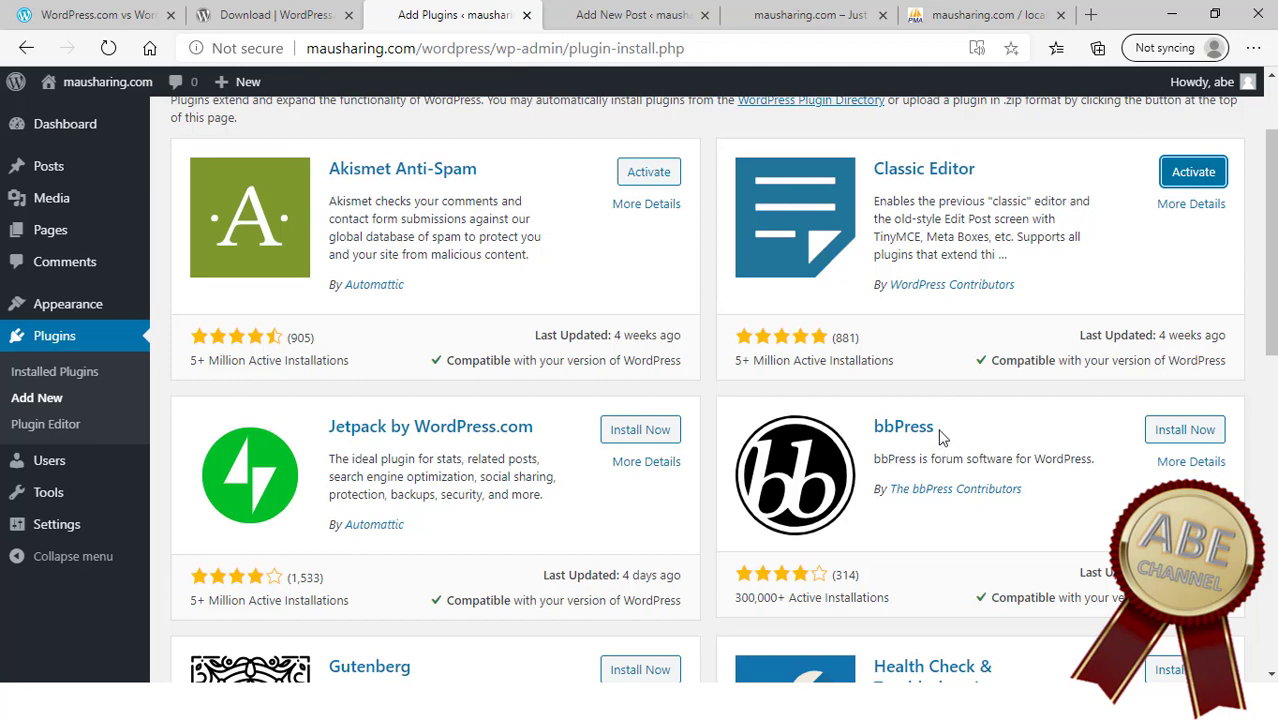
drag(940, 436, 868, 436)
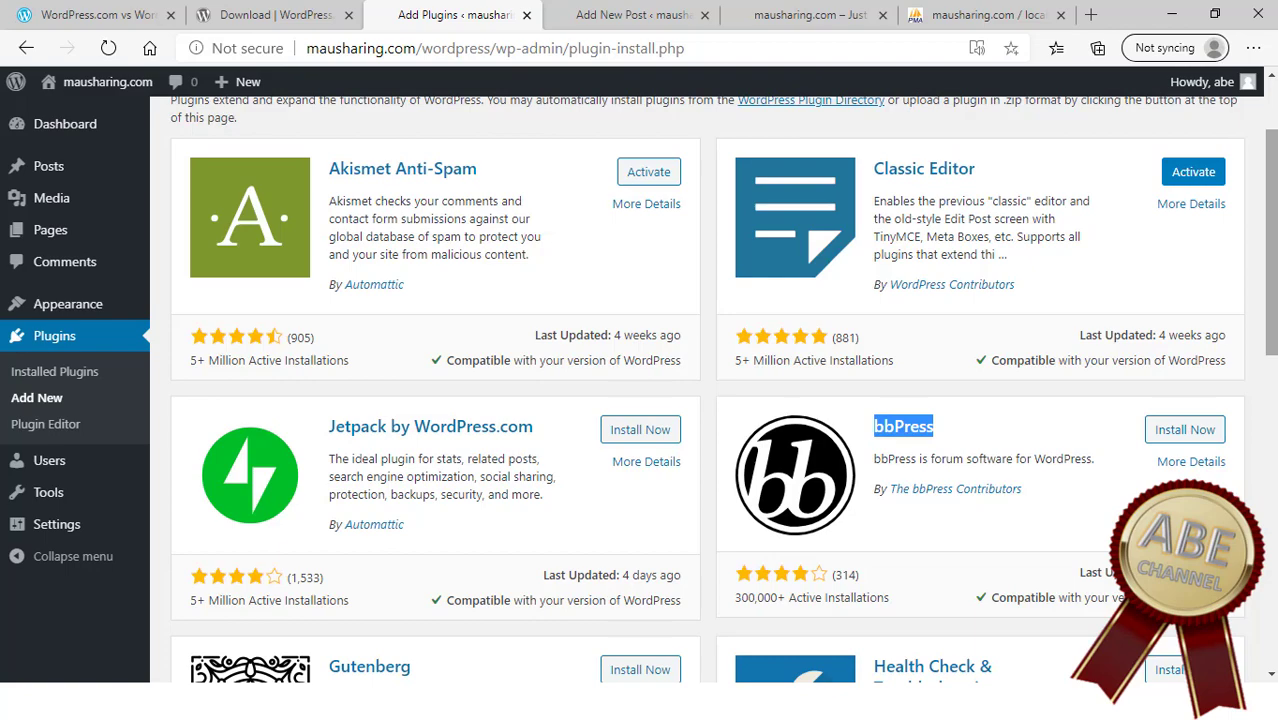
scroll(707, 390, down, 4)
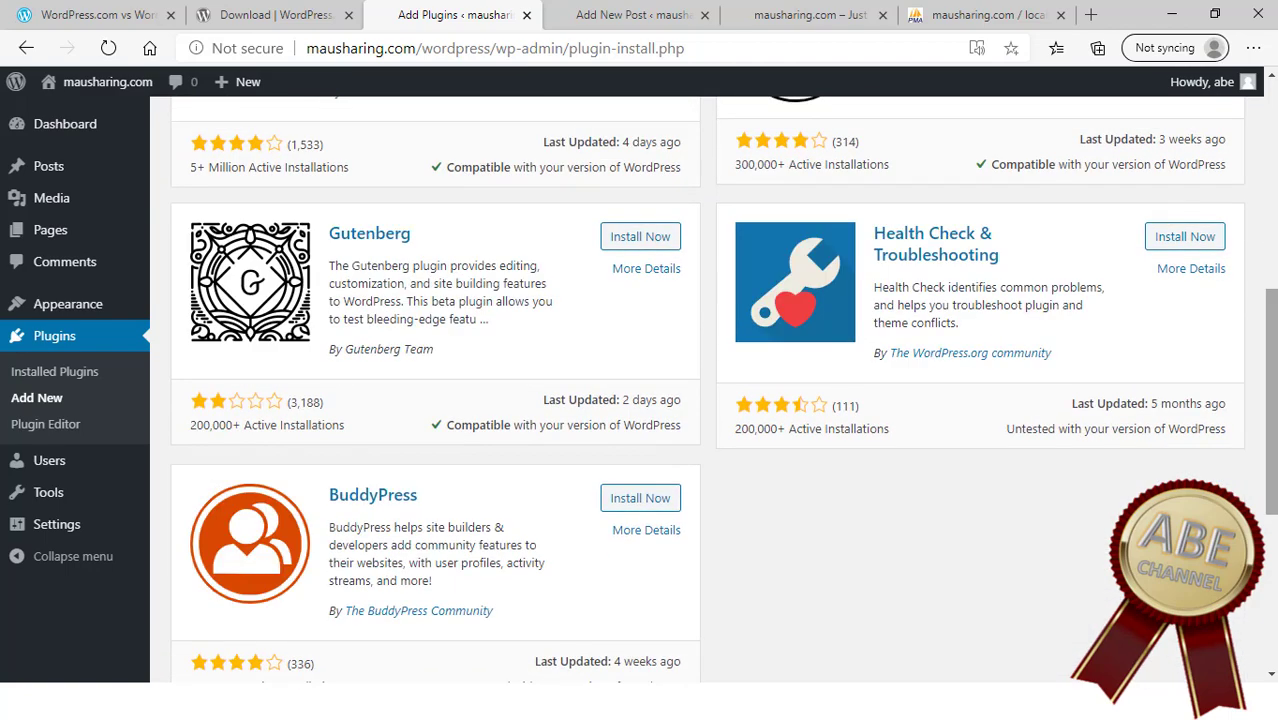
scroll(707, 390, down, 2)
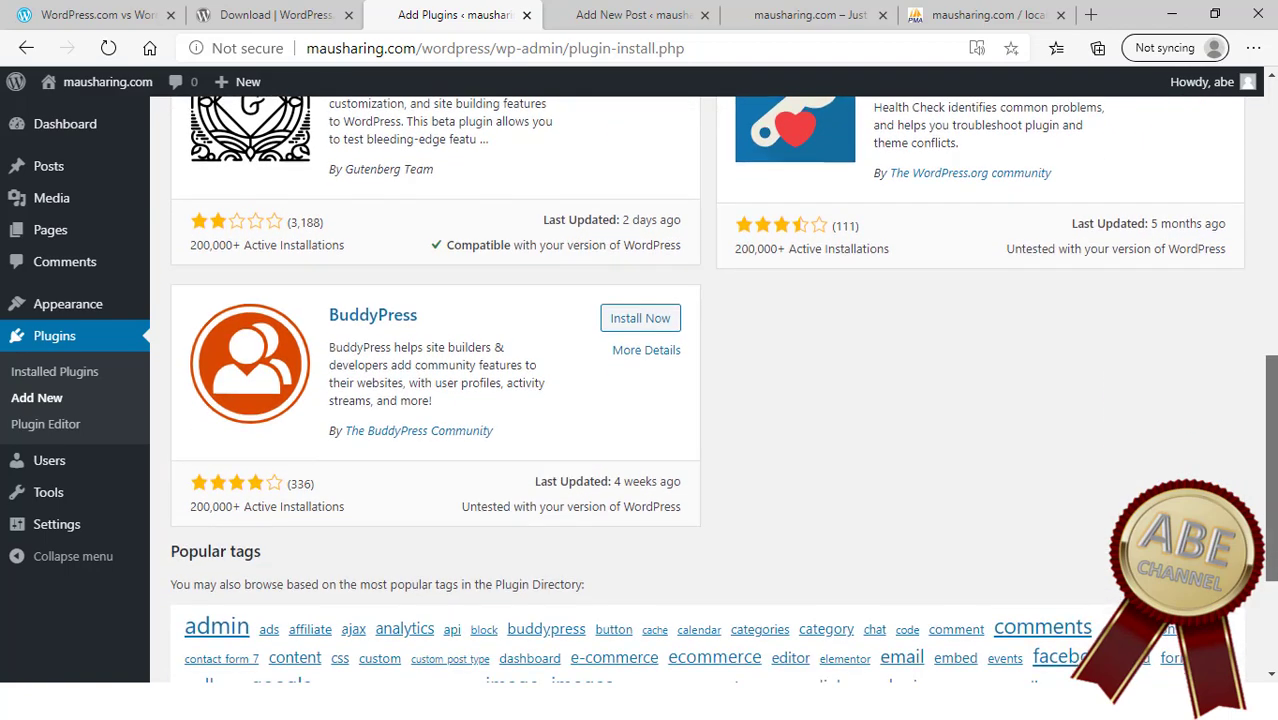
scroll(1080, 240, up, 6)
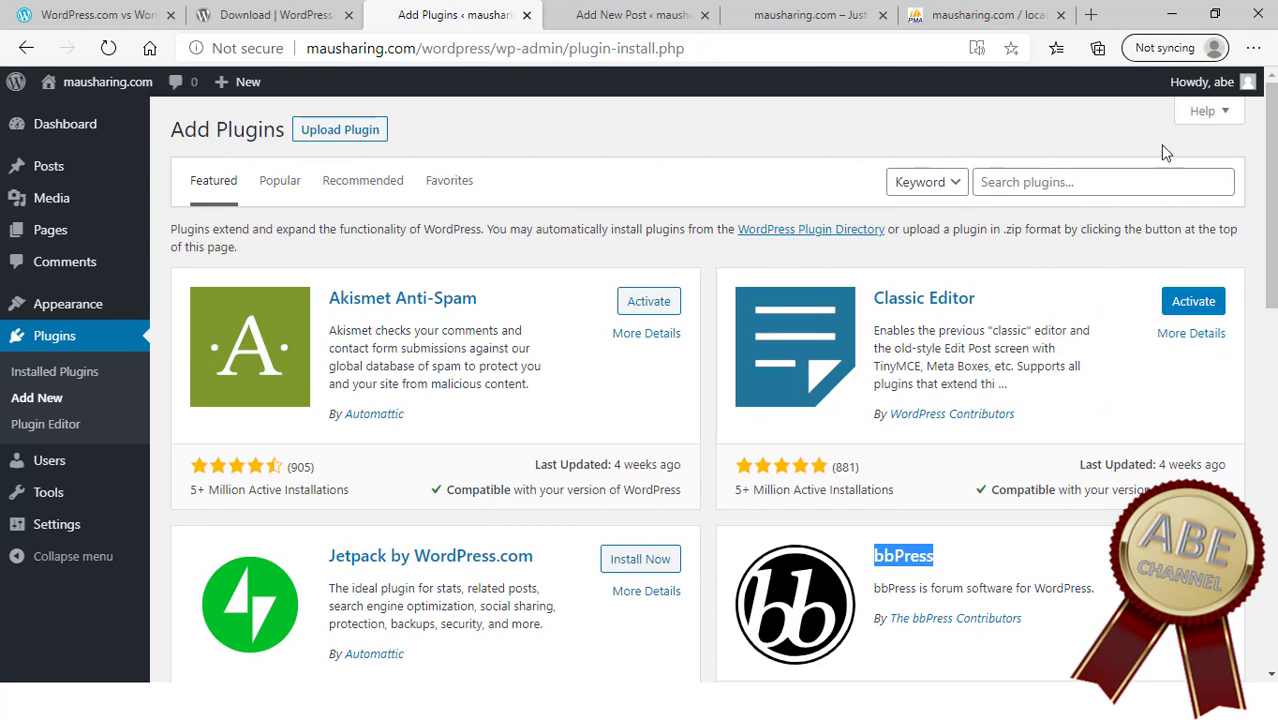
- Search the plugin directory for 'woo comme', then erase the search term
click(1132, 185)
text(woo)
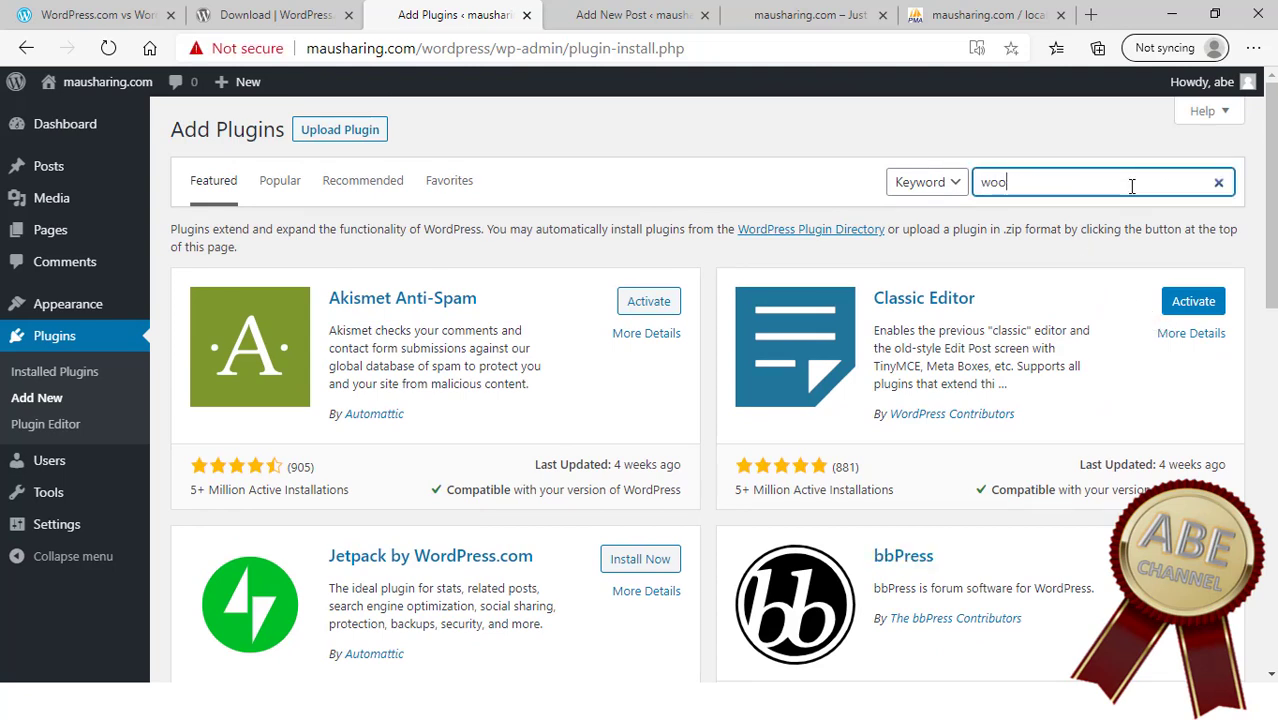
text( commer)
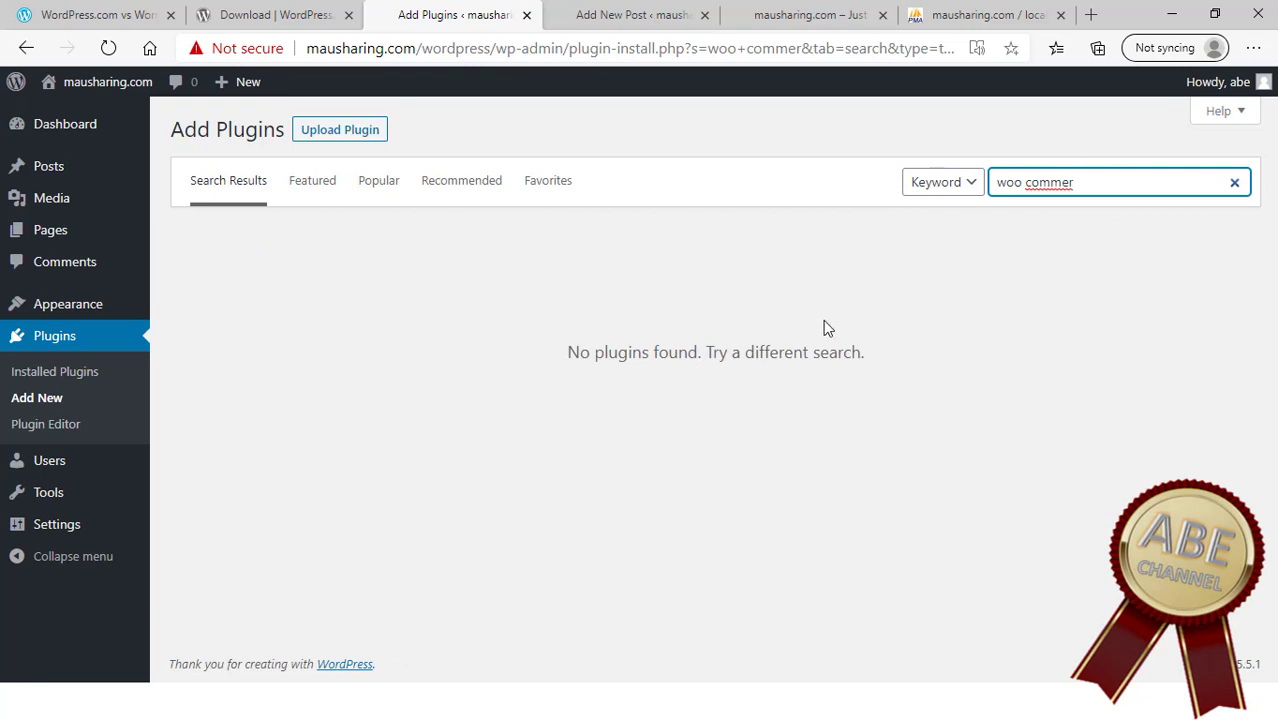
key(BackSpace)
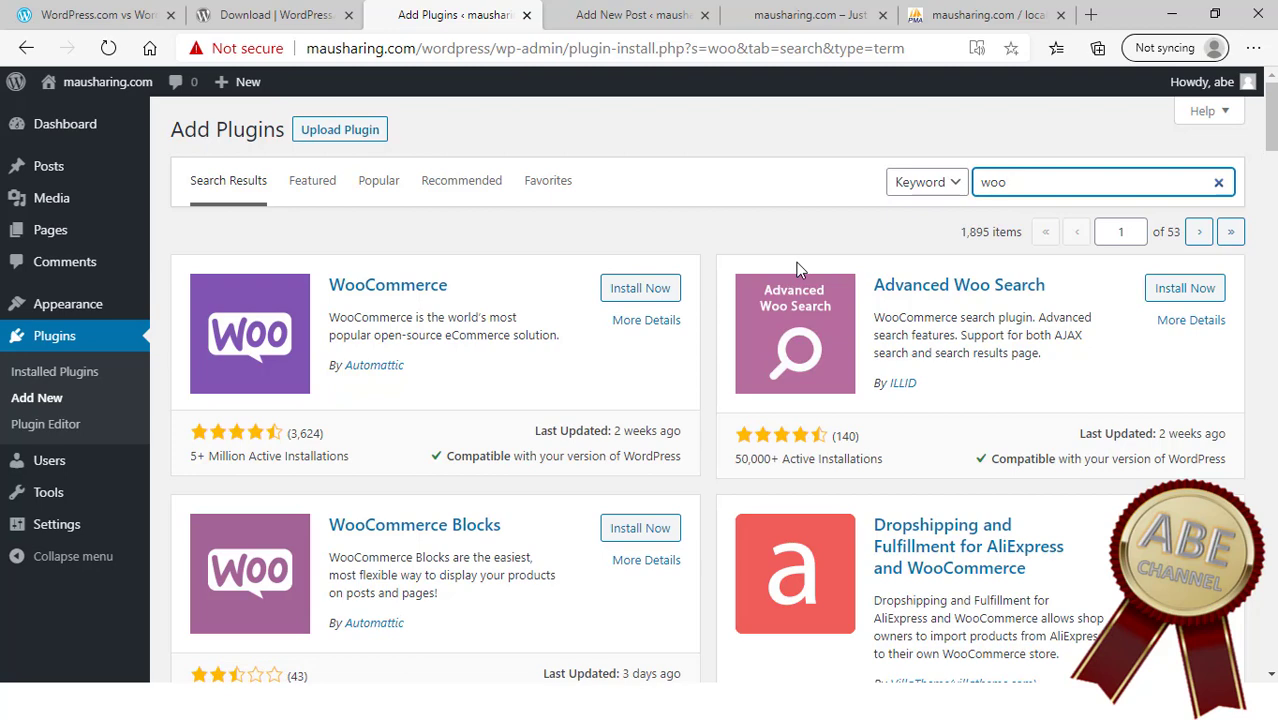
key(BackSpace)
key(BackSpace)
key(BackSpace)
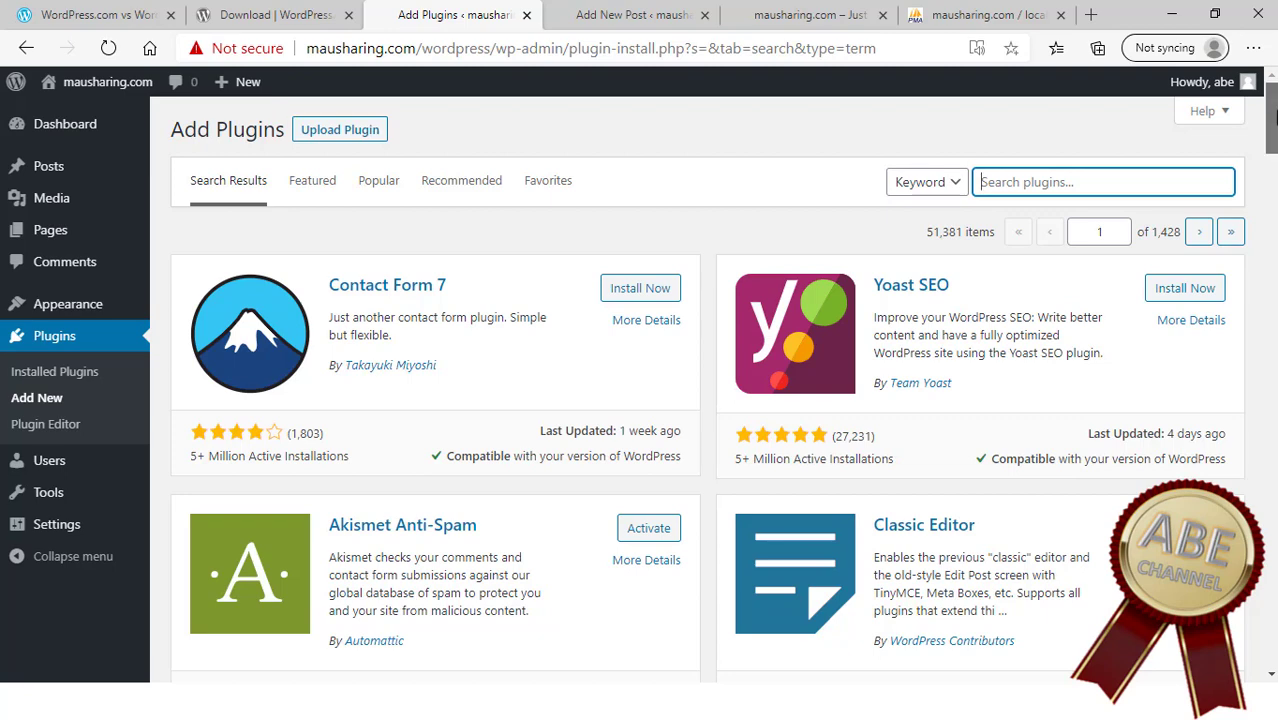
- Activate Classic Editor and go back to the Add New Post tab
drag(1272, 112, 1274, 131)
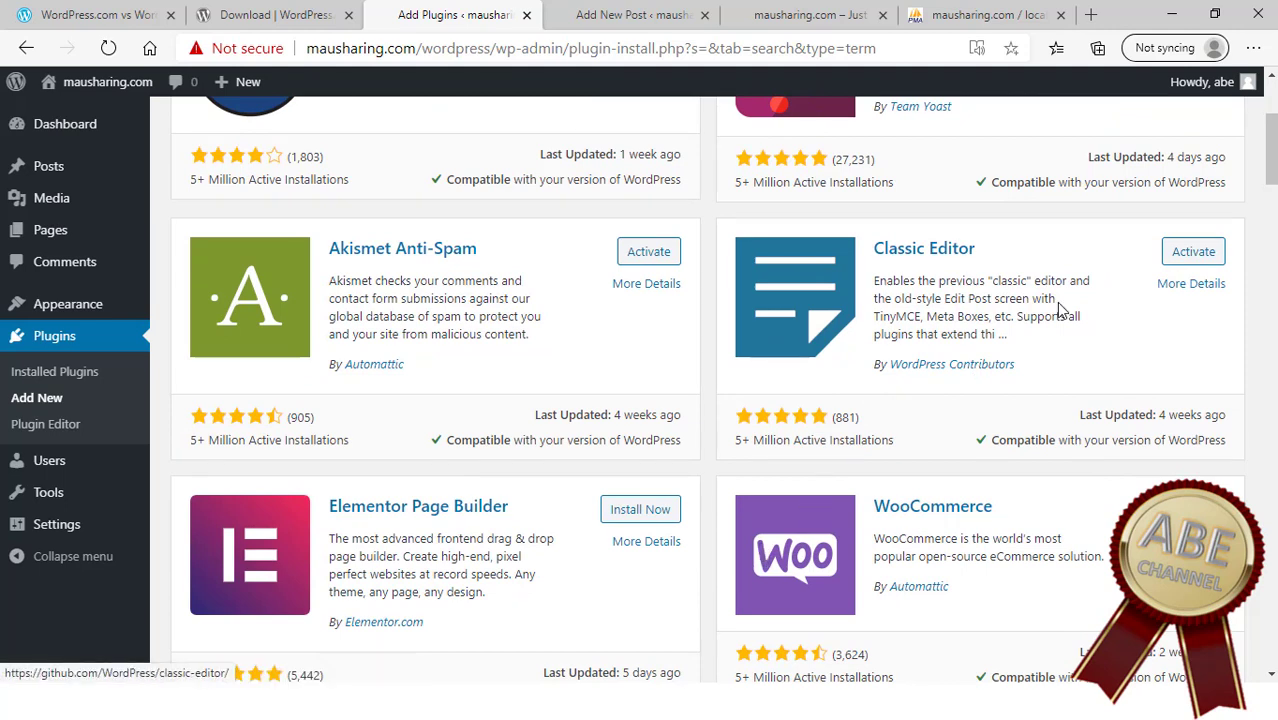
click(1199, 262)
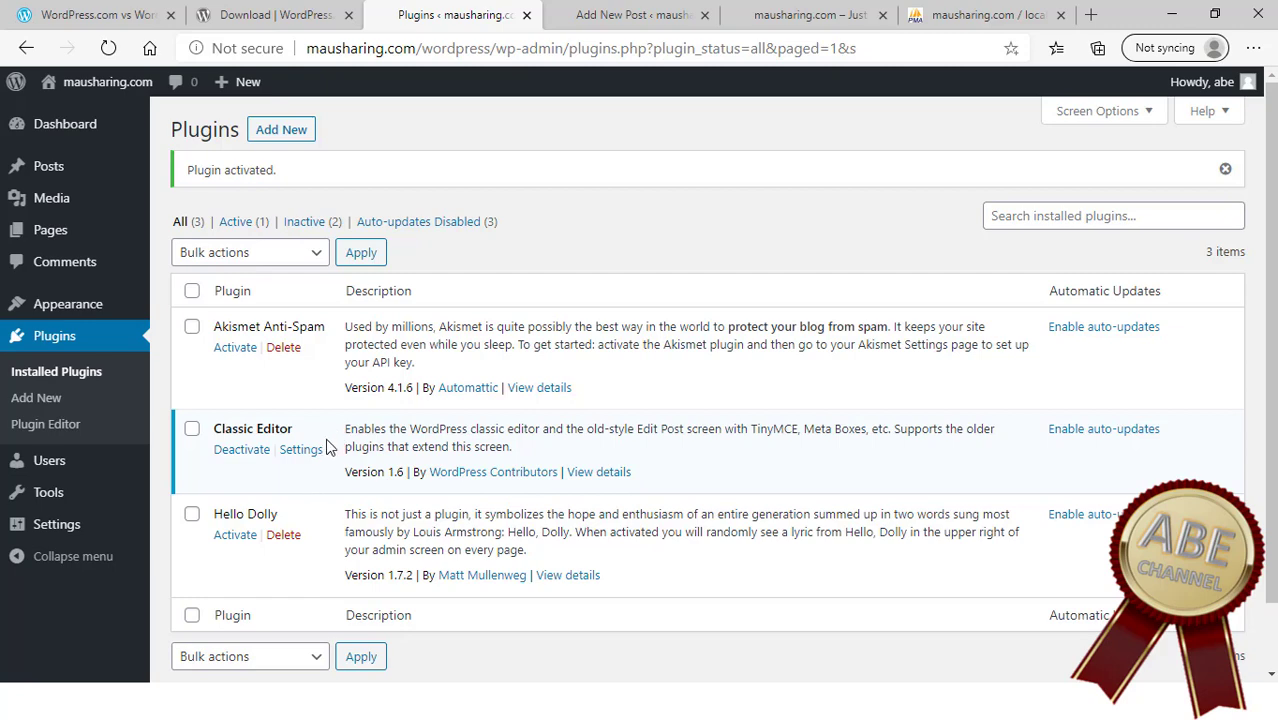
click(637, 14)
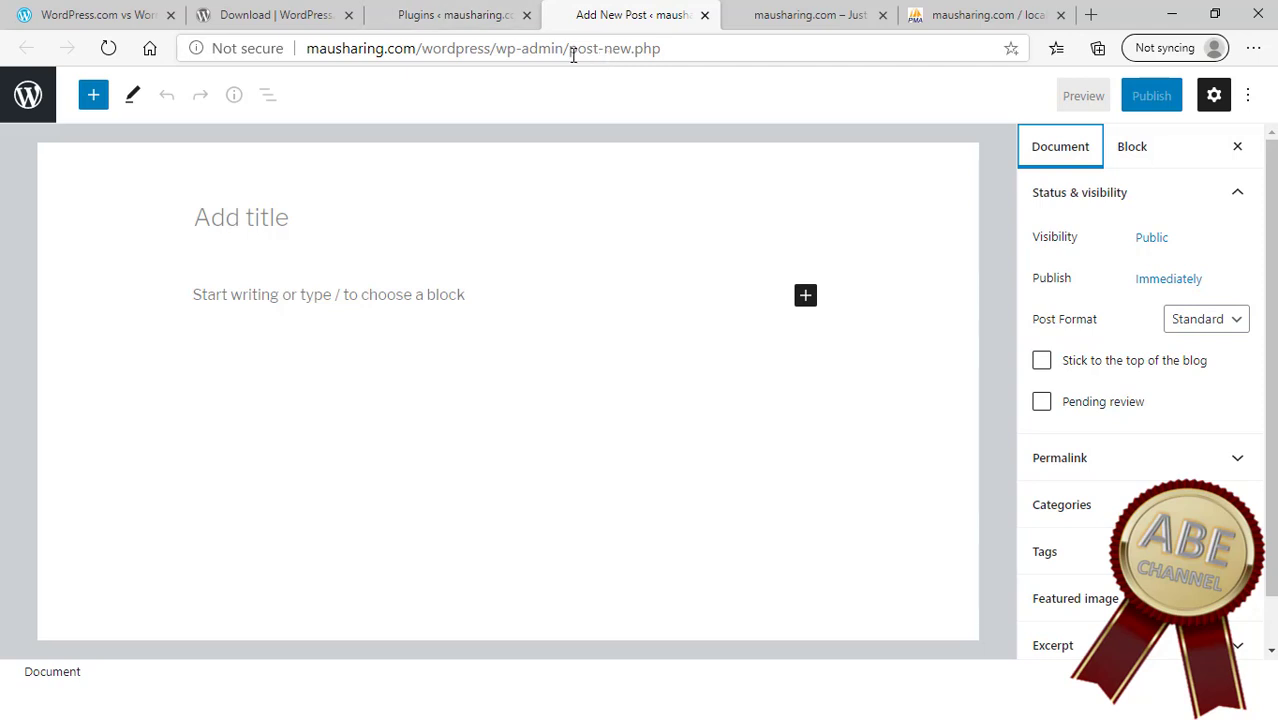
- Reload the editor as Classic Editor and enter the title 'ini tulisan pertama'
key(F5)
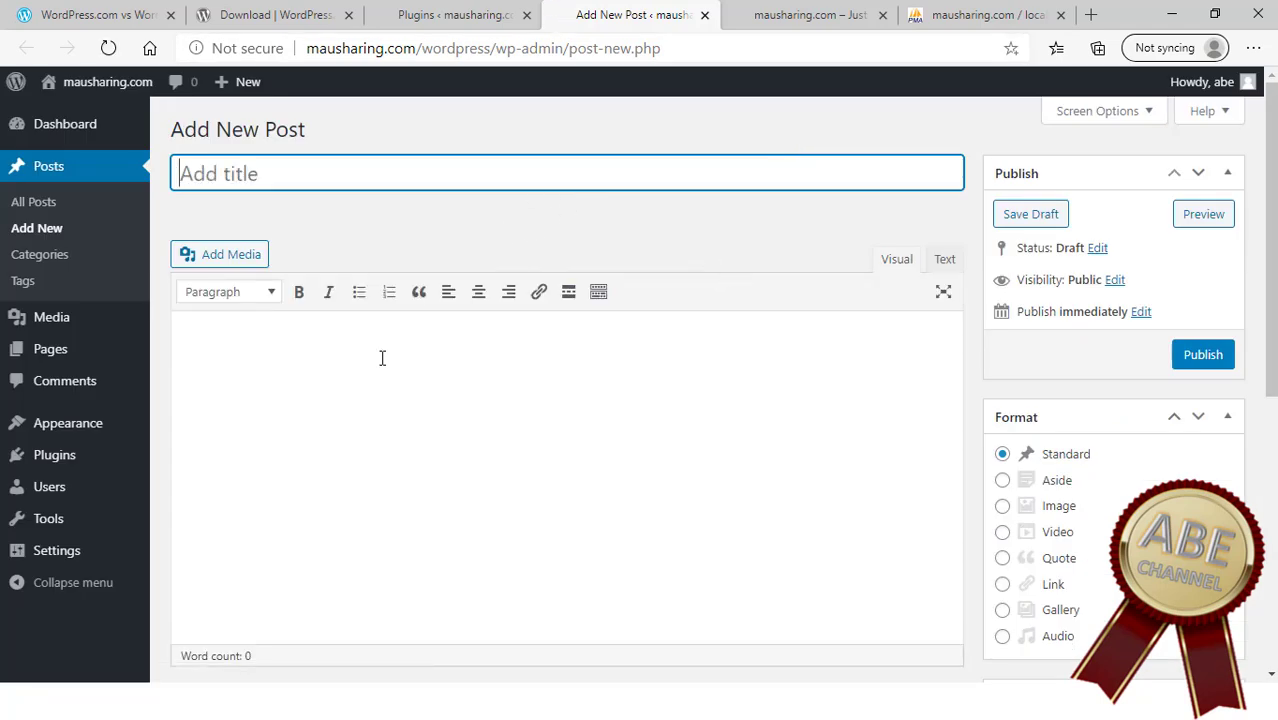
click(352, 408)
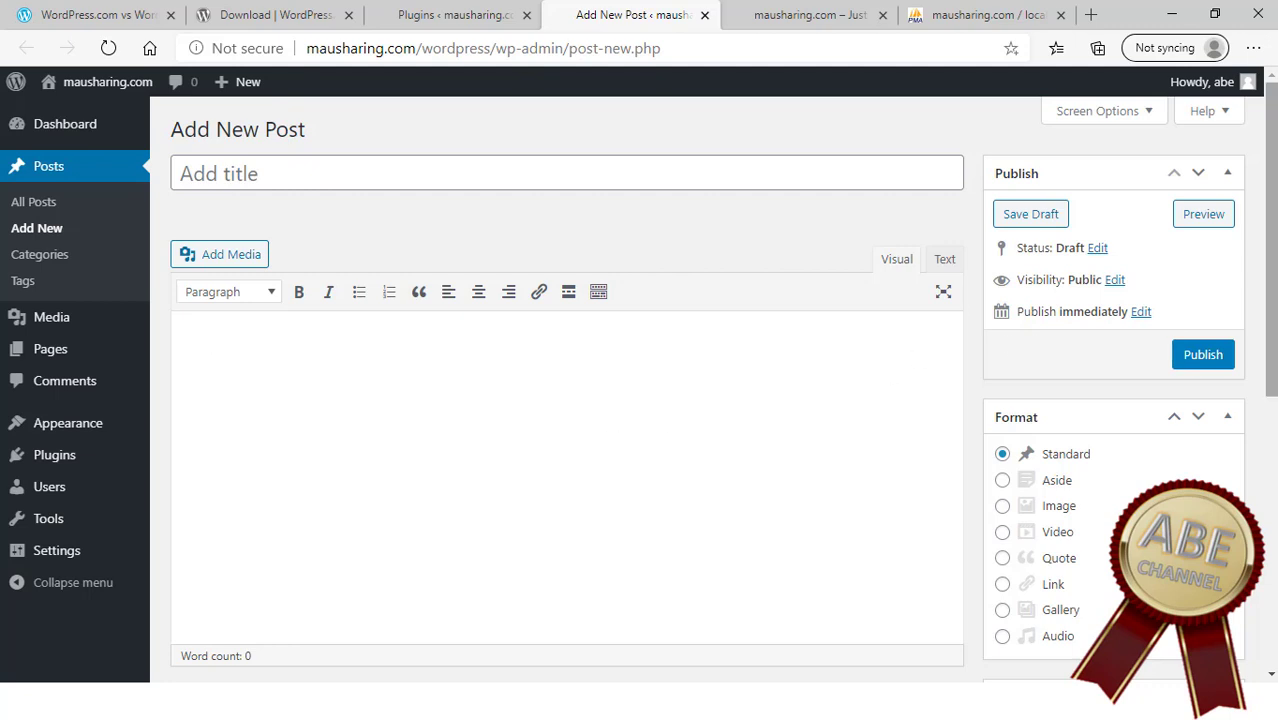
click(475, 167)
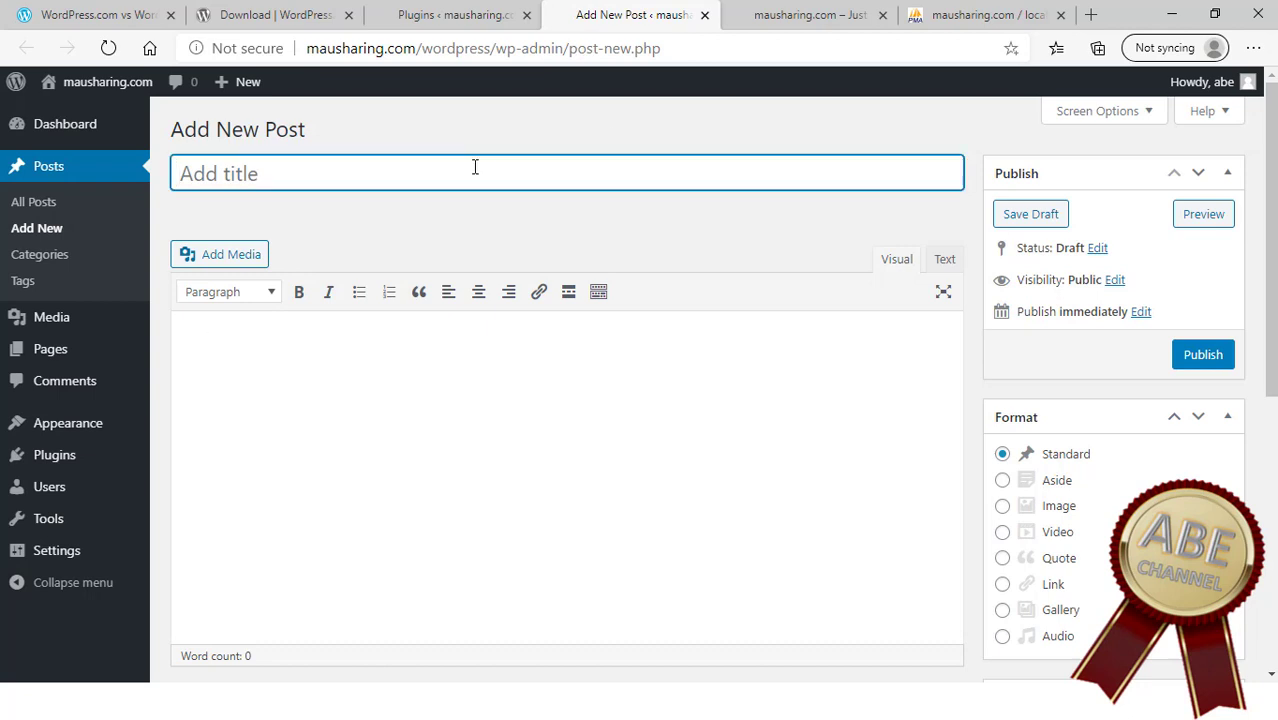
text(alsf)
key(BackSpace)
key(BackSpace)
key(BackSpace)
key(BackSpace)
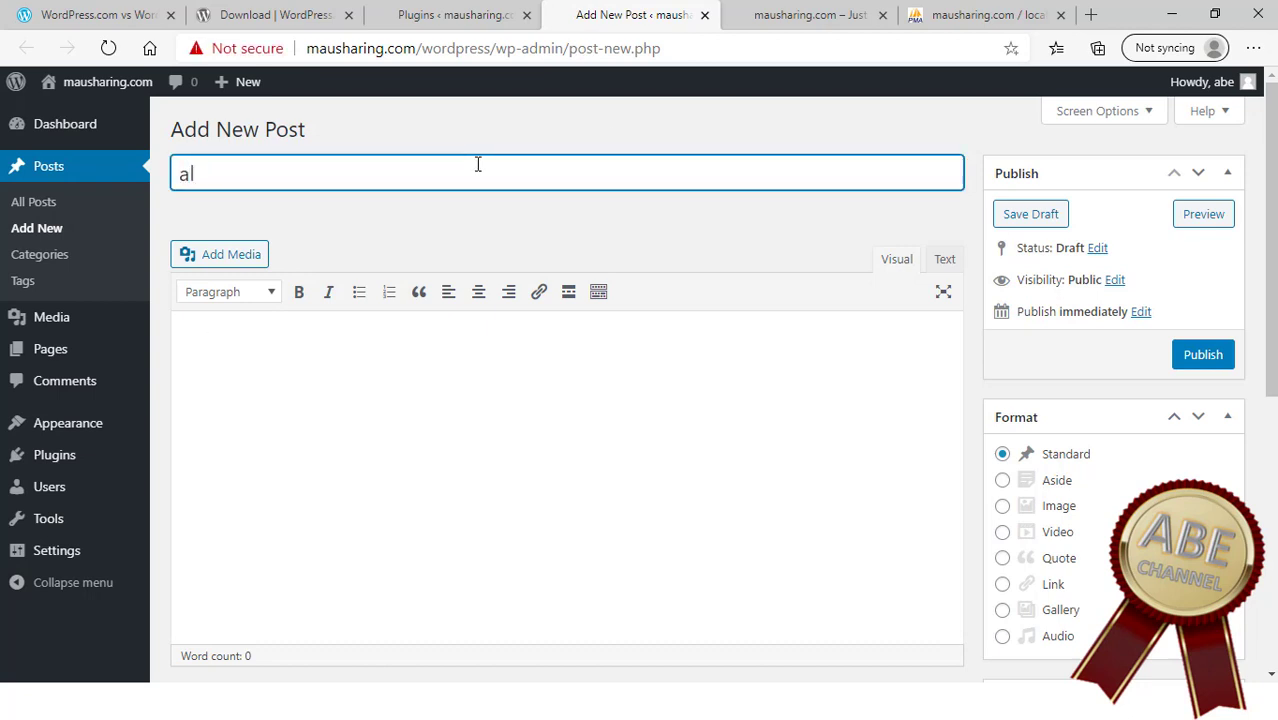
text(ii)
text(ni tulisan)
text( pe)
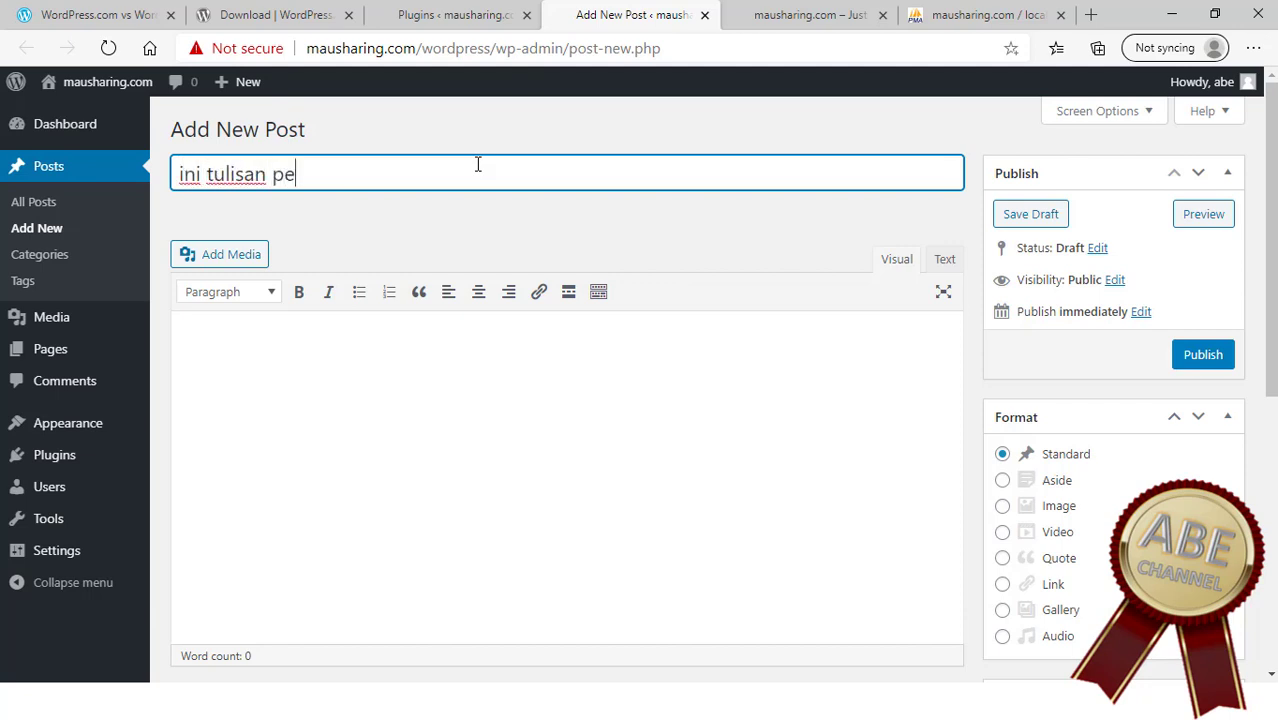
text(rtama)
- Write the post body text 'coba mennlis'
click(437, 376)
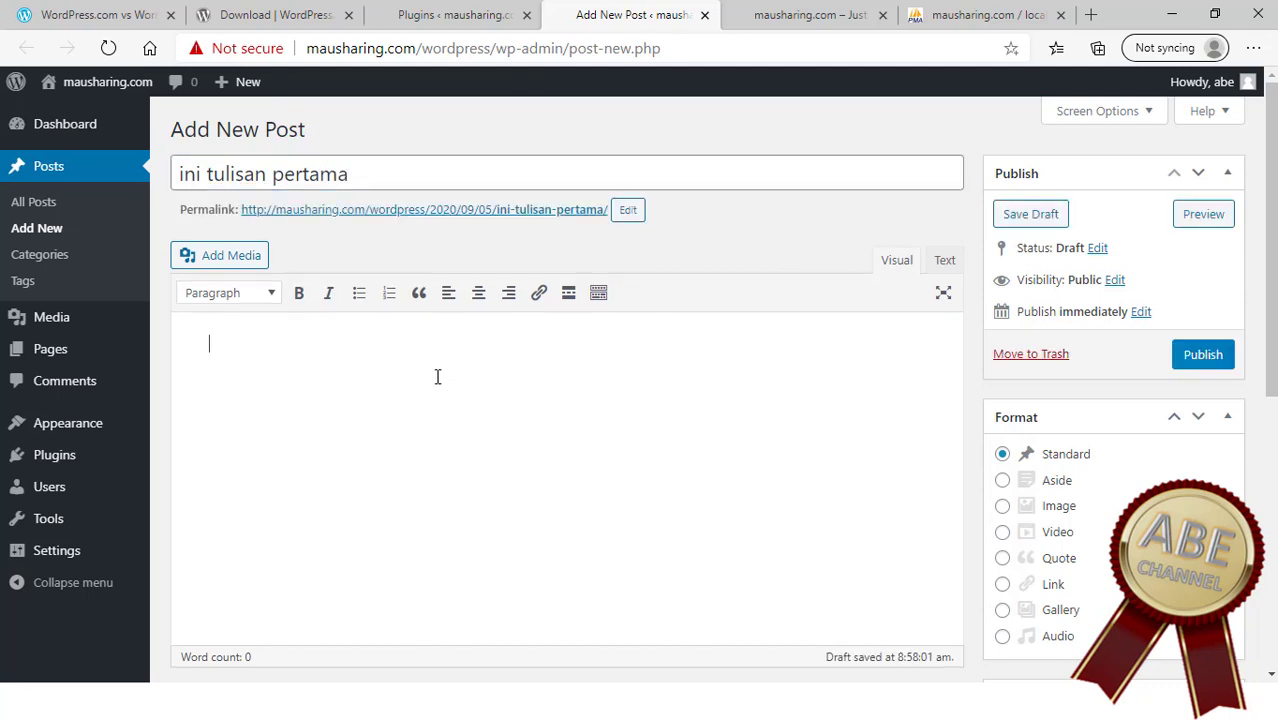
text(coba mennlis)
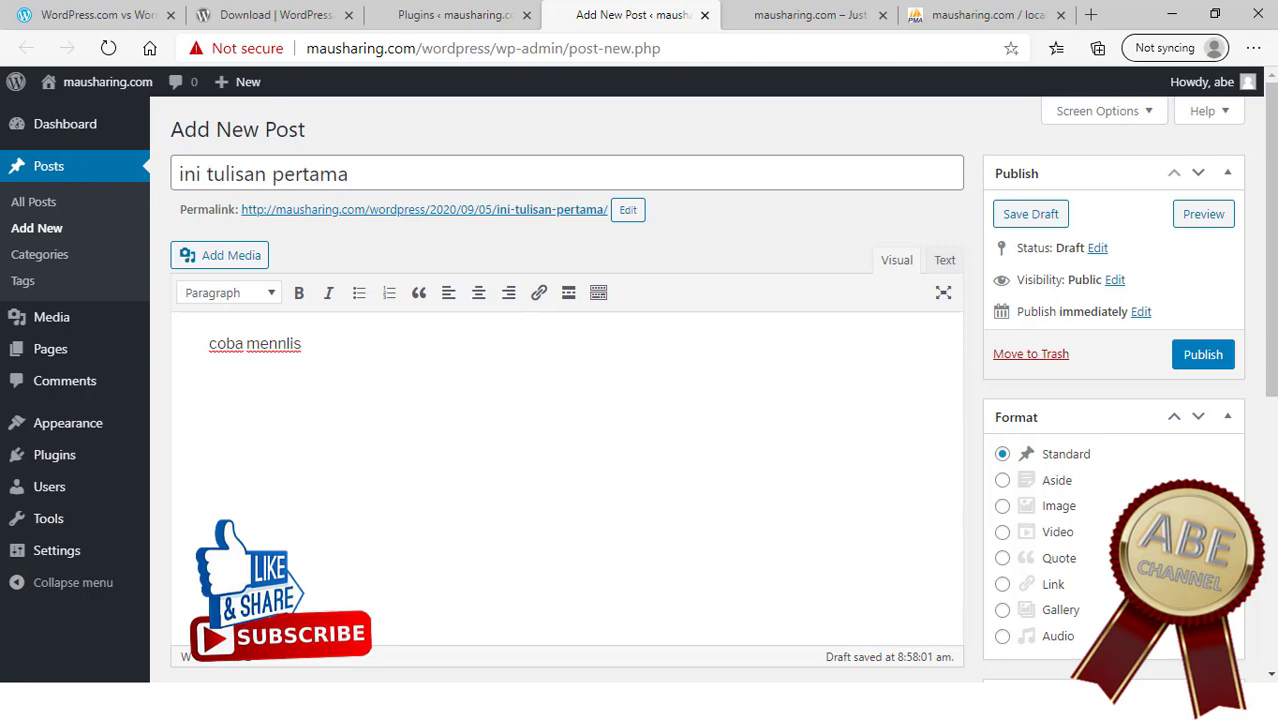
drag(1271, 340, 1271, 401)
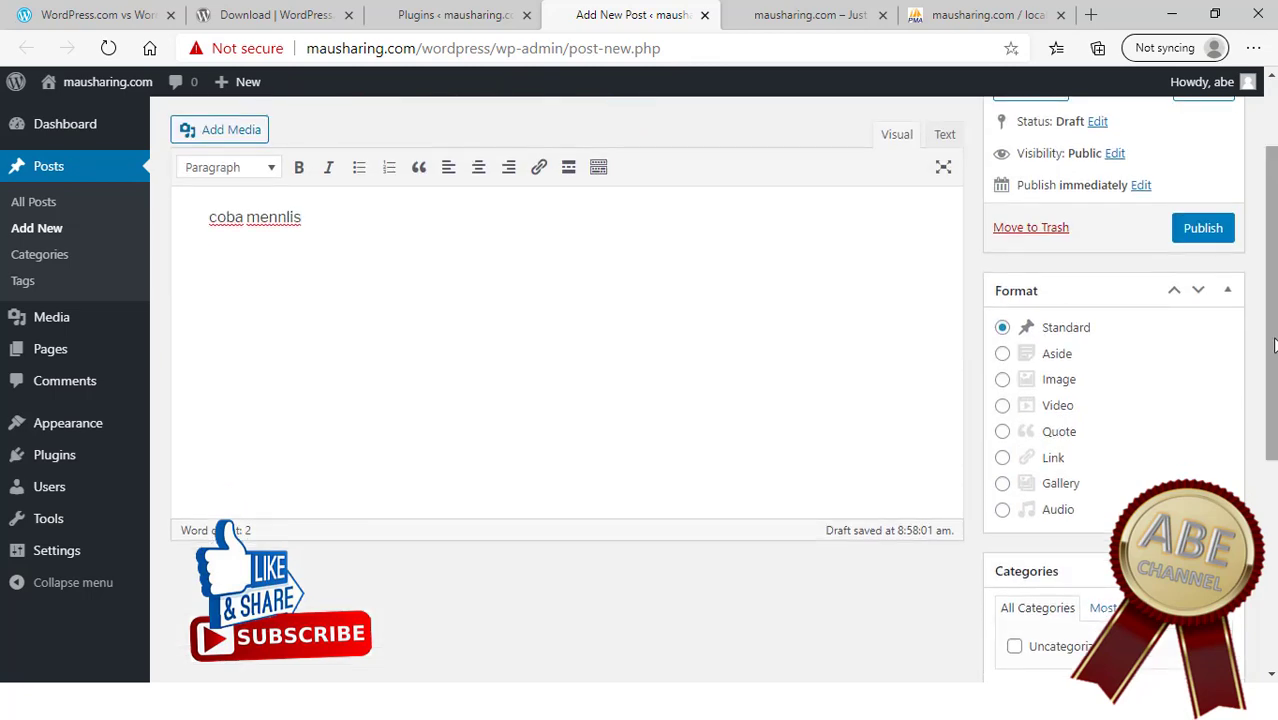
drag(1271, 340, 1270, 278)
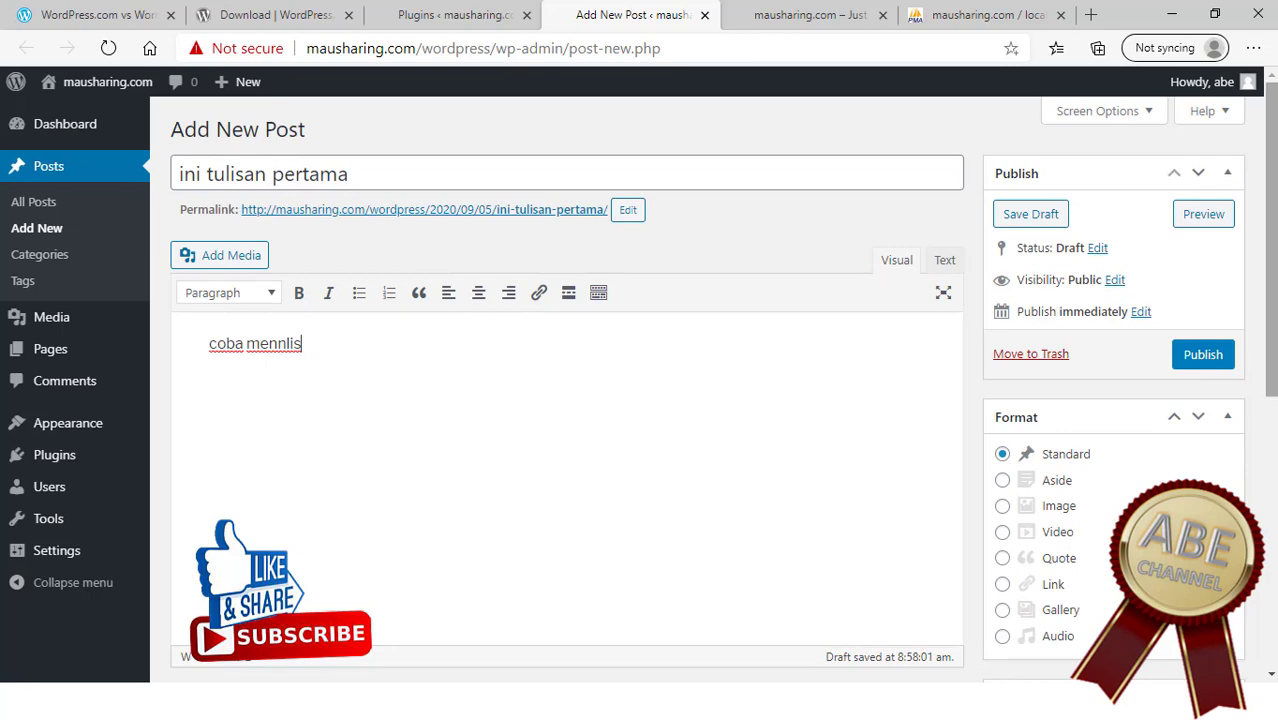
scroll(1271, 380, down, 2)
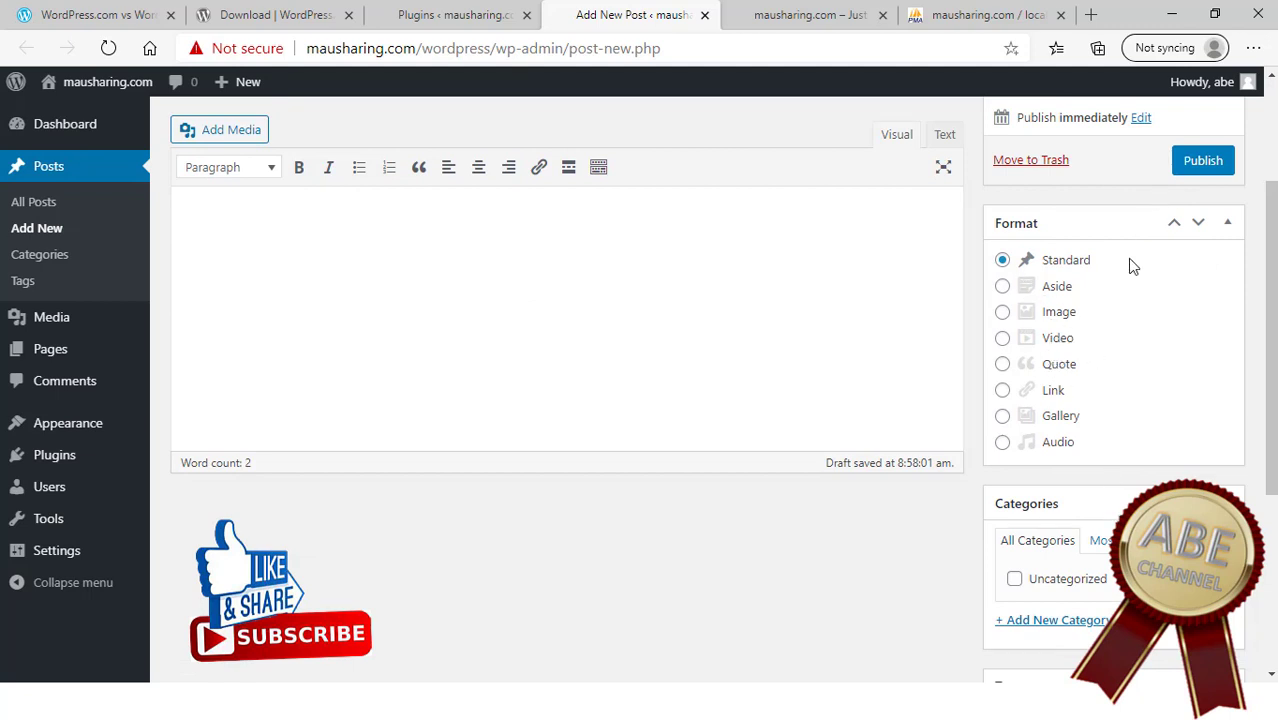
- Keep the Standard post format and create and assign a new category 'general'
click(1042, 314)
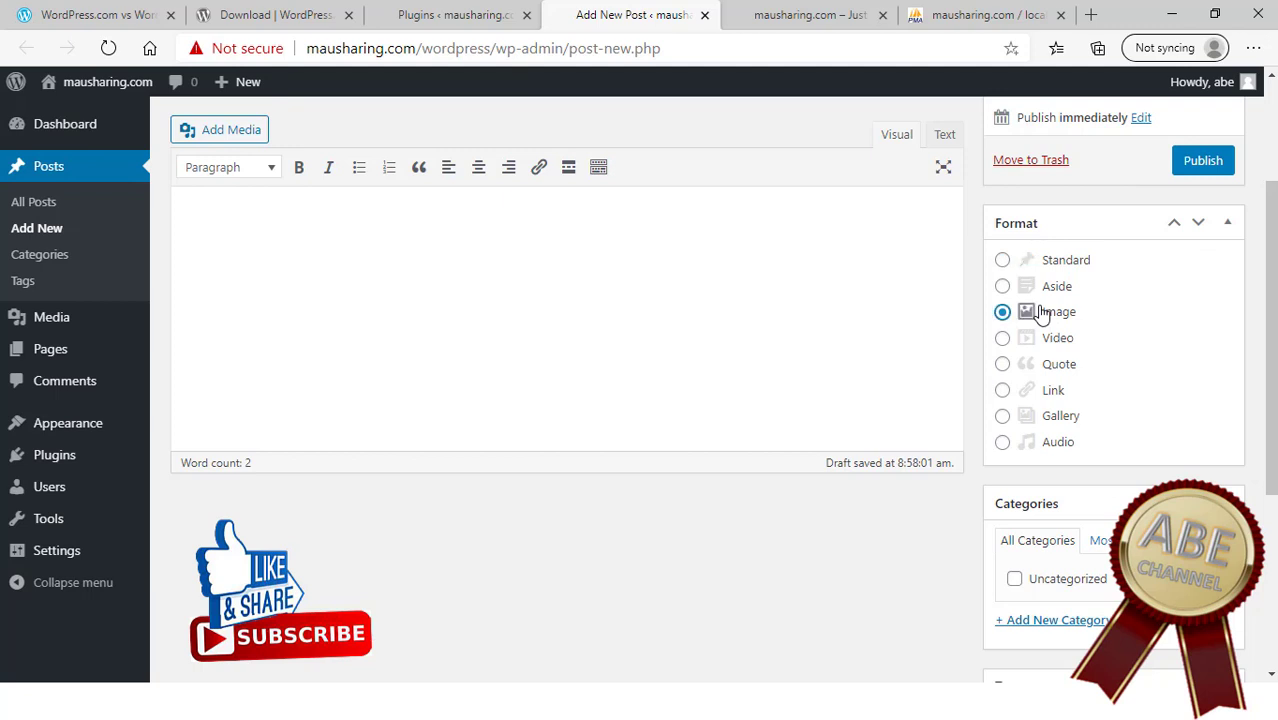
click(1003, 261)
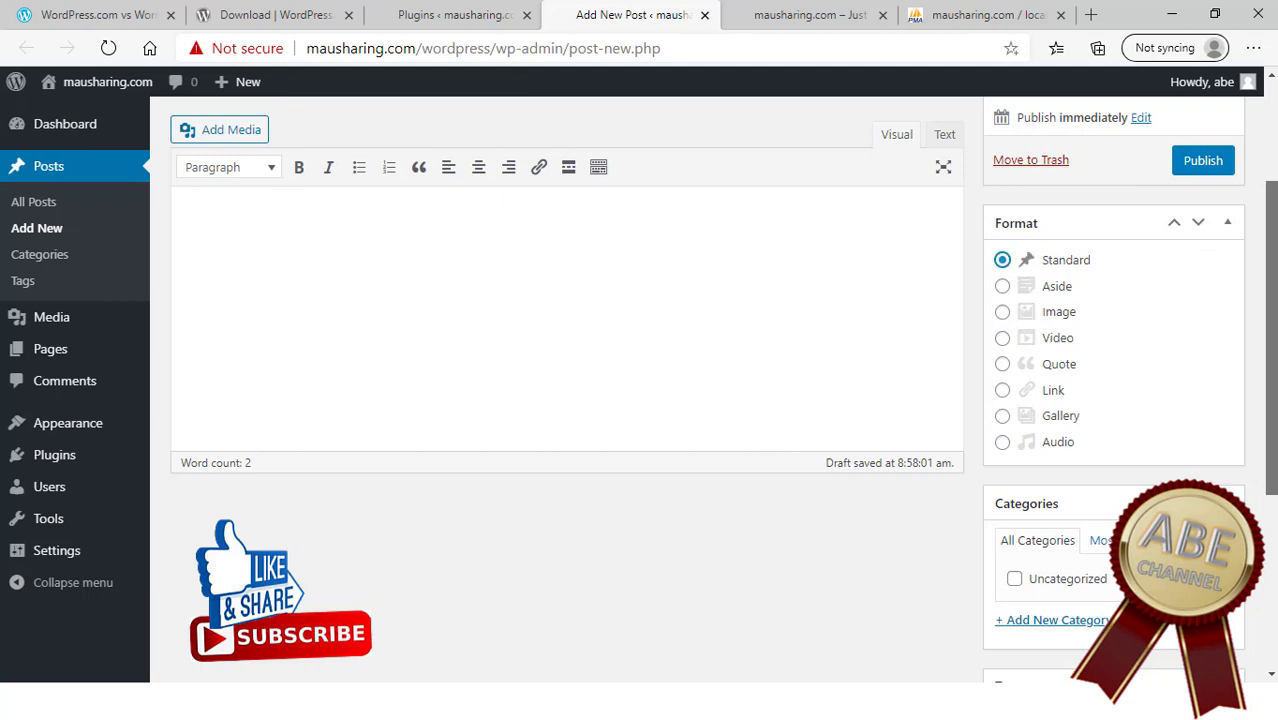
scroll(1270, 340, down, 1)
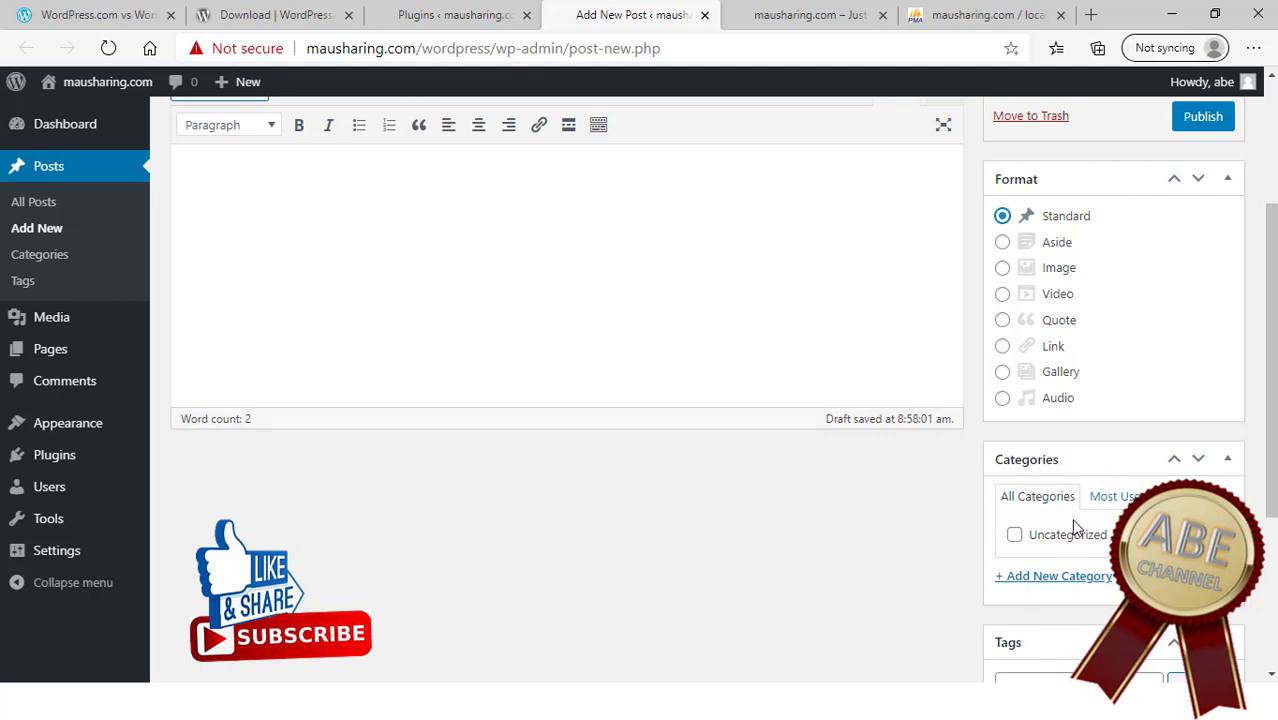
click(1068, 577)
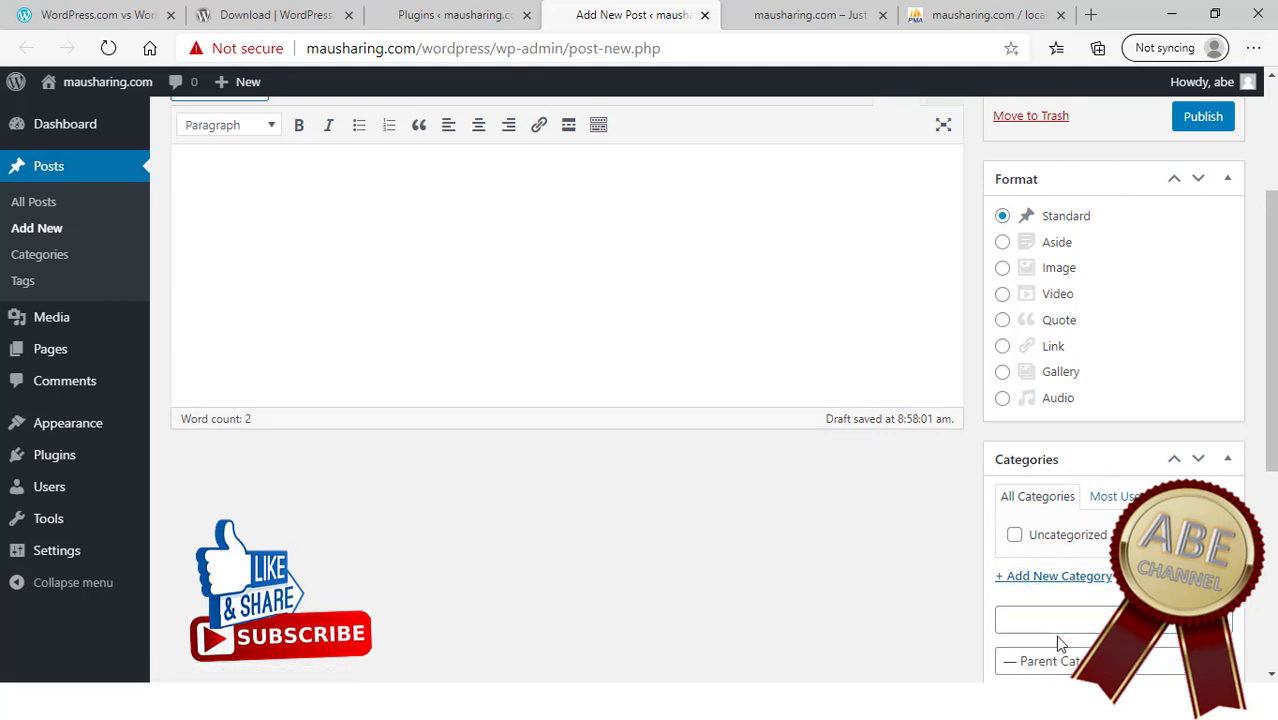
click(1058, 621)
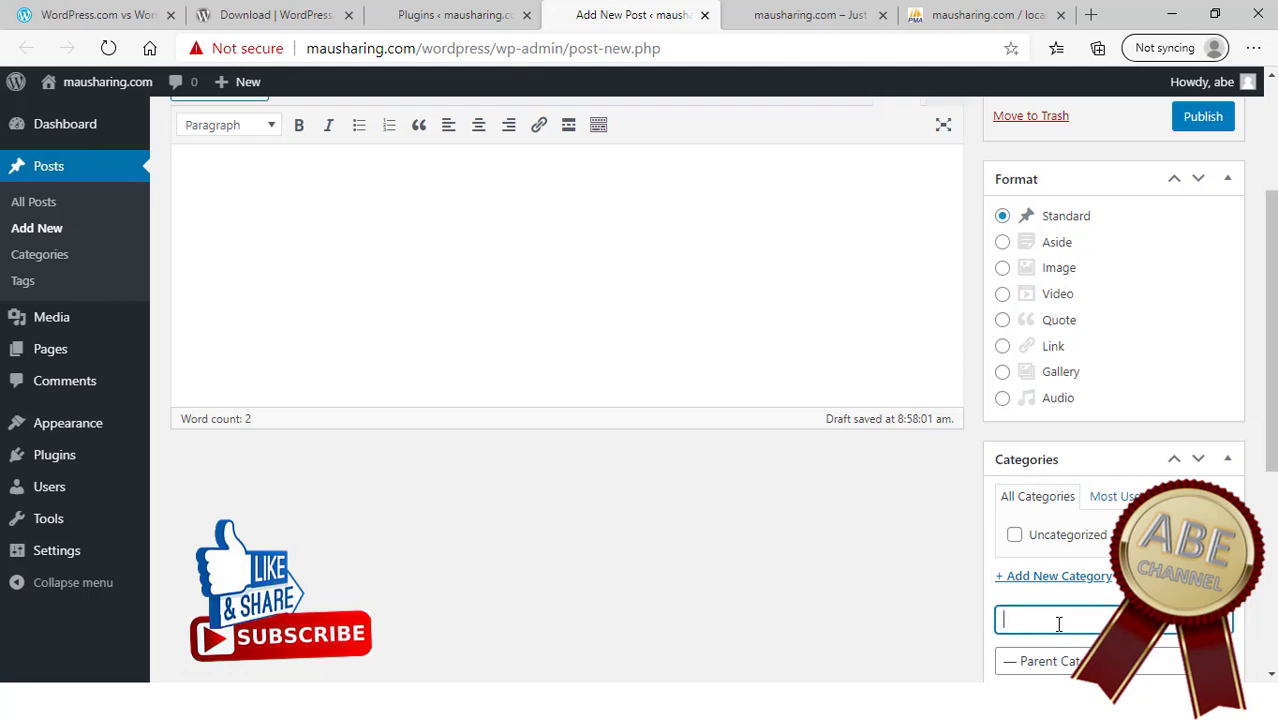
text(general)
drag(1274, 362, 1274, 462)
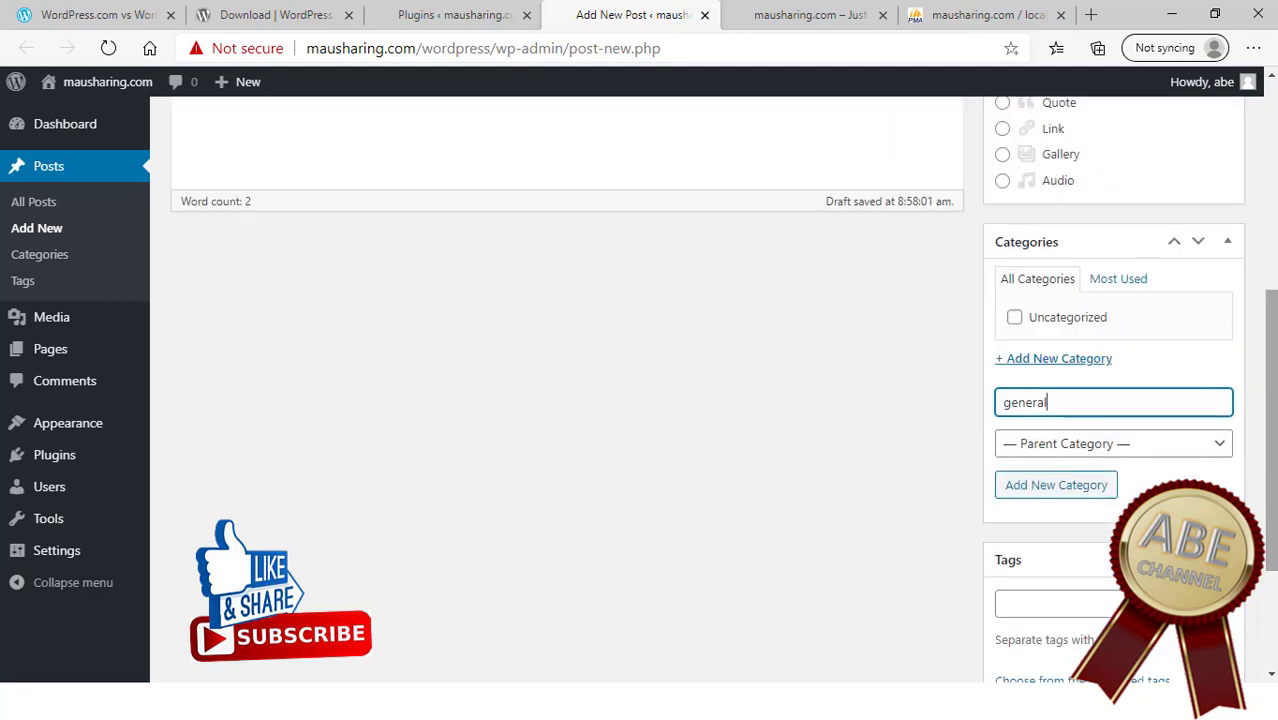
click(1080, 488)
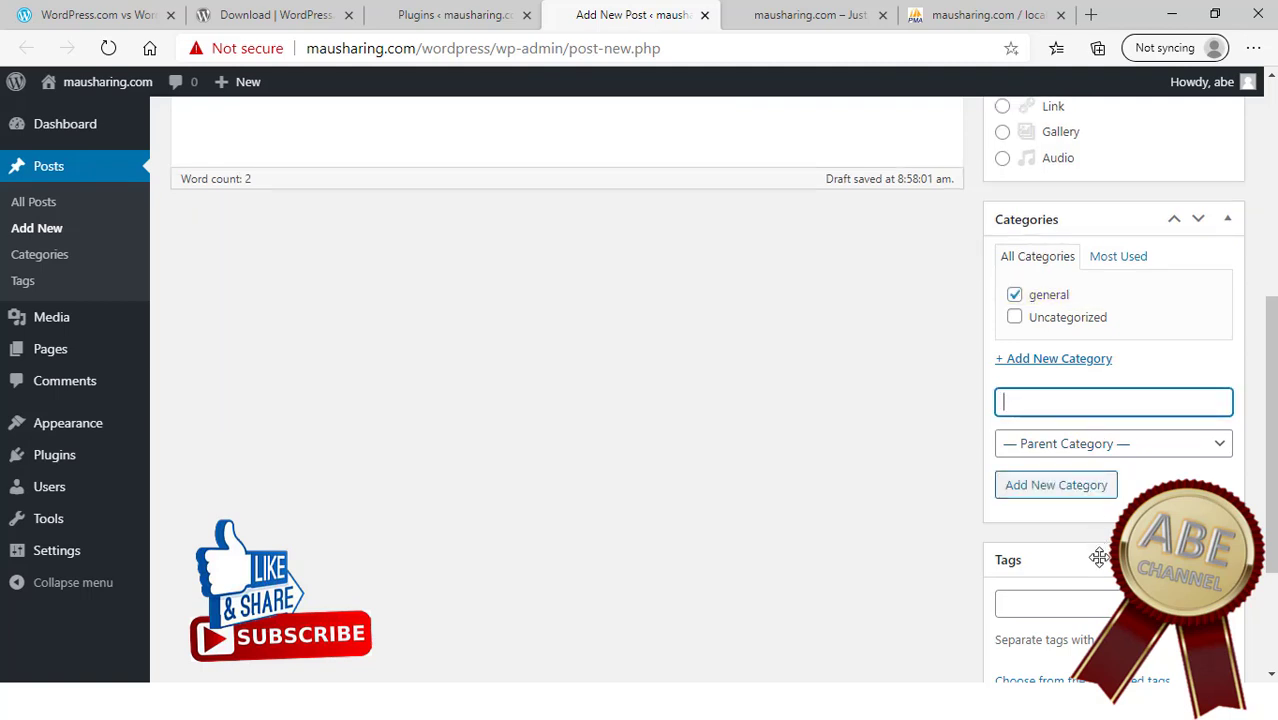
- Tag the post with corentan and tulisan
click(1099, 600)
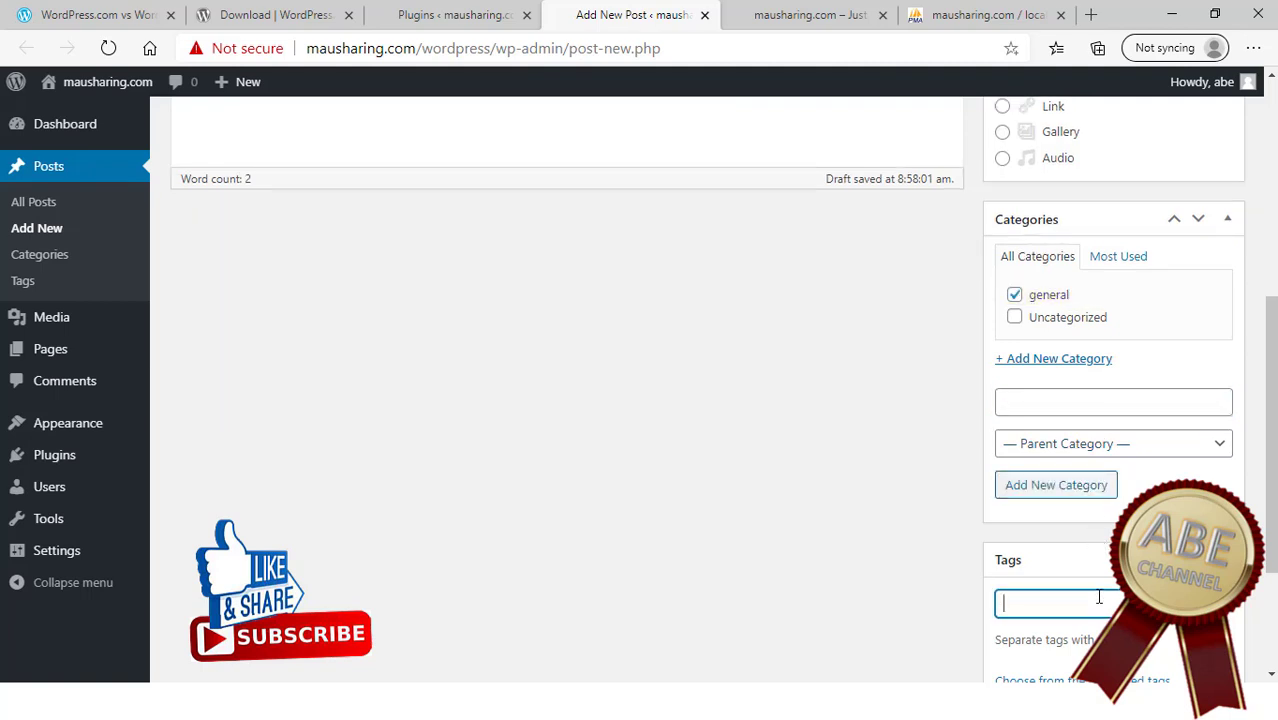
text(corentan, tulisan)
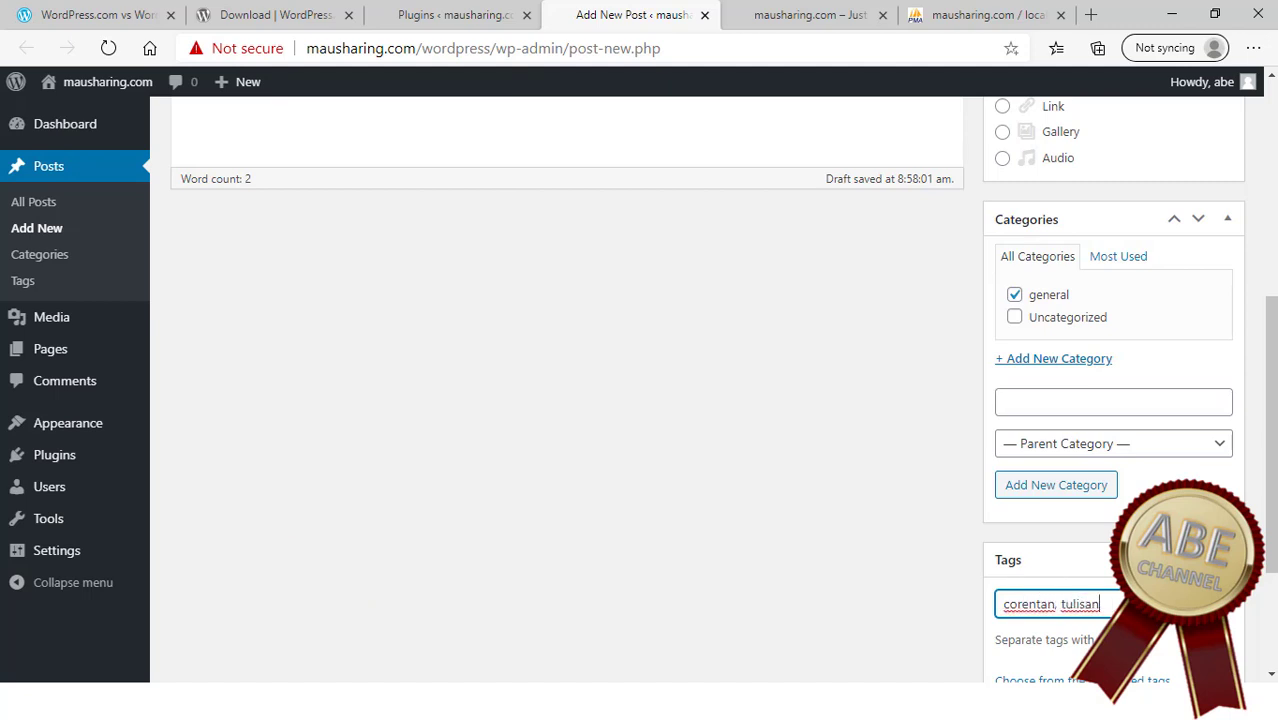
key(Return)
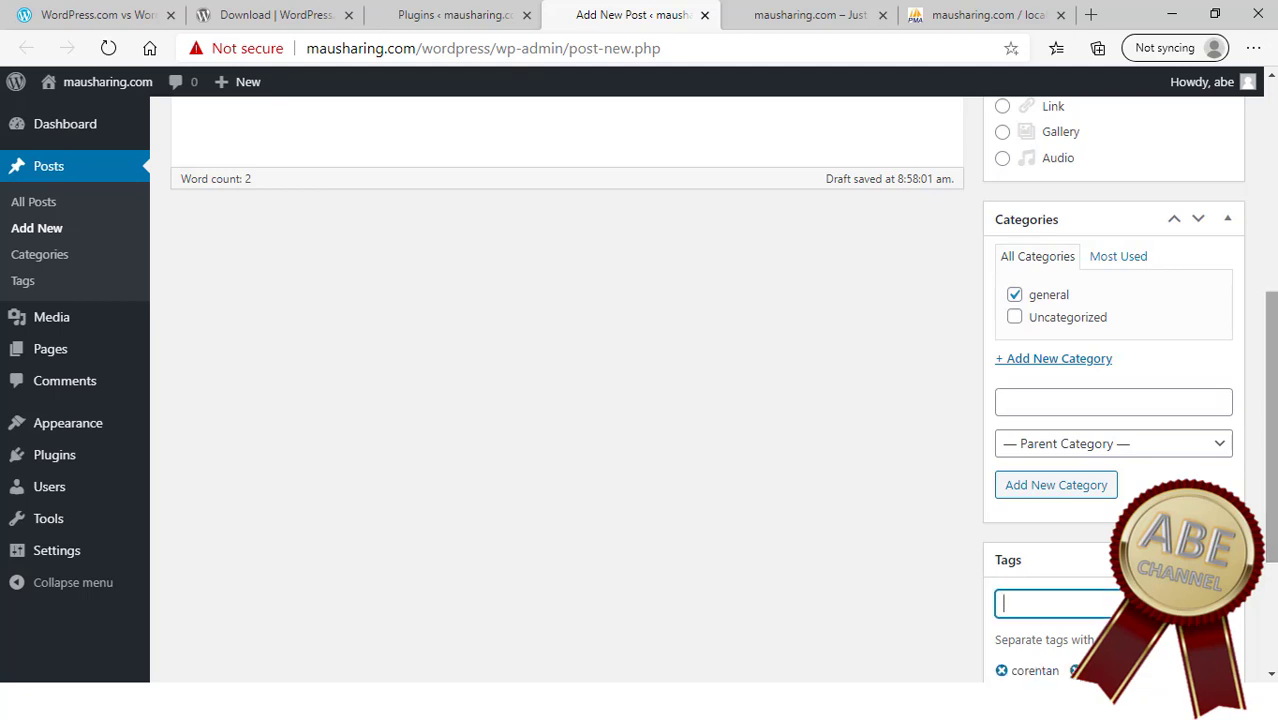
drag(1273, 545, 1274, 335)
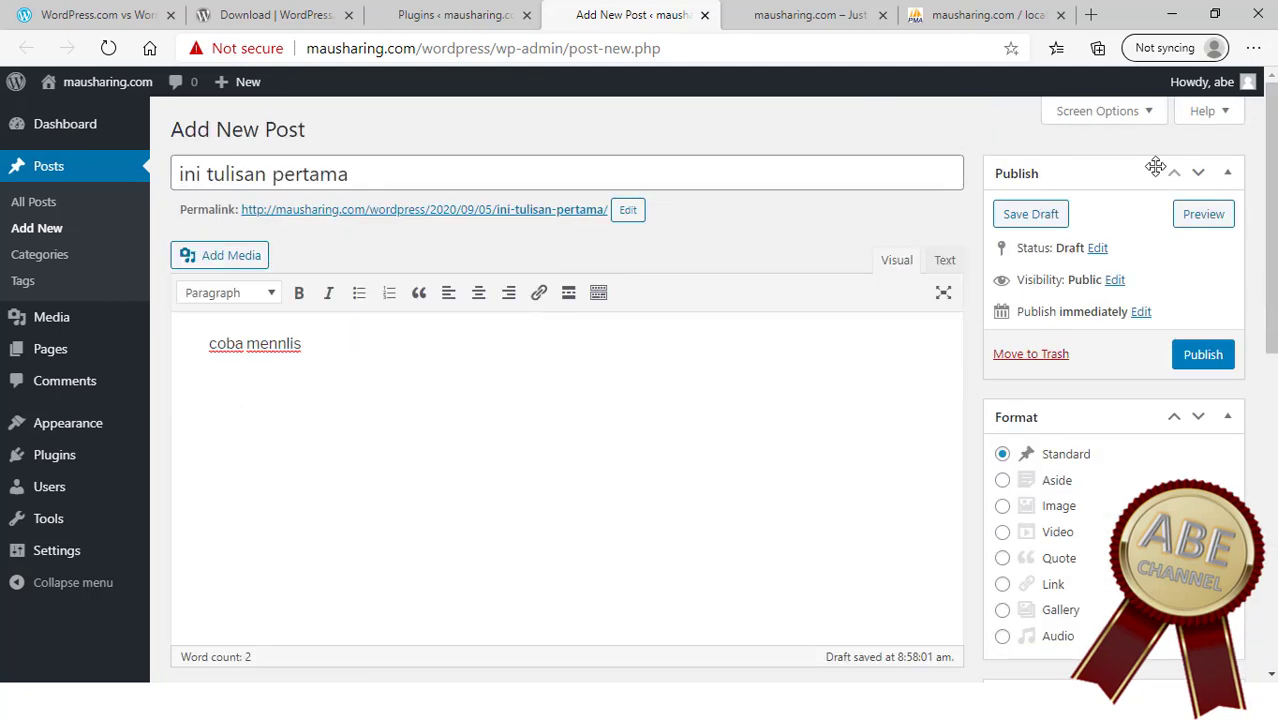
- Publish the post and reload the site's front page in its tab
click(1205, 357)
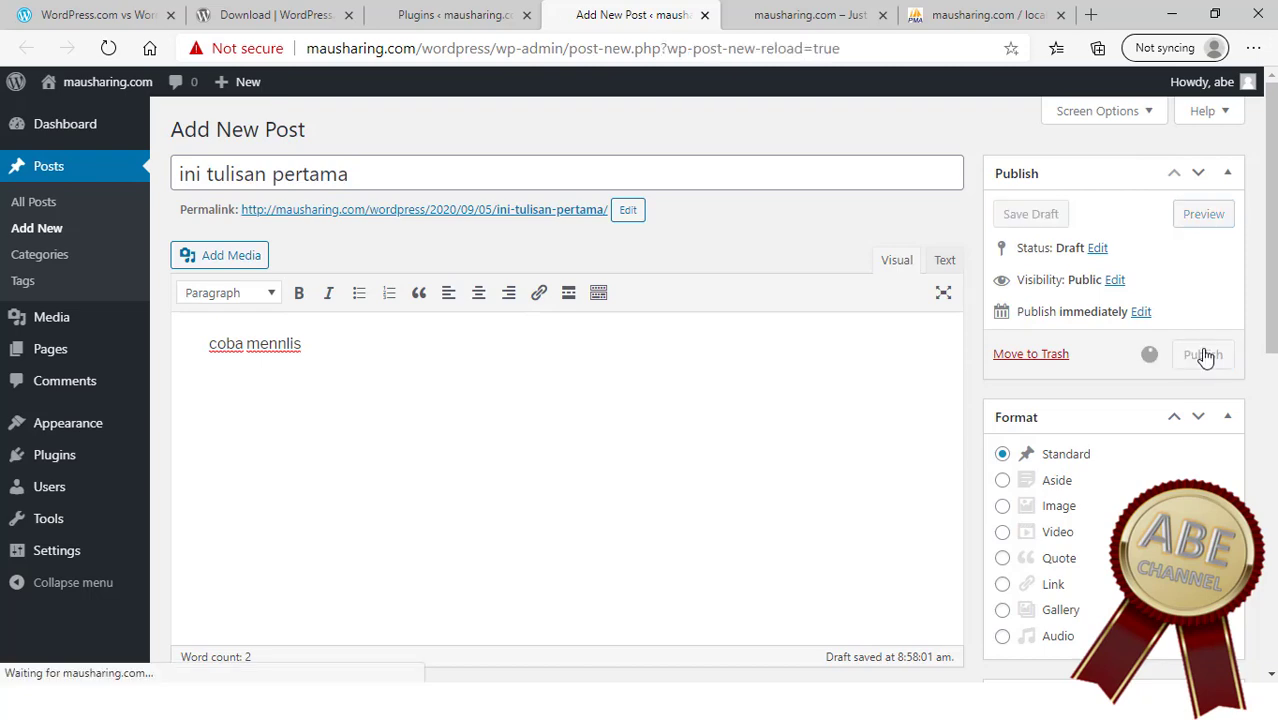
click(760, 12)
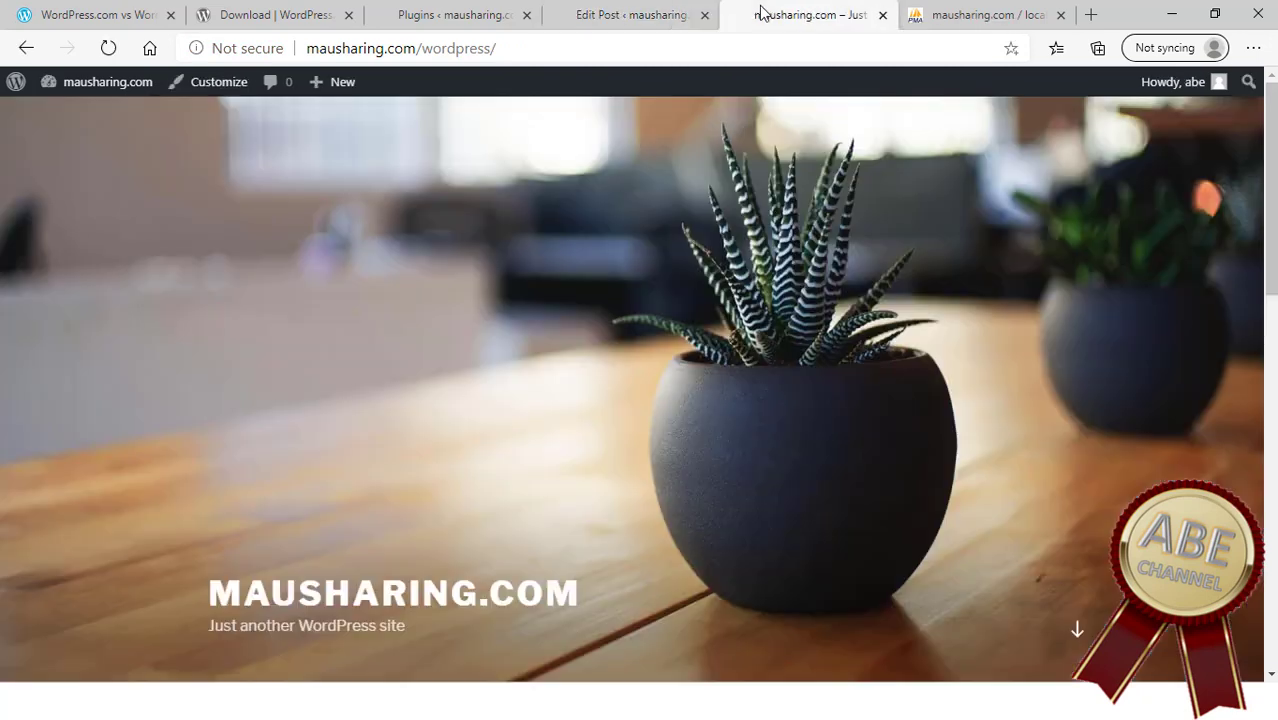
click(550, 60)
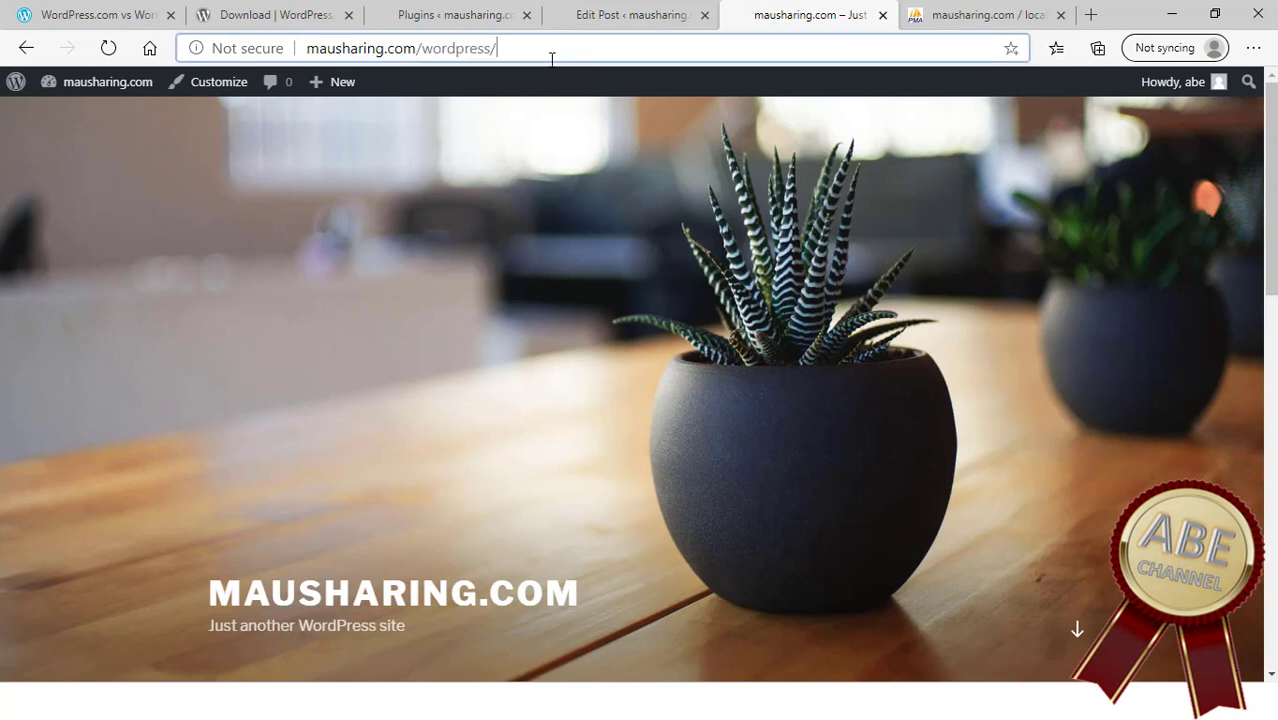
key(Return)
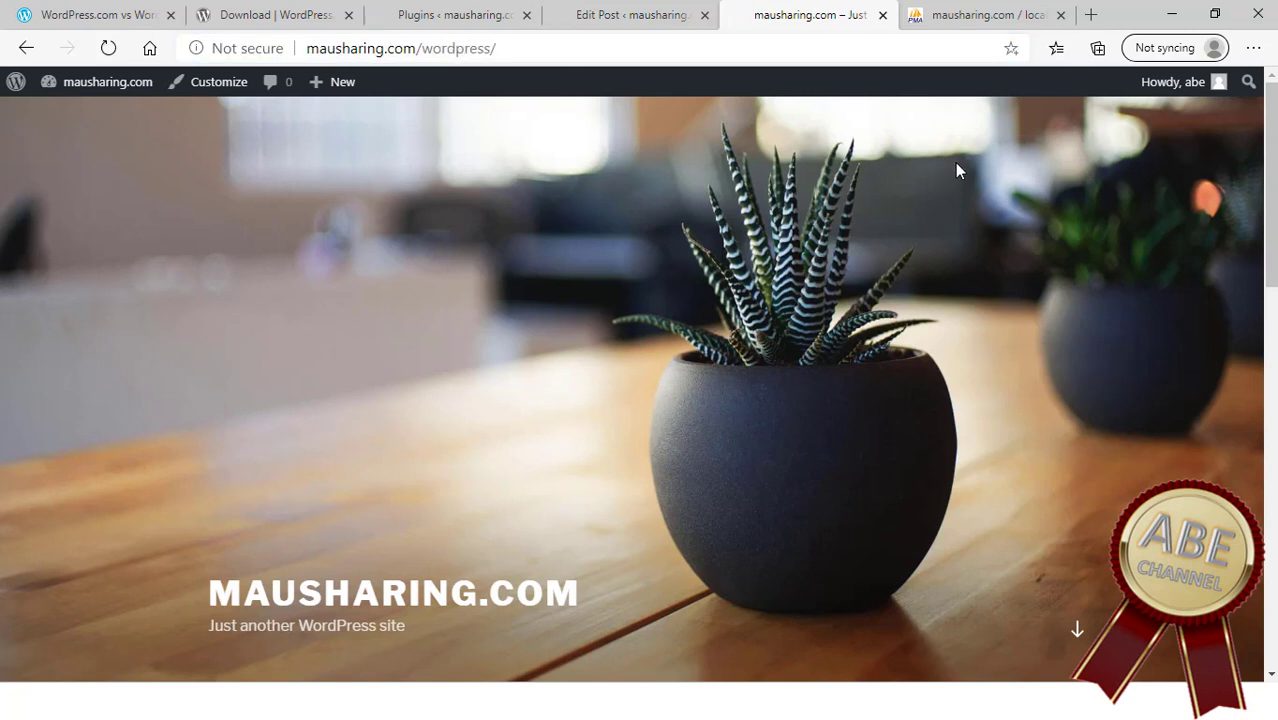
- Open 'ini tulisan pertama' from the front page and view it live
drag(1267, 157, 1254, 350)
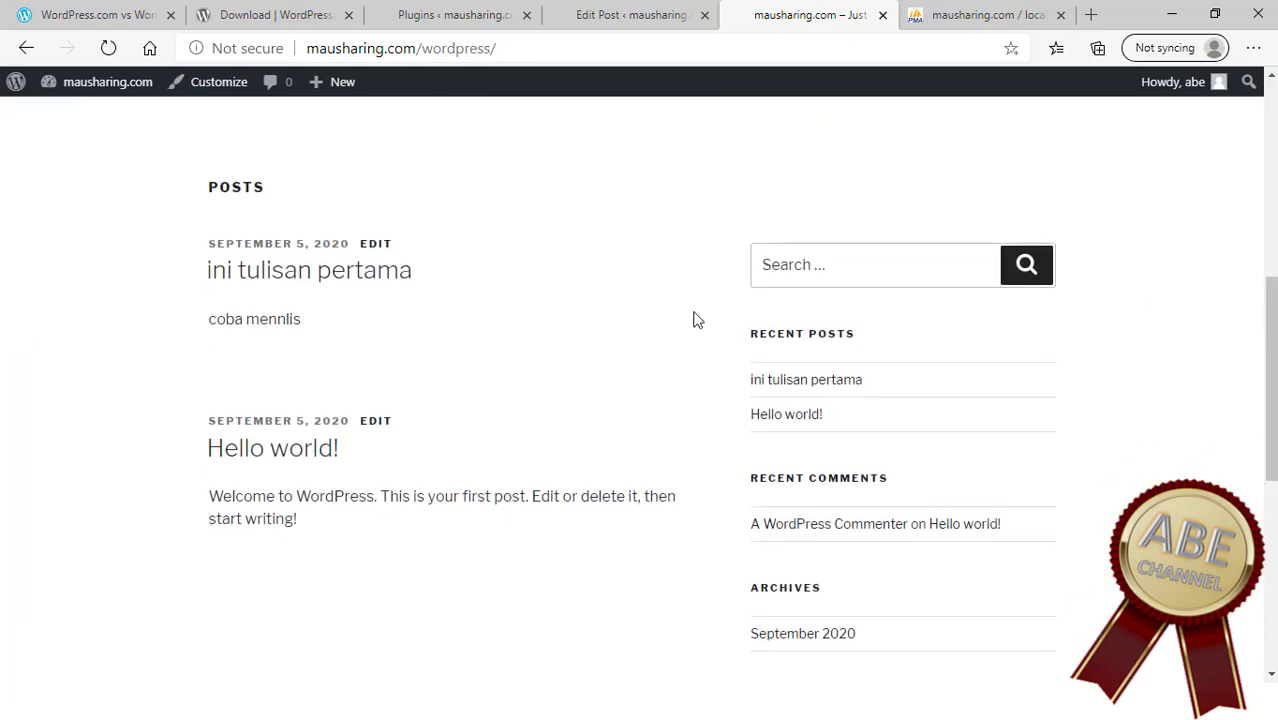
click(310, 282)
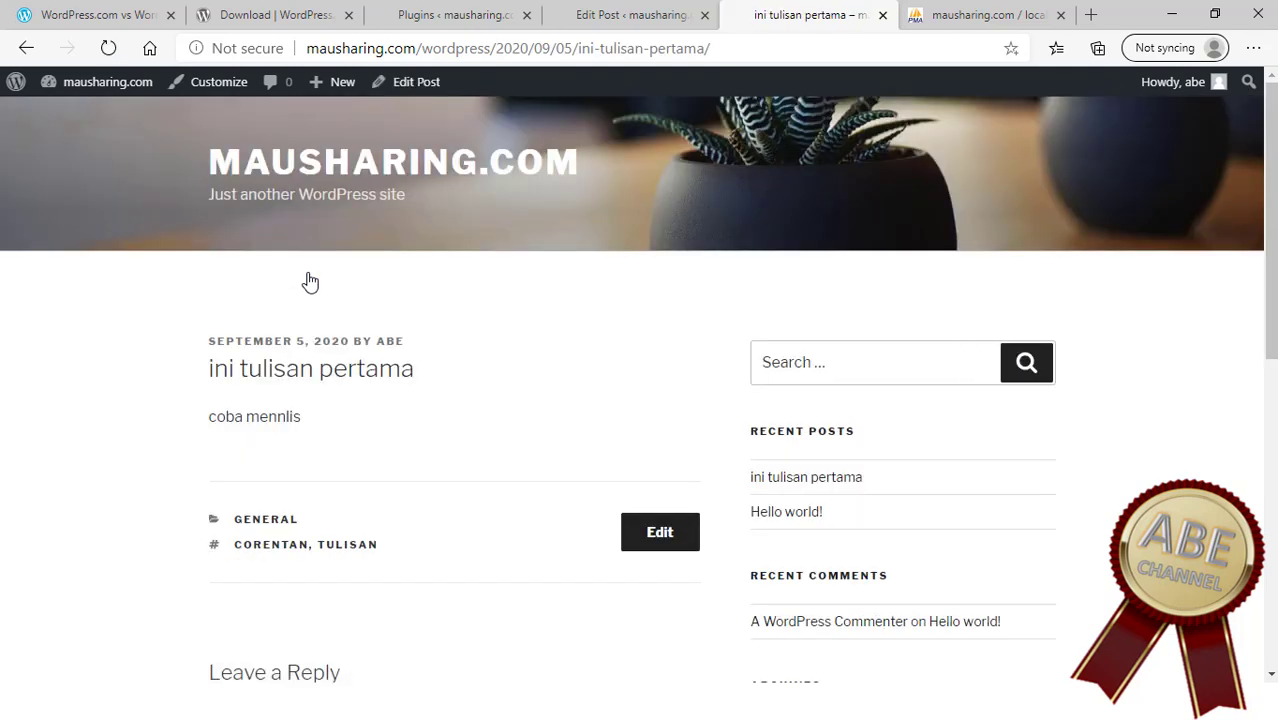
scroll(638, 383, down, 4)
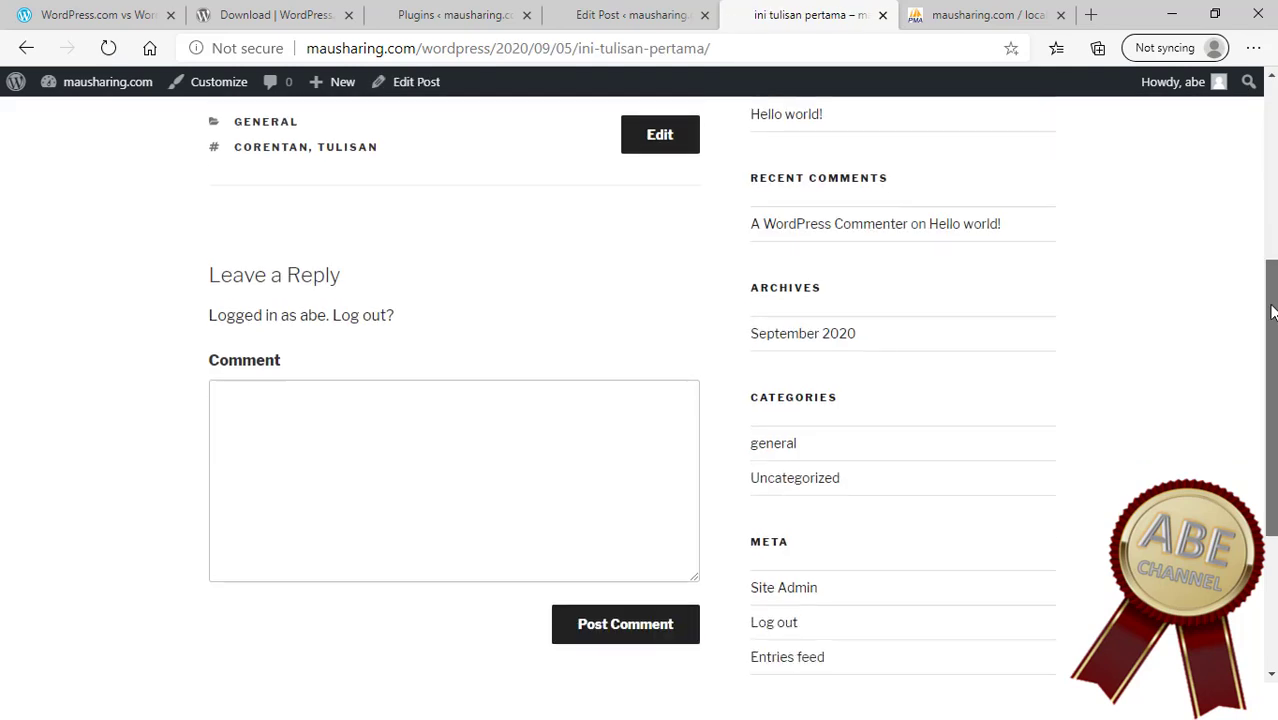
scroll(638, 383, up, 2)
scroll(638, 400, up, 2)
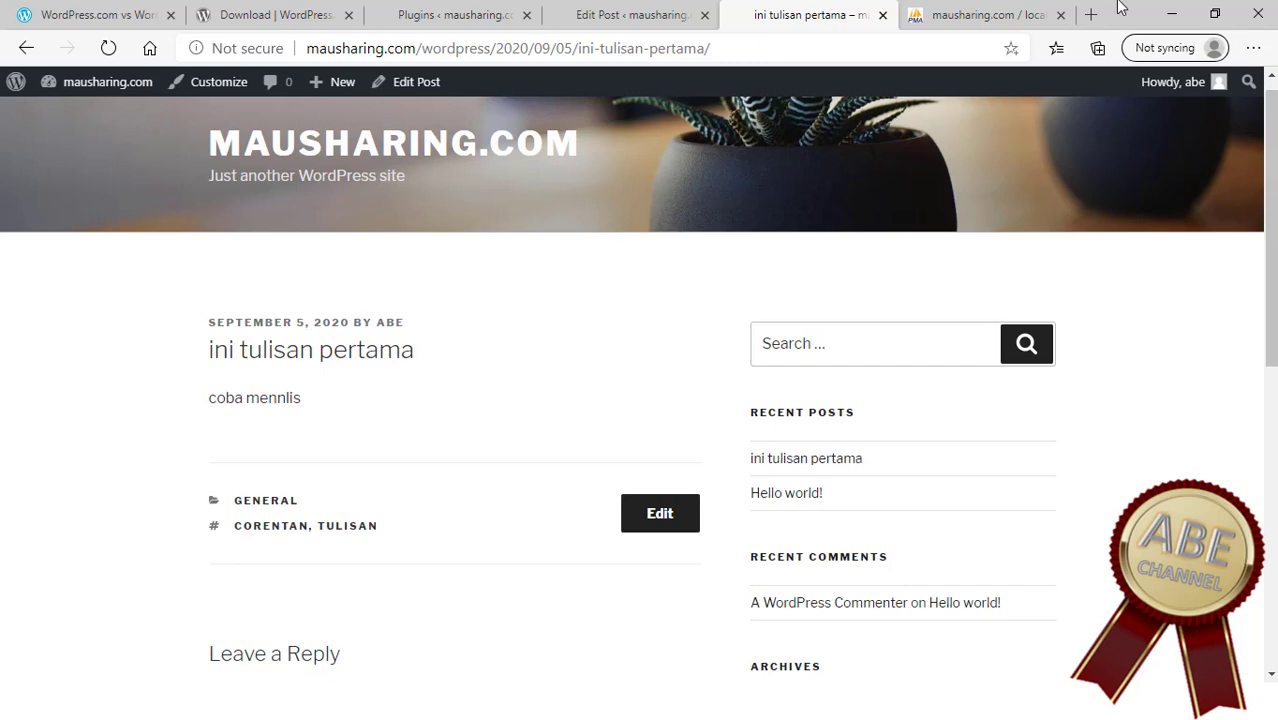
- Review installed themes under Appearance > Themes, with Twenty Seventeen active, then return to the published post
click(476, 15)
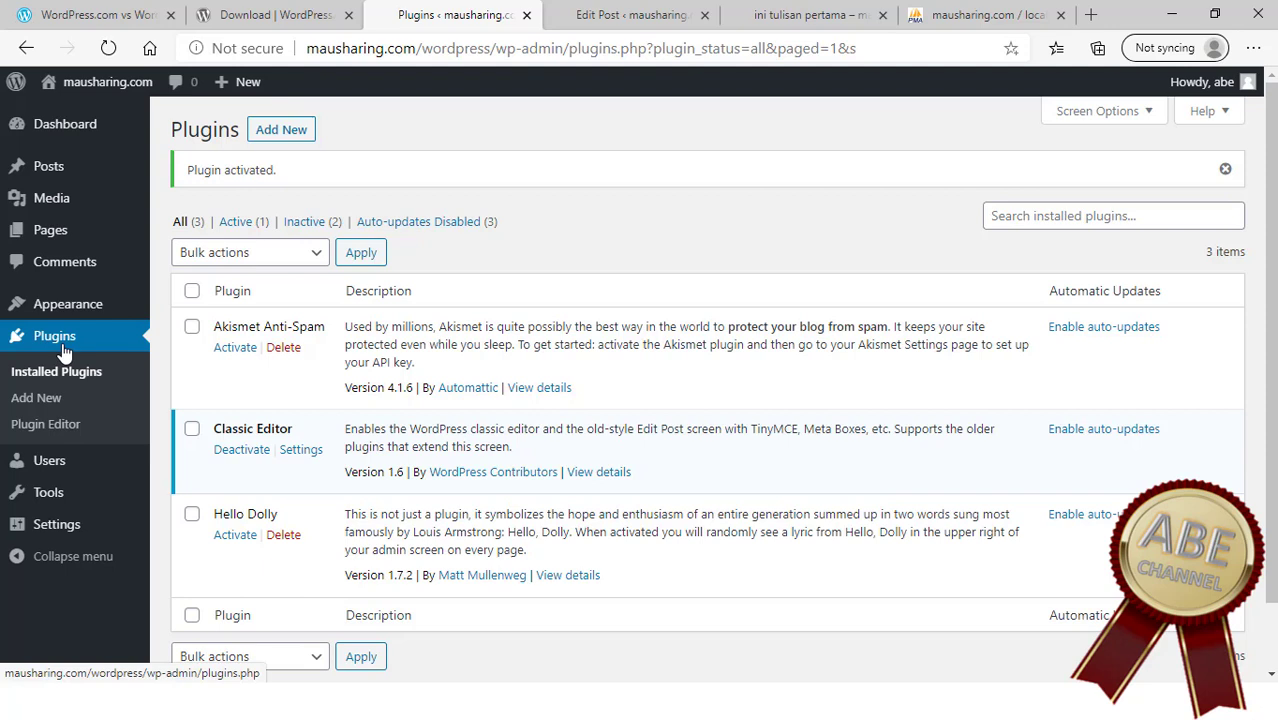
mouse_move(86, 318)
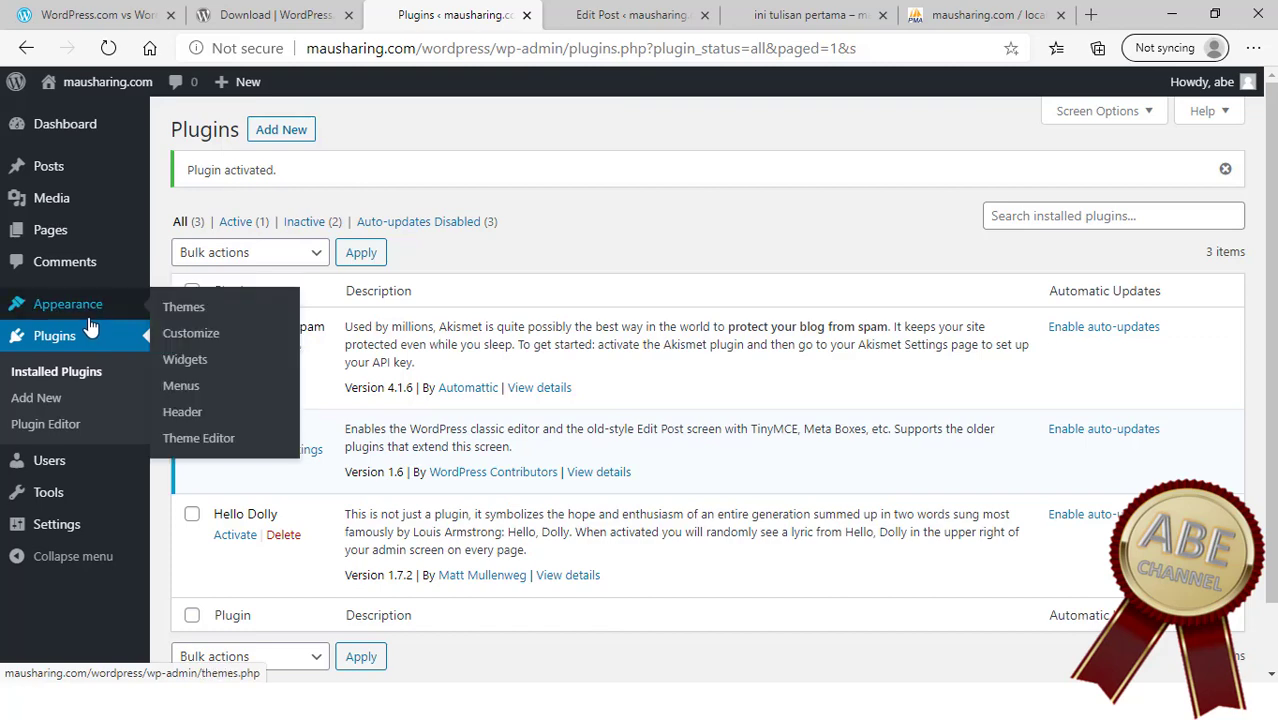
click(174, 308)
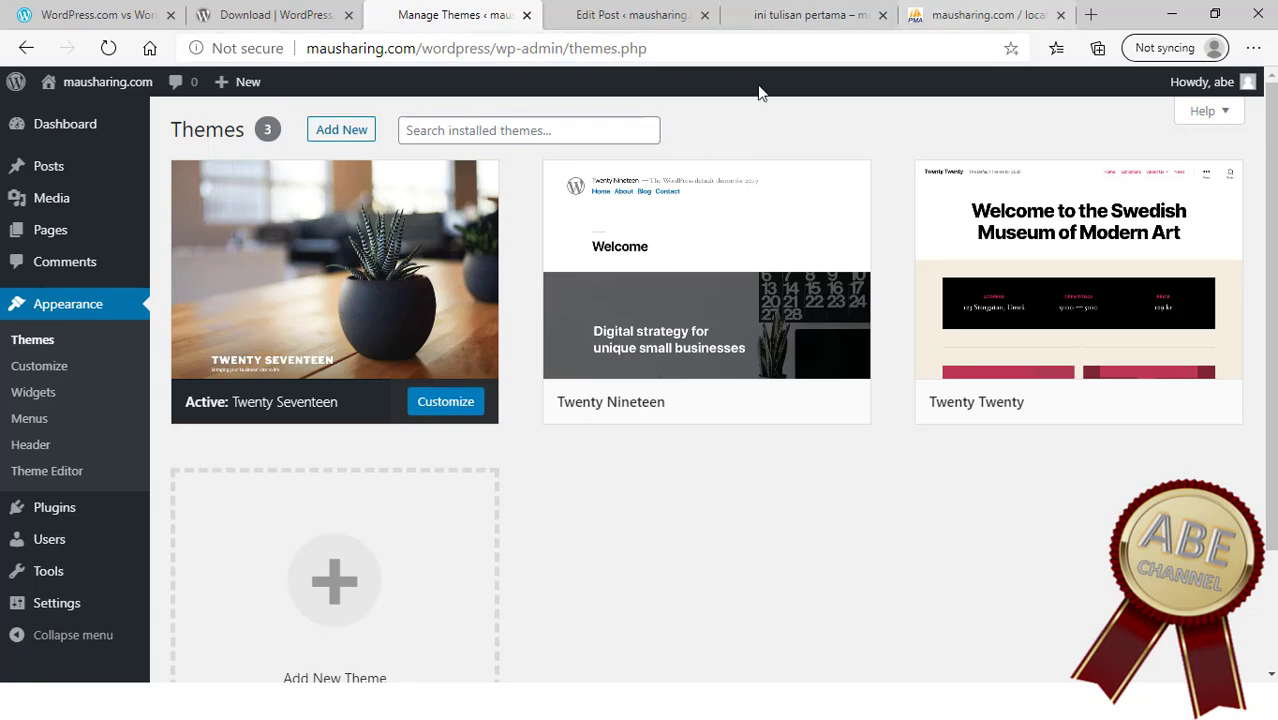
click(795, 15)
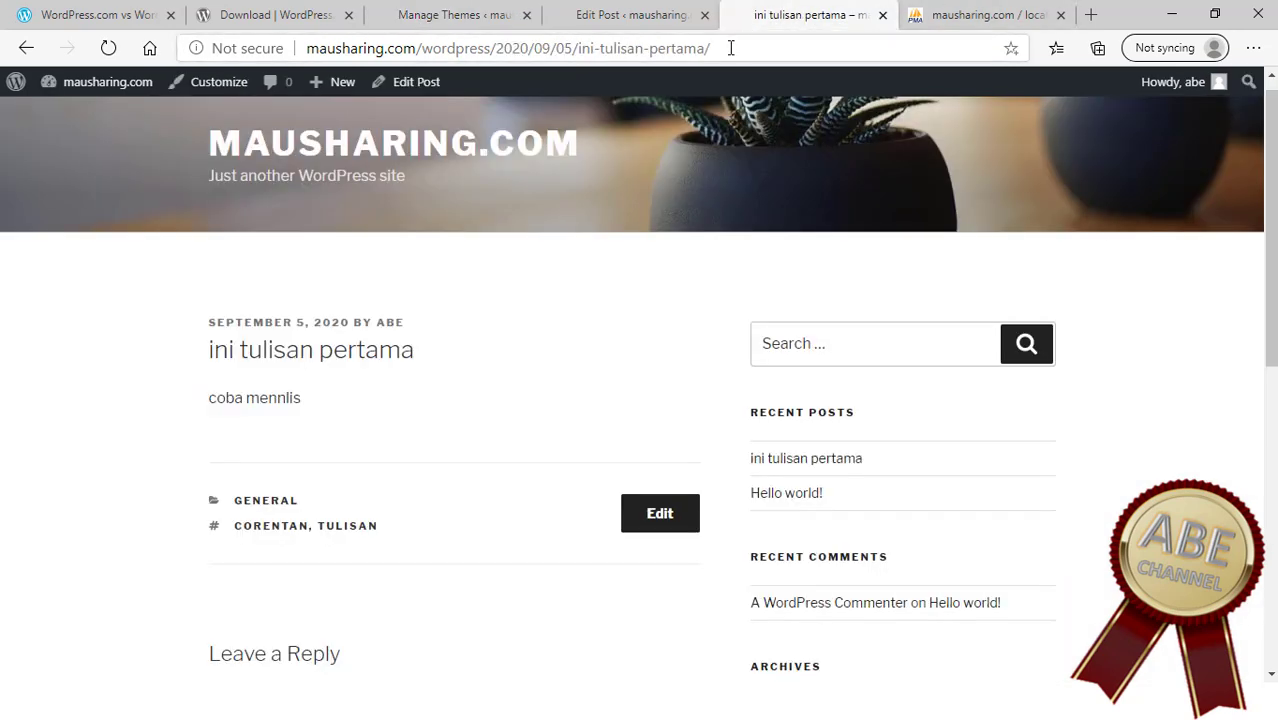
- Load abe.my.id in the post's tab, then open the Windows Start menu
click(731, 48)
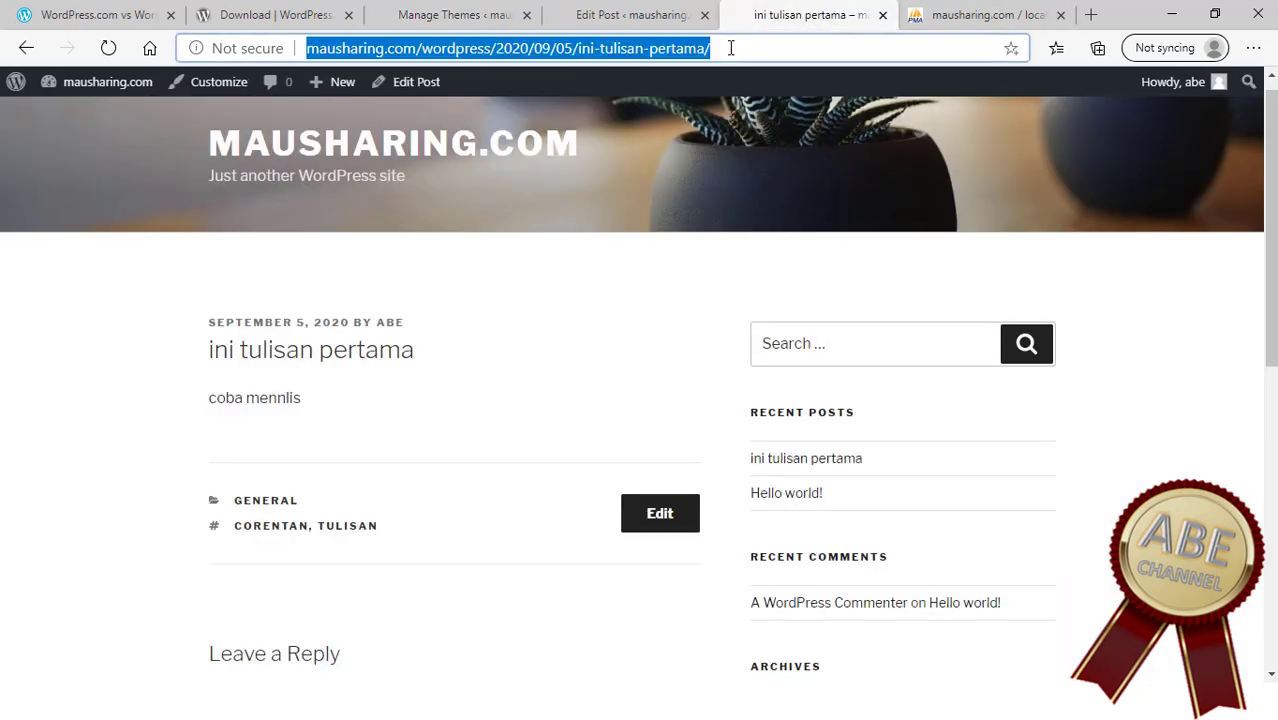
text(abe.my.id)
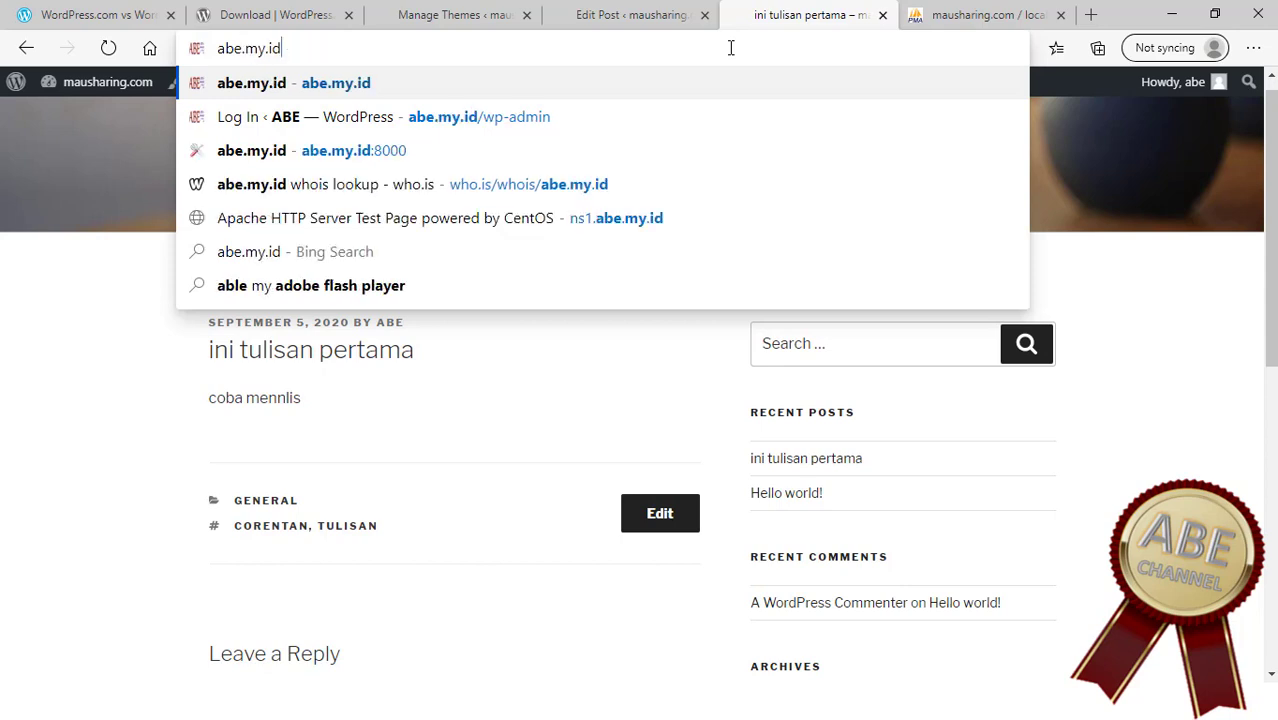
key(Return)
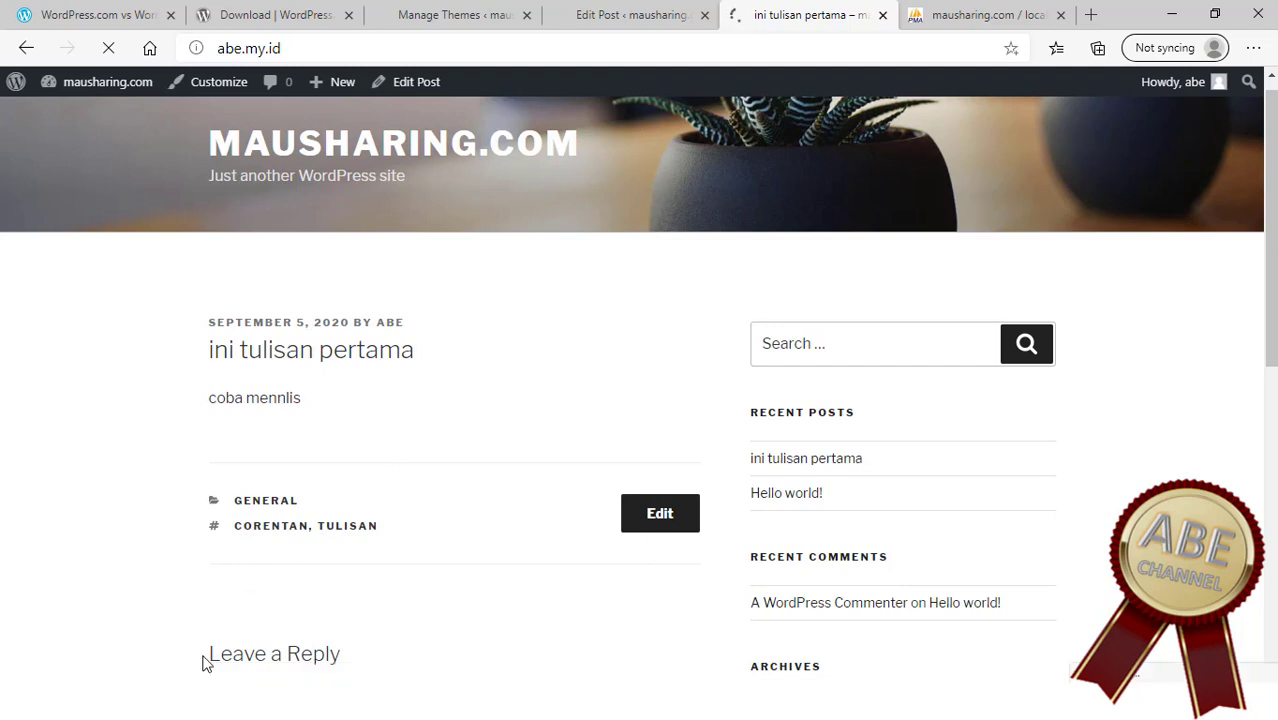
key(super)
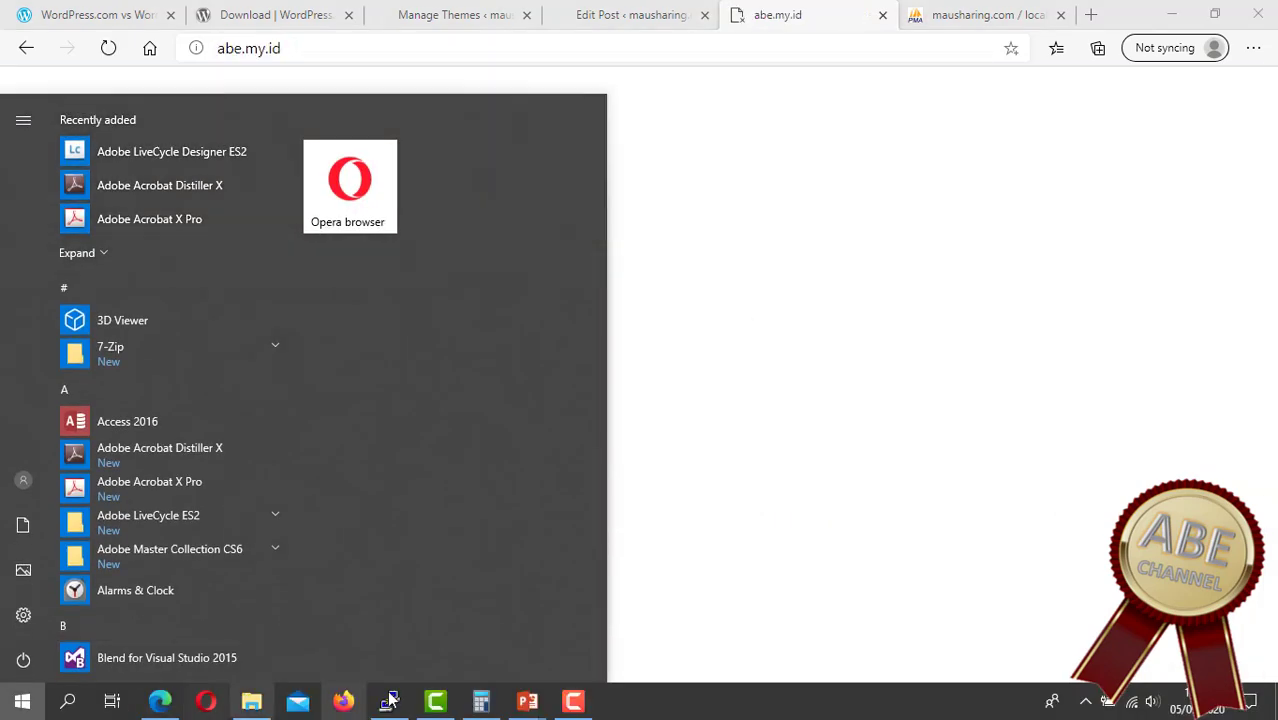
- Load the abe.my.id site in Firefox from its tile on the new tab's top sites
key(super)
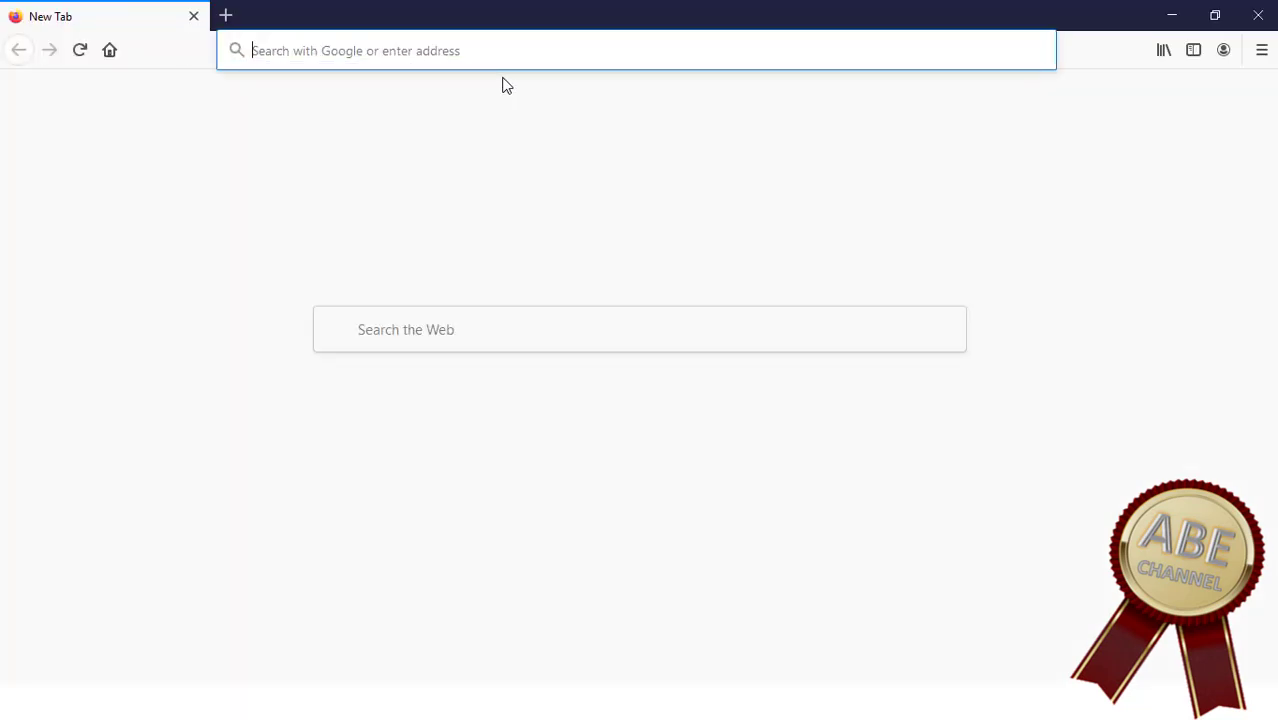
text(abe.my.id/)
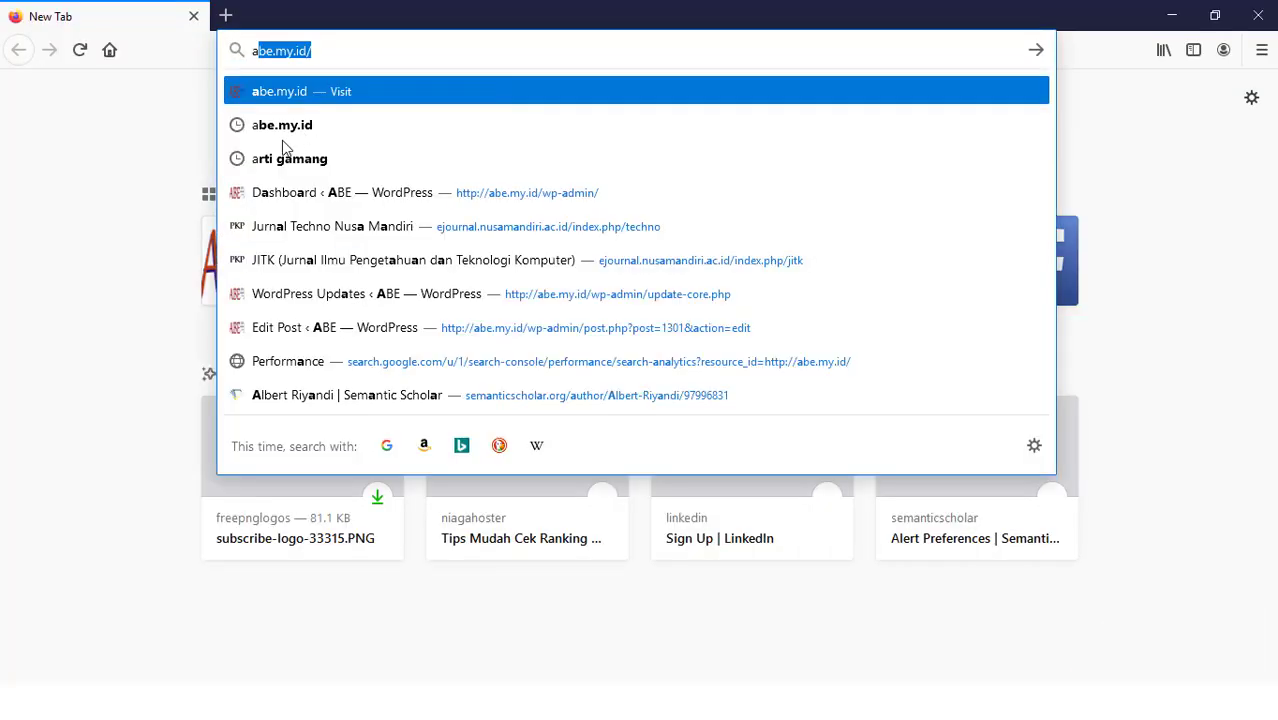
click(138, 244)
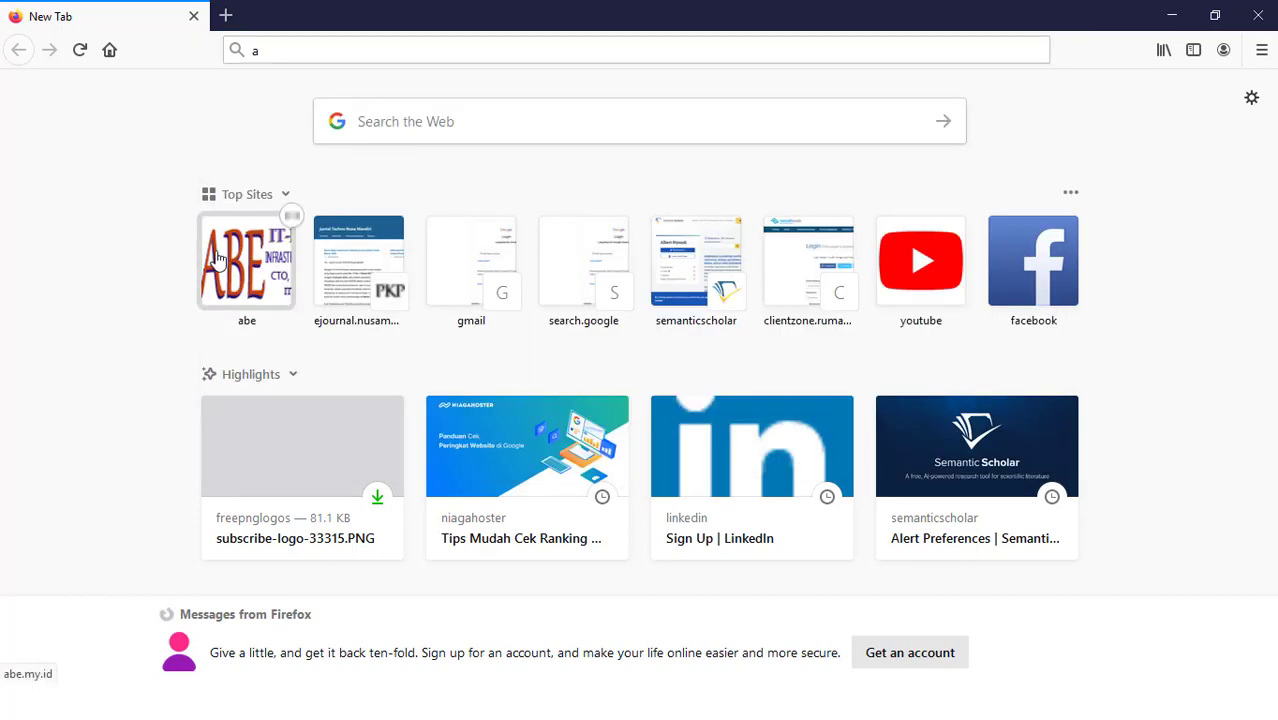
click(218, 258)
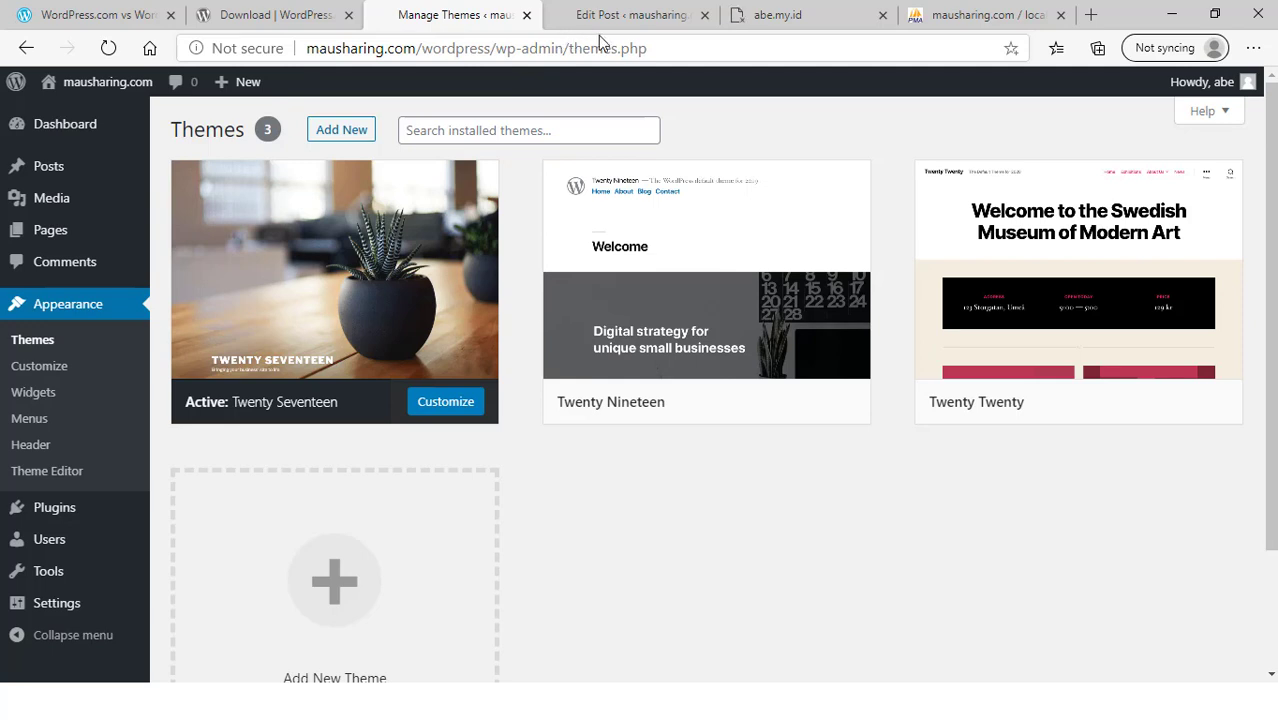
- Close the unreachable abe.my.id tab and try the mausharing.com/wordpress/wp-admin/installer address
click(760, 15)
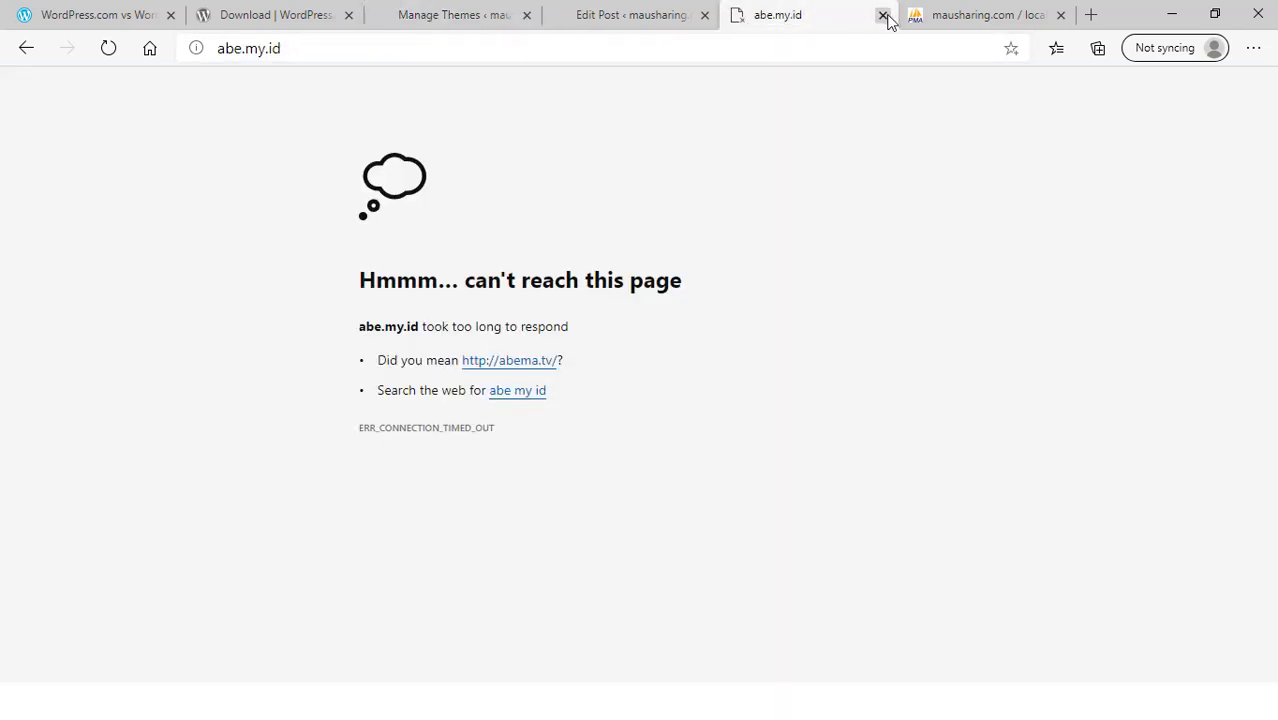
click(884, 15)
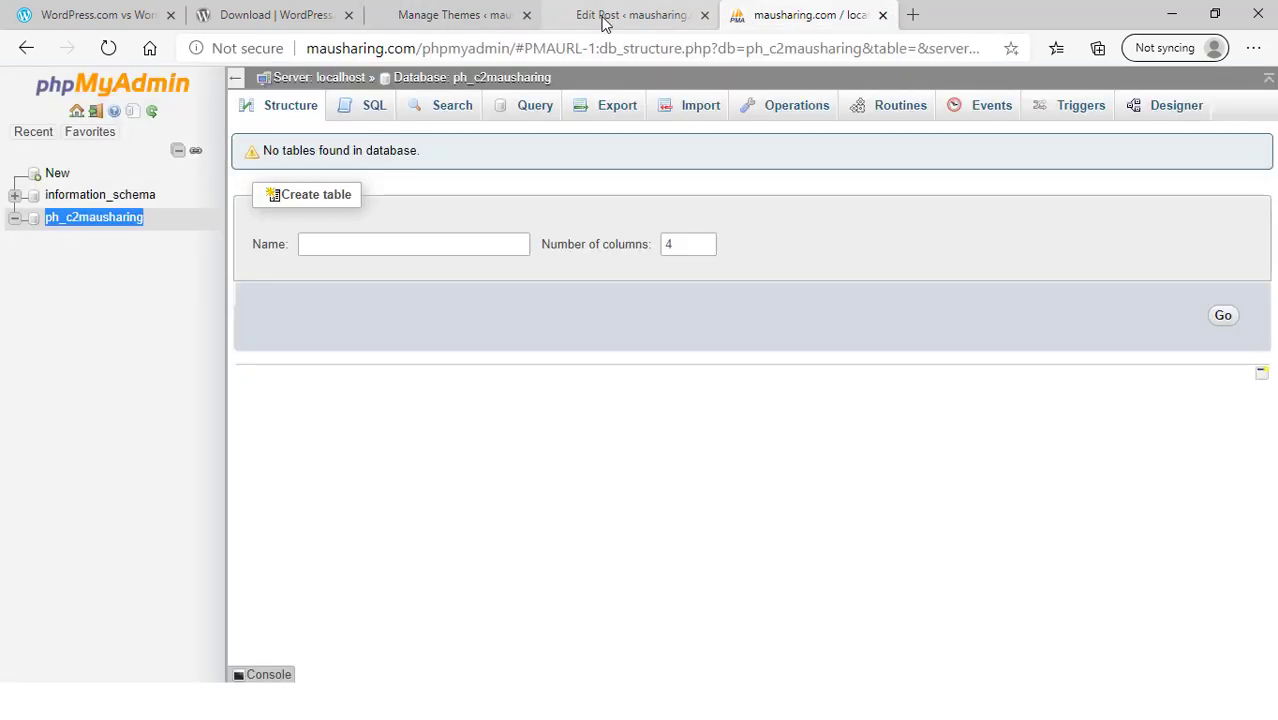
click(477, 23)
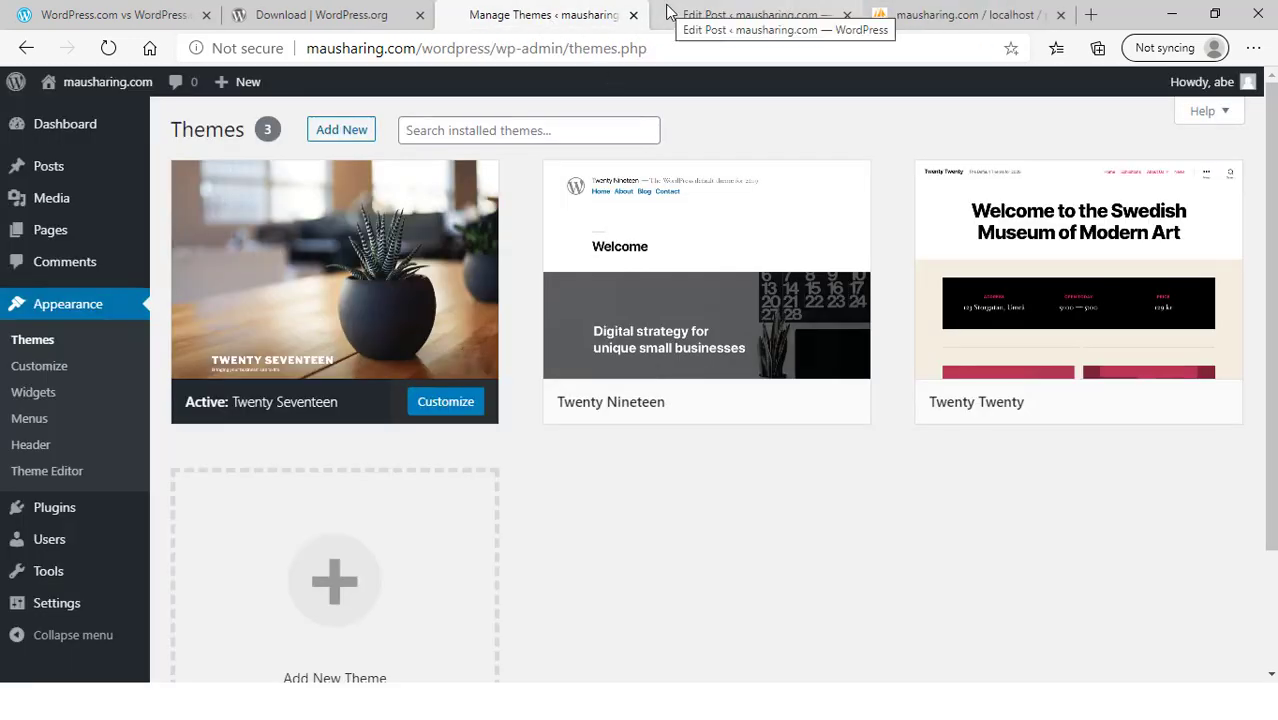
click(569, 48)
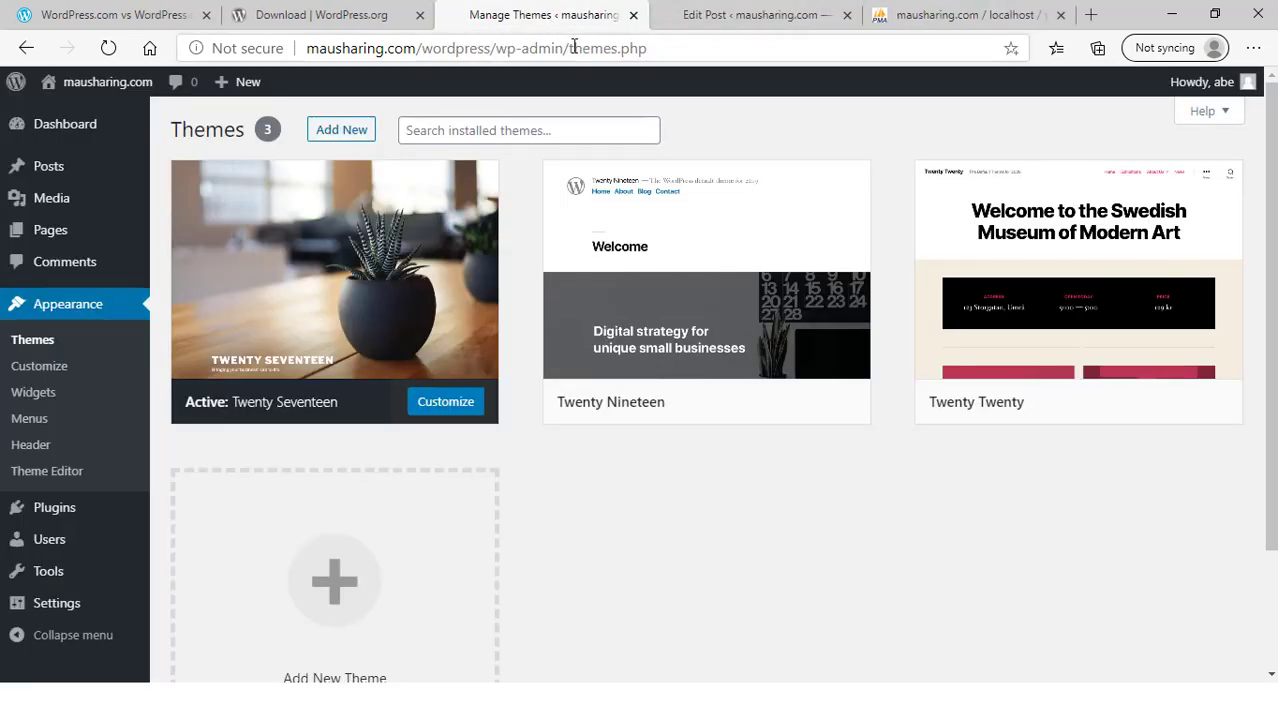
drag(672, 56, 806, 76)
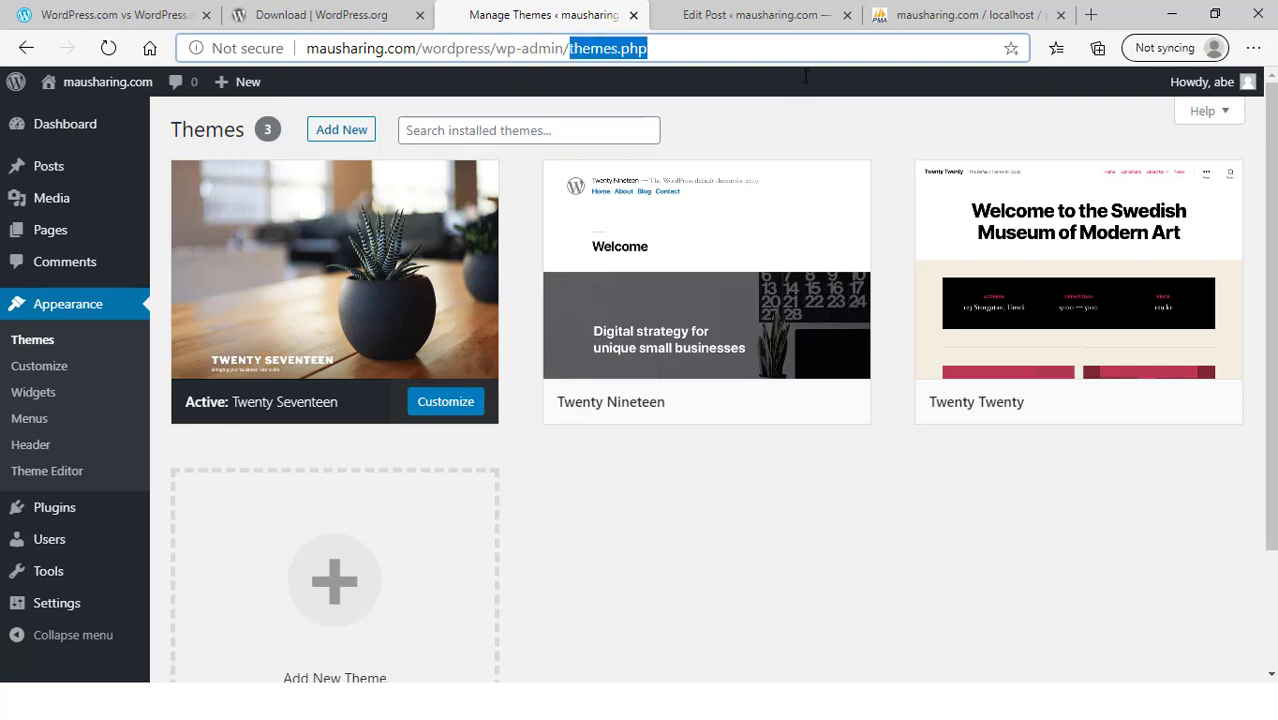
text(installer)
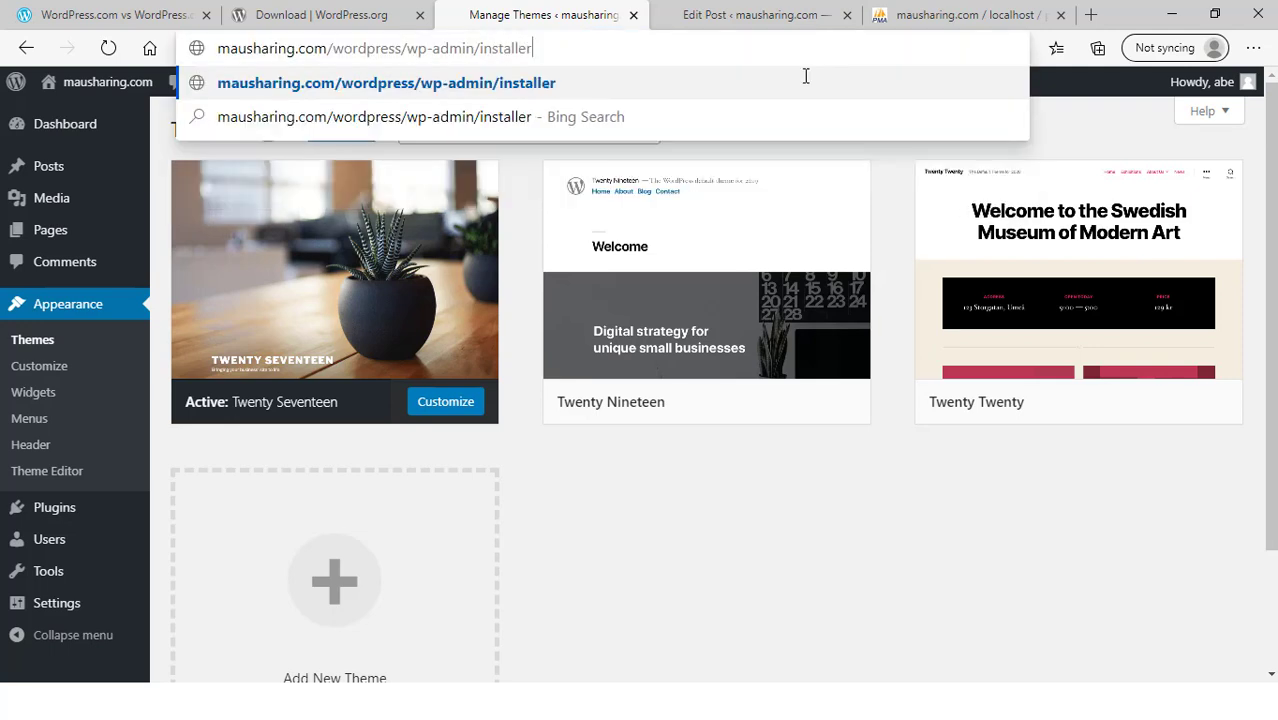
key(Return)
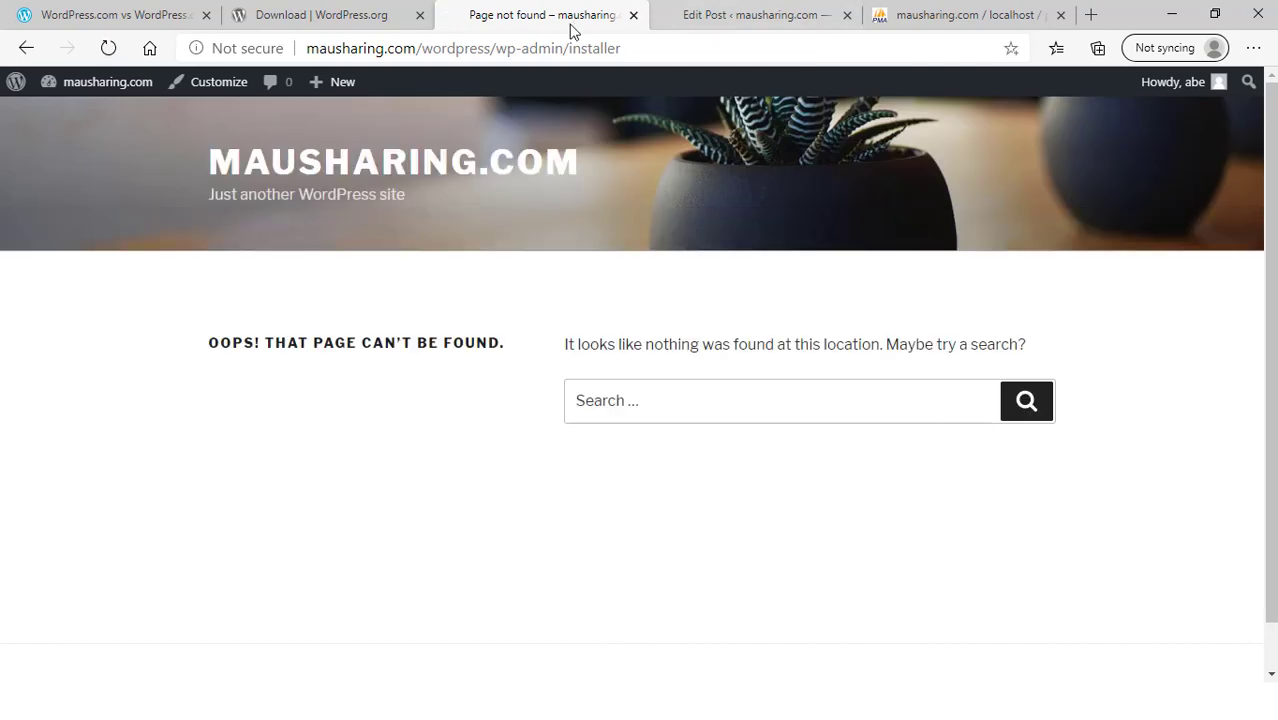
- Try wp-content/installer instead, which also returns 'Oops! That page can't be found'
drag(521, 48, 1027, 76)
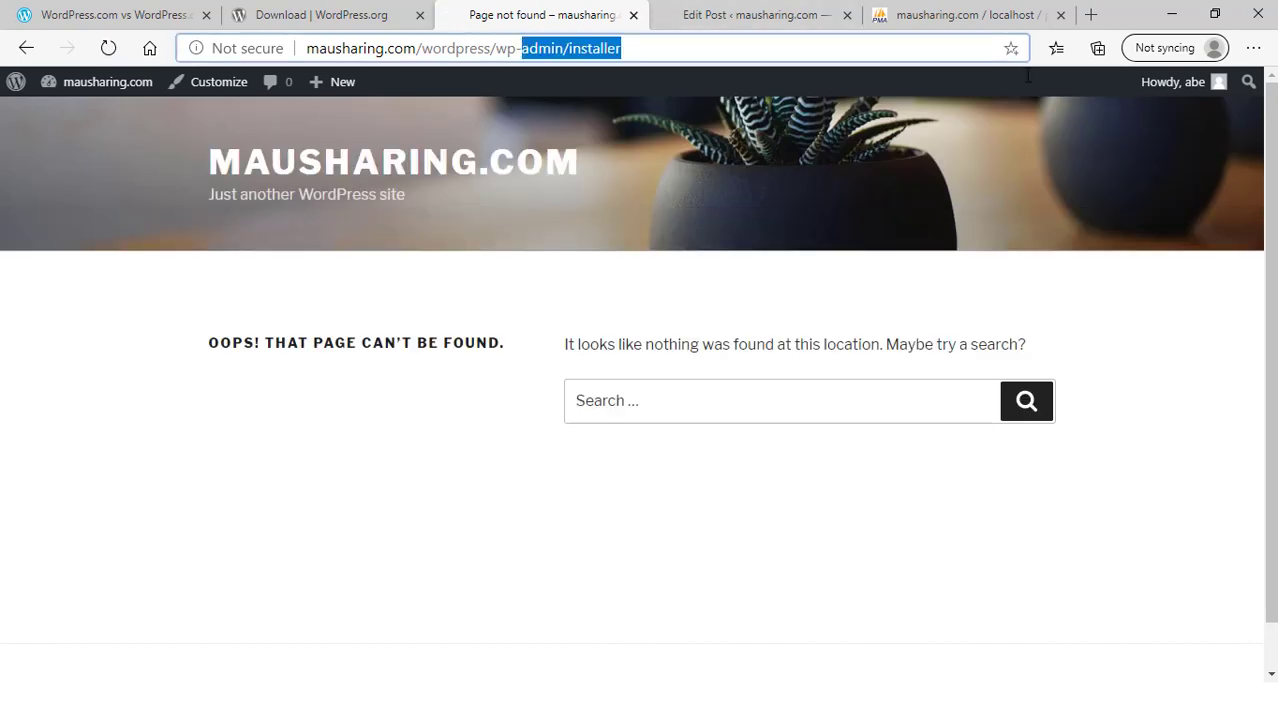
text(coten)
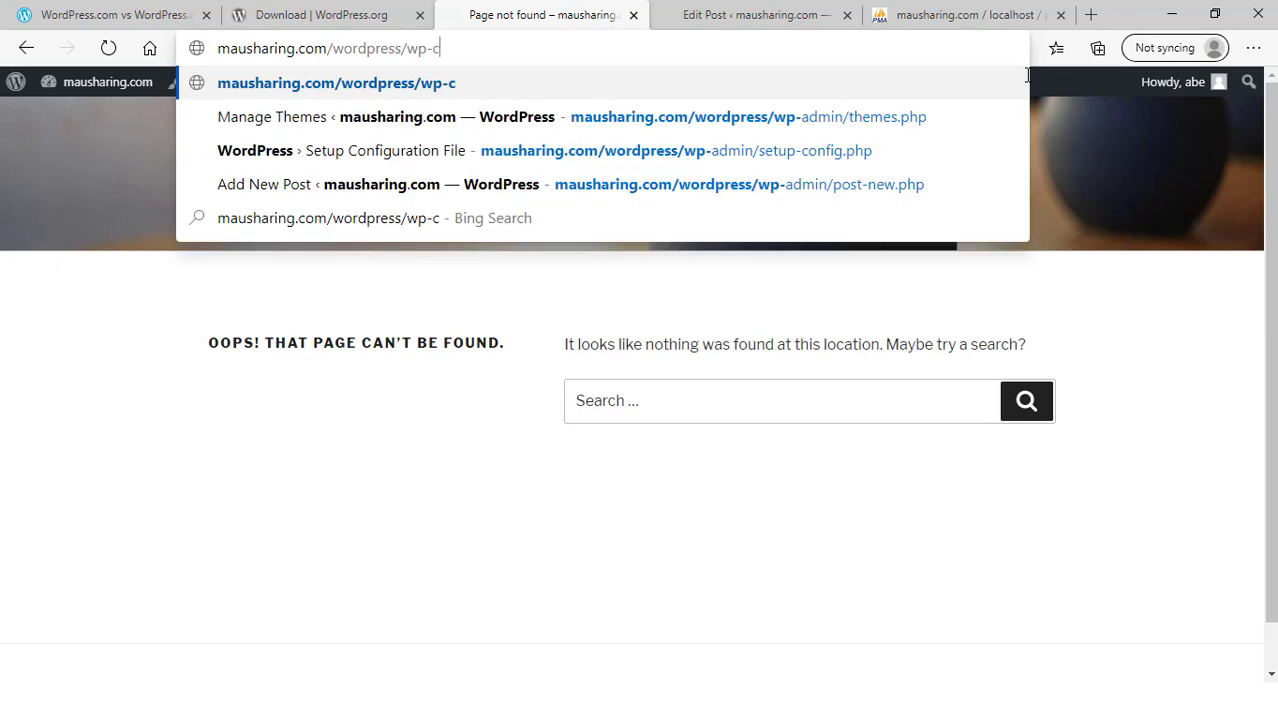
key(BackSpace)
key(BackSpace)
key(BackSpace)
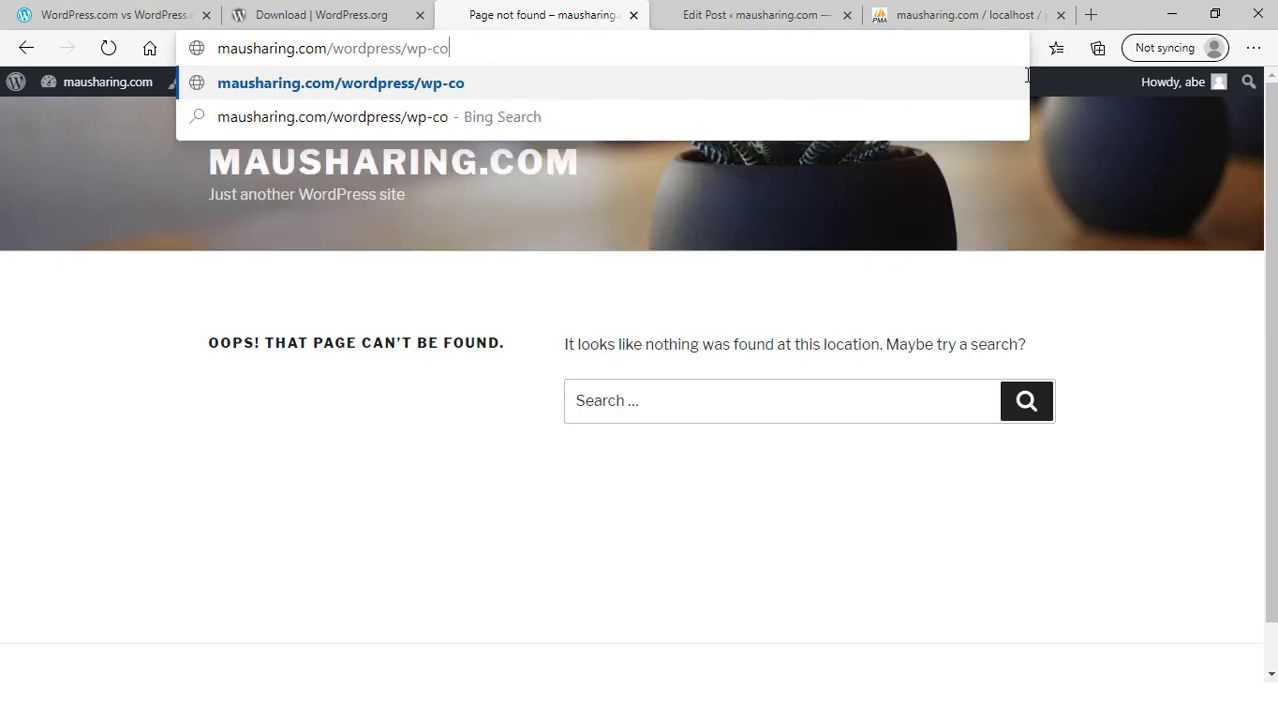
text(ntent)
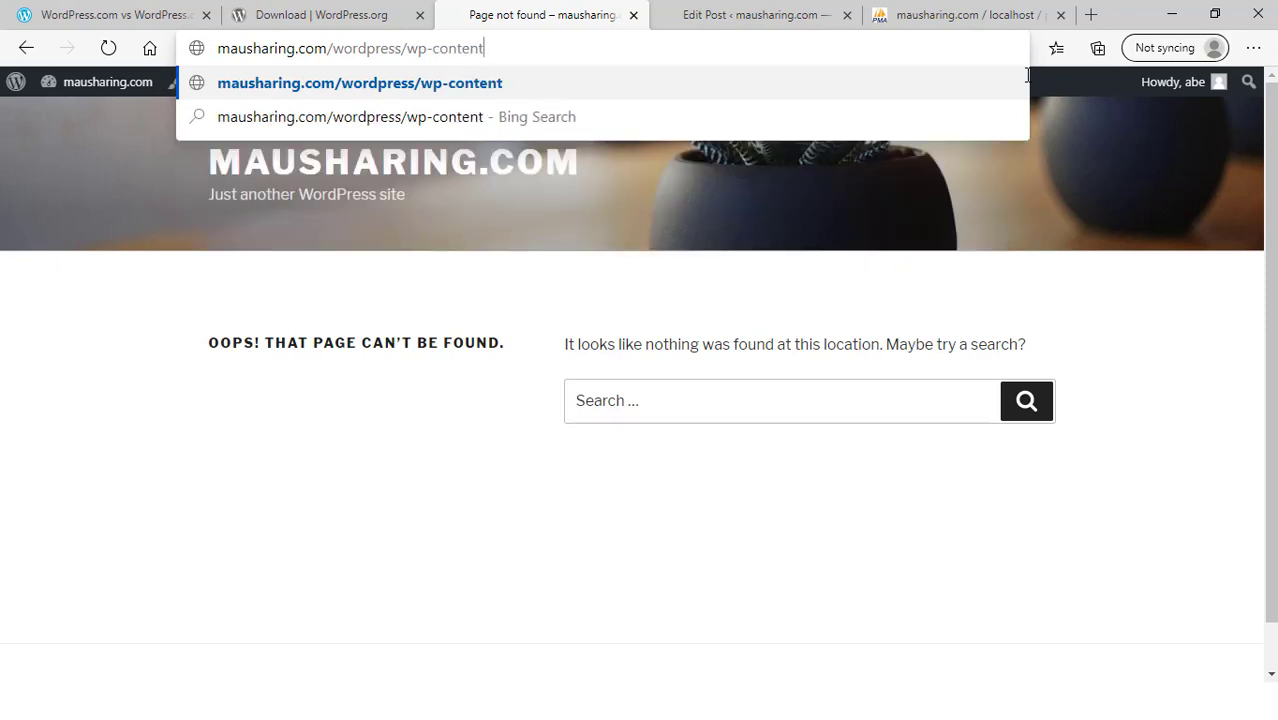
text(/ins)
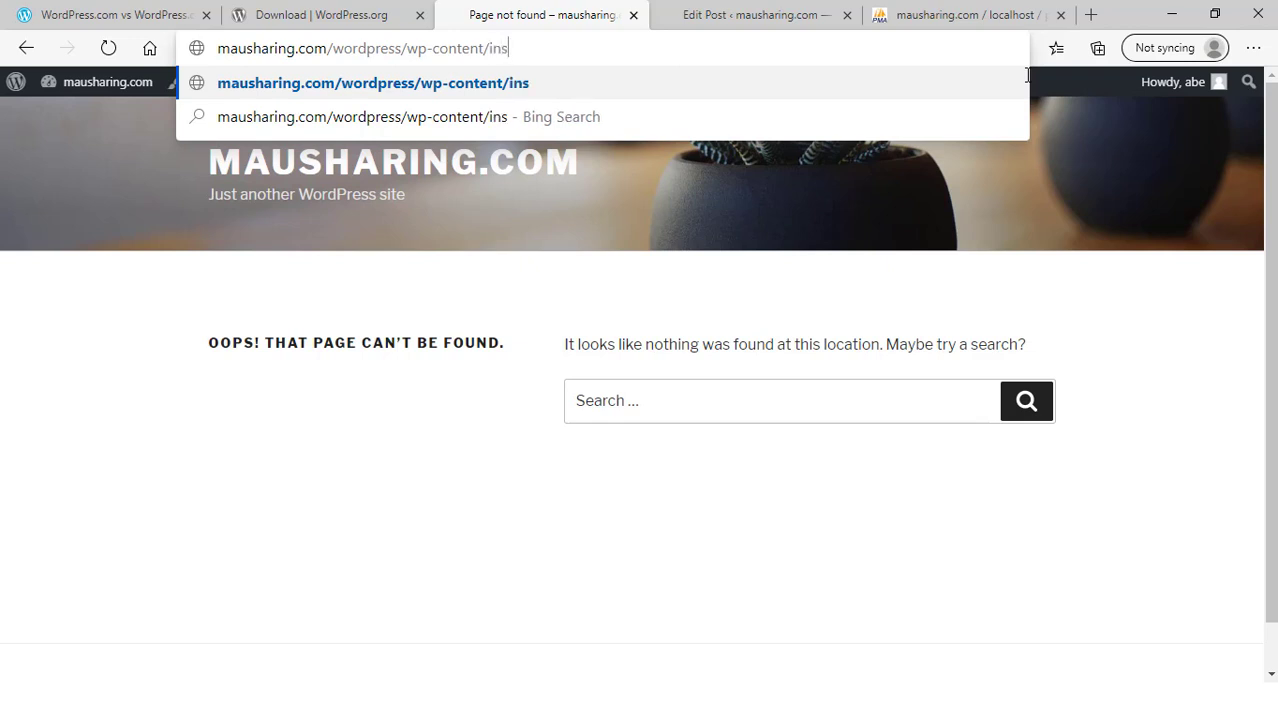
text(taller)
key(Return)
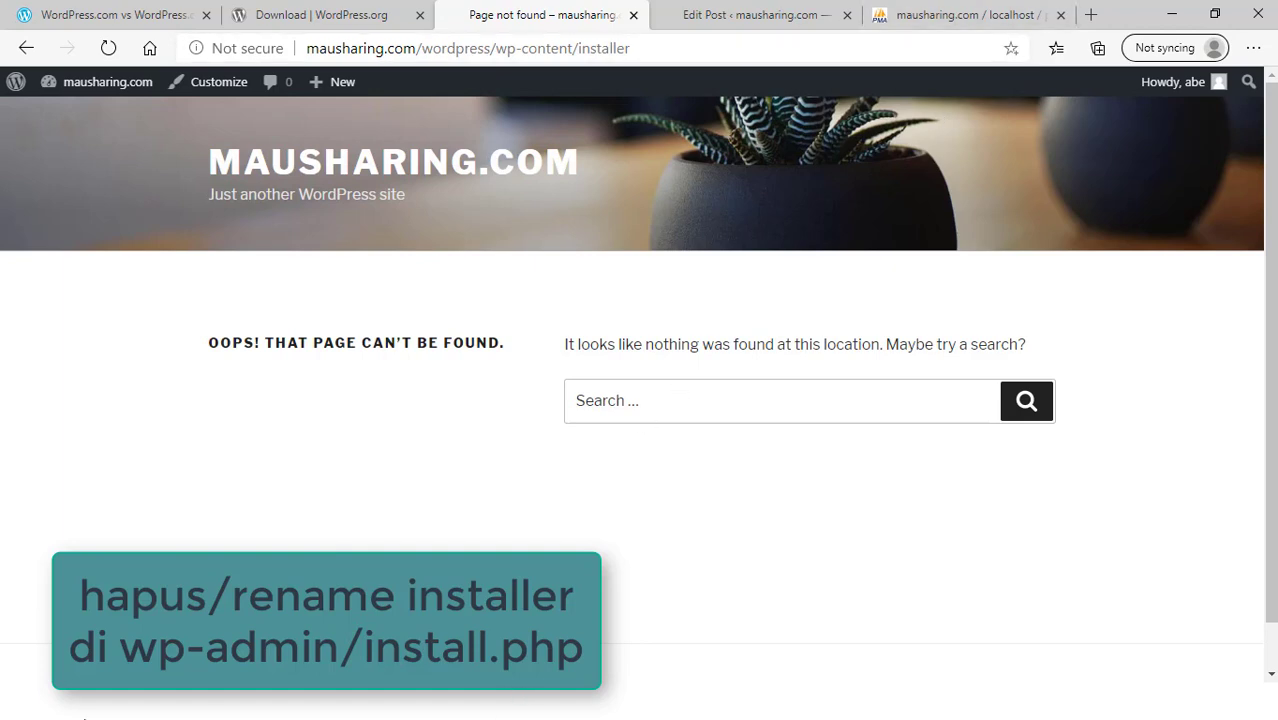
key(super)
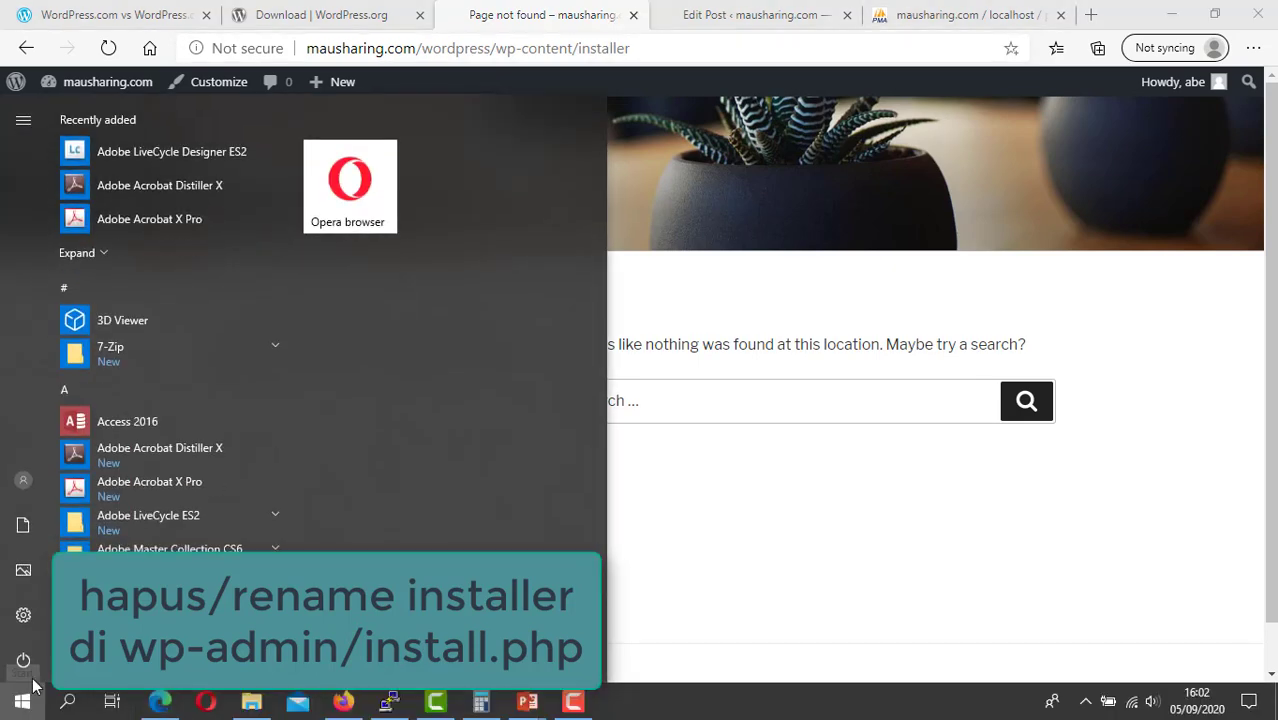
- Browse to abe.my.id1 > htdocs > wp-admin in File Explorer and preview install.php's installer code
click(252, 702)
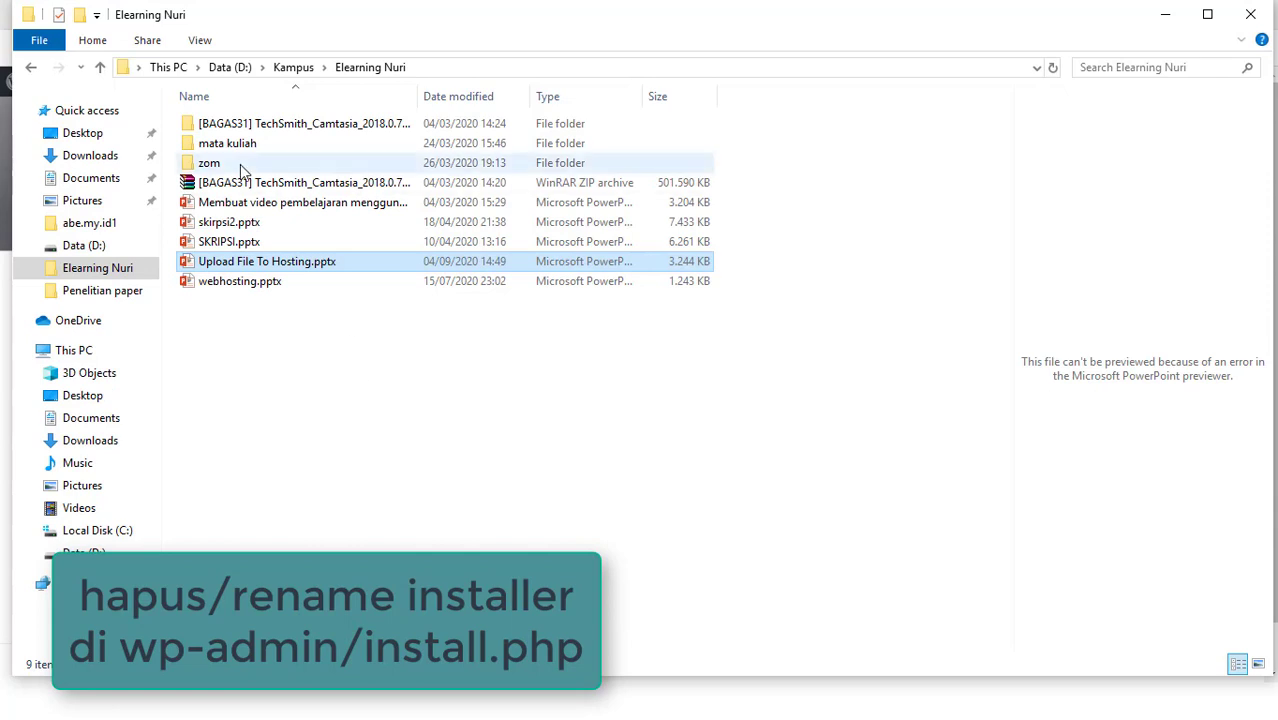
click(92, 228)
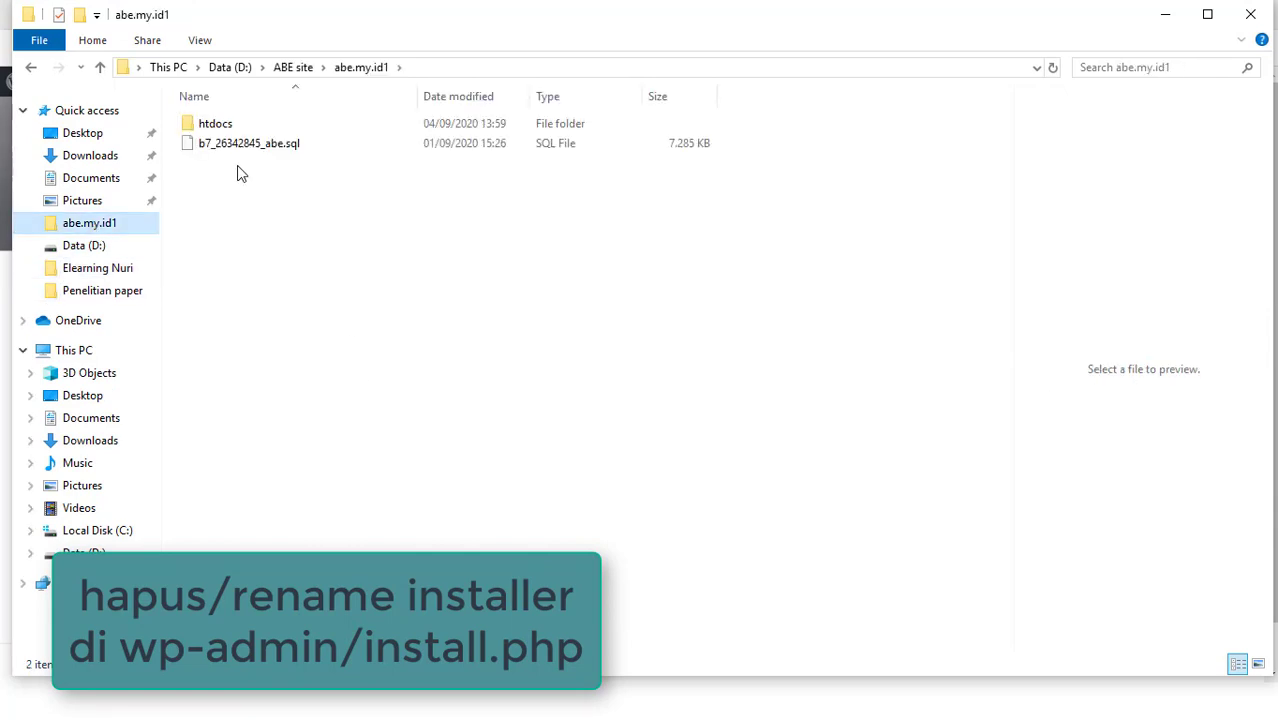
double_click(228, 126)
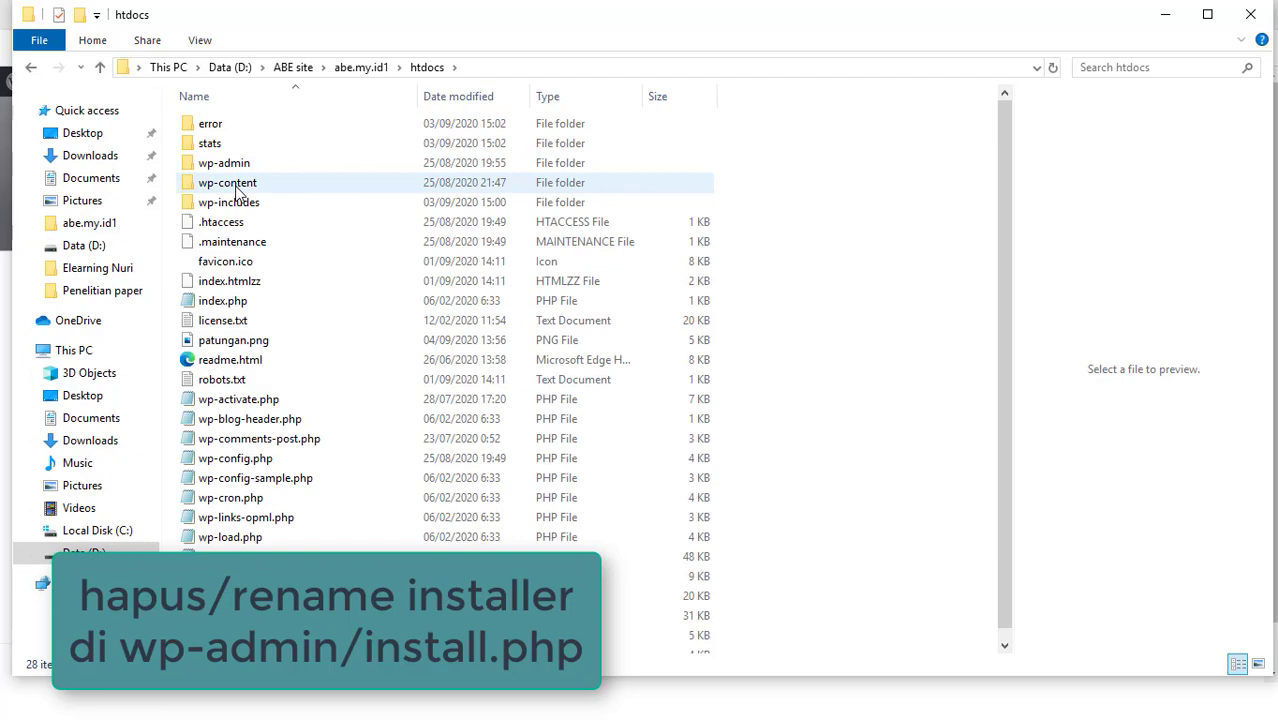
double_click(234, 165)
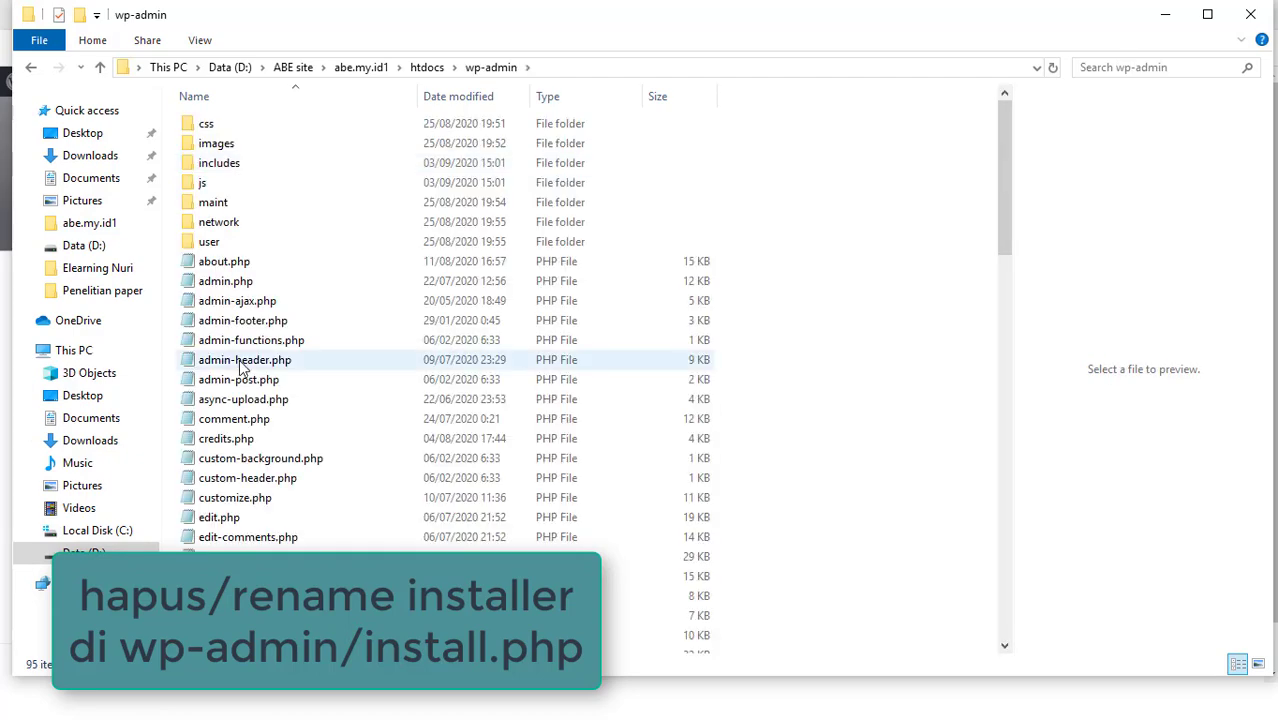
click(240, 361)
key(i)
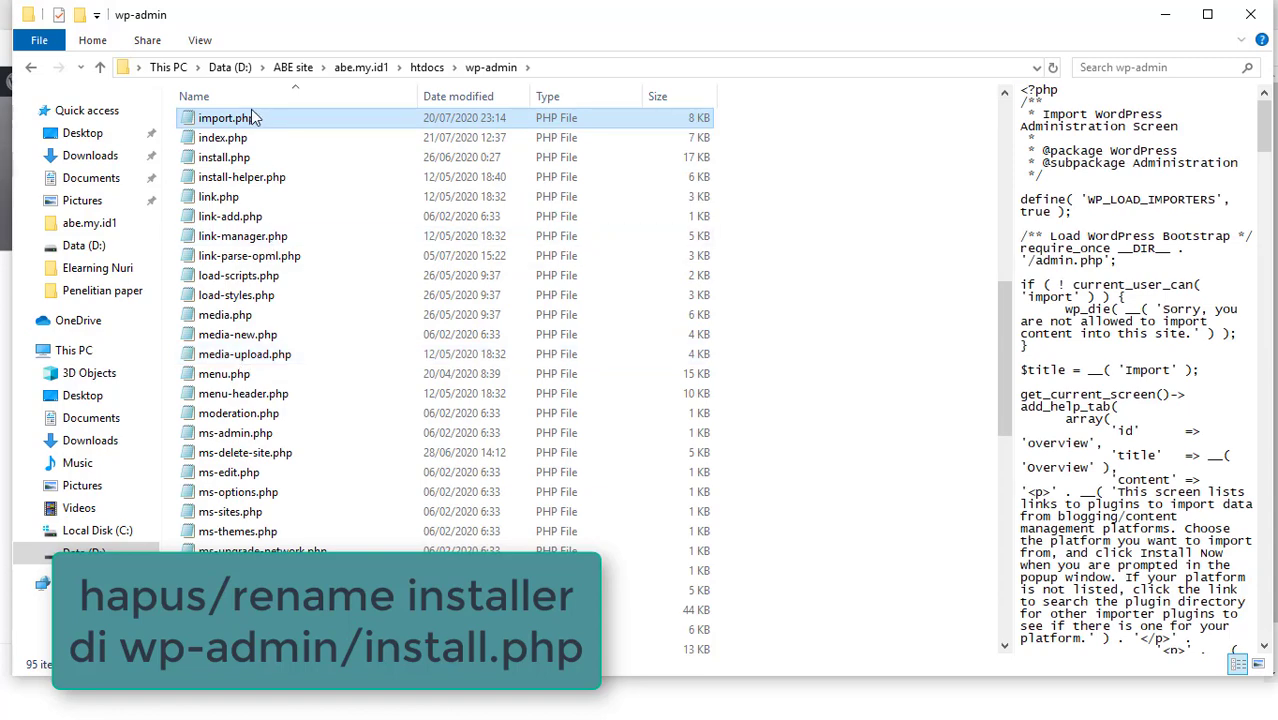
click(228, 177)
click(230, 158)
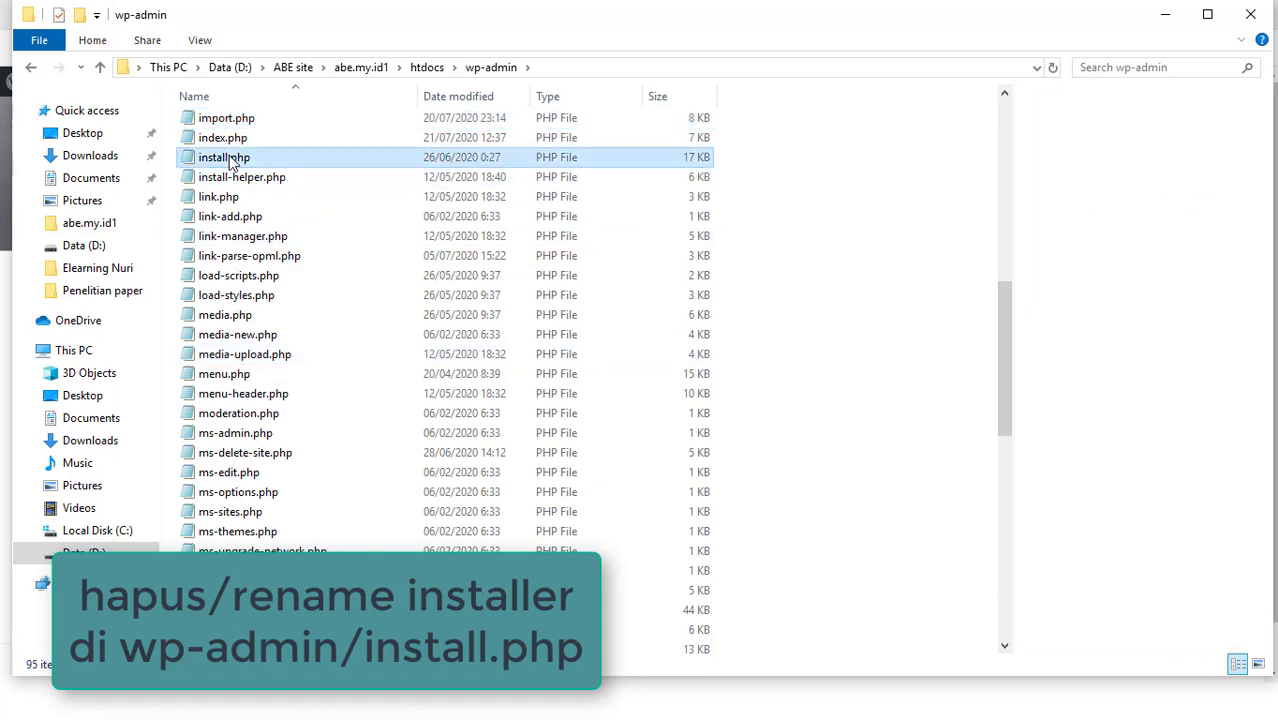
click(1165, 14)
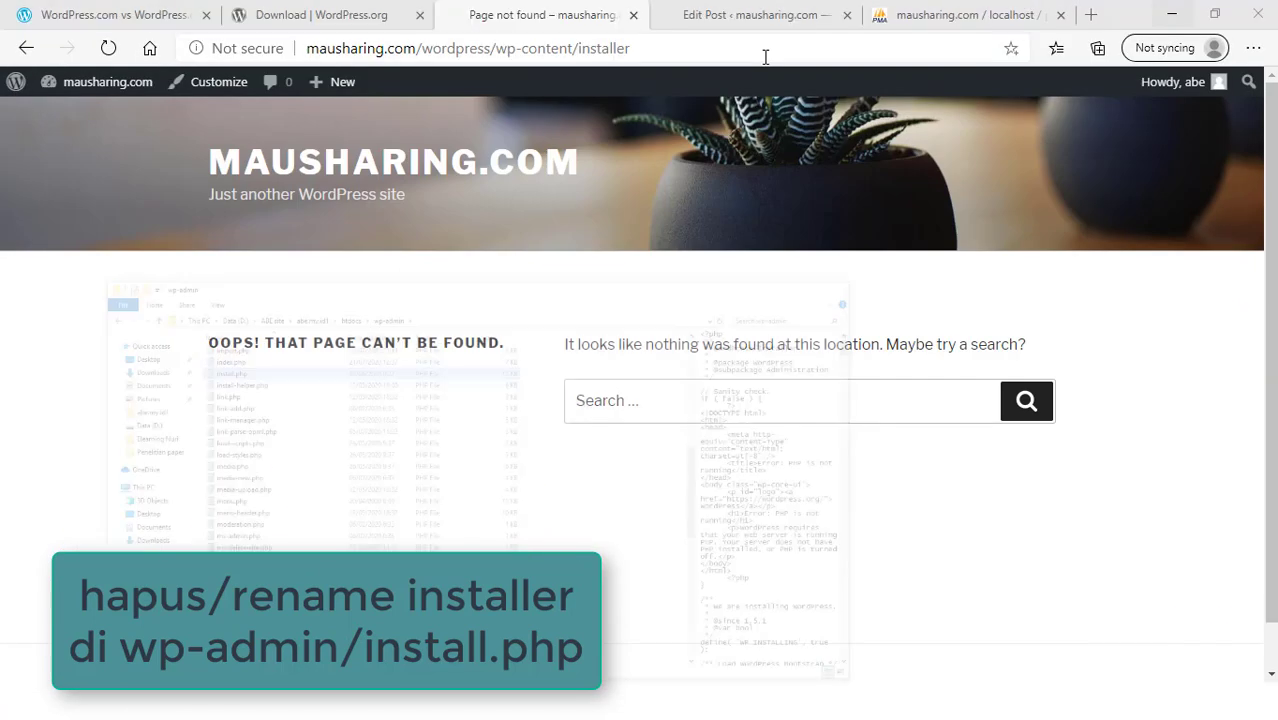
- Change the browser address to mausharing.com/wordpress/wp-admin/install and load it
click(578, 47)
click(518, 50)
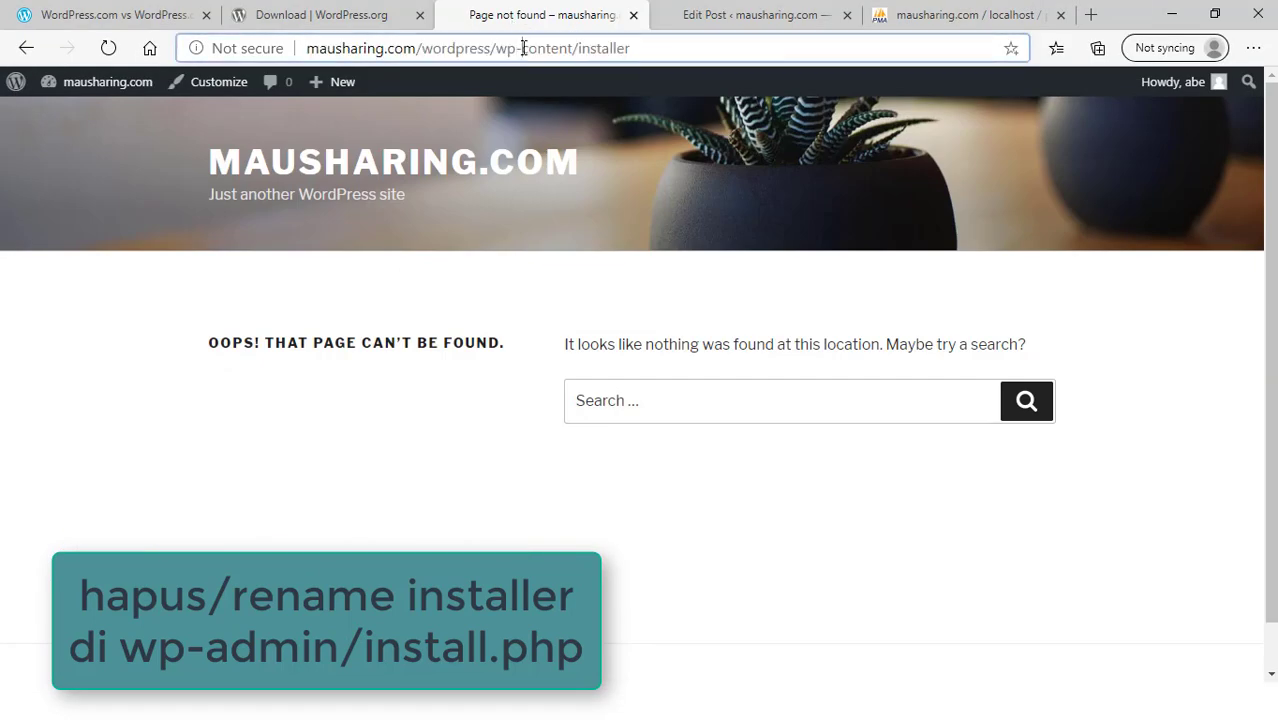
drag(520, 50, 940, 85)
text(admin)
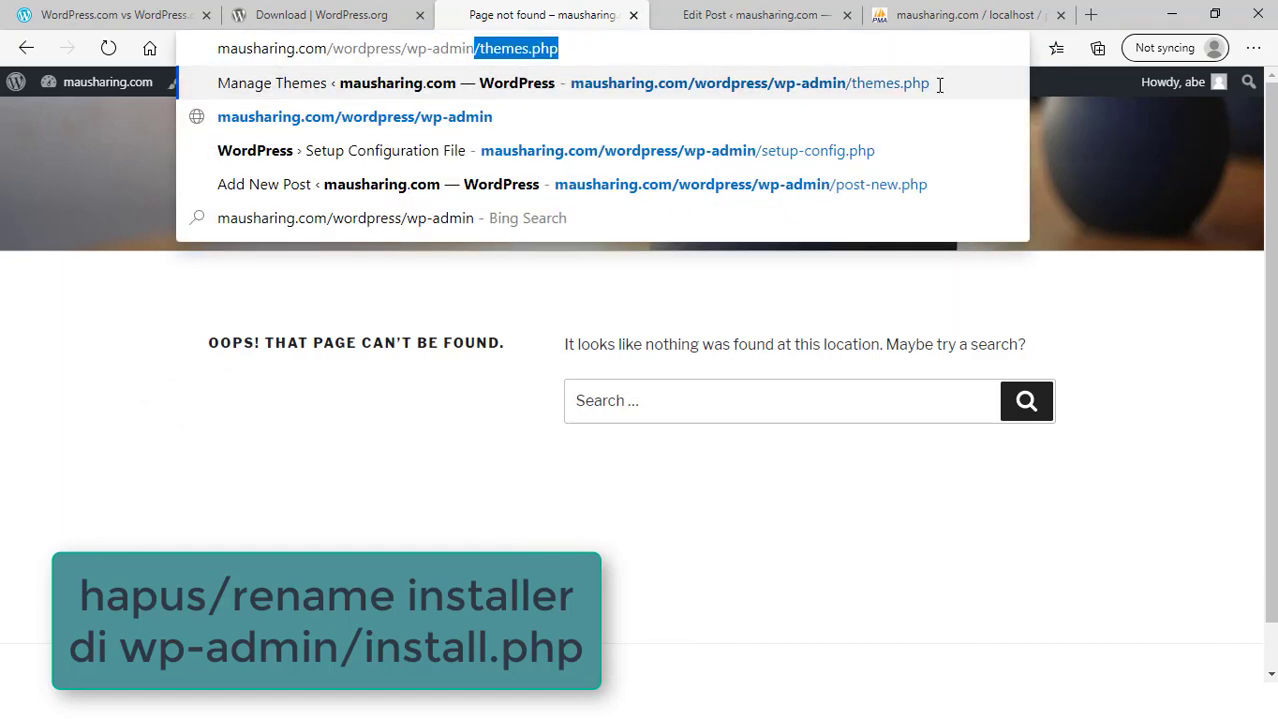
text(/insta;;)
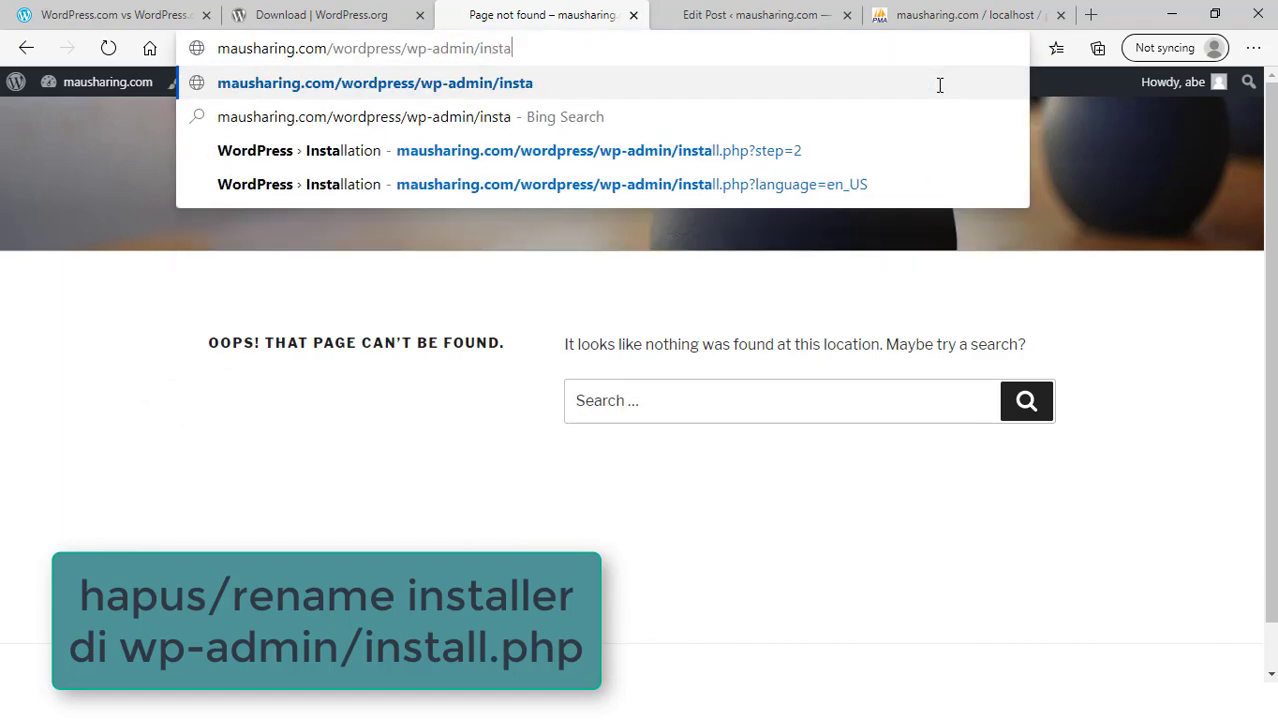
key(BackSpace)
key(BackSpace)
text(ll)
key(Return)
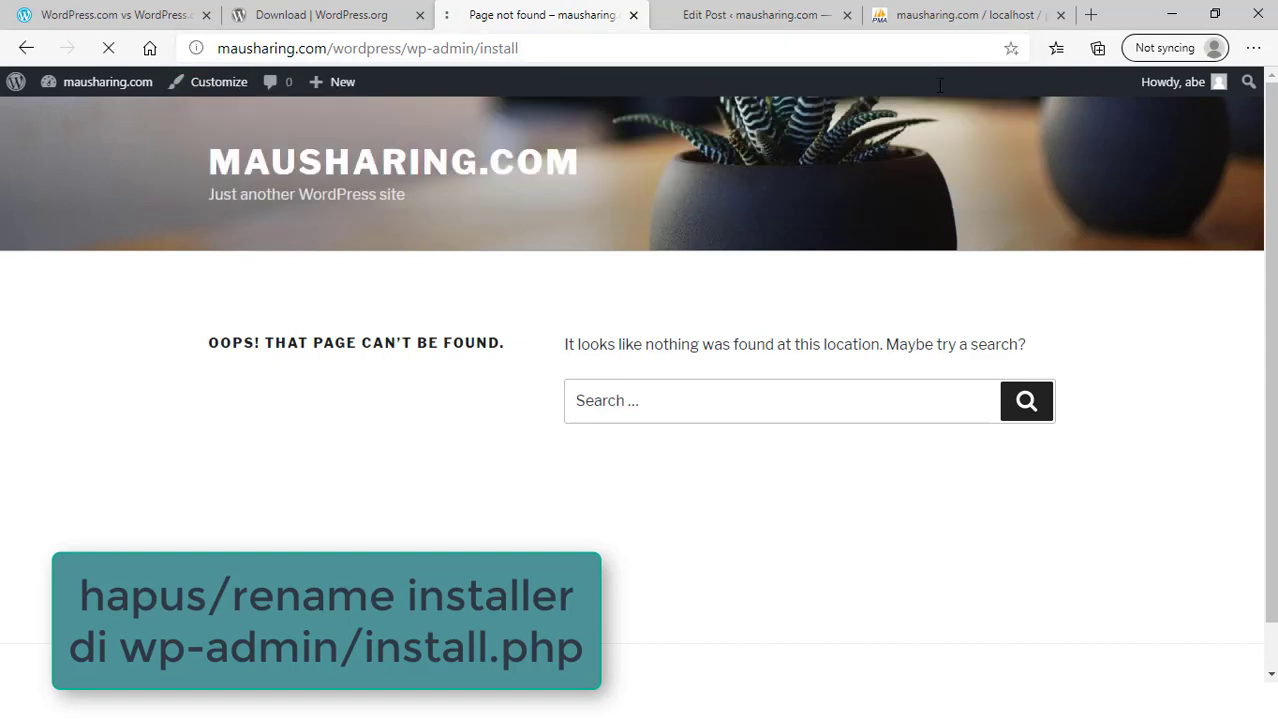
- Load wp-admin/install.php, which shows the Already Installed notice, then return to the wp-admin folder
click(876, 52)
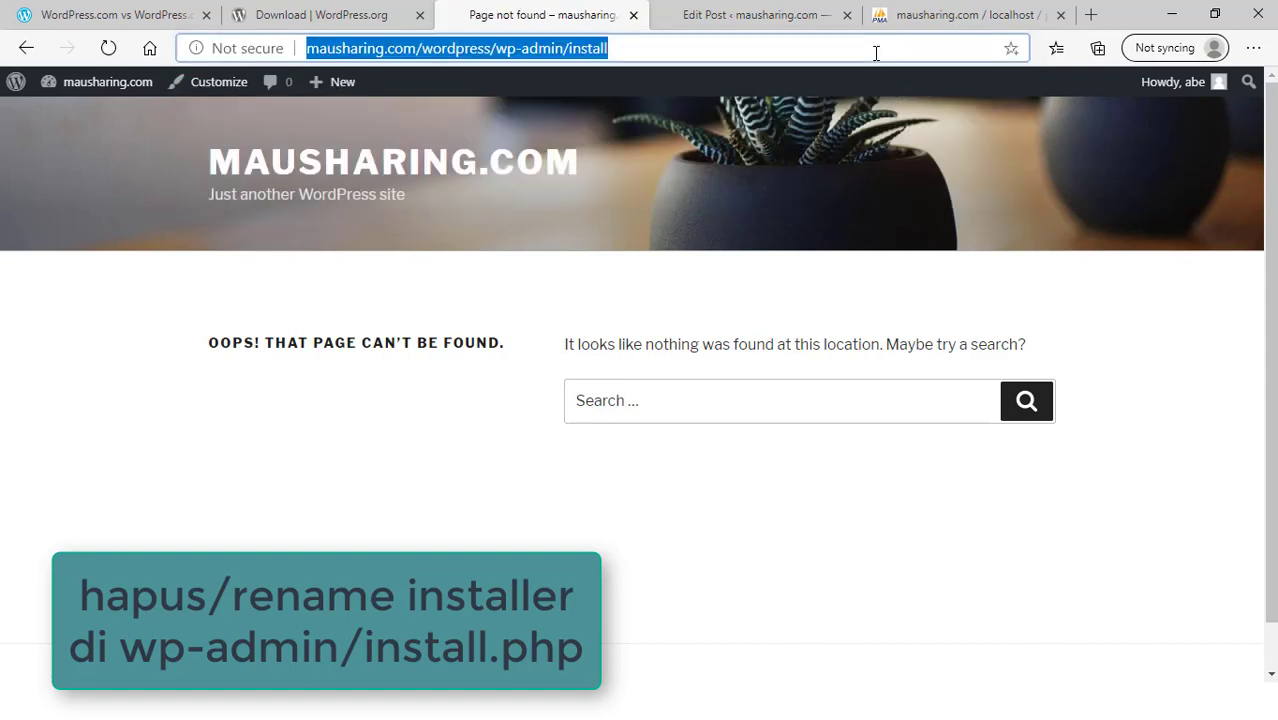
click(876, 52)
text(.php)
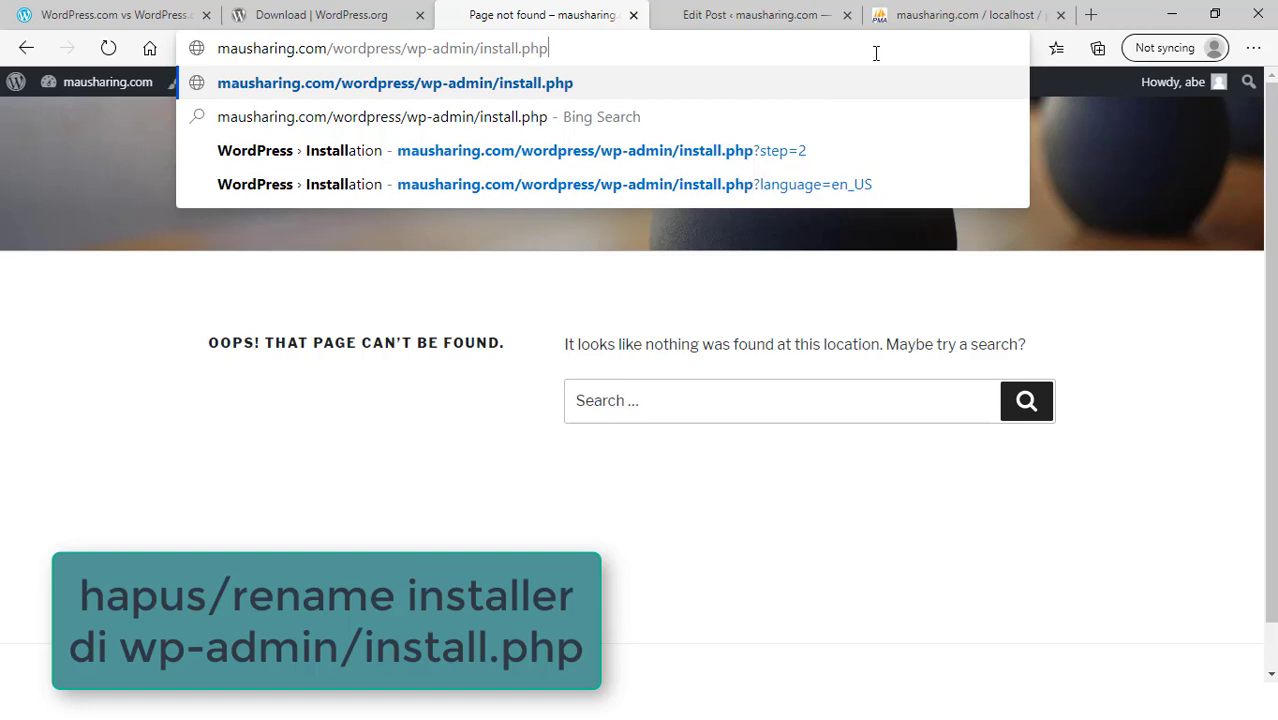
key(Return)
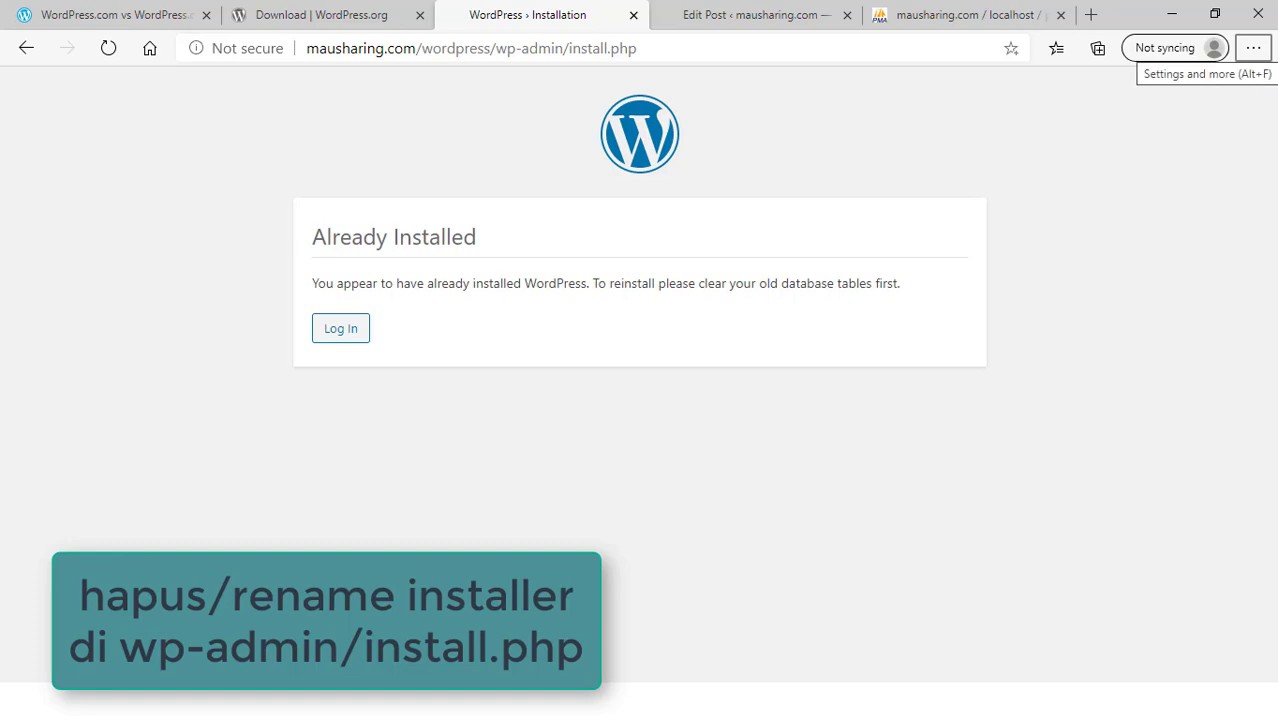
key(alt+Tab)
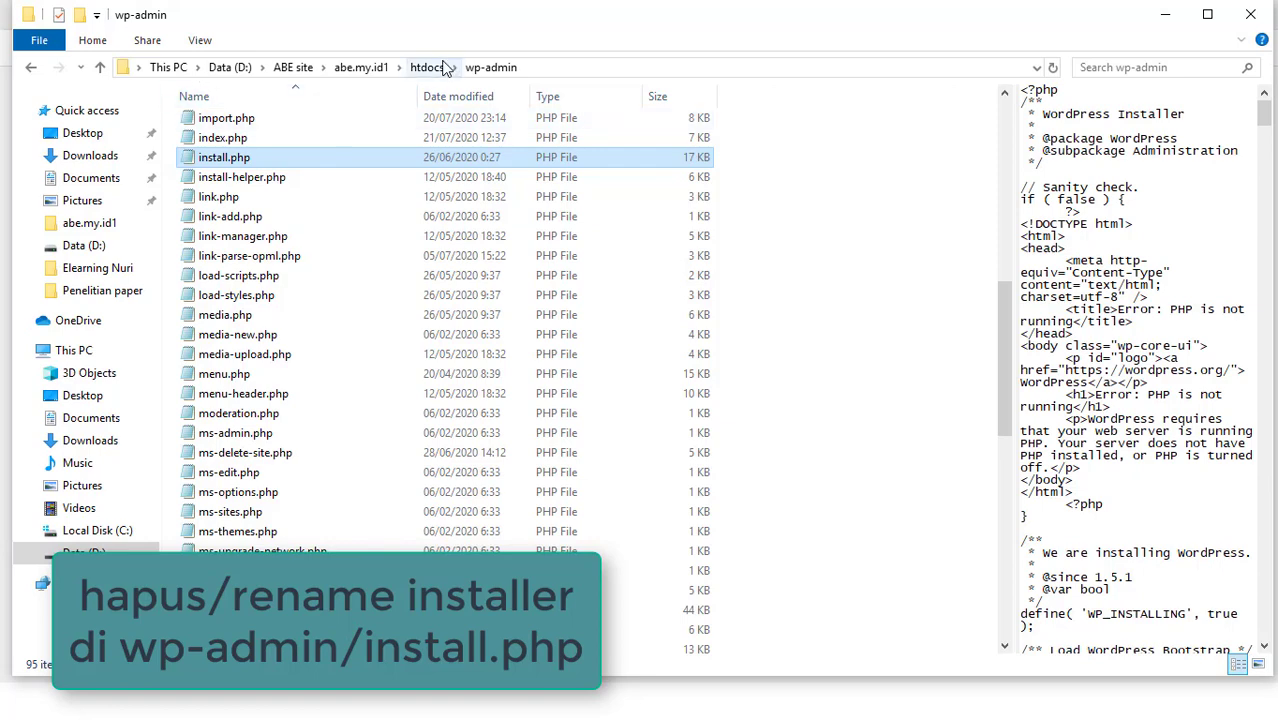
- Browse the wp-content and wp-includes folders, previewing class-feed.php, then return to htdocs
click(410, 70)
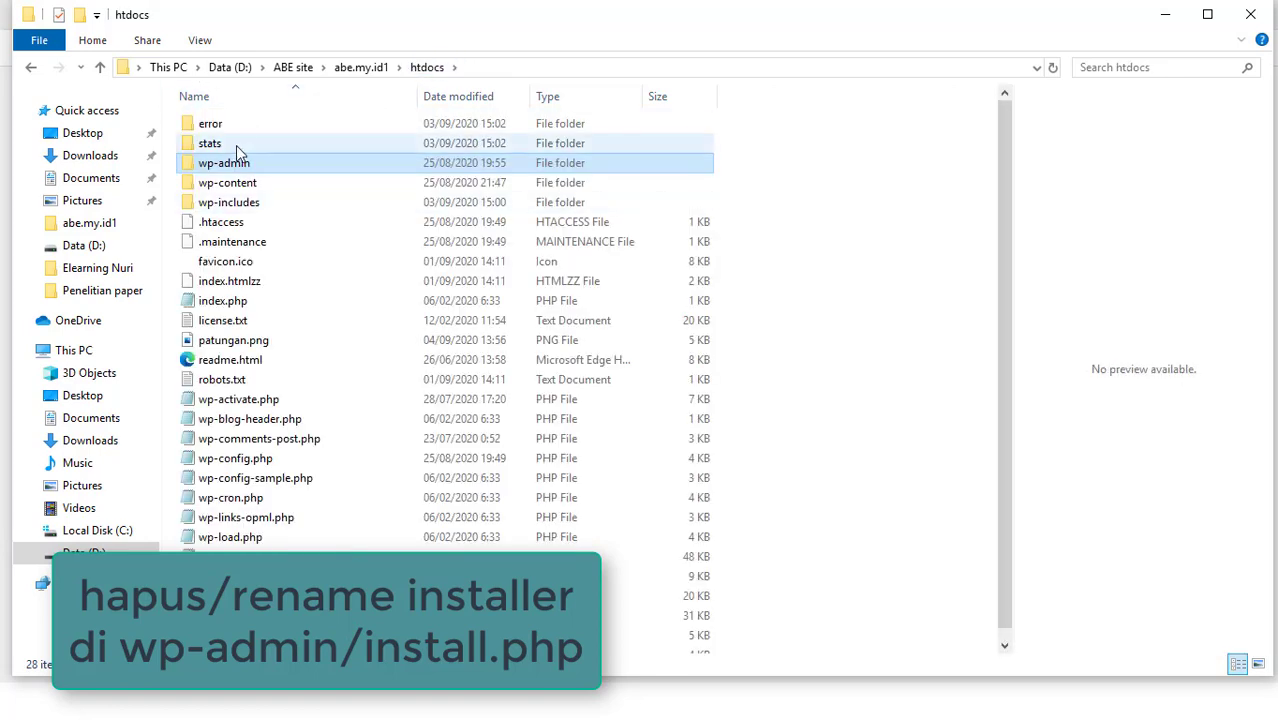
double_click(240, 190)
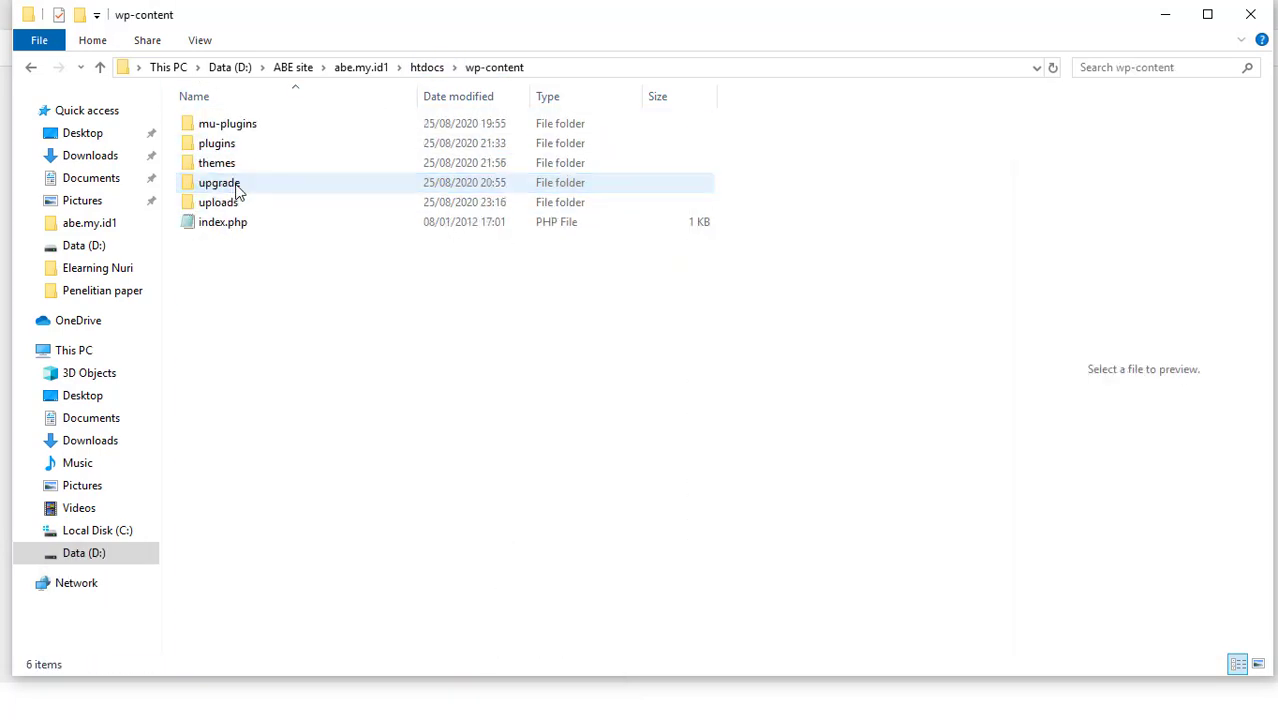
click(438, 68)
double_click(212, 203)
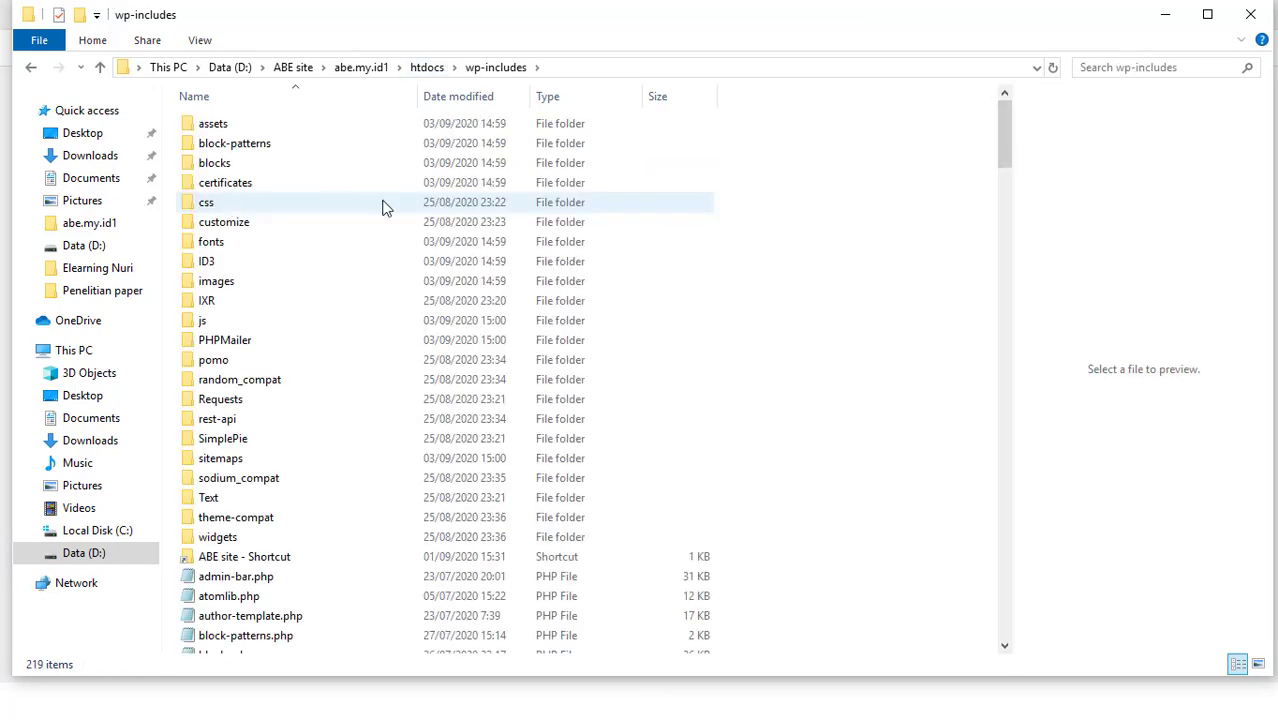
key(Down)
key(Down)
key(Down)
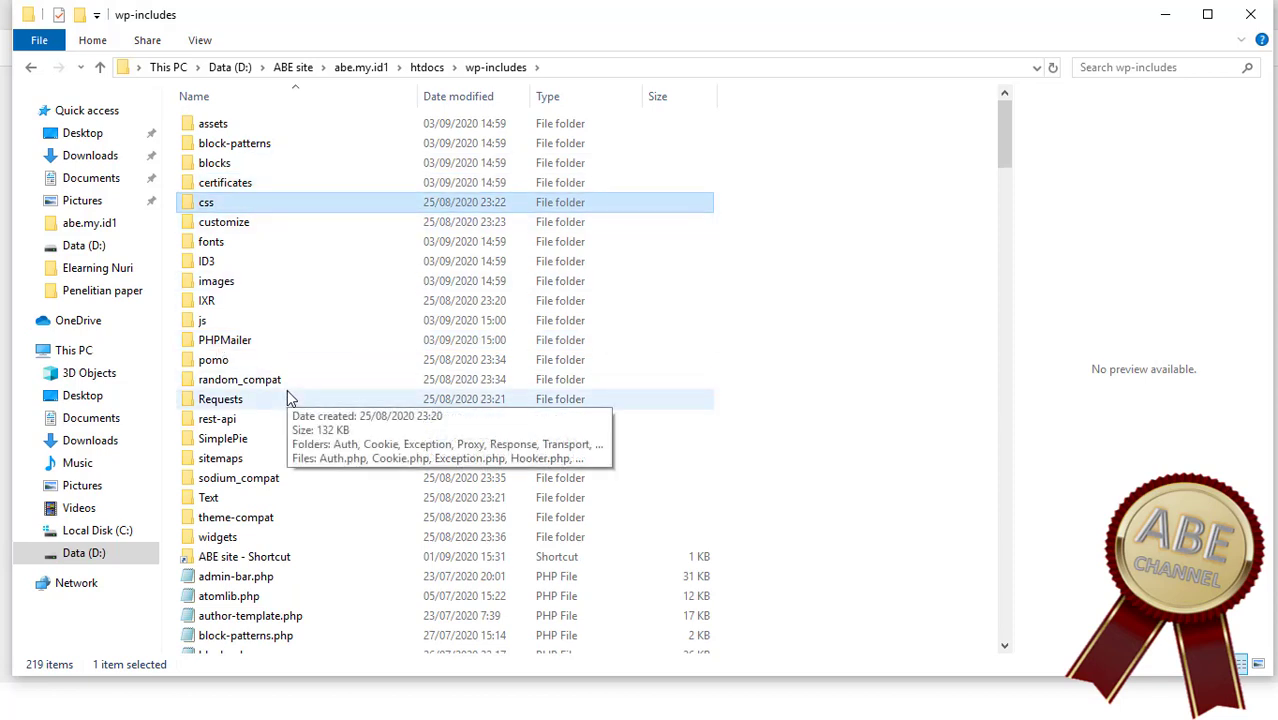
key(Down)
key(Down)
key(Down)
key(Down)
key(Down)
key(Down)
key(Down)
key(Down)
key(Down)
key(Down)
key(Down)
key(Down)
key(Down)
key(Up)
key(Up)
key(Up)
key(Up)
key(Up)
key(Up)
key(Up)
key(Up)
key(Up)
key(Up)
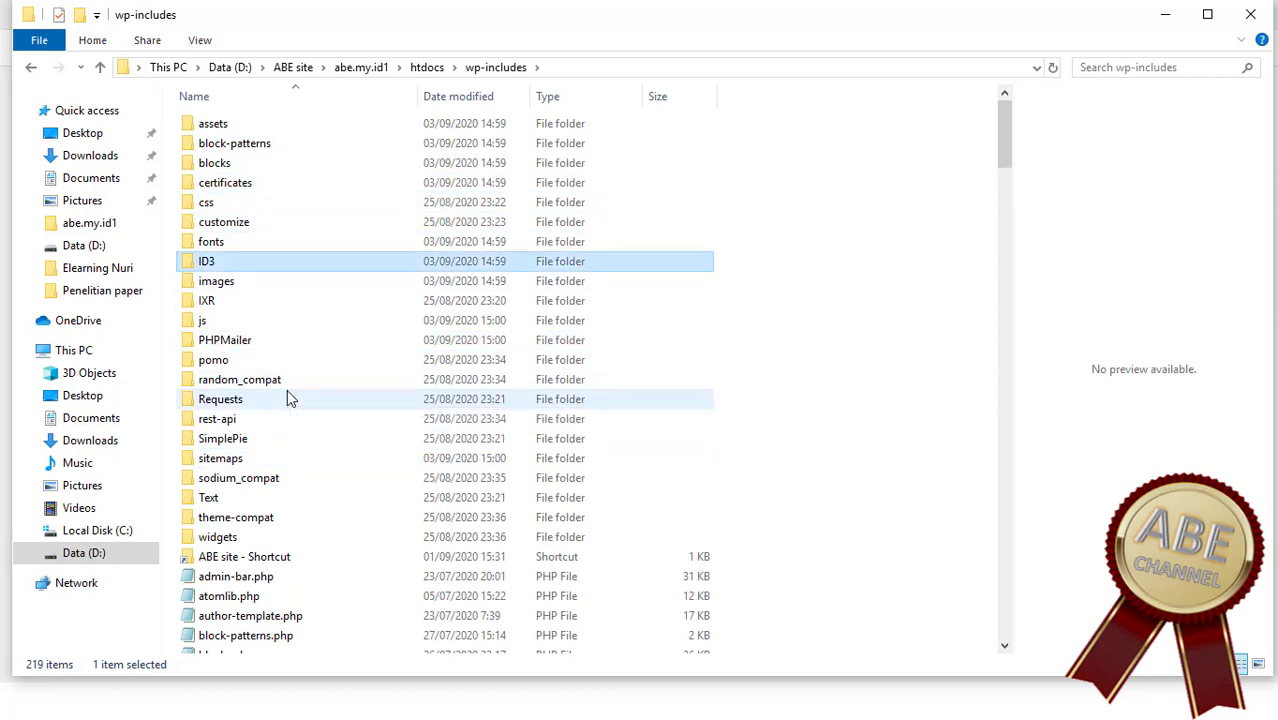
key(Down)
key(Down)
key(Down)
key(Down)
key(Down)
key(Down)
key(Down)
key(Down)
key(Down)
key(Down)
key(Down)
key(Down)
key(Down)
key(Down)
key(Down)
key(Down)
key(Down)
key(Down)
key(Down)
key(Down)
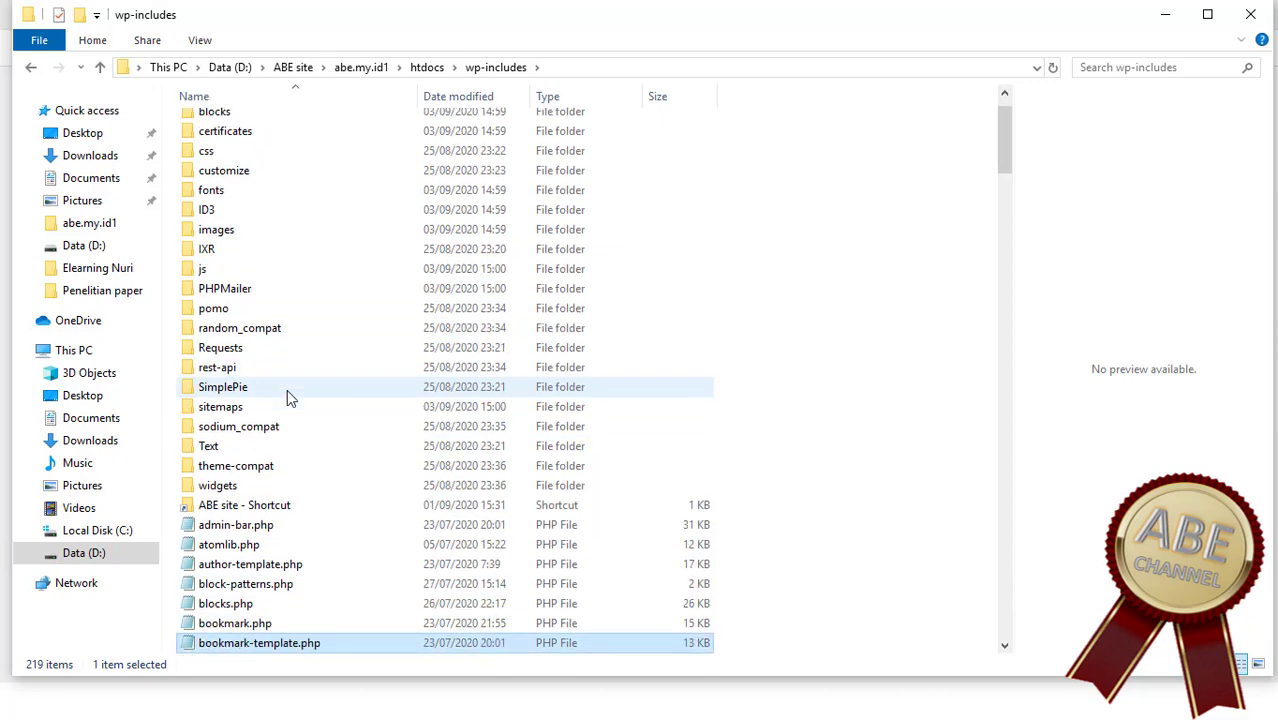
key(Down)
key(Down)
key(Down)
key(Down)
key(Down)
key(Down)
key(Down)
key(Down)
key(Down)
key(Down)
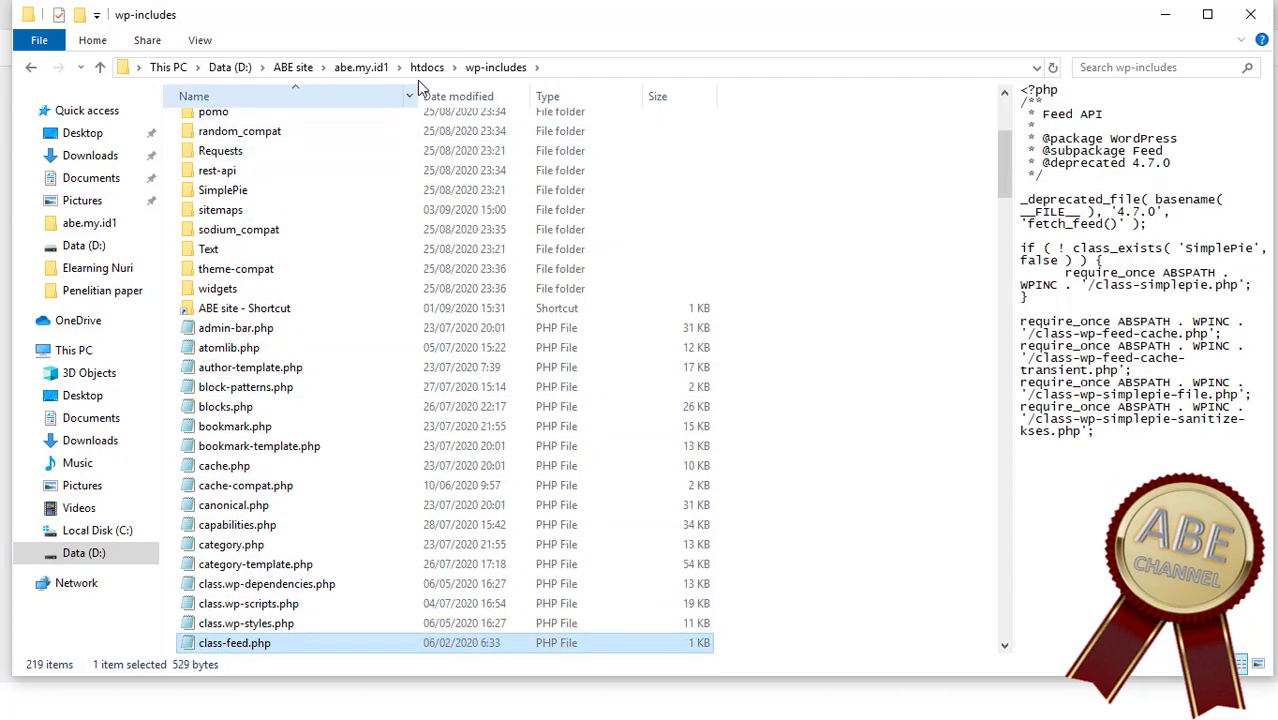
click(427, 72)
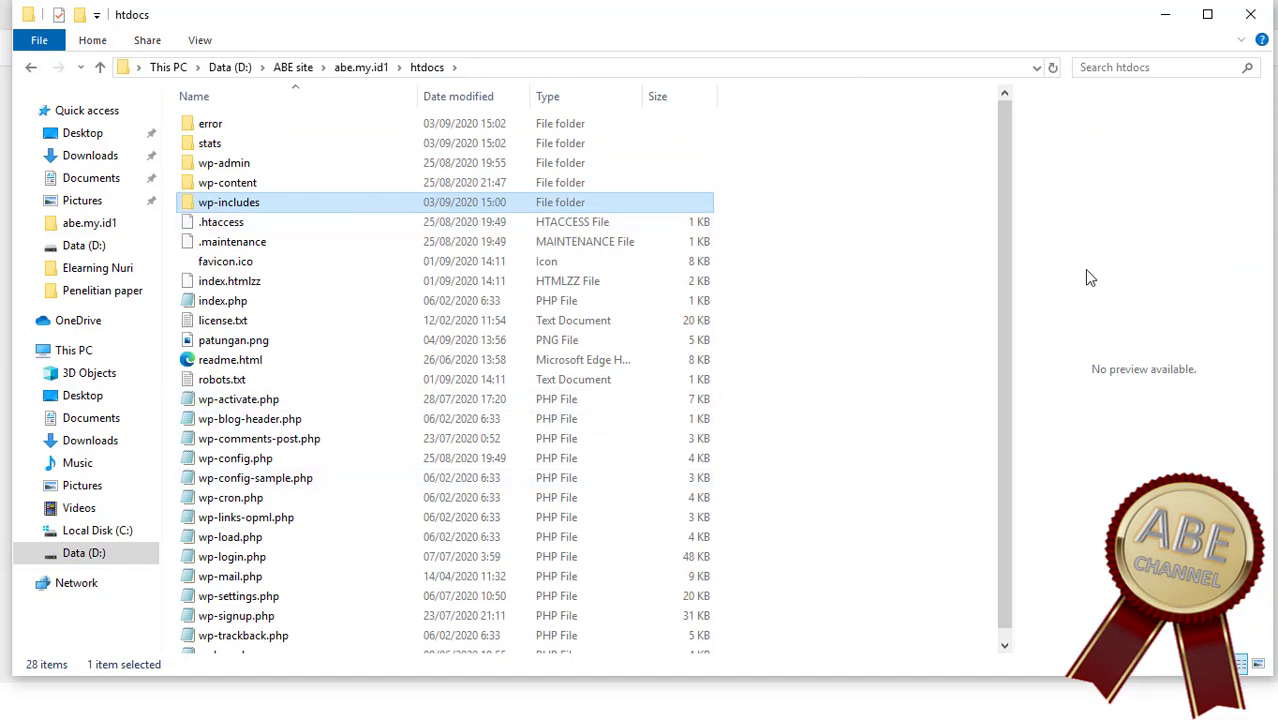
click(1162, 16)
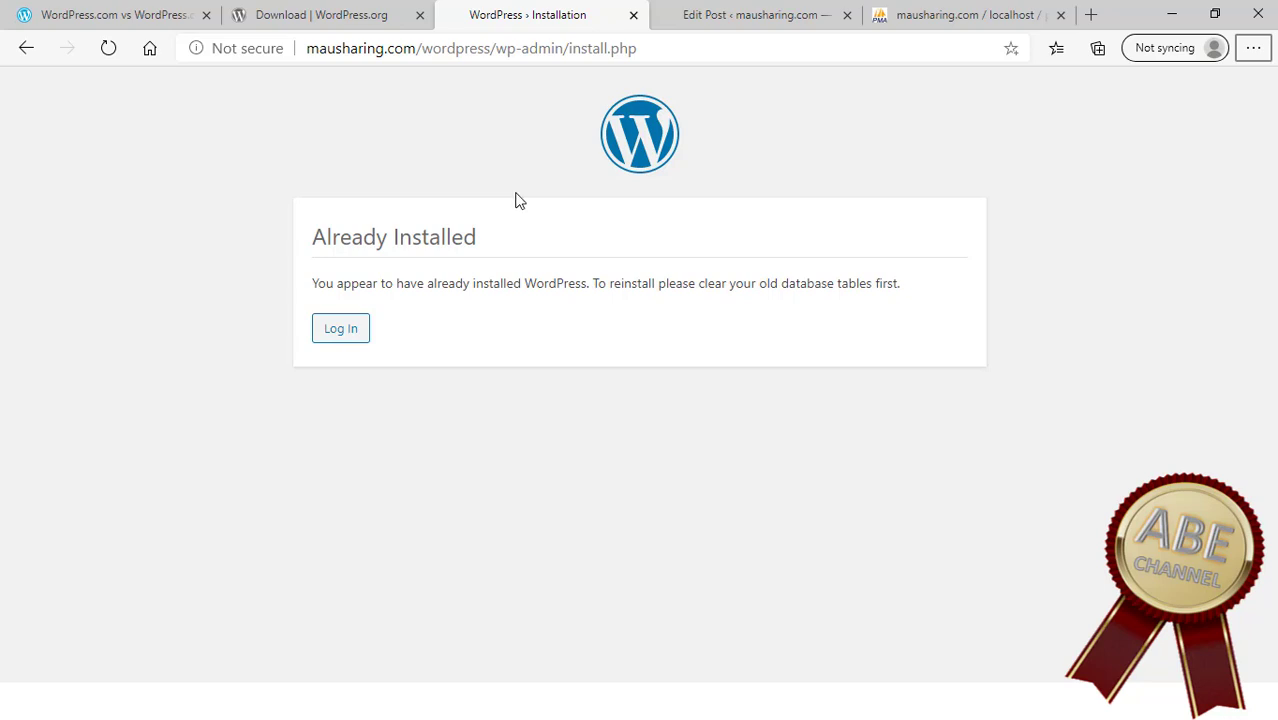
- Show the Edit Post screen for 'ini tulisan pertama' and click into its body text 'coba mennlis'
click(62, 18)
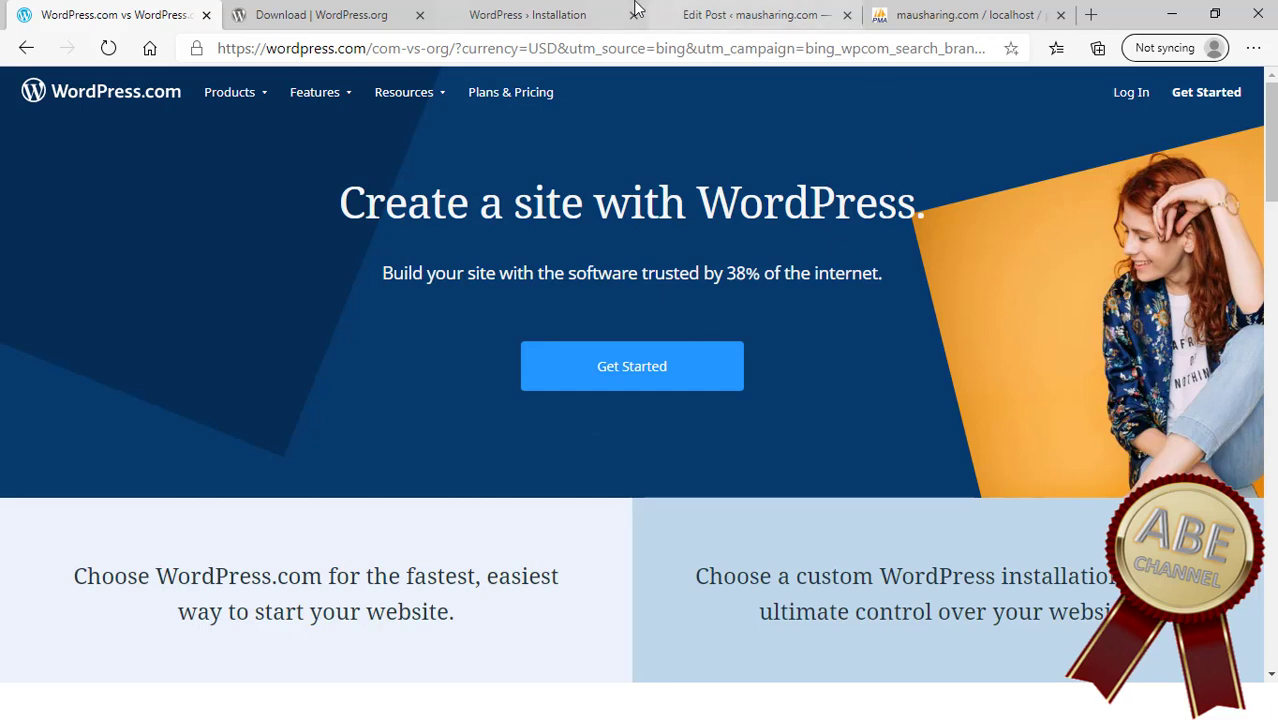
click(752, 10)
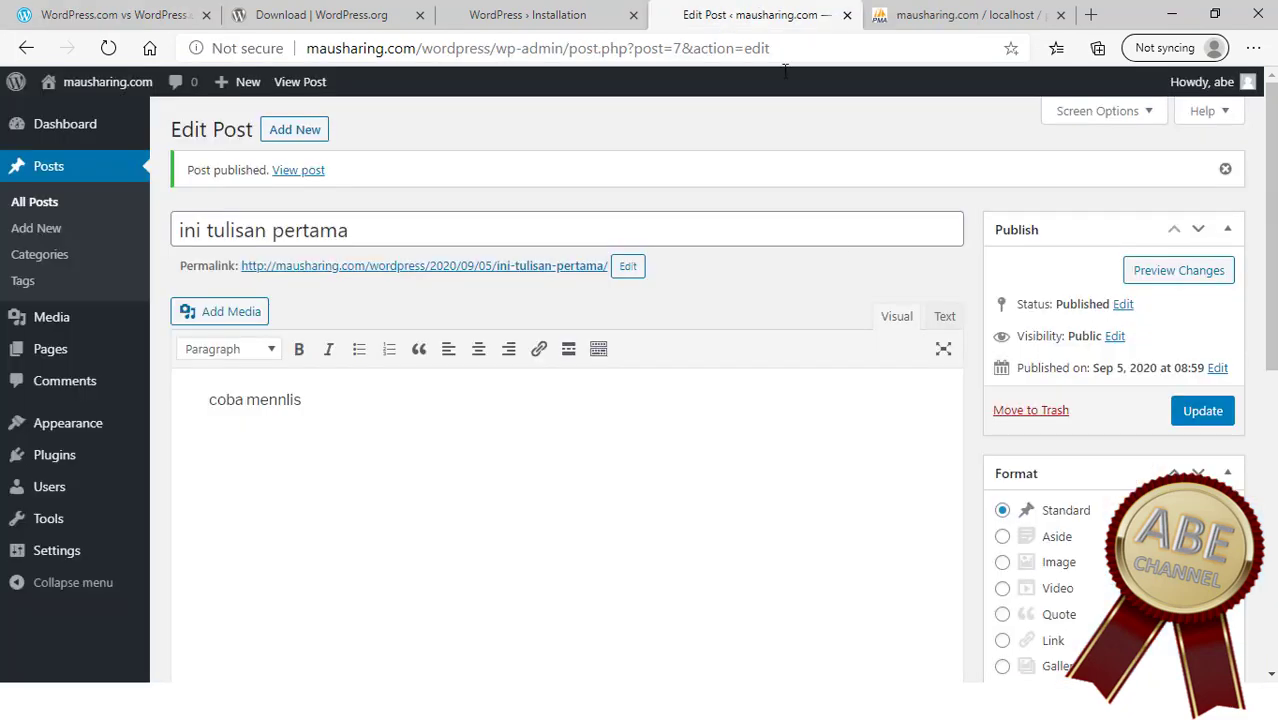
click(746, 479)
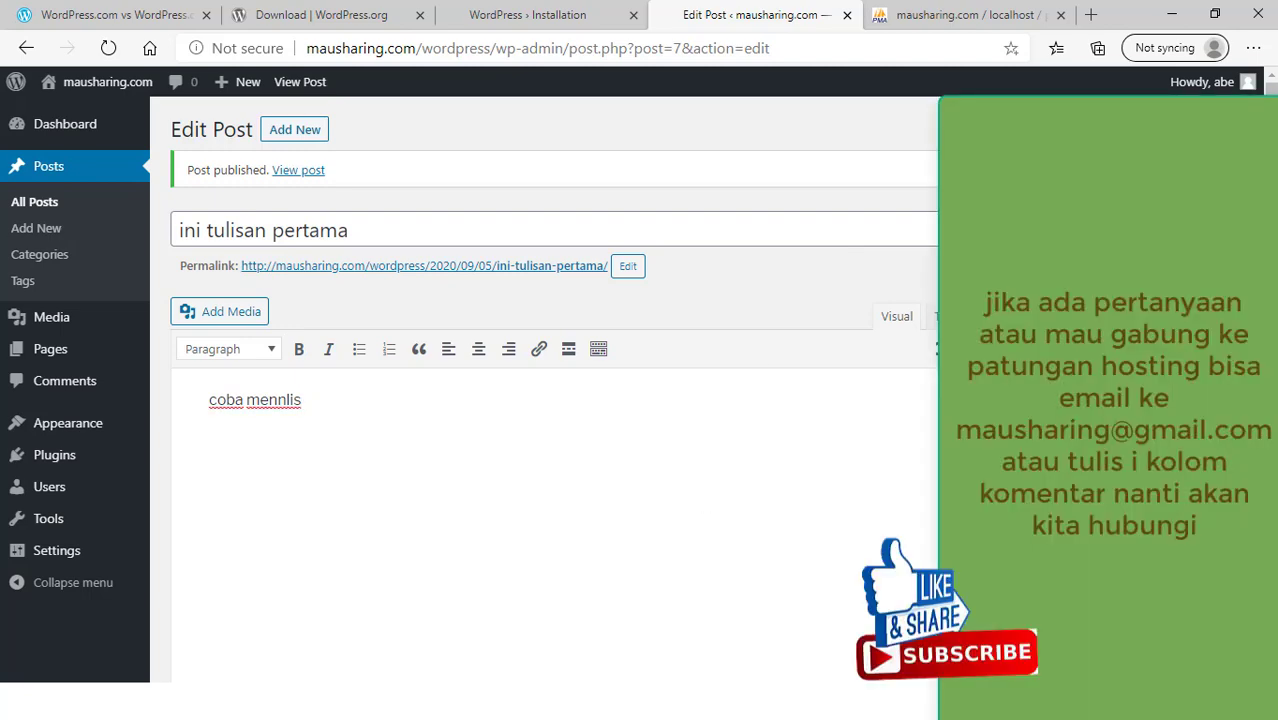
key(super)
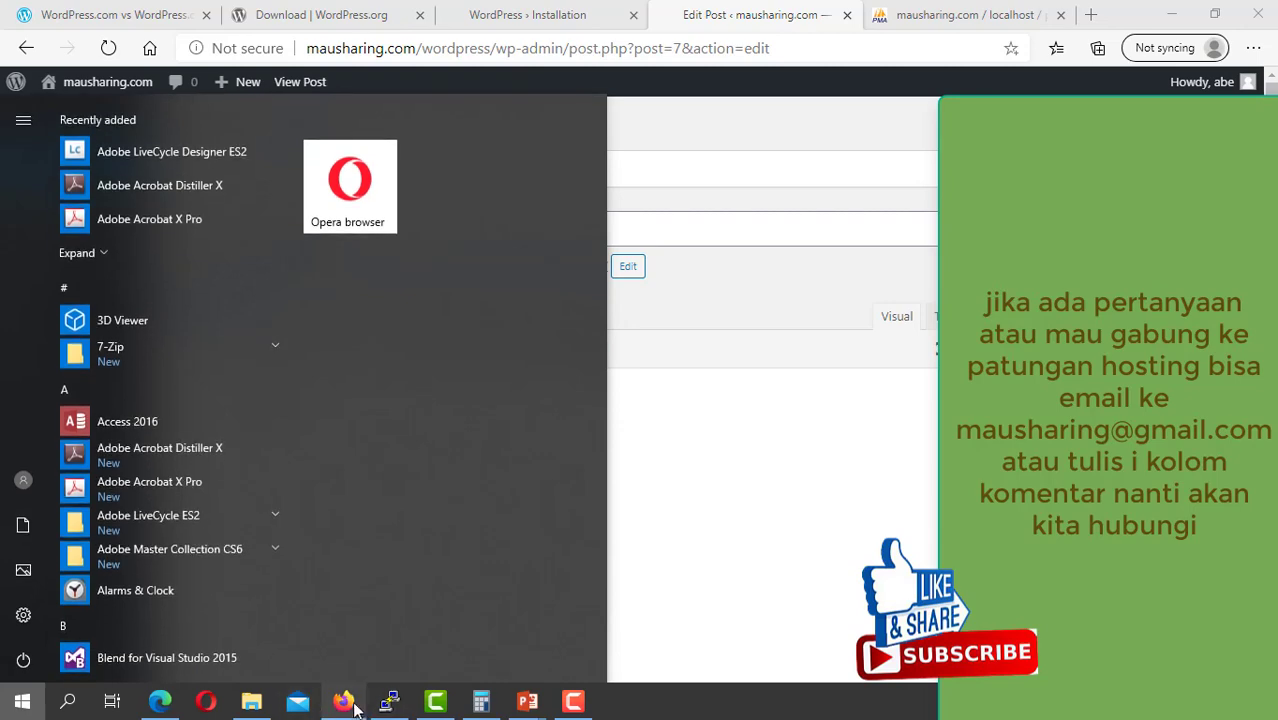
- Open wp-config.php from the htdocs folder in Notepad, unticking 'Always use this app'
click(251, 701)
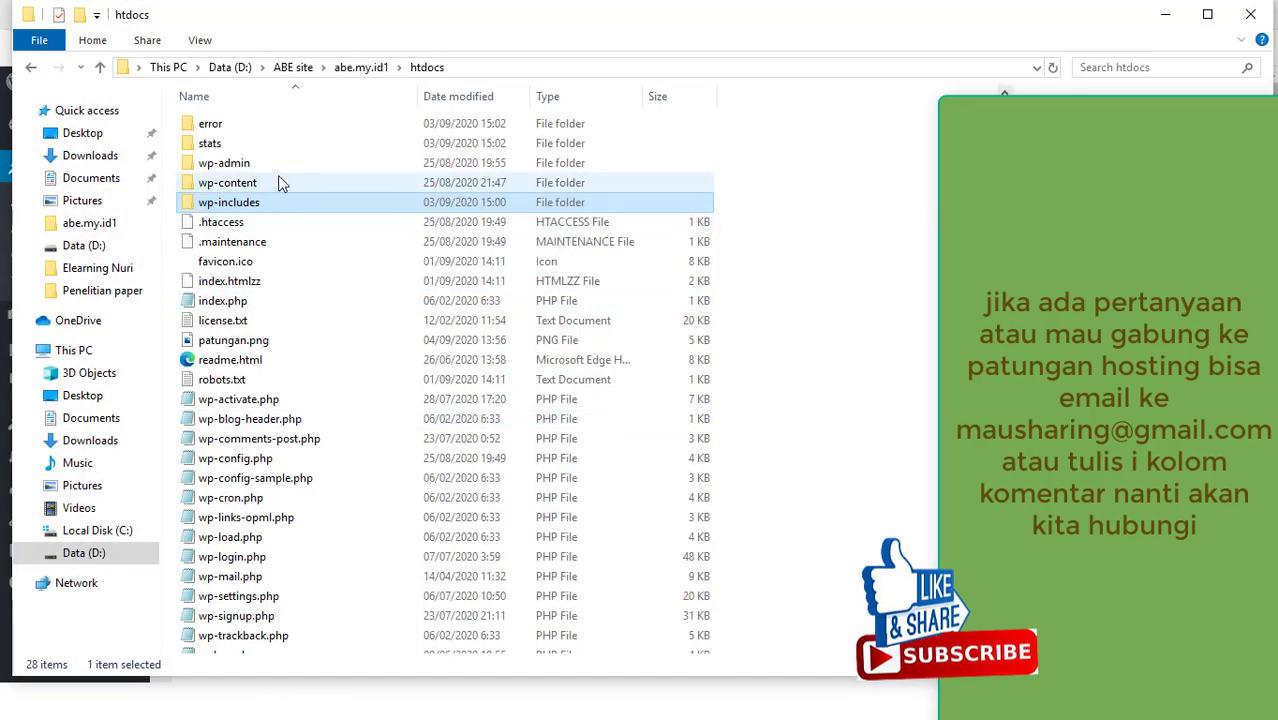
click(290, 516)
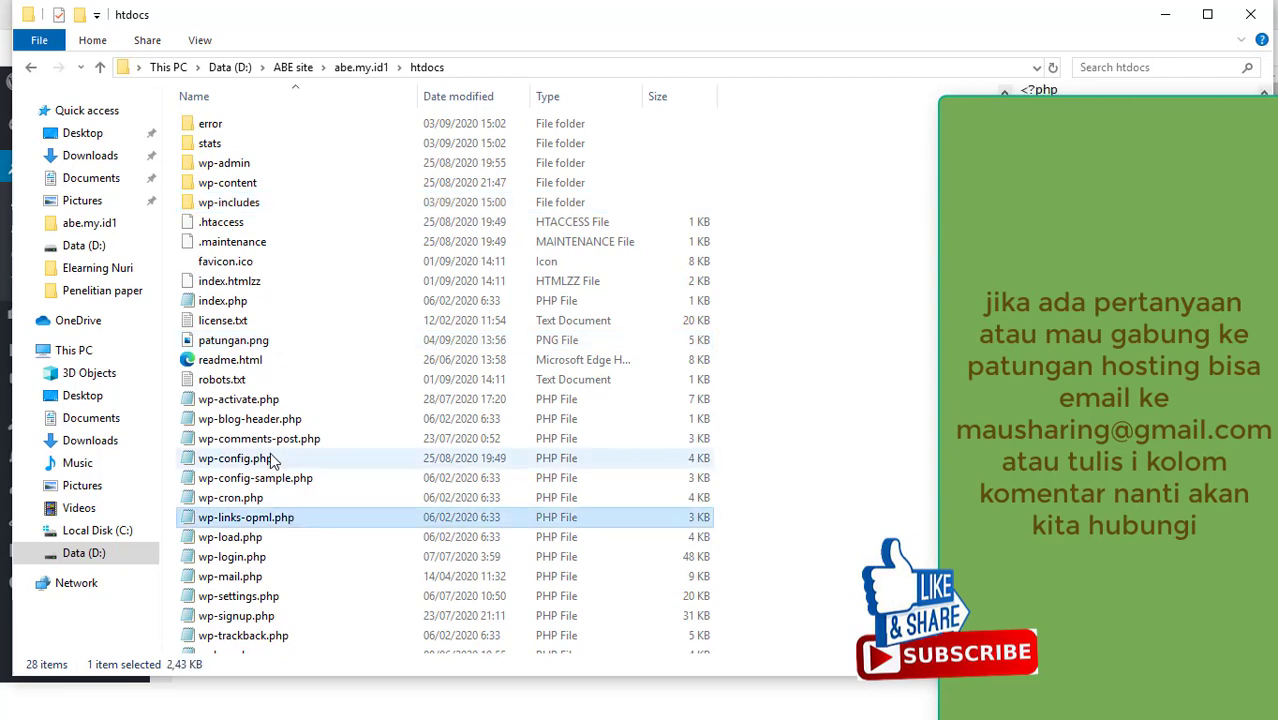
click(269, 458)
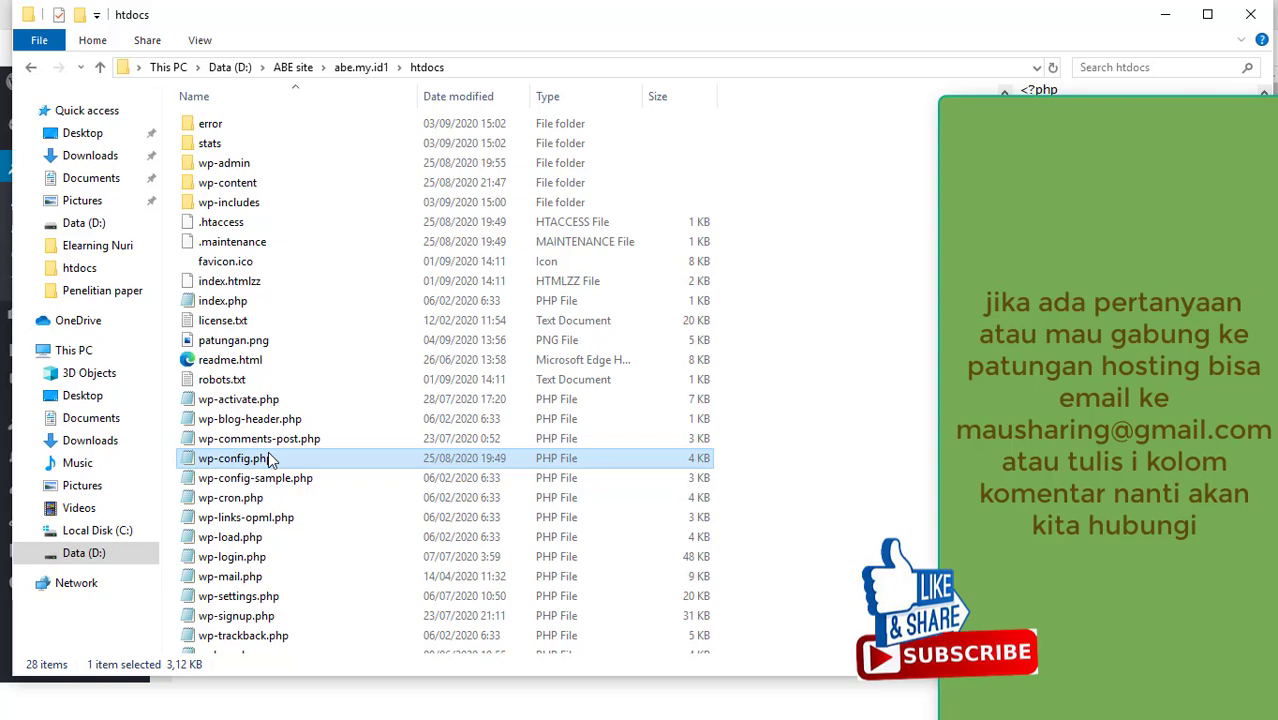
double_click(313, 464)
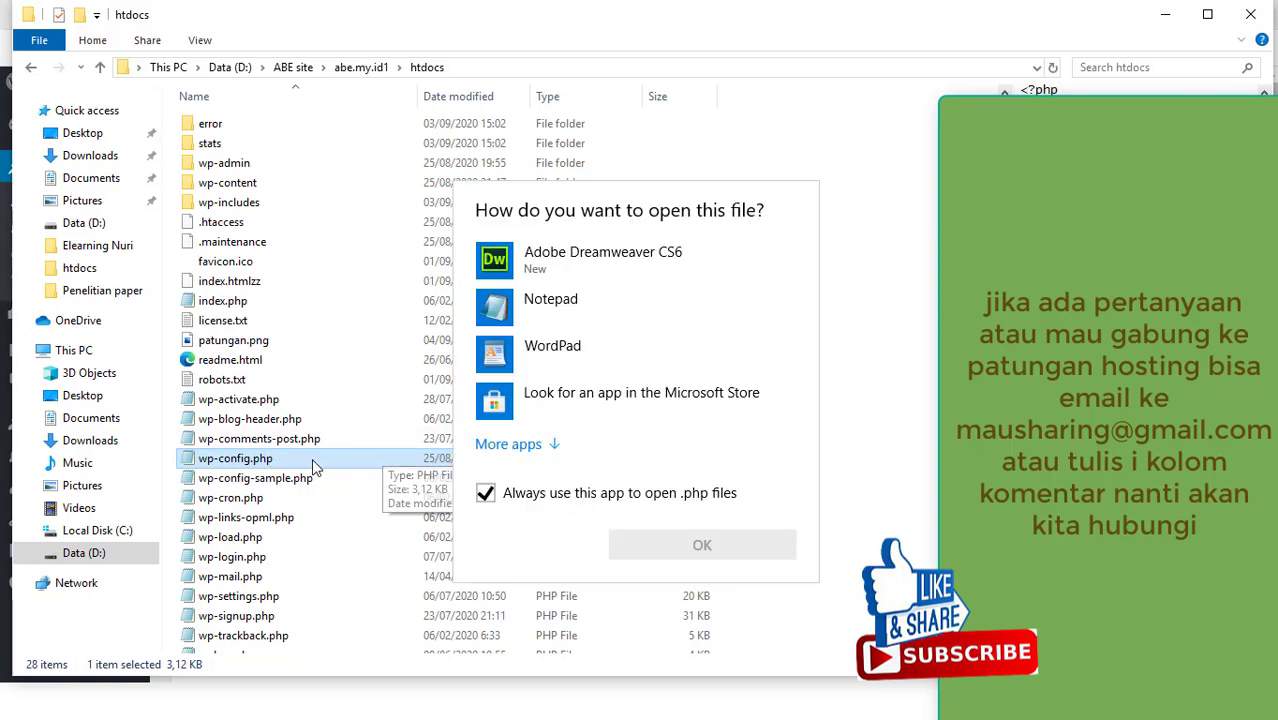
key(Escape)
double_click(313, 463)
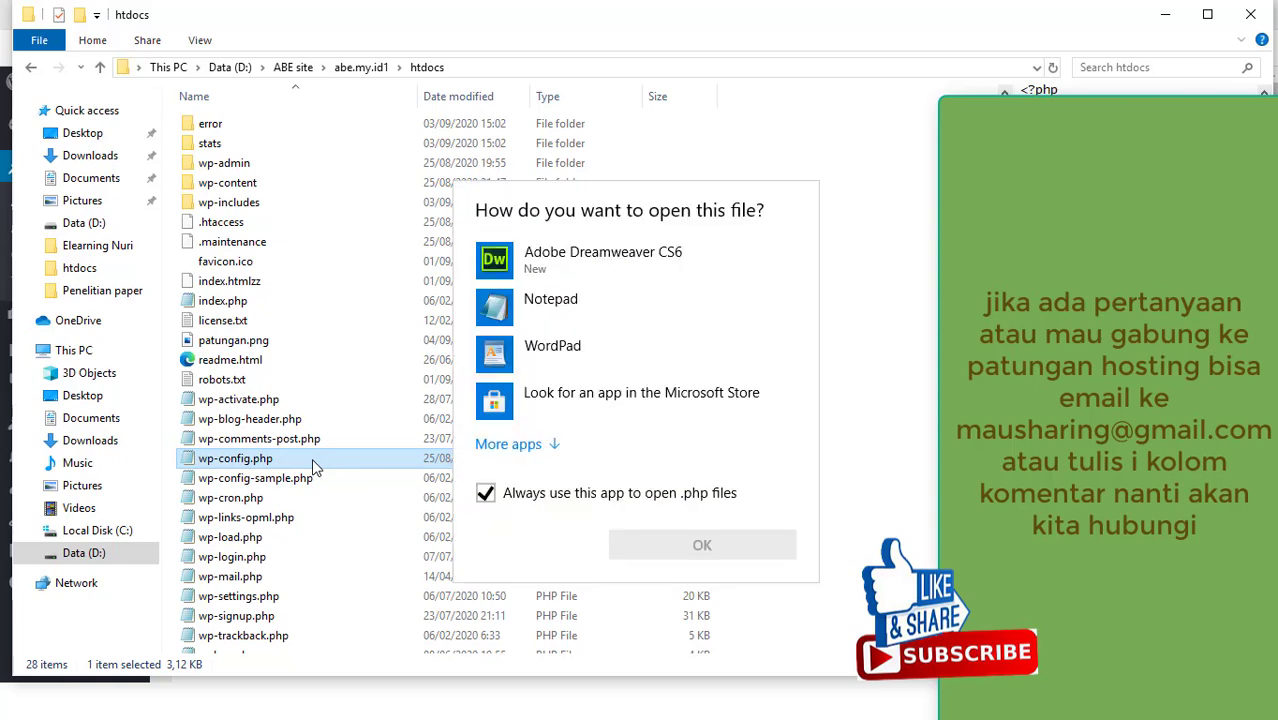
double_click(313, 463)
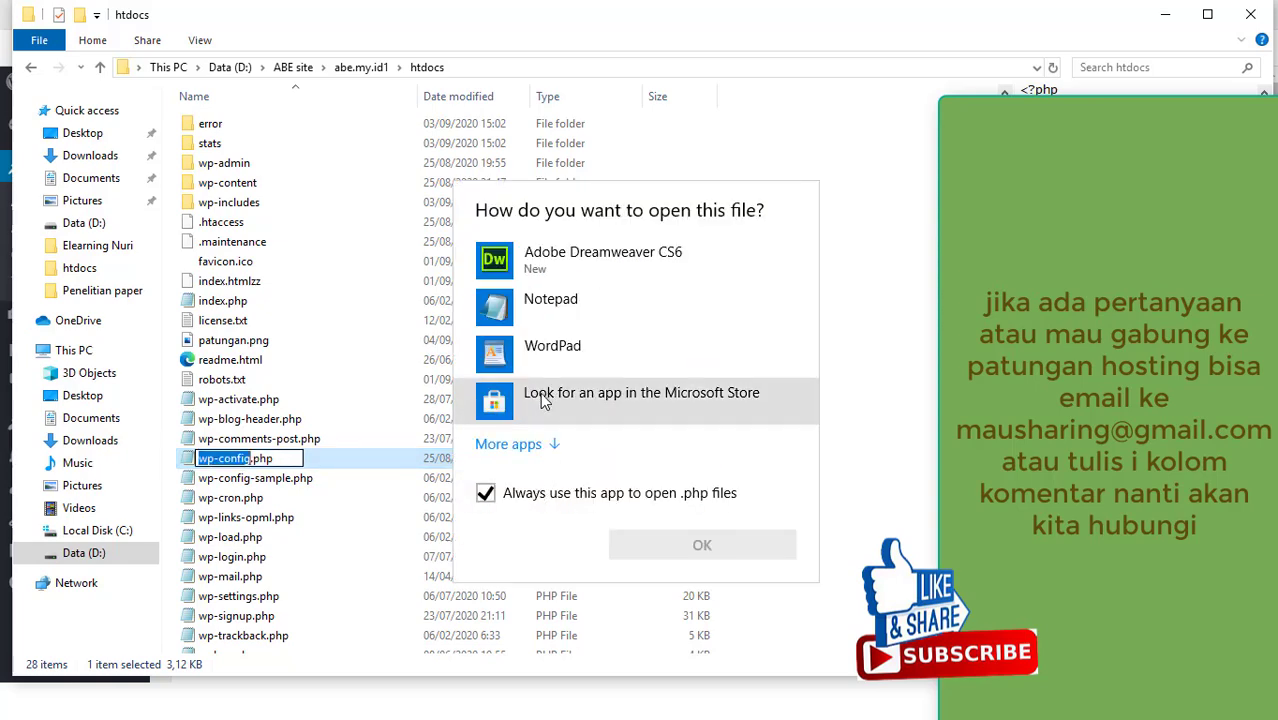
click(555, 500)
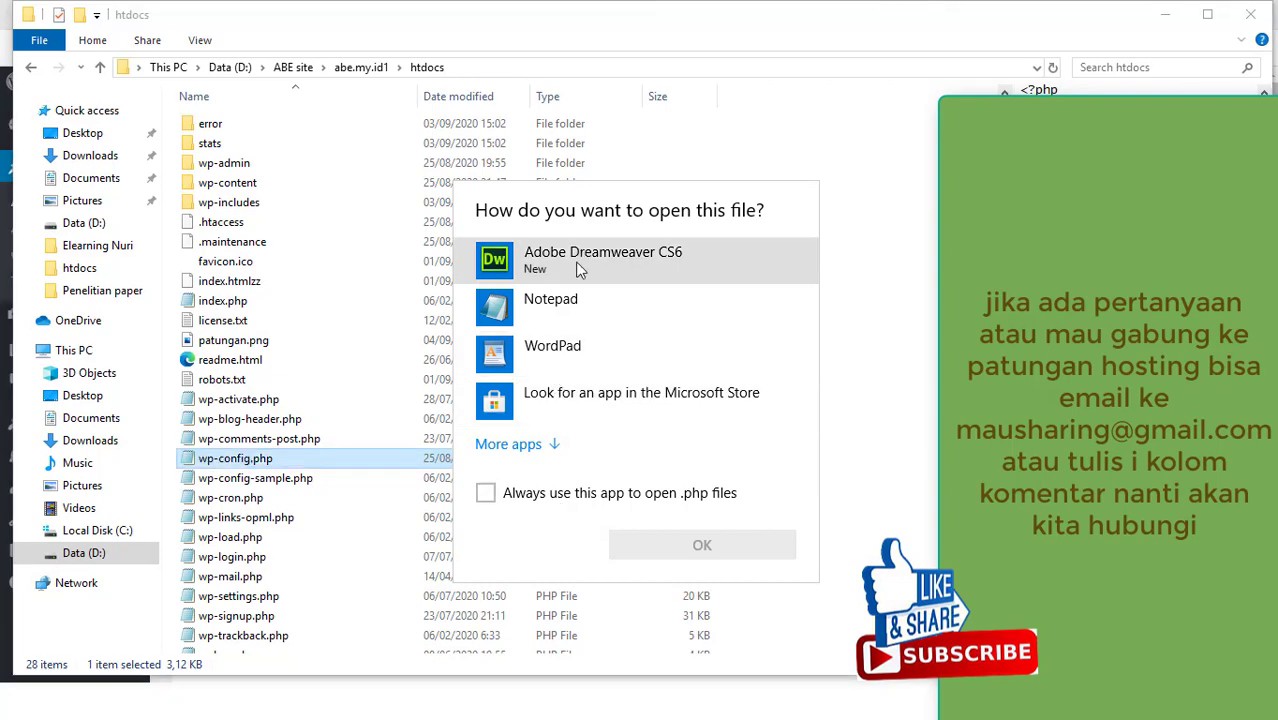
double_click(576, 302)
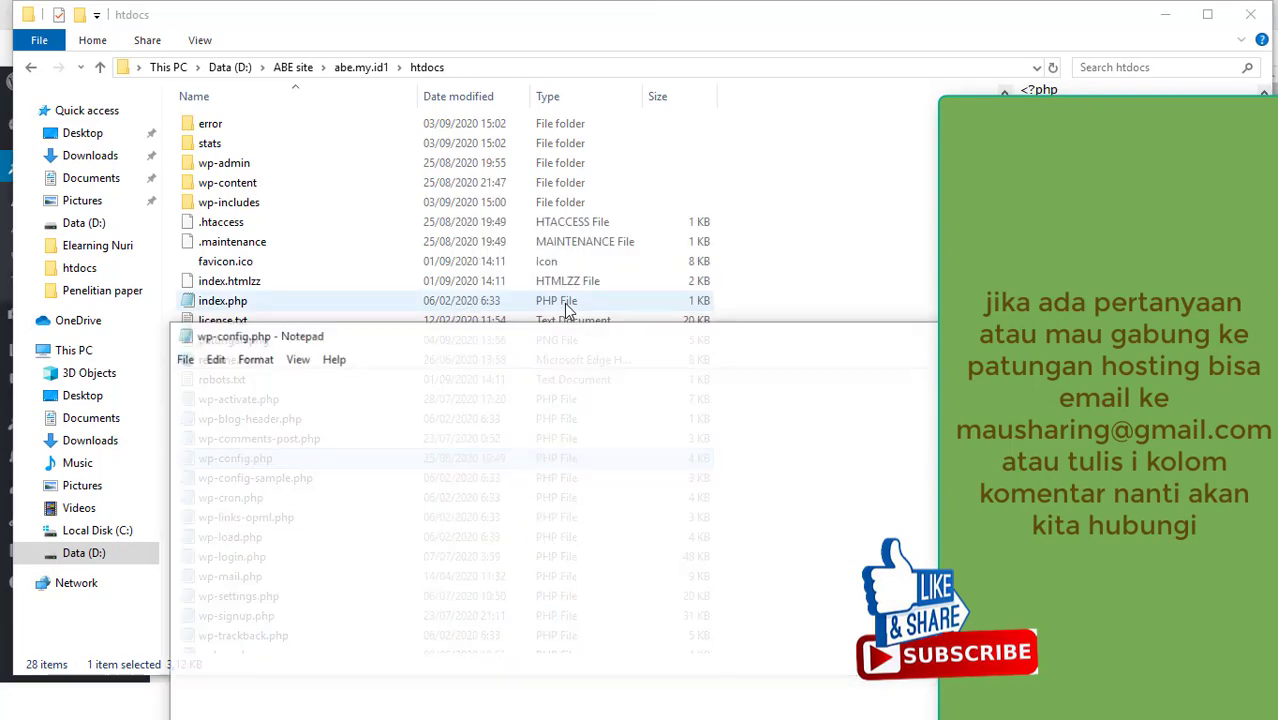
- Maximize Notepad and bring the DB_NAME, DB_USER, DB_PASSWORD and DB_HOST settings into view
double_click(655, 354)
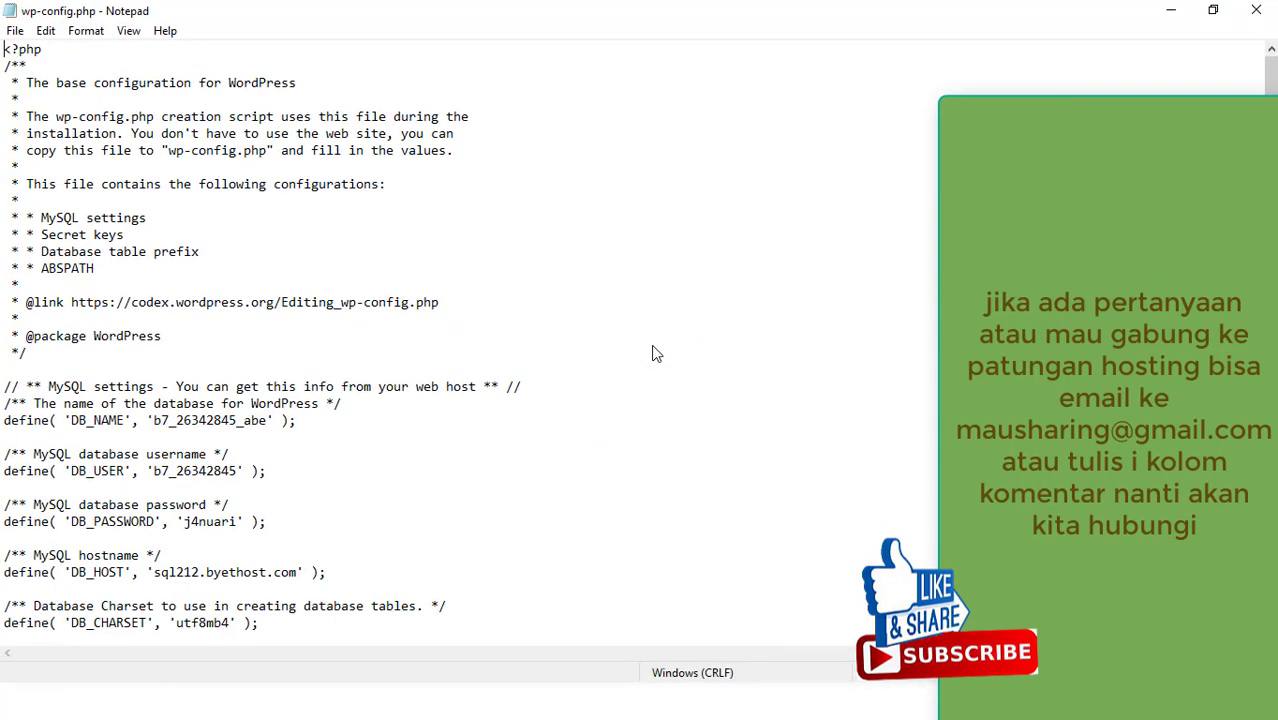
key(Down)
key(Down)
key(Down)
key(Down)
key(Down)
key(Down)
key(Down)
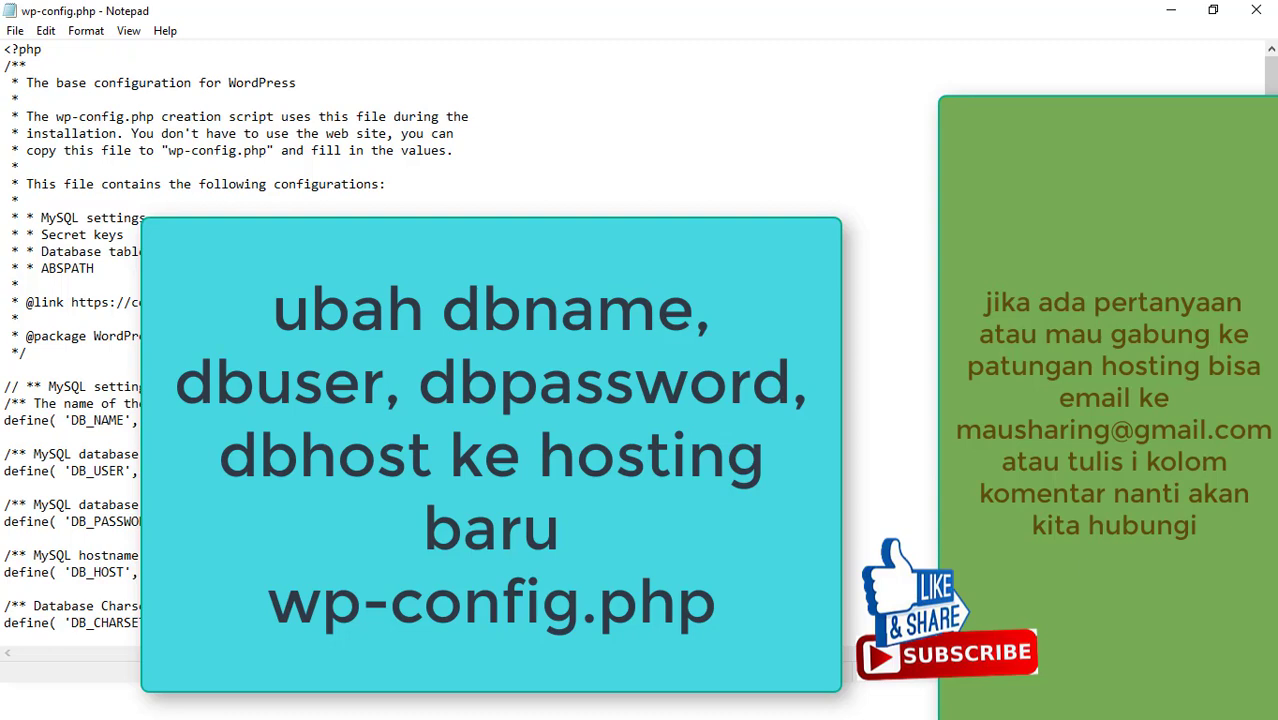
drag(400, 472, 400, 455)
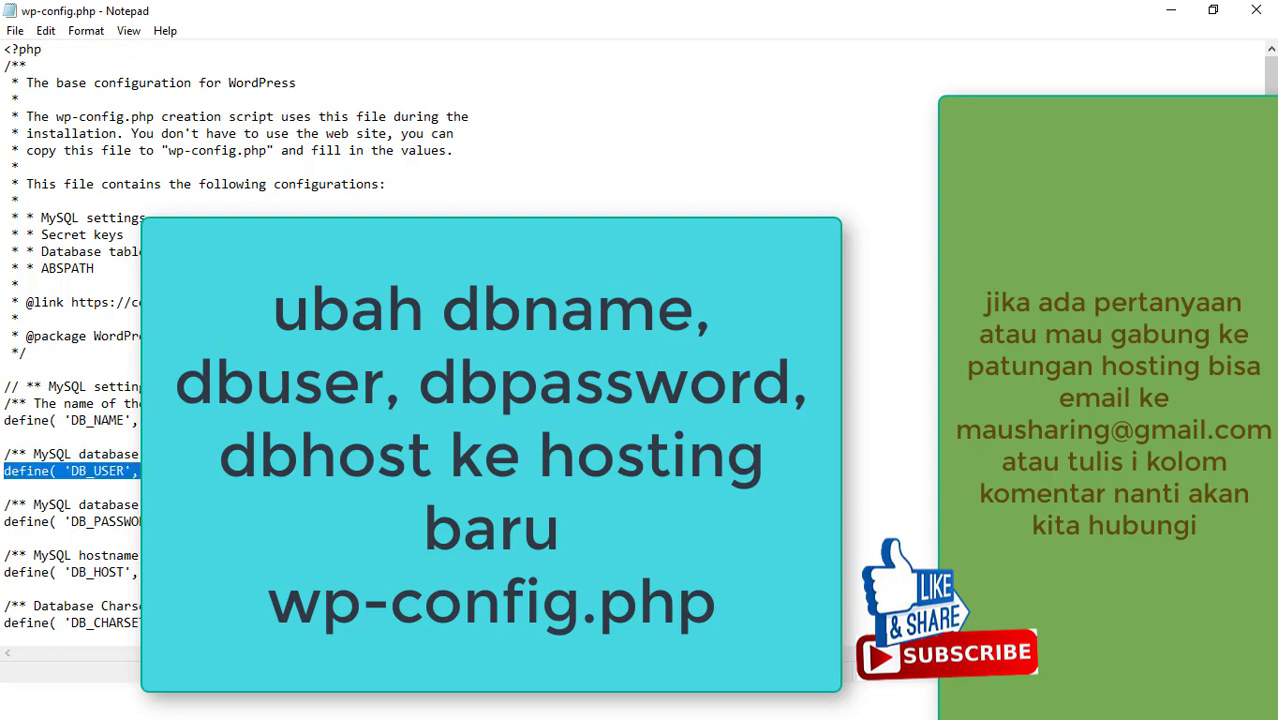
click(400, 437)
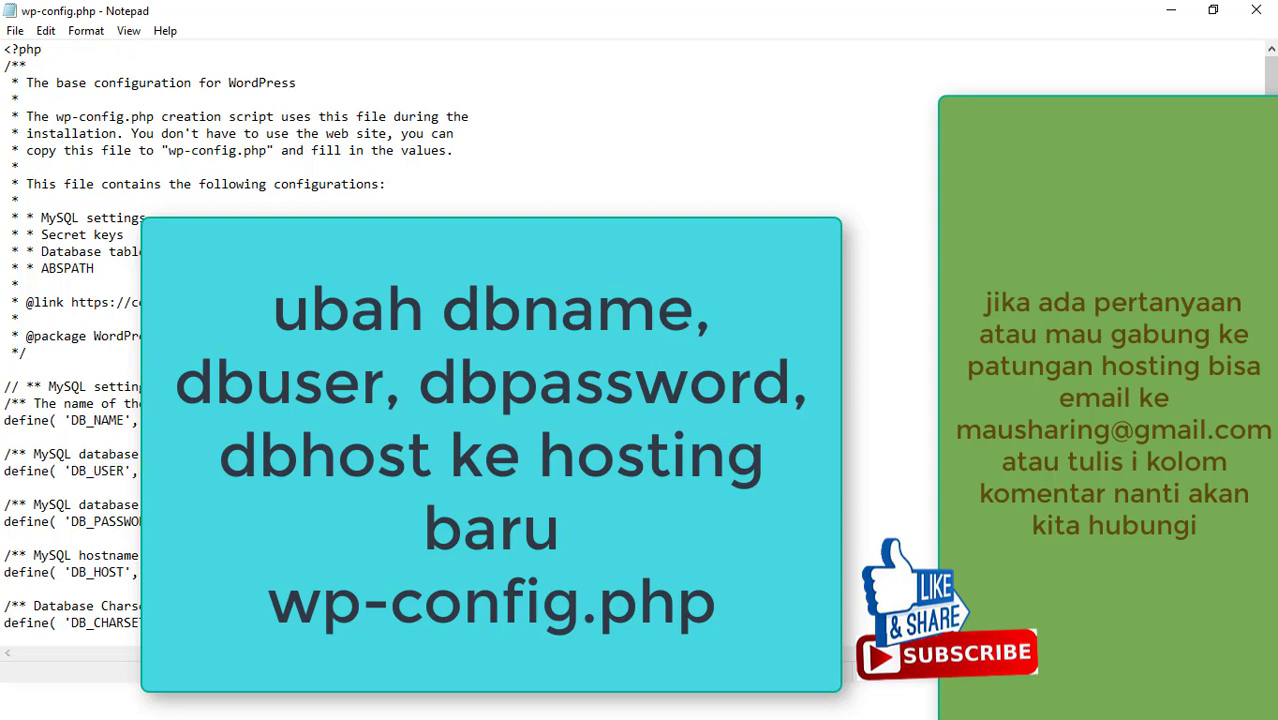